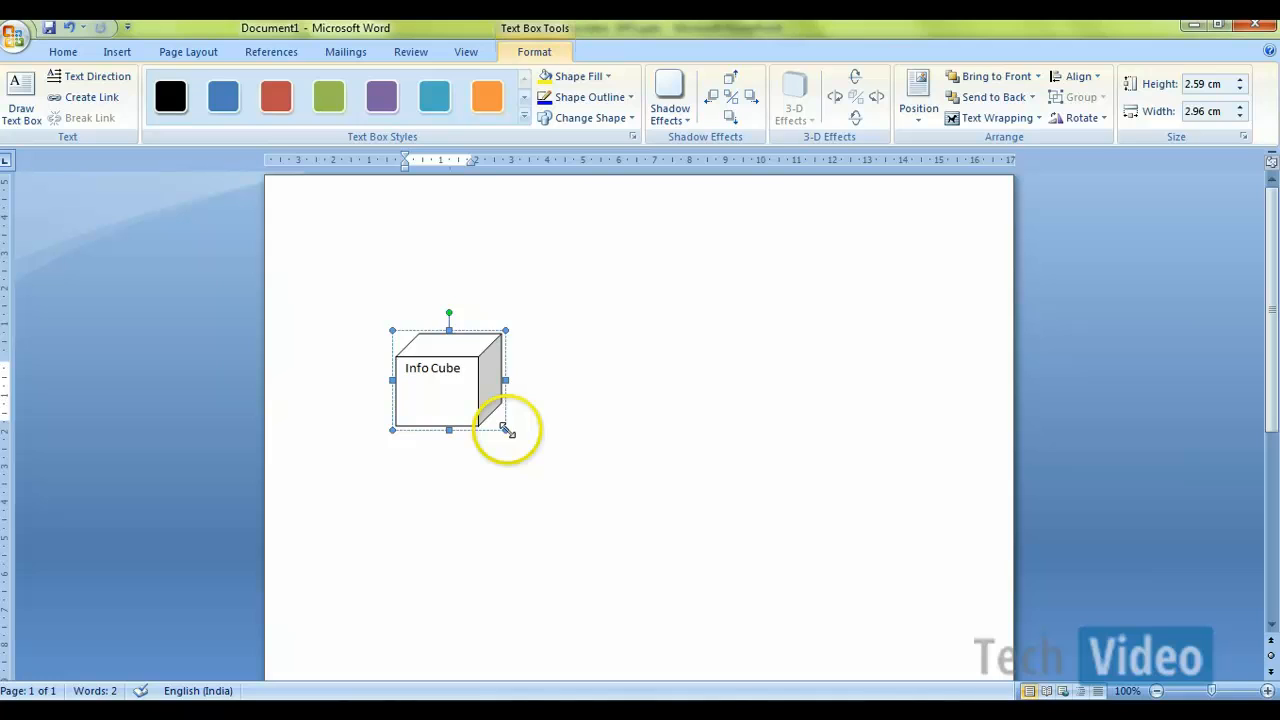
Step: Shrink the Info Cube shape slightly from its lower corner, reducing both its width and height
drag(507, 430, 499, 404)
click(499, 404)
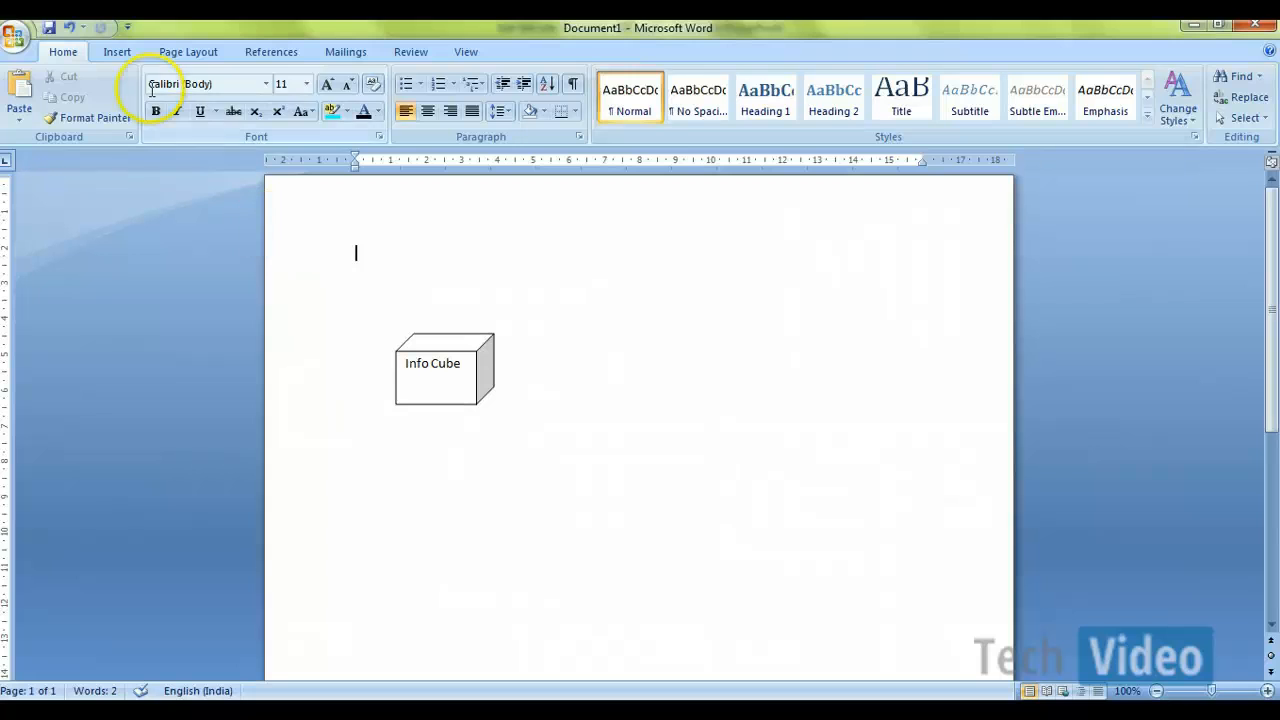
Step: Draw a cylinder about 2.25 cm high and 2.75 cm wide below the Info Cube and label it DSO
click(118, 52)
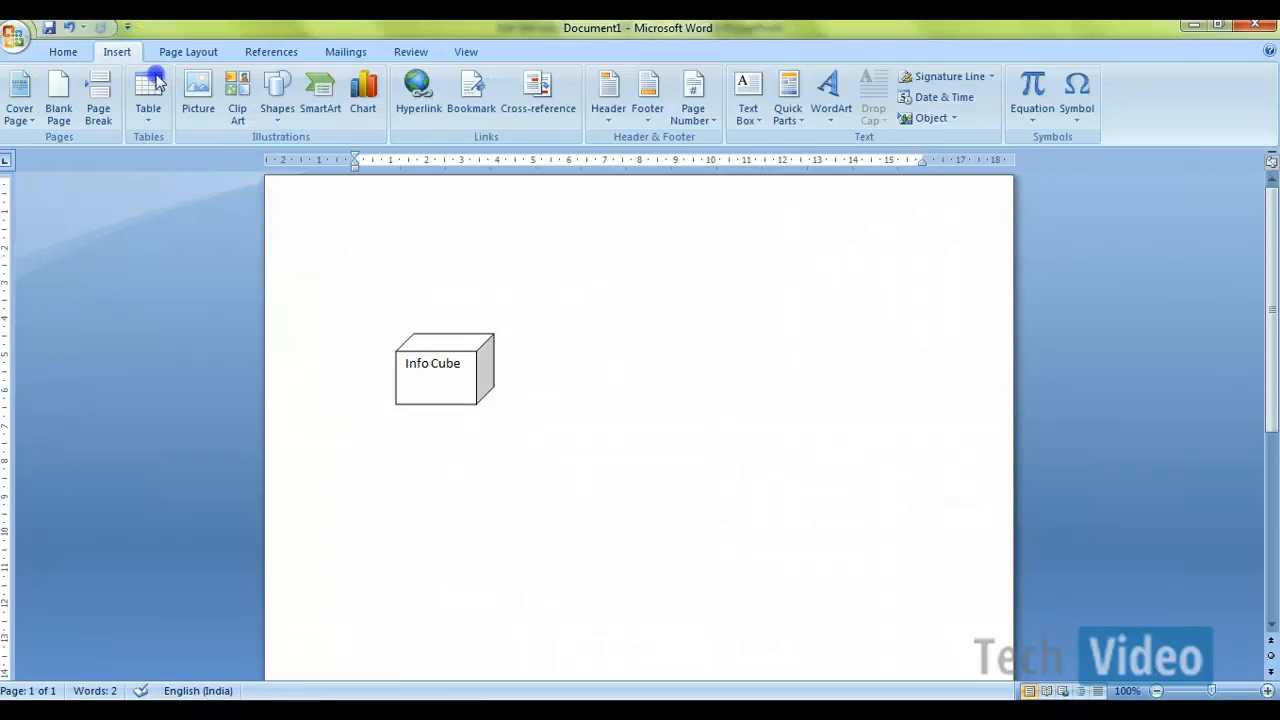
click(277, 112)
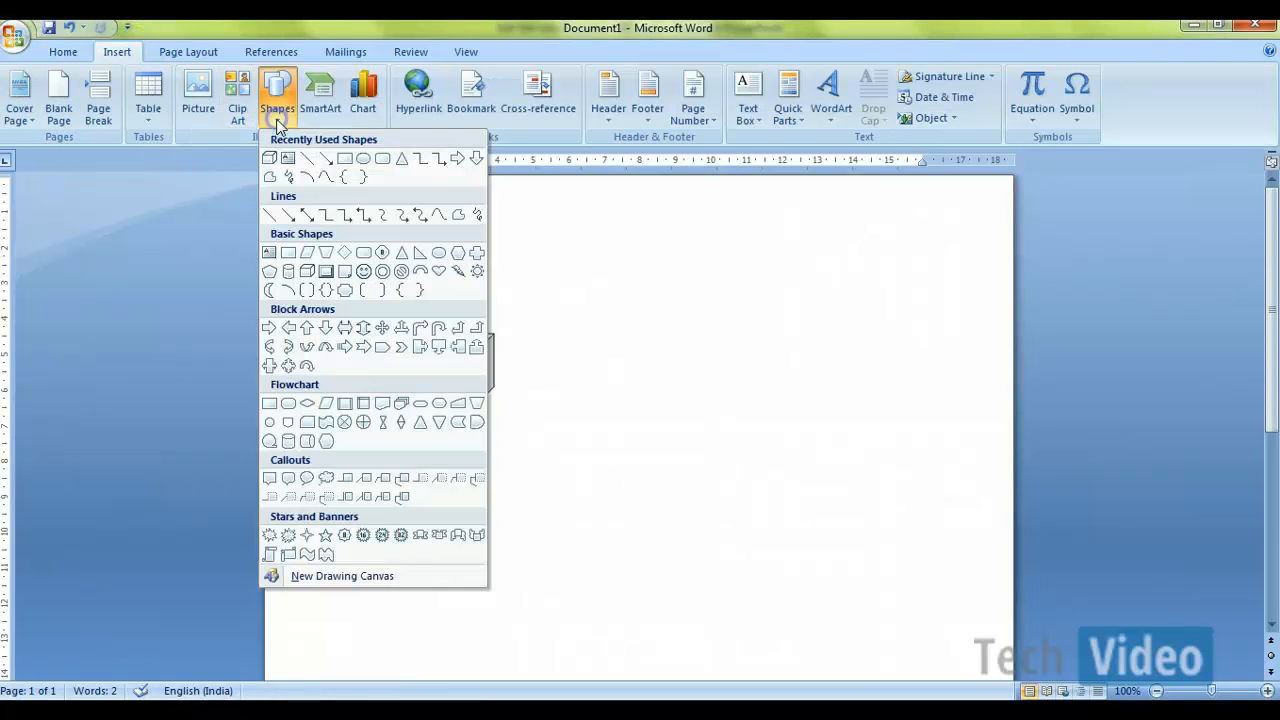
click(293, 272)
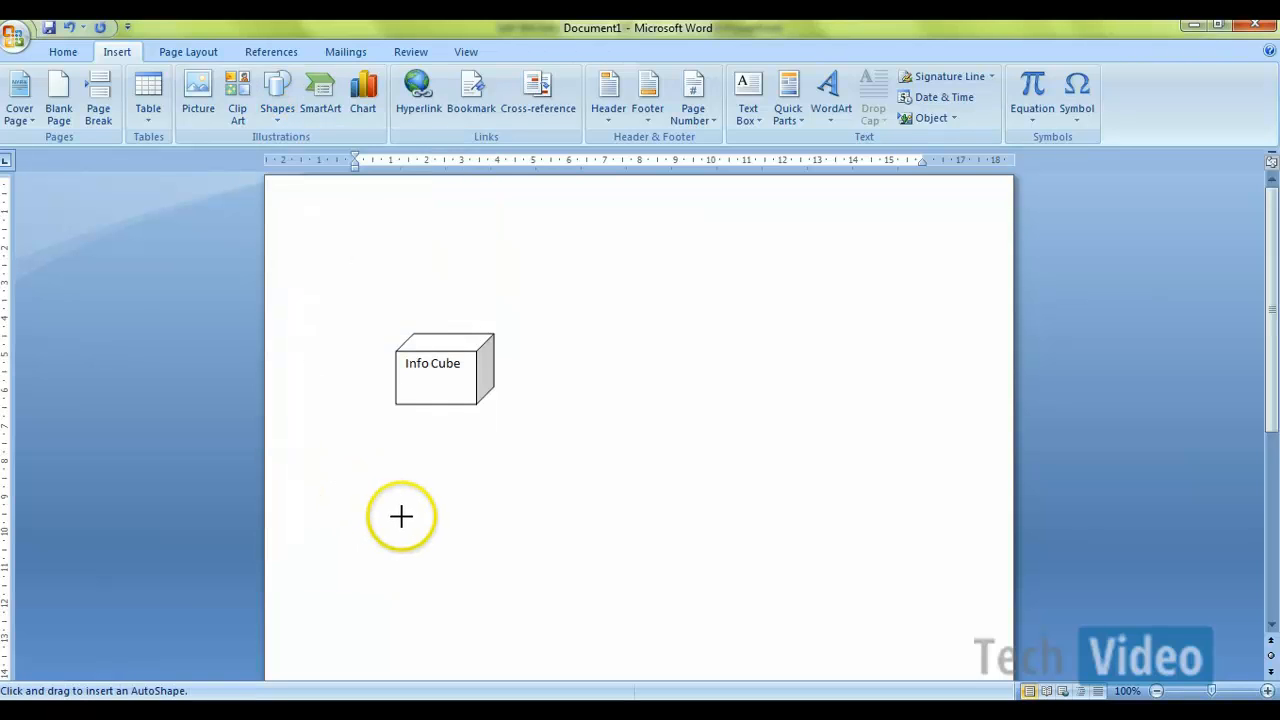
drag(397, 537, 490, 617)
right_click(457, 590)
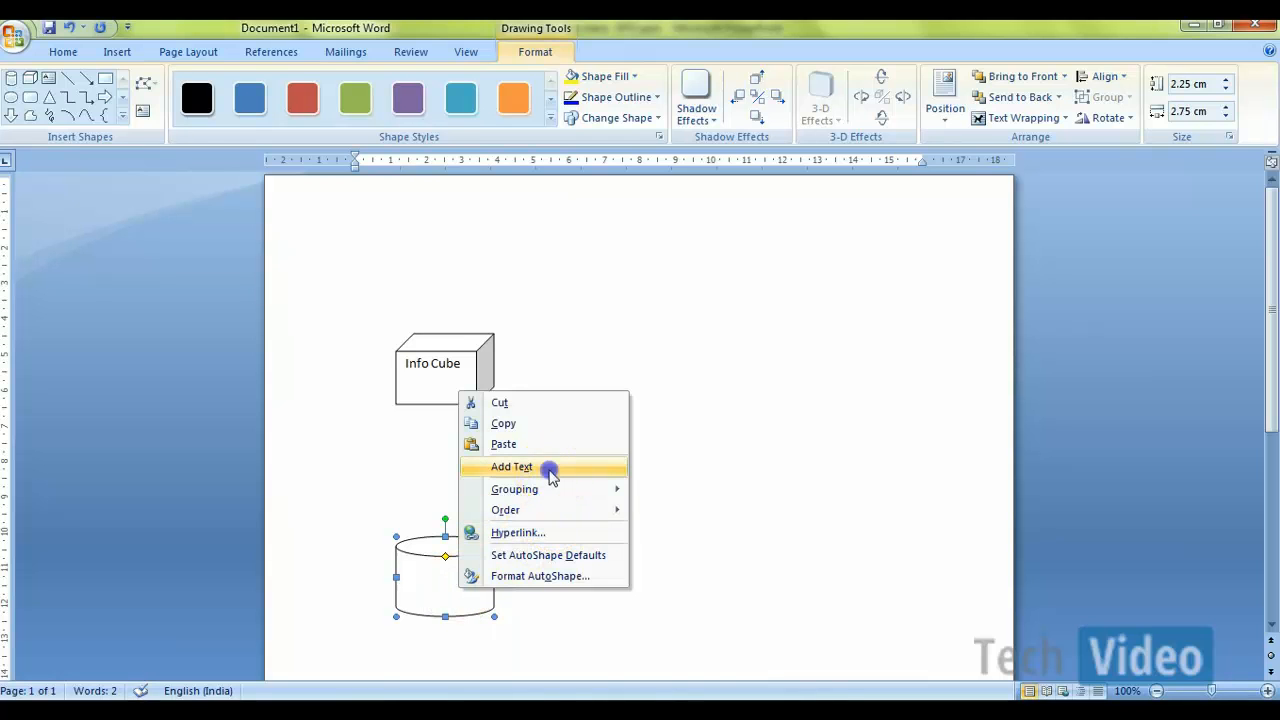
click(545, 467)
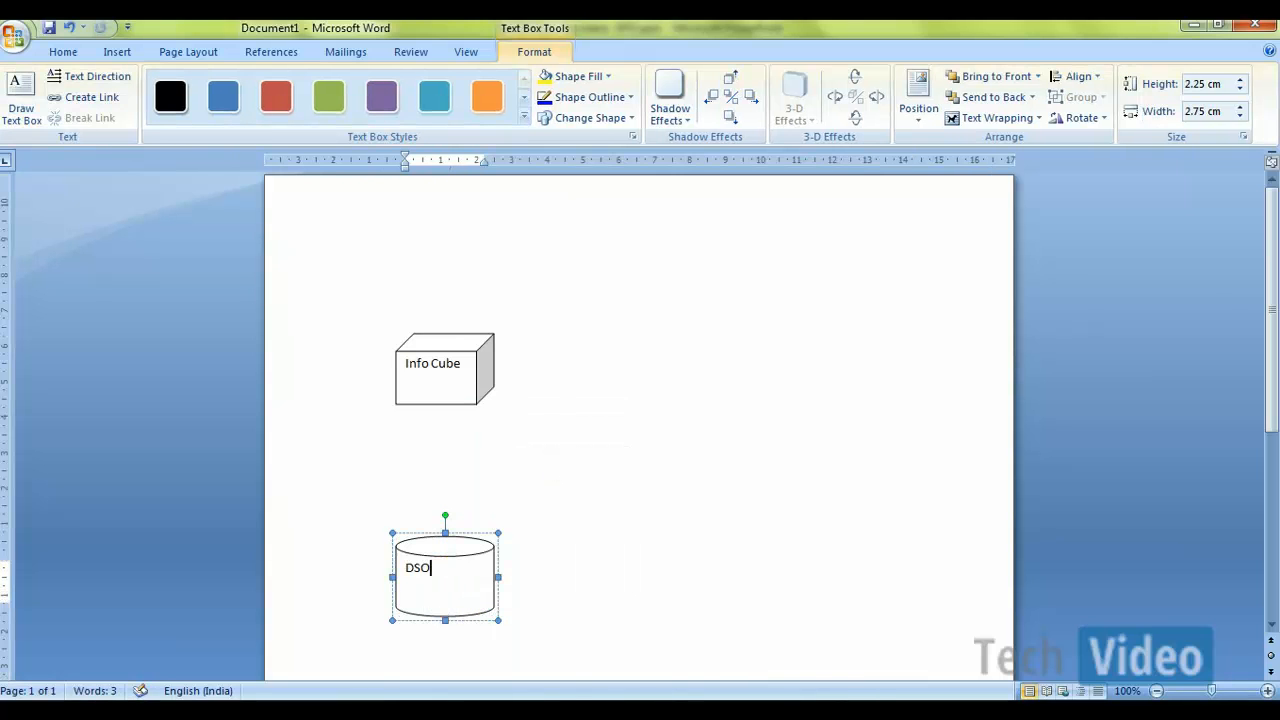
Step: Center the DSO label in the cylinder and make it bold
drag(432, 569, 405, 569)
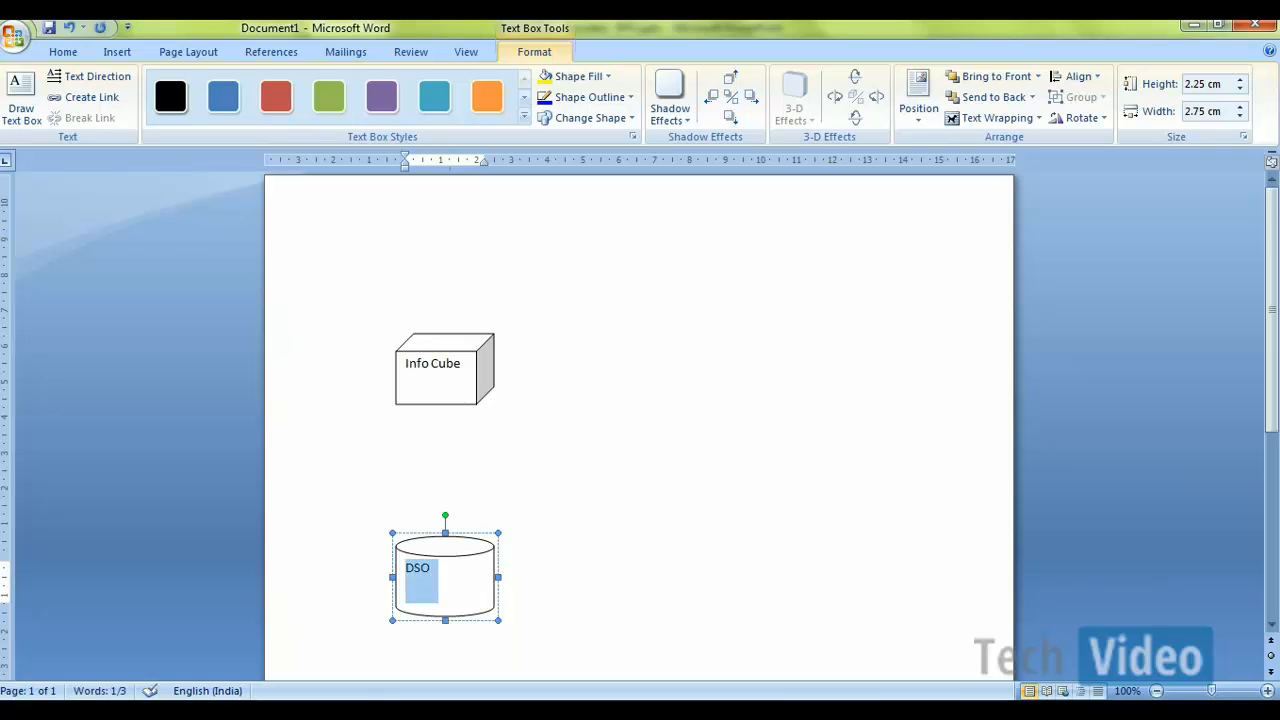
key(ctrl+e)
click(567, 484)
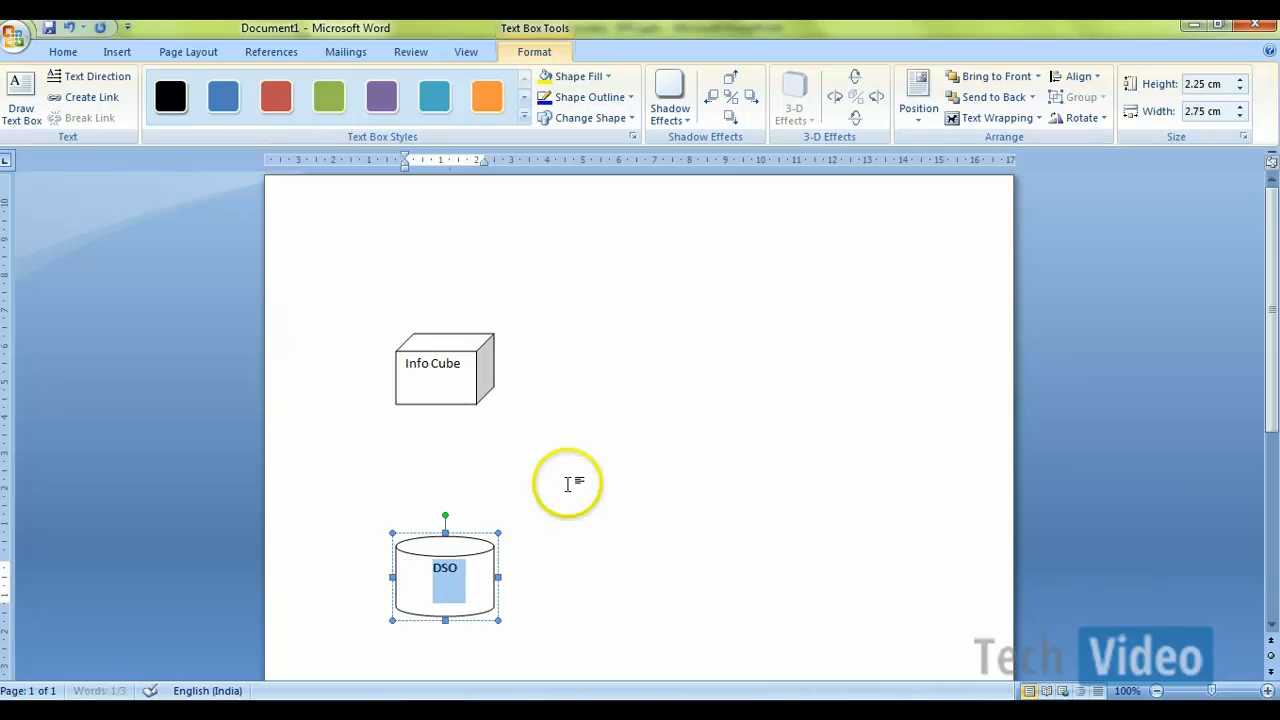
click(608, 537)
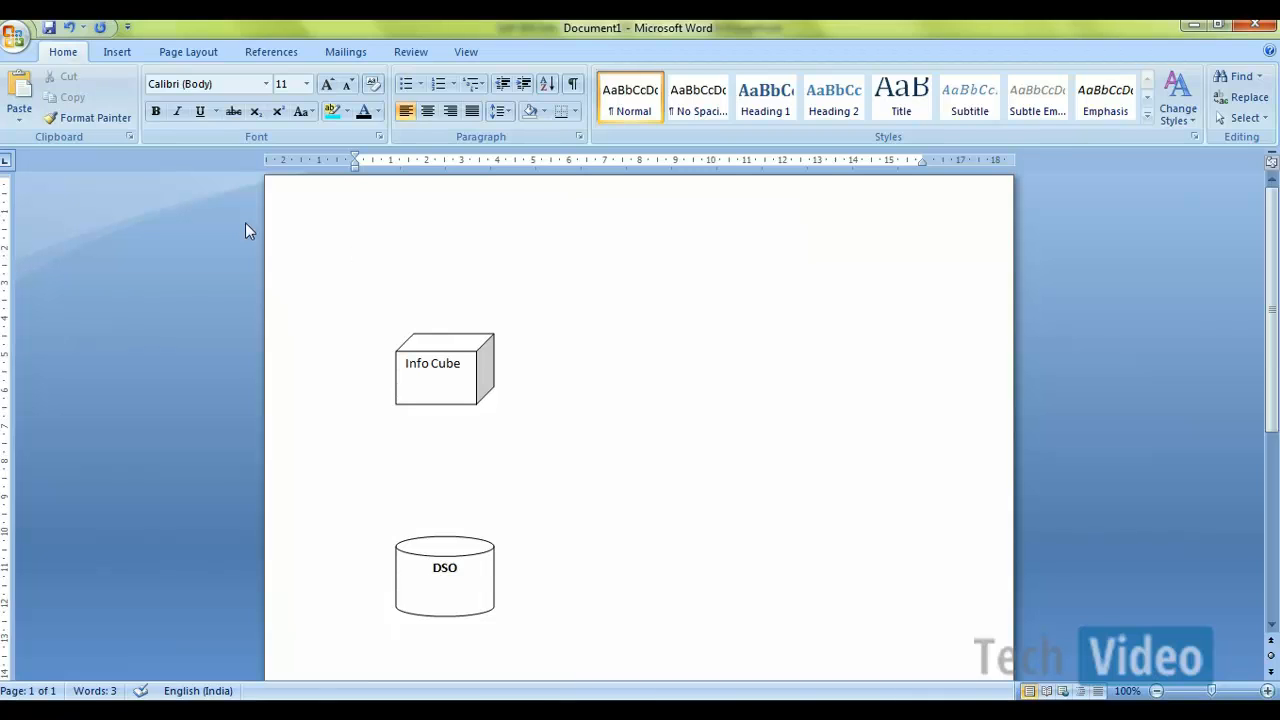
Step: Draw a rectangle about 0.77 cm high and 3.73 cm wide between the cube and cylinder, and label it Transformation
click(124, 52)
click(279, 128)
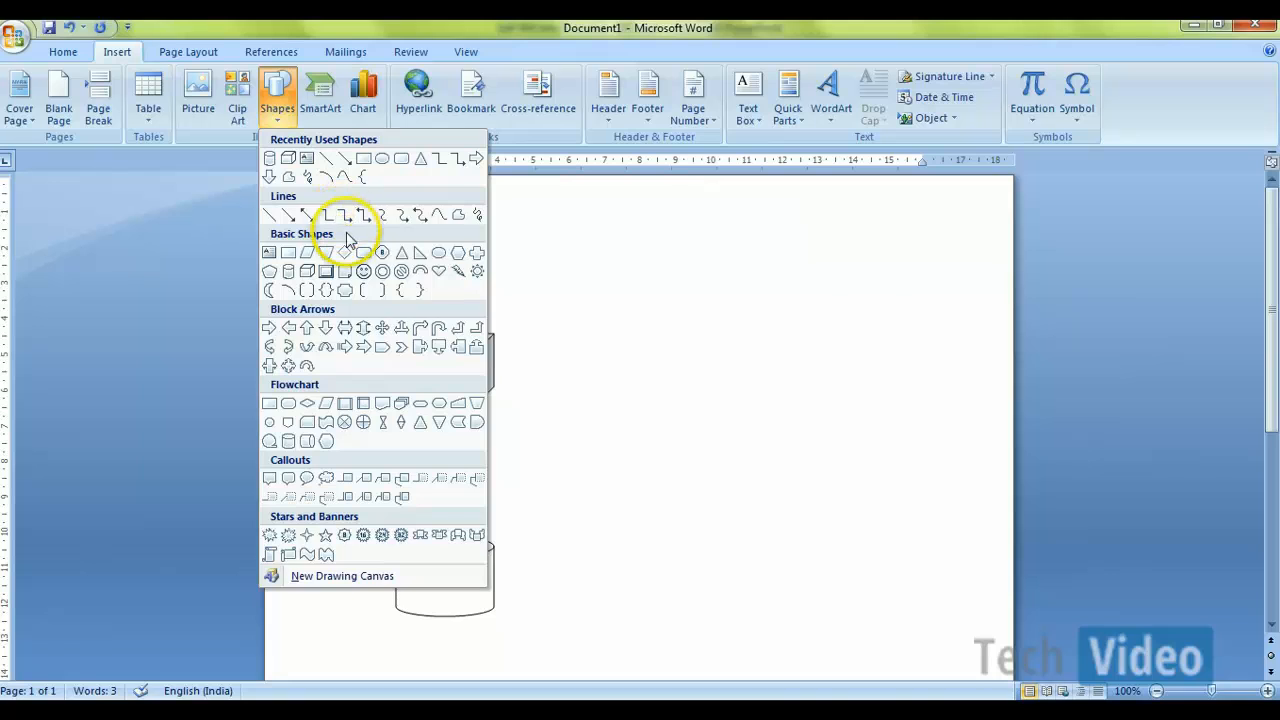
click(363, 158)
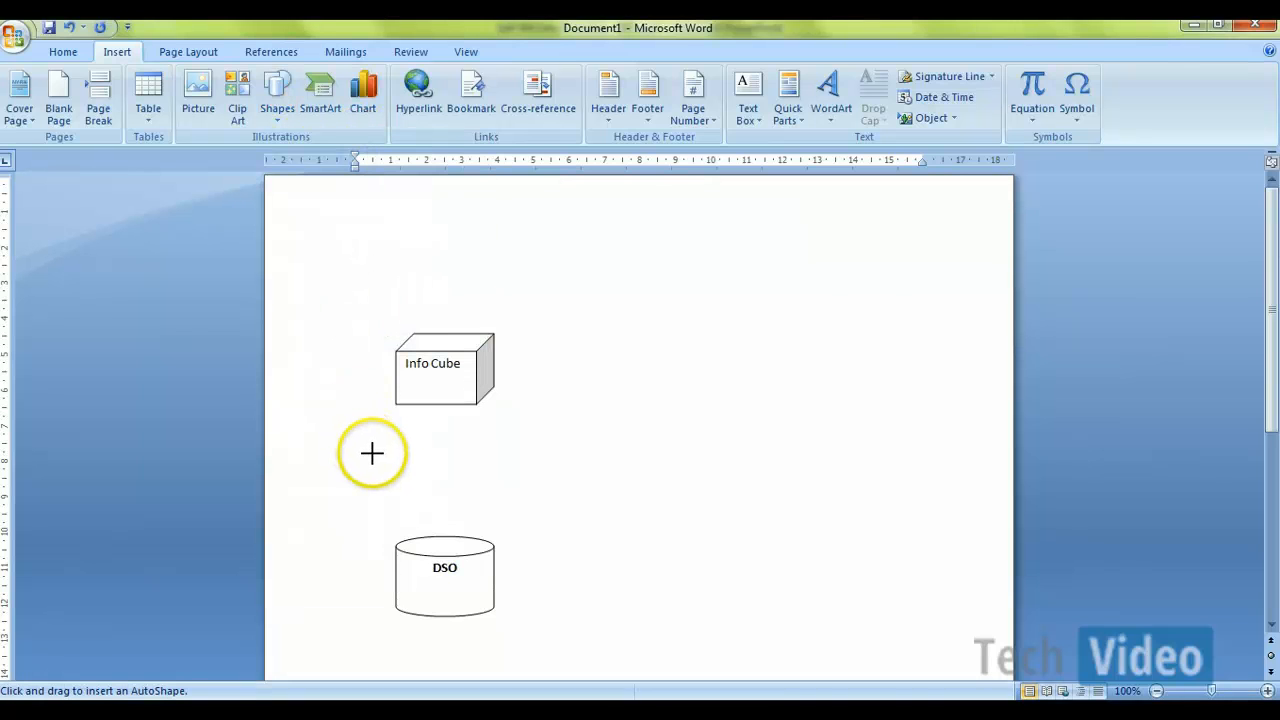
drag(385, 462, 518, 489)
right_click(494, 487)
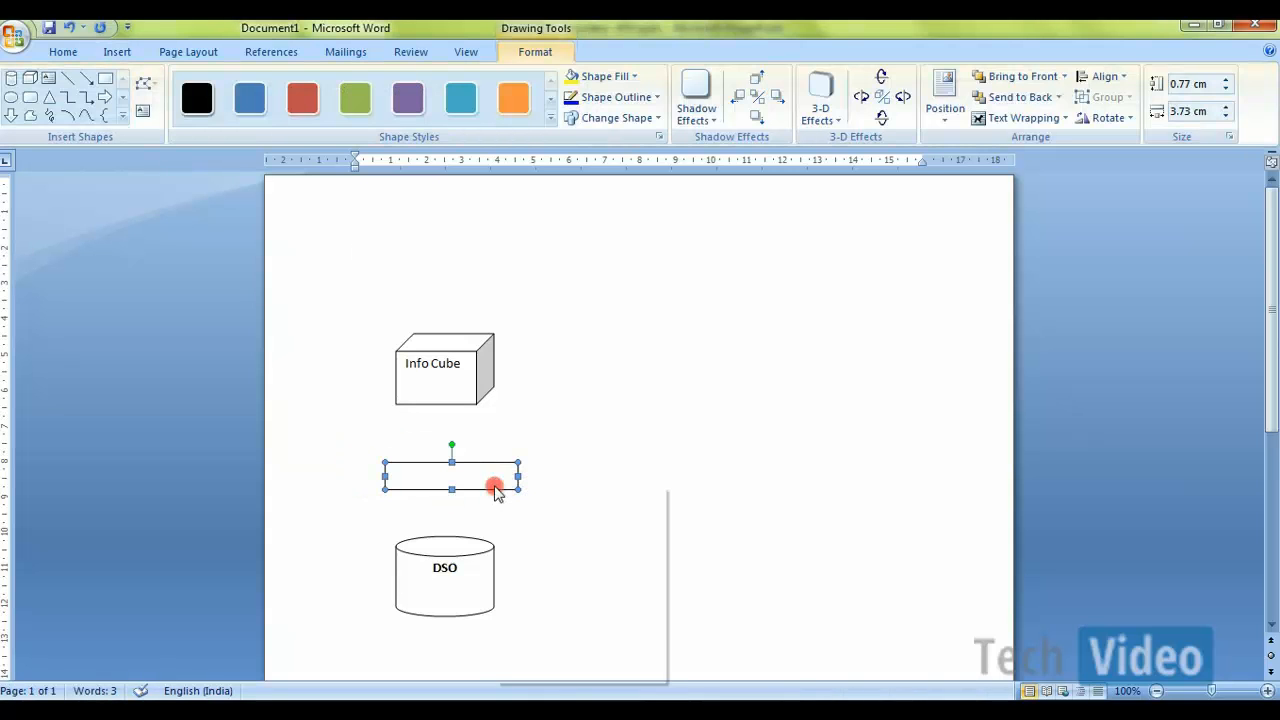
click(547, 563)
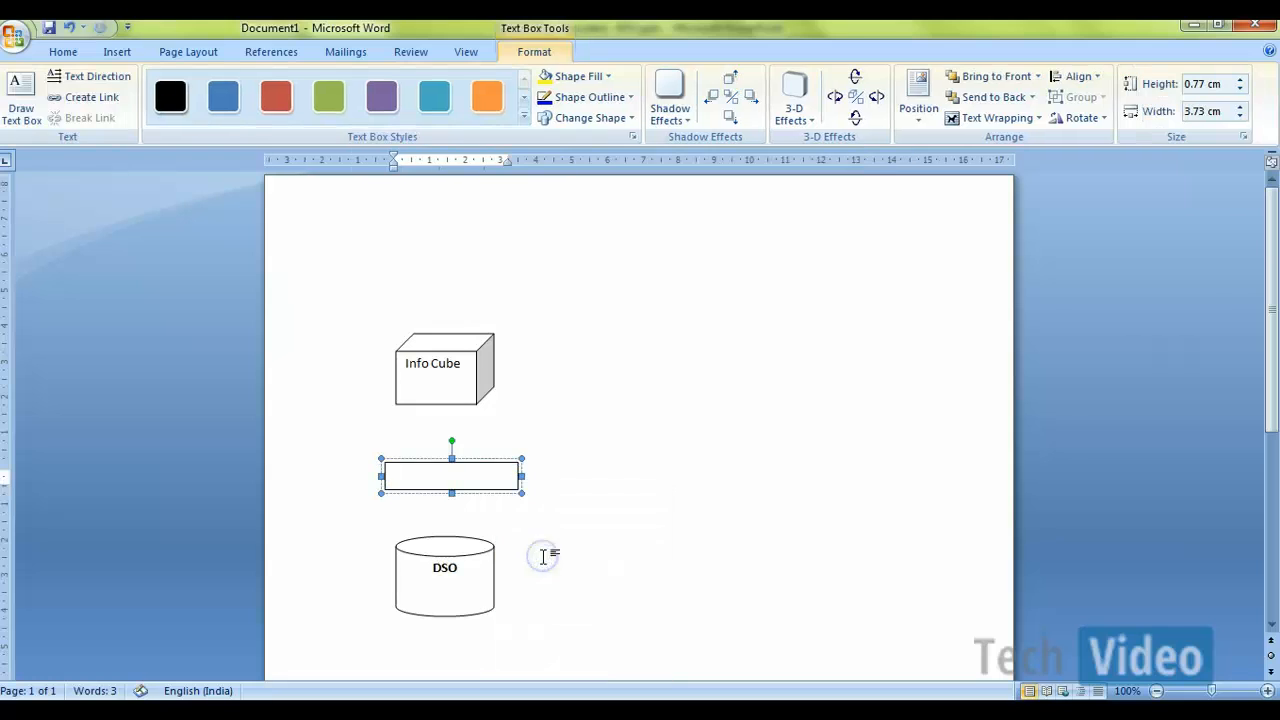
text(Transformation)
click(634, 514)
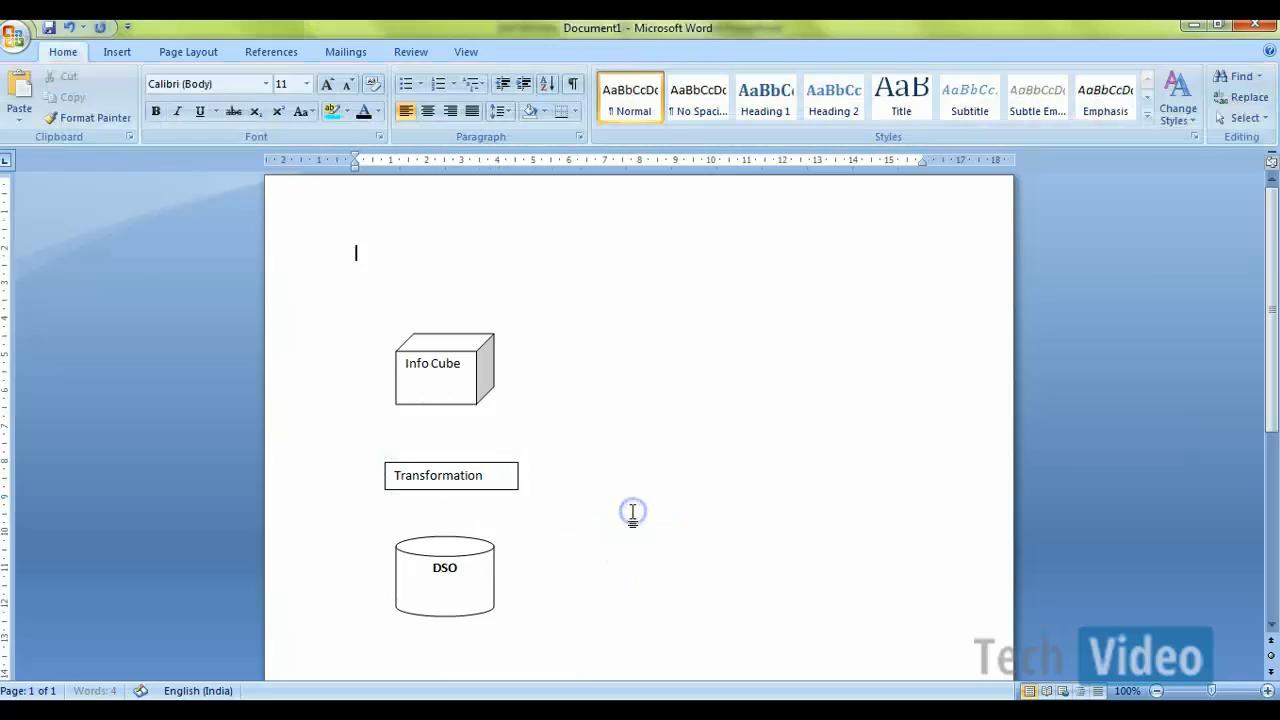
Step: Draw an up block arrow about 1.32 cm high and 0.5 cm wide from the DSO cylinder to the Transformation box
click(117, 52)
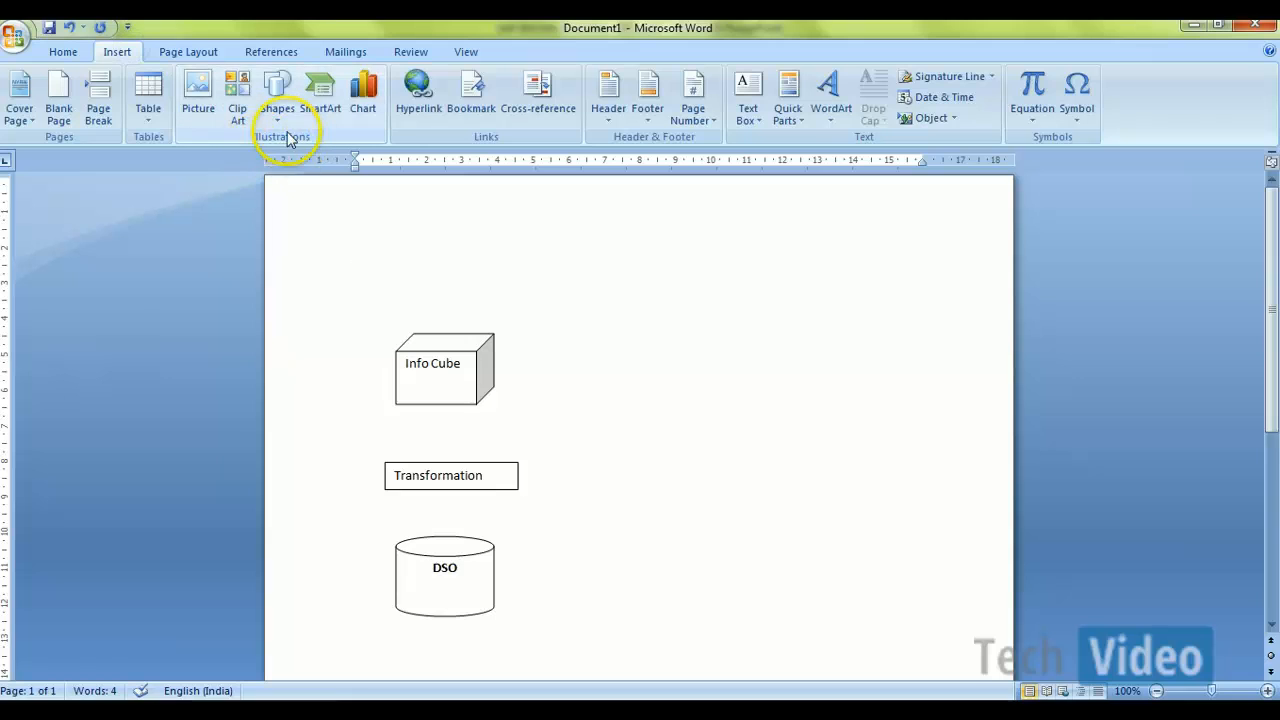
click(277, 98)
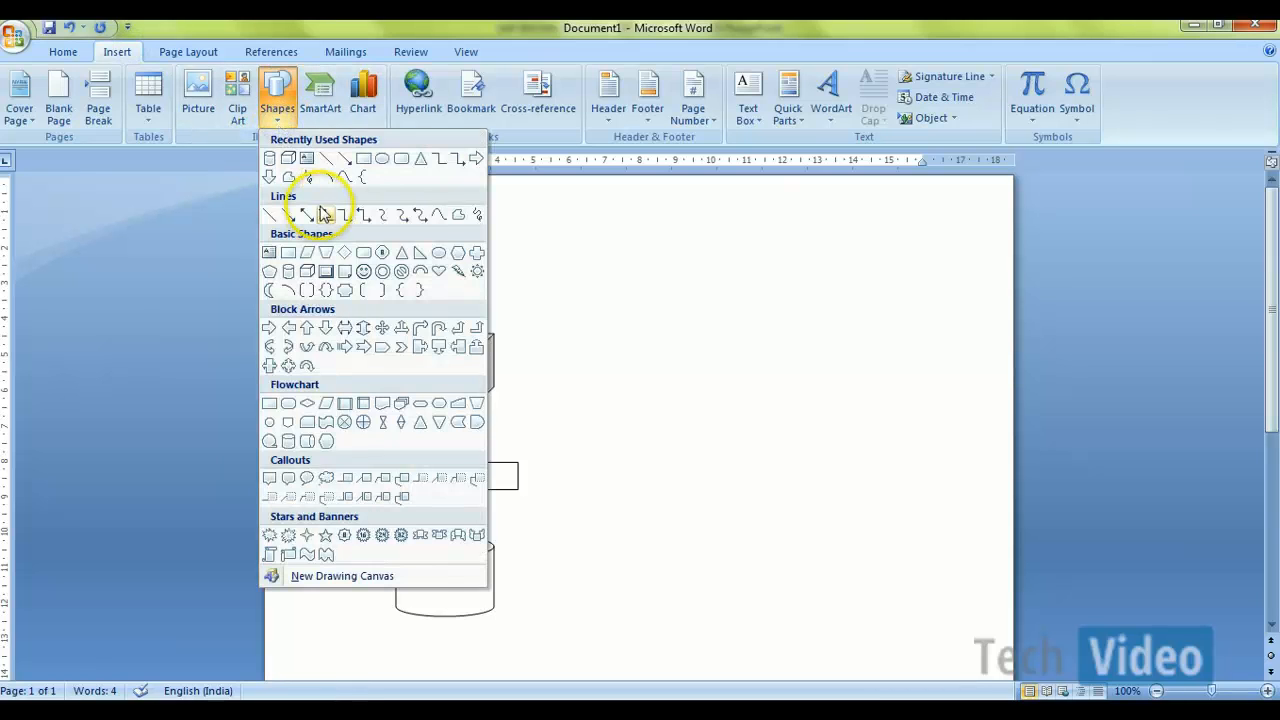
click(306, 329)
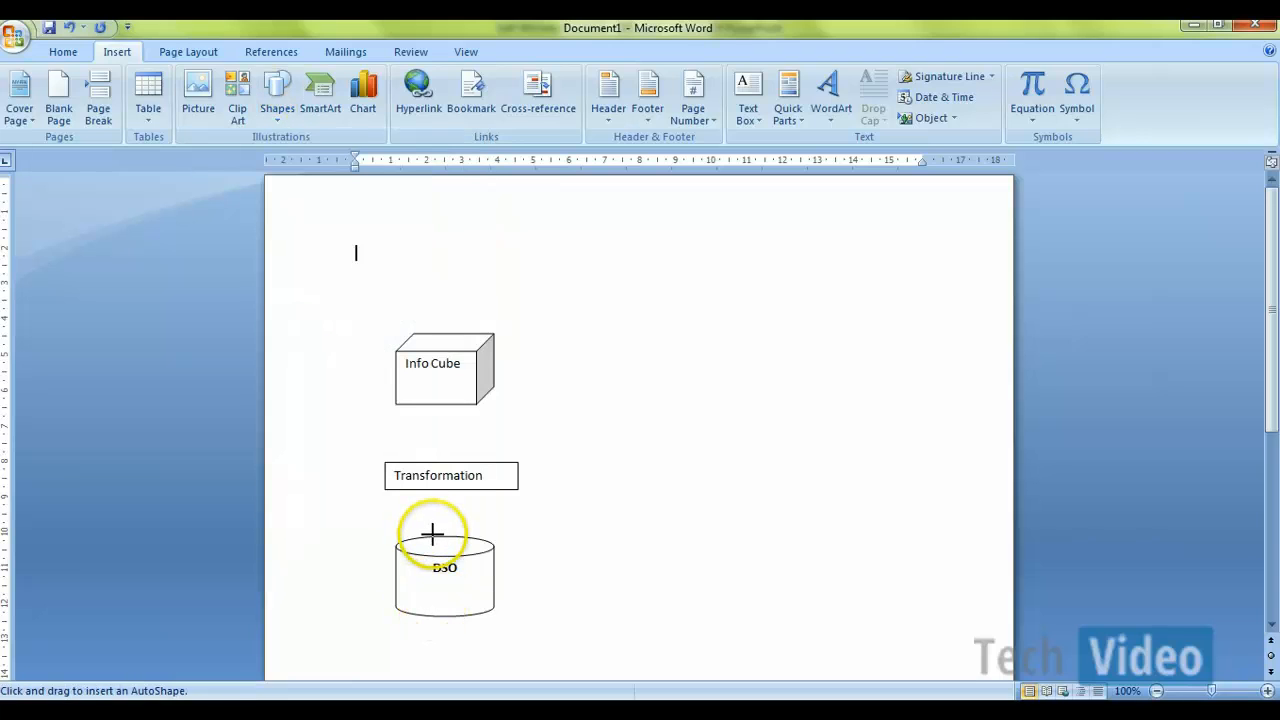
mouse_move(431, 535)
mouse_down()
mouse_move(431, 489)
mouse_move(450, 490)
mouse_up()
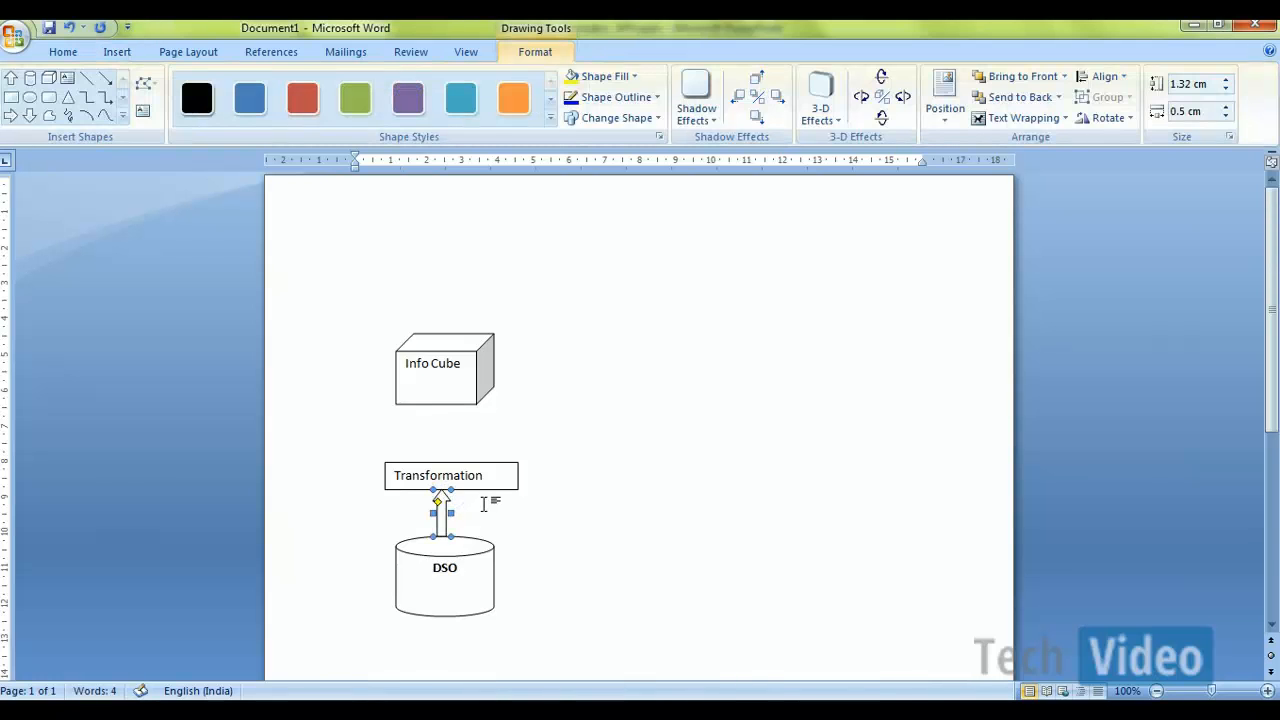
click(483, 505)
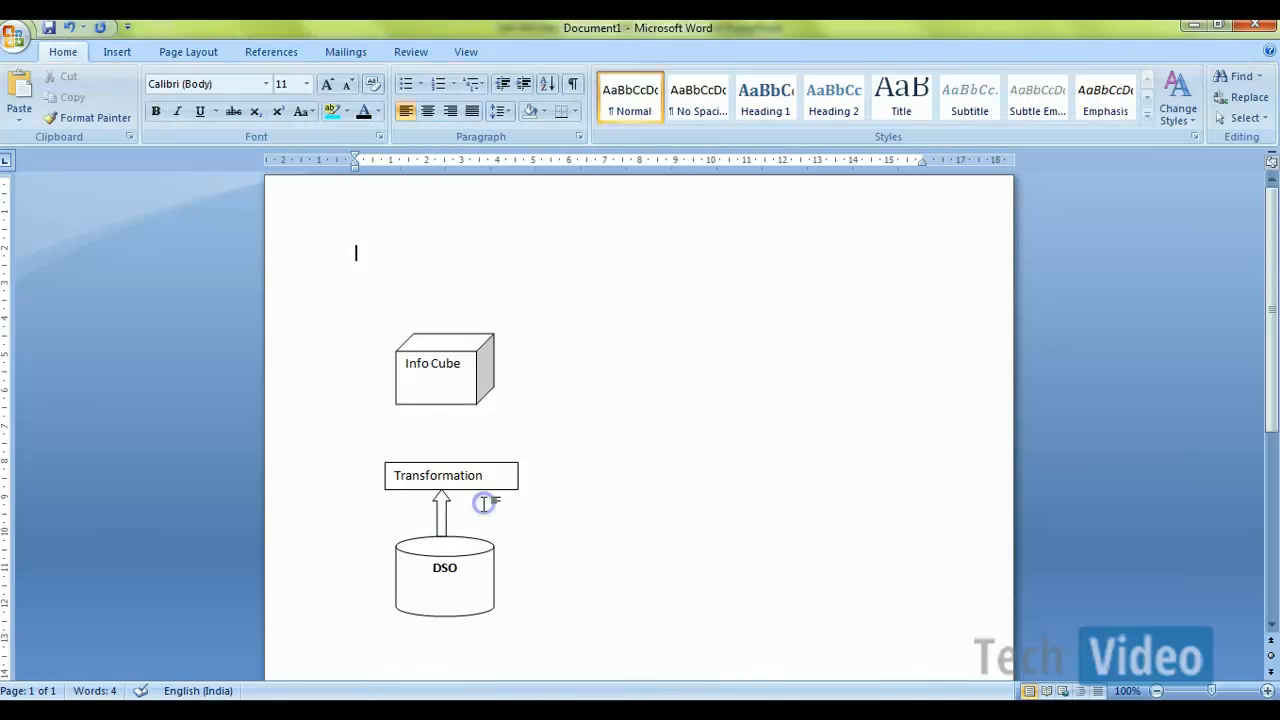
Step: Draw a second up block arrow from the Transformation box to the bottom of the Info Cube
click(115, 52)
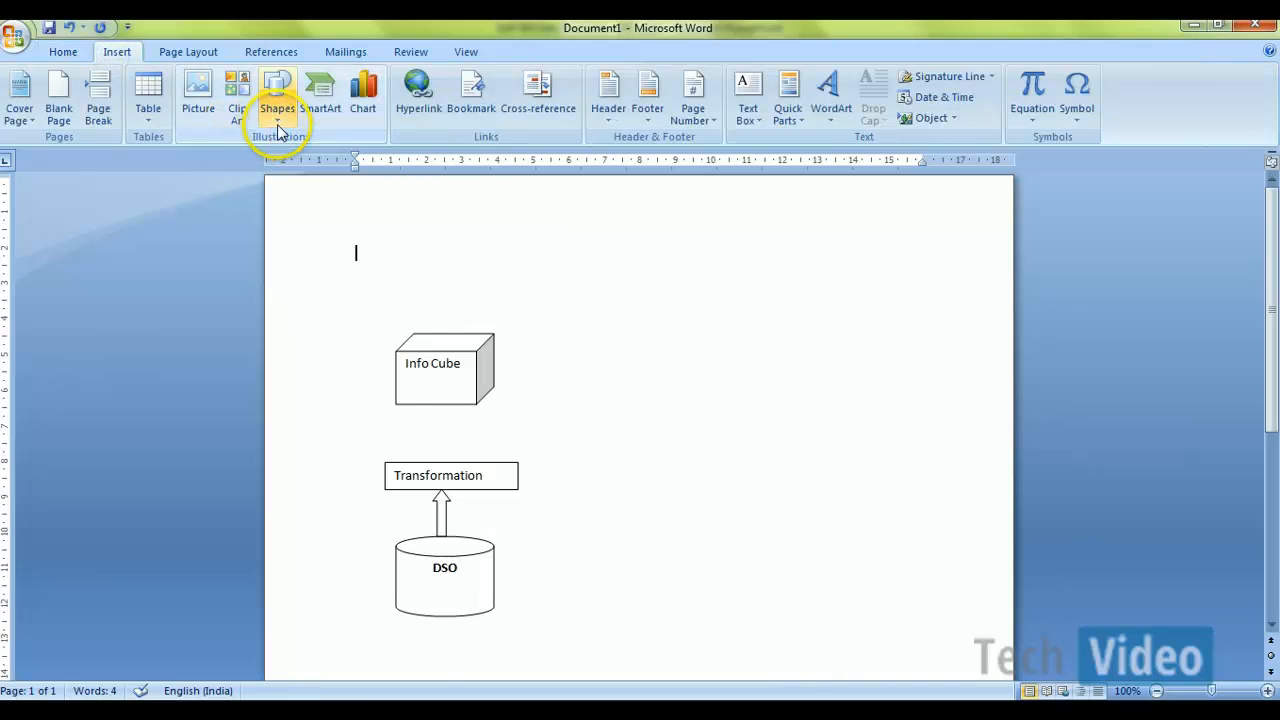
click(277, 118)
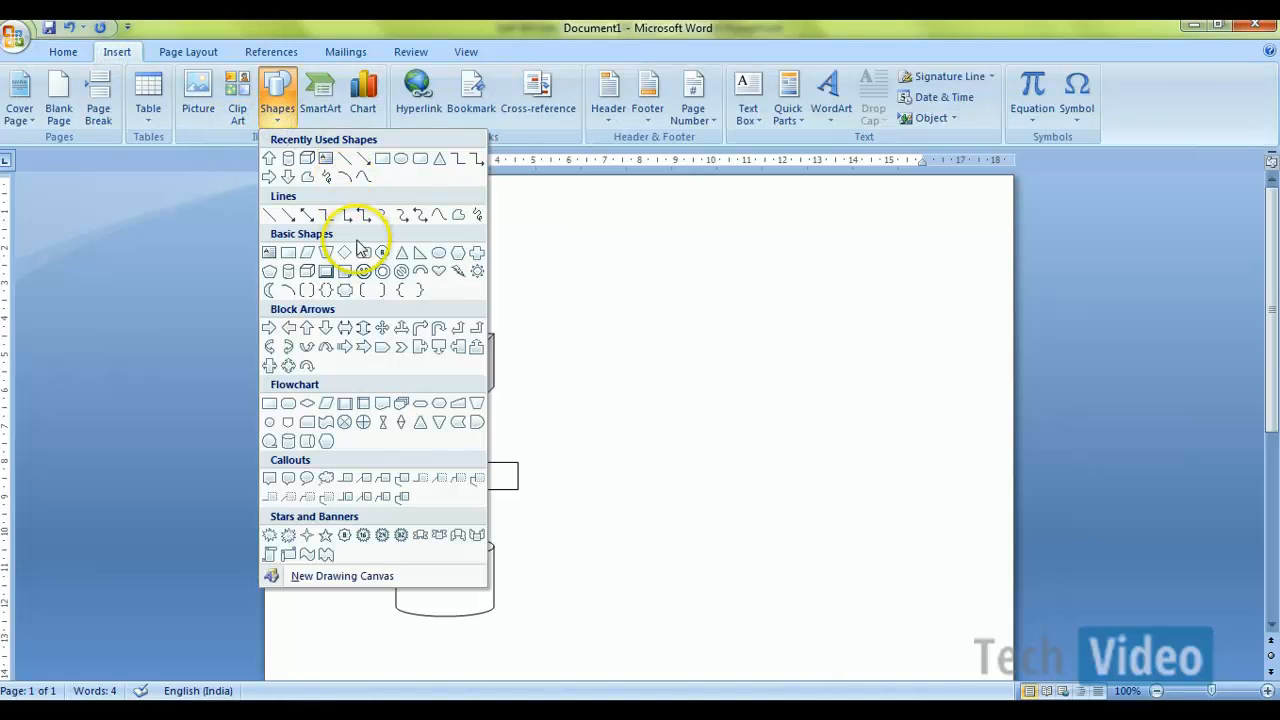
click(270, 159)
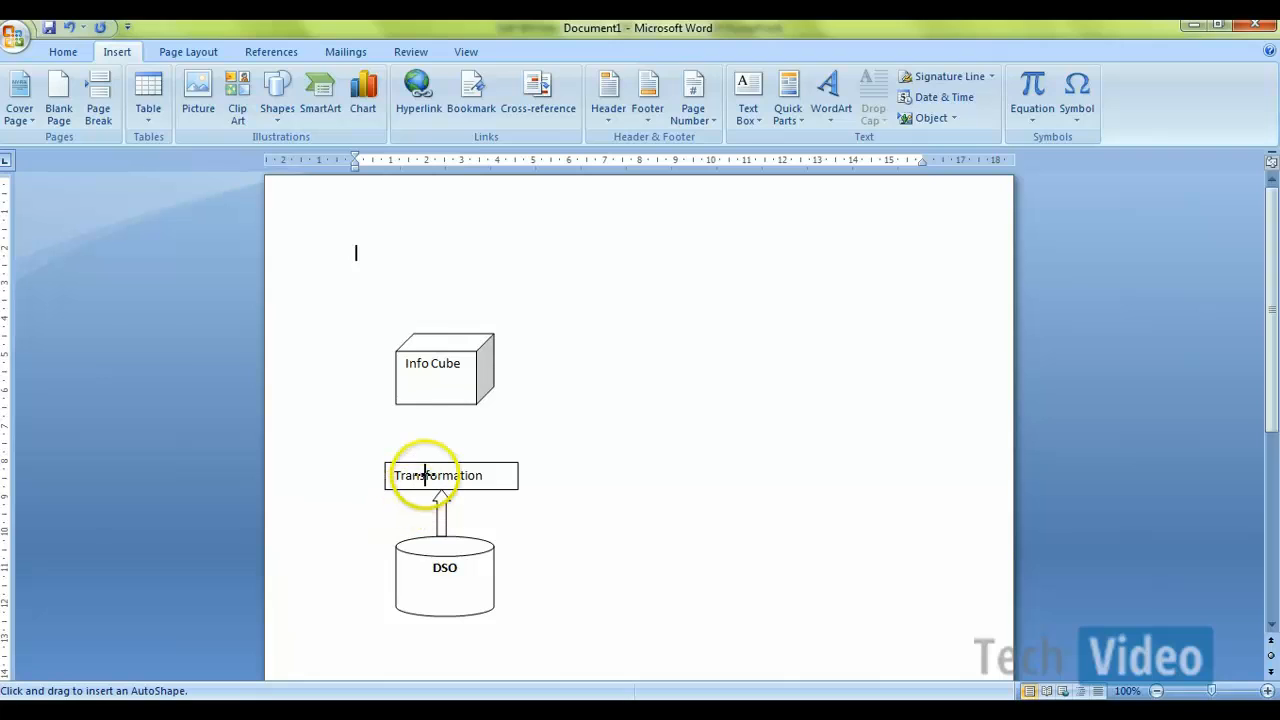
mouse_move(427, 461)
mouse_down()
mouse_move(423, 380)
mouse_move(440, 404)
mouse_up()
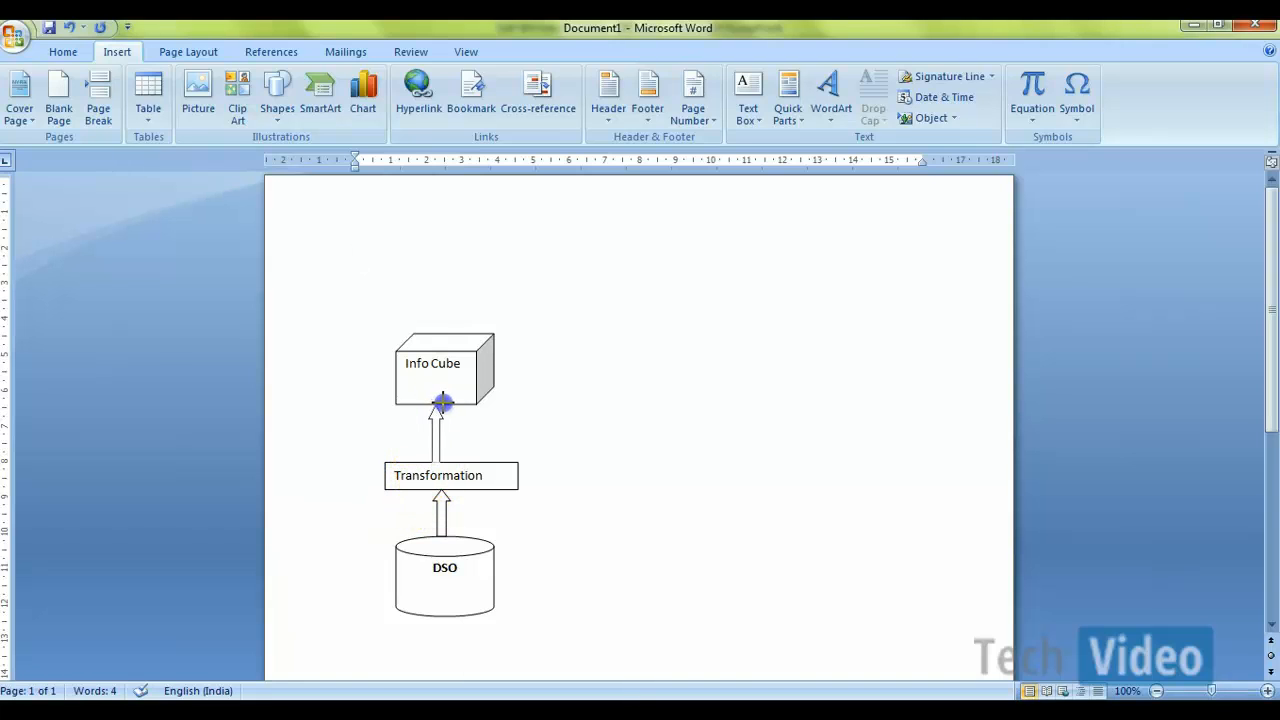
click(522, 420)
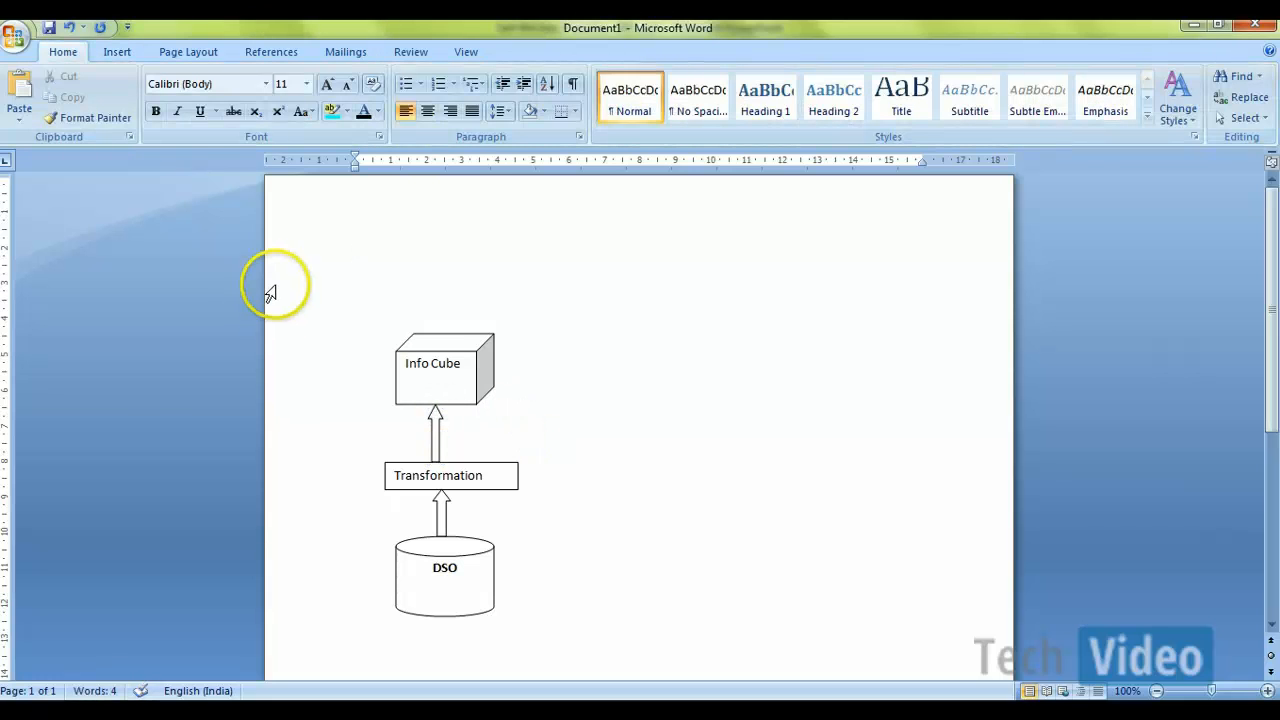
Step: Add a rectangle about 0.74 cm high labelled DTP beside the upper arrow, and narrow it to fit its text
click(116, 54)
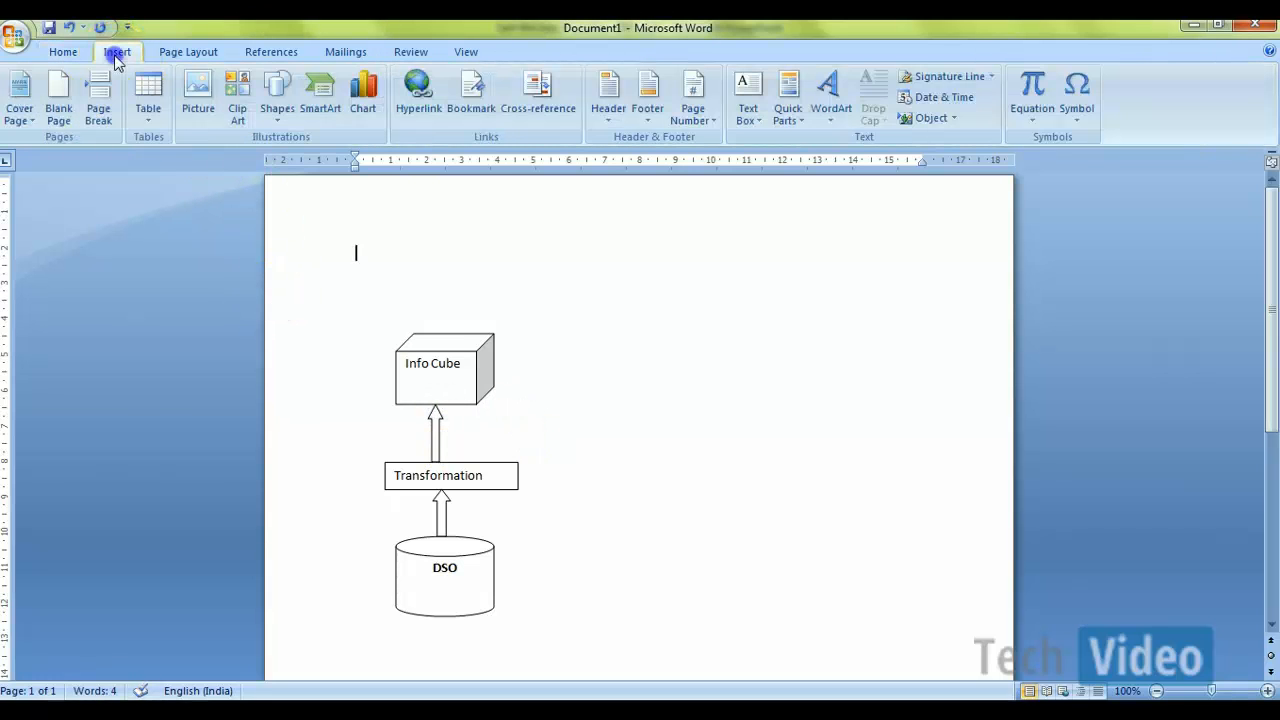
click(278, 115)
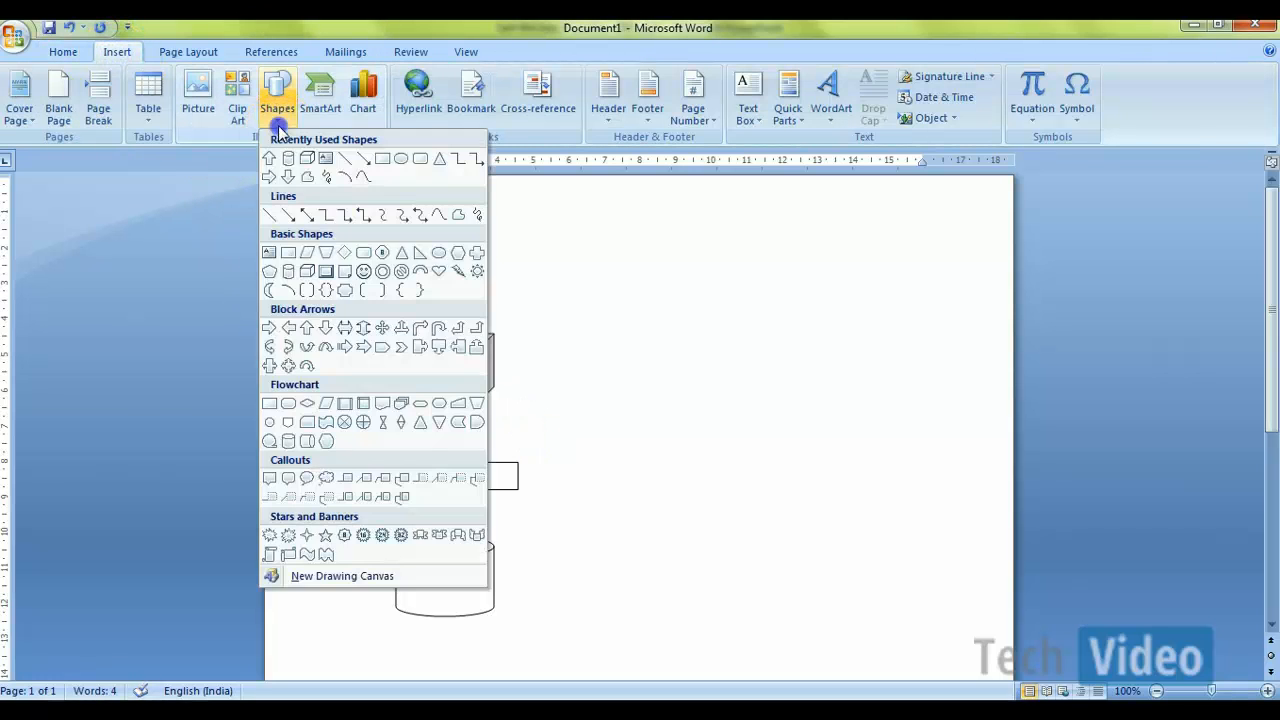
click(362, 162)
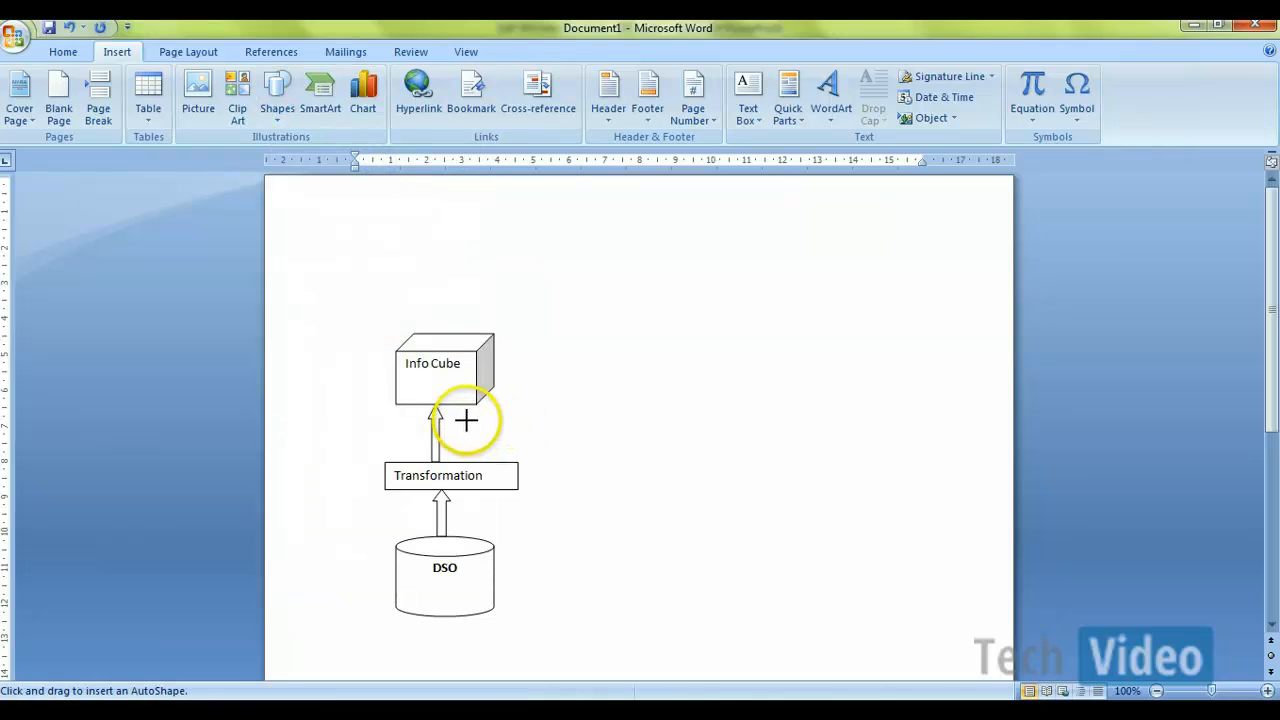
drag(466, 420, 577, 446)
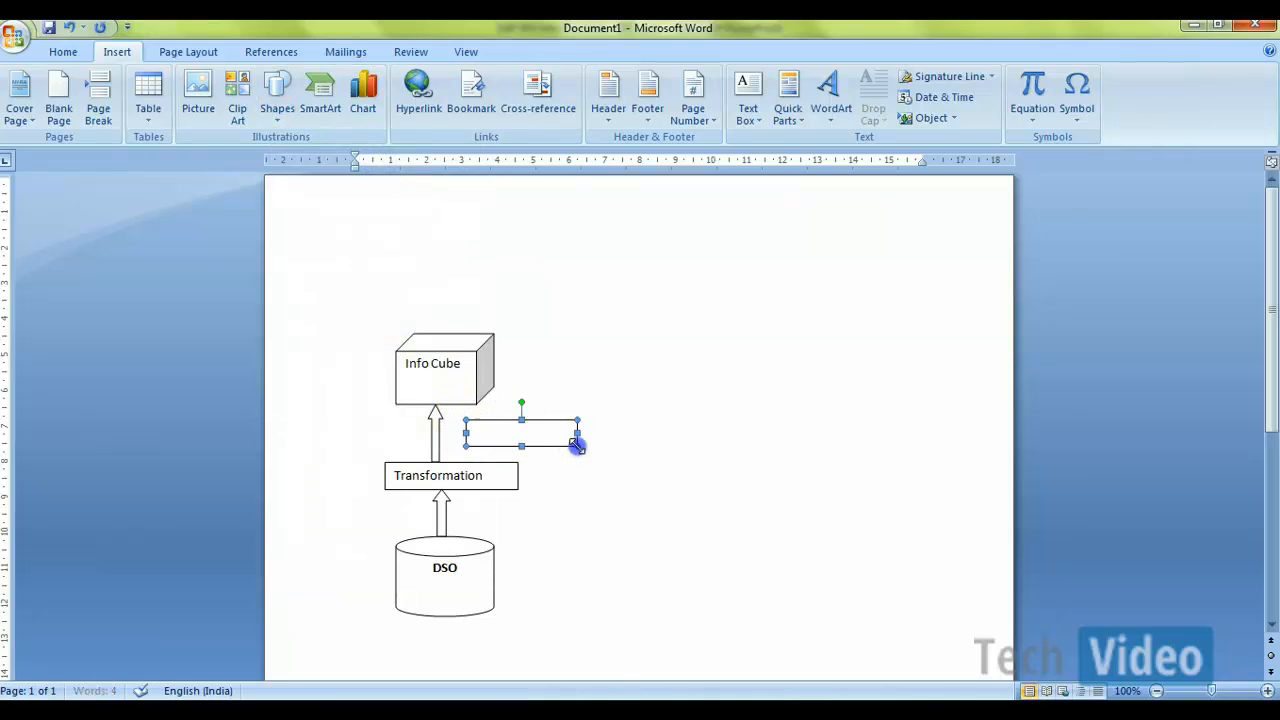
right_click(536, 436)
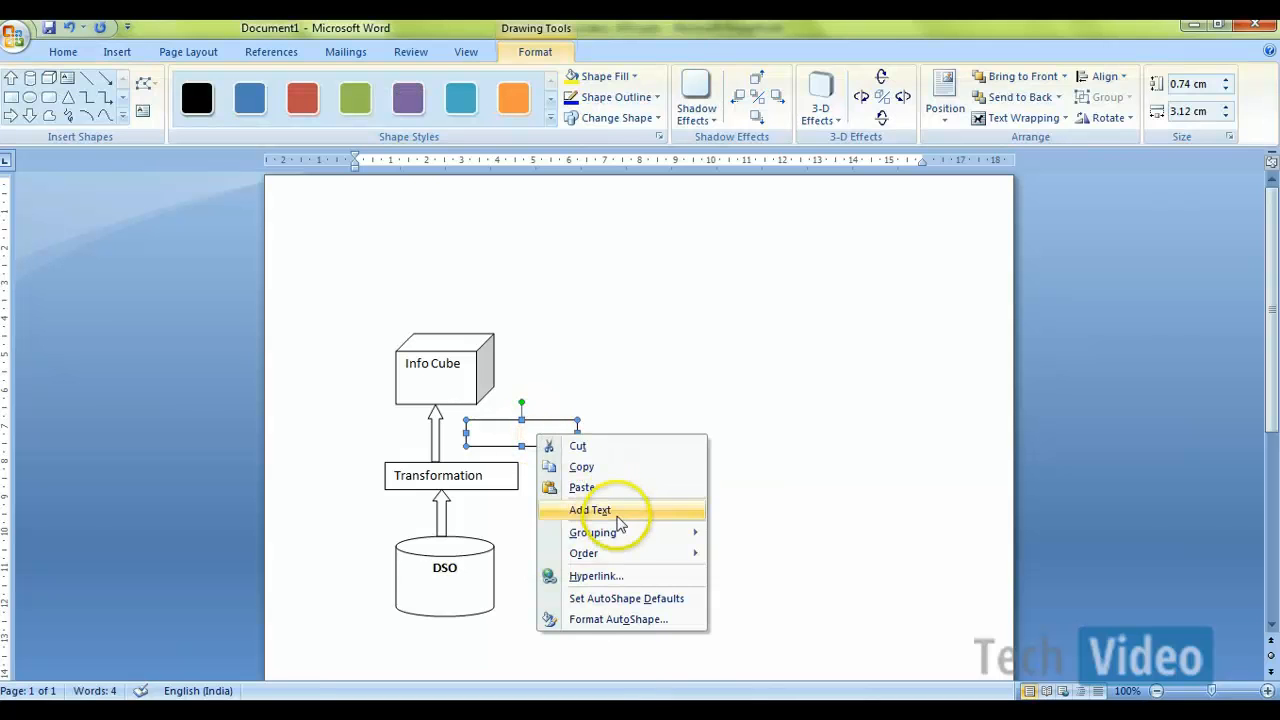
click(614, 512)
text(DTP)
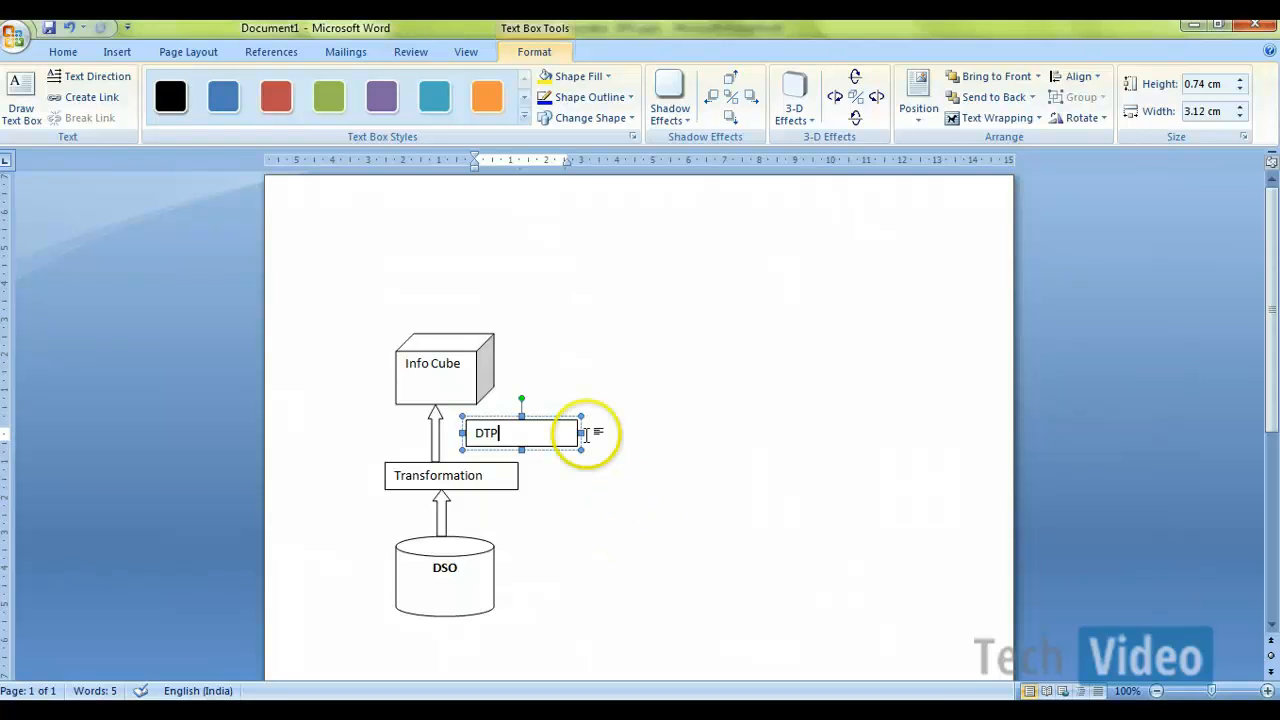
drag(583, 431, 526, 429)
click(560, 476)
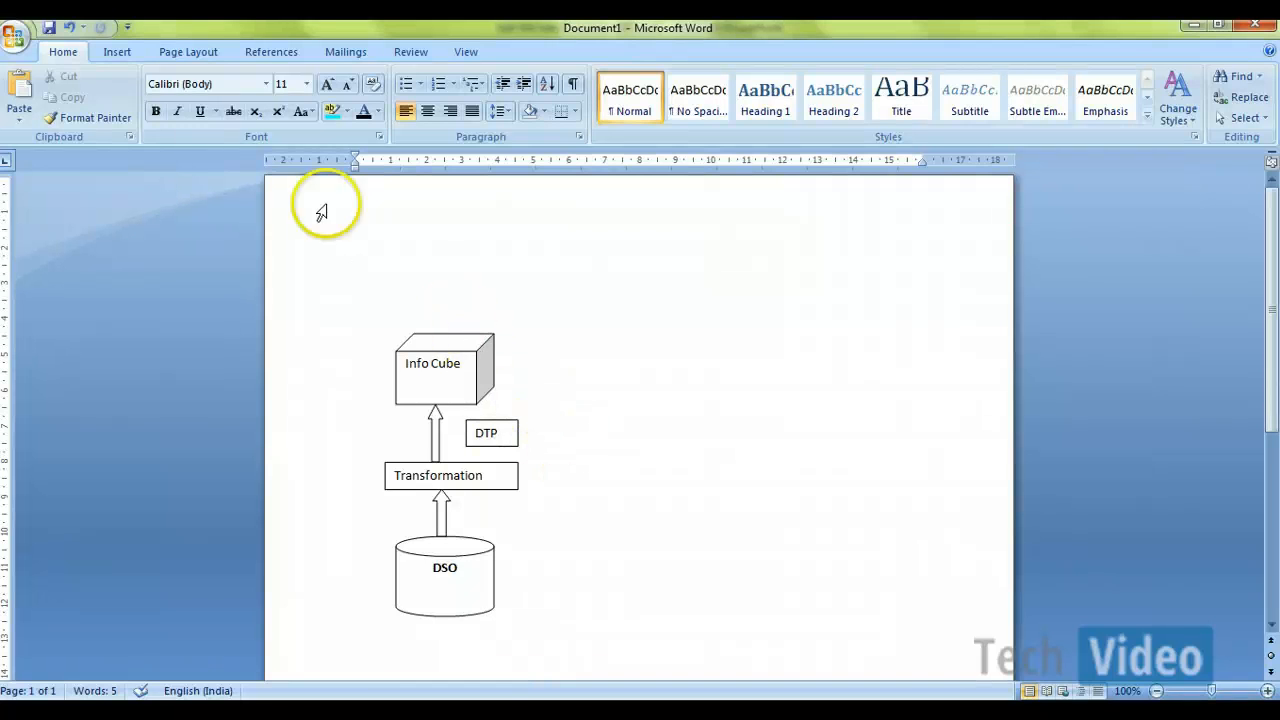
Step: Draw a second cube about 1.83 cm high and 2.38 cm wide to the right of the Info Cube
click(117, 52)
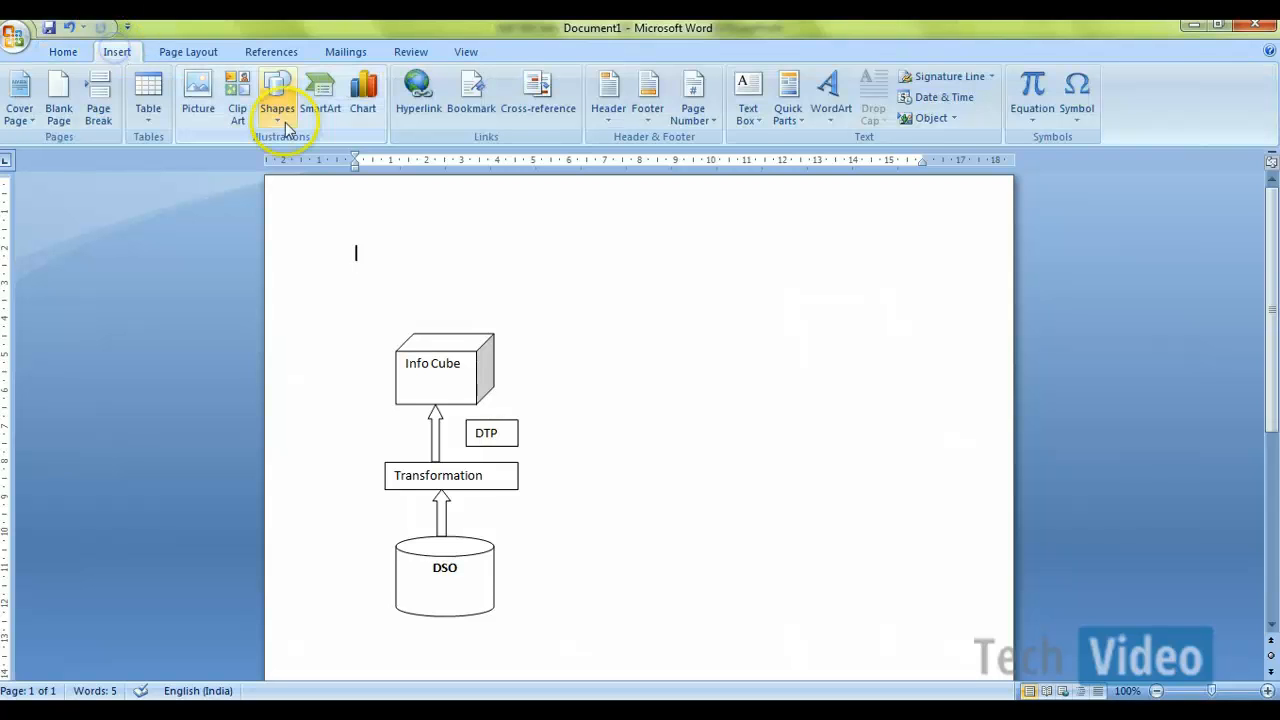
click(279, 112)
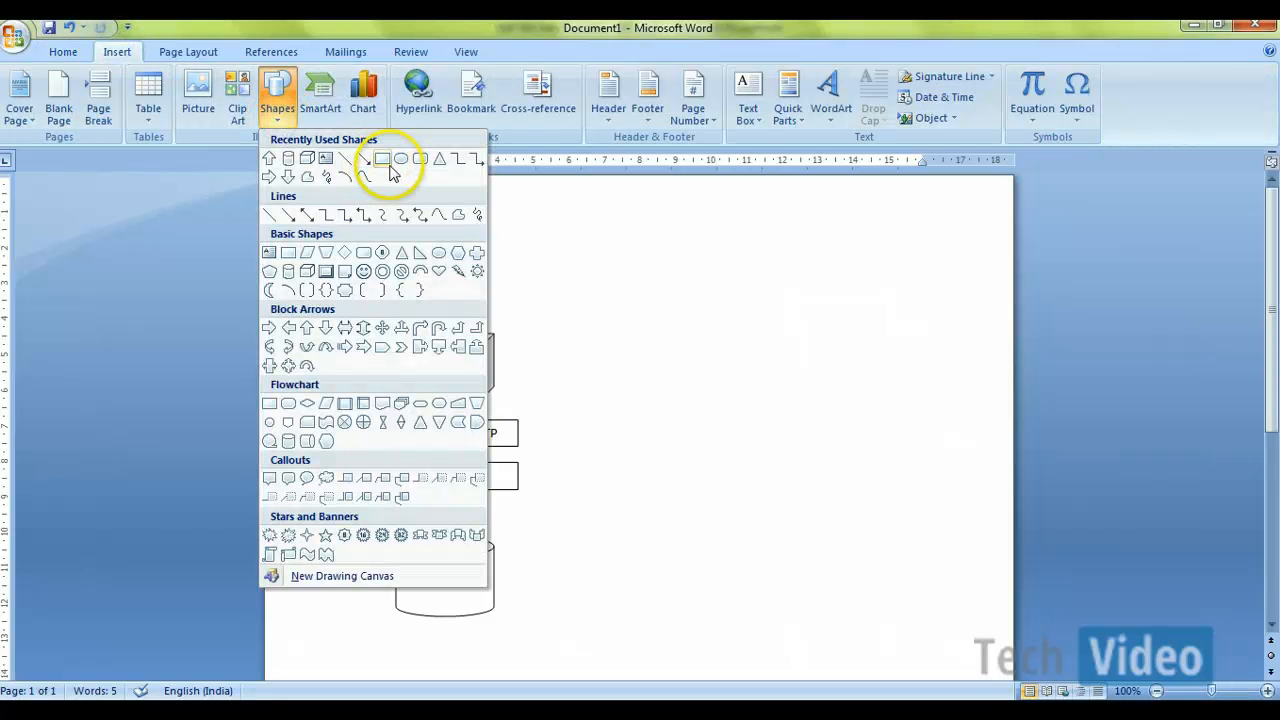
click(306, 270)
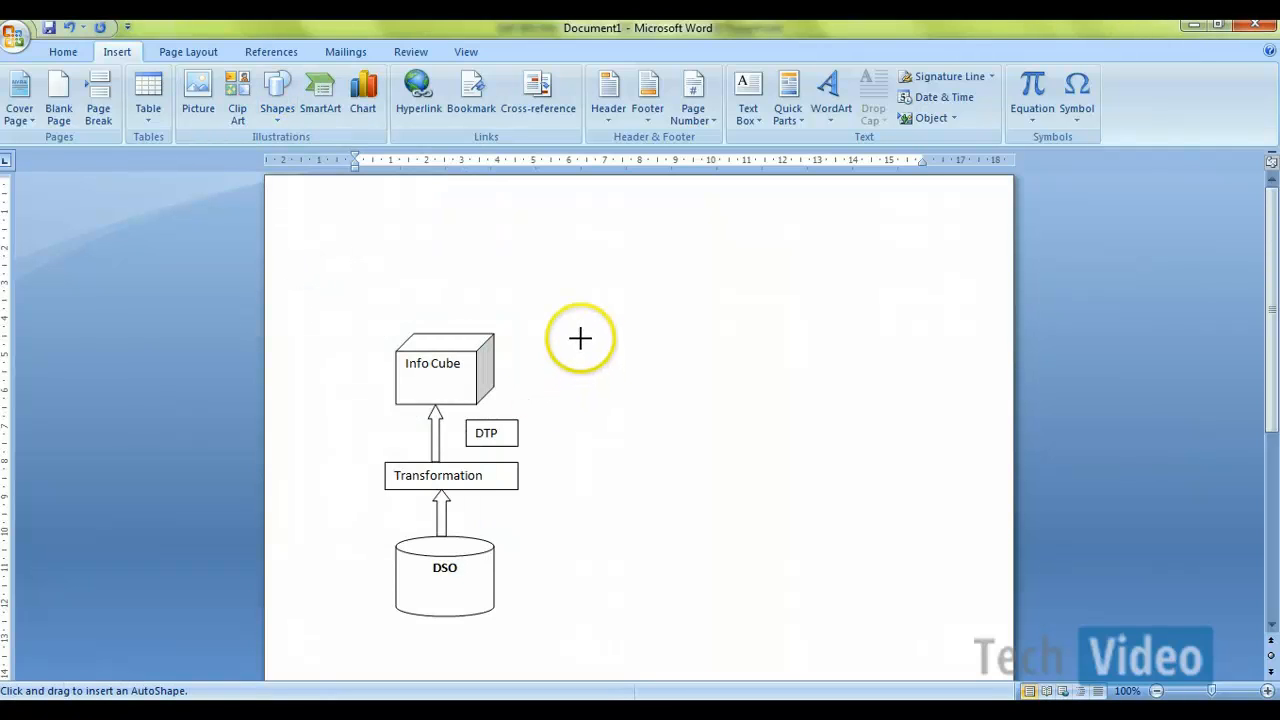
mouse_move(580, 332)
mouse_down()
mouse_move(654, 417)
mouse_move(665, 398)
mouse_up()
click(648, 398)
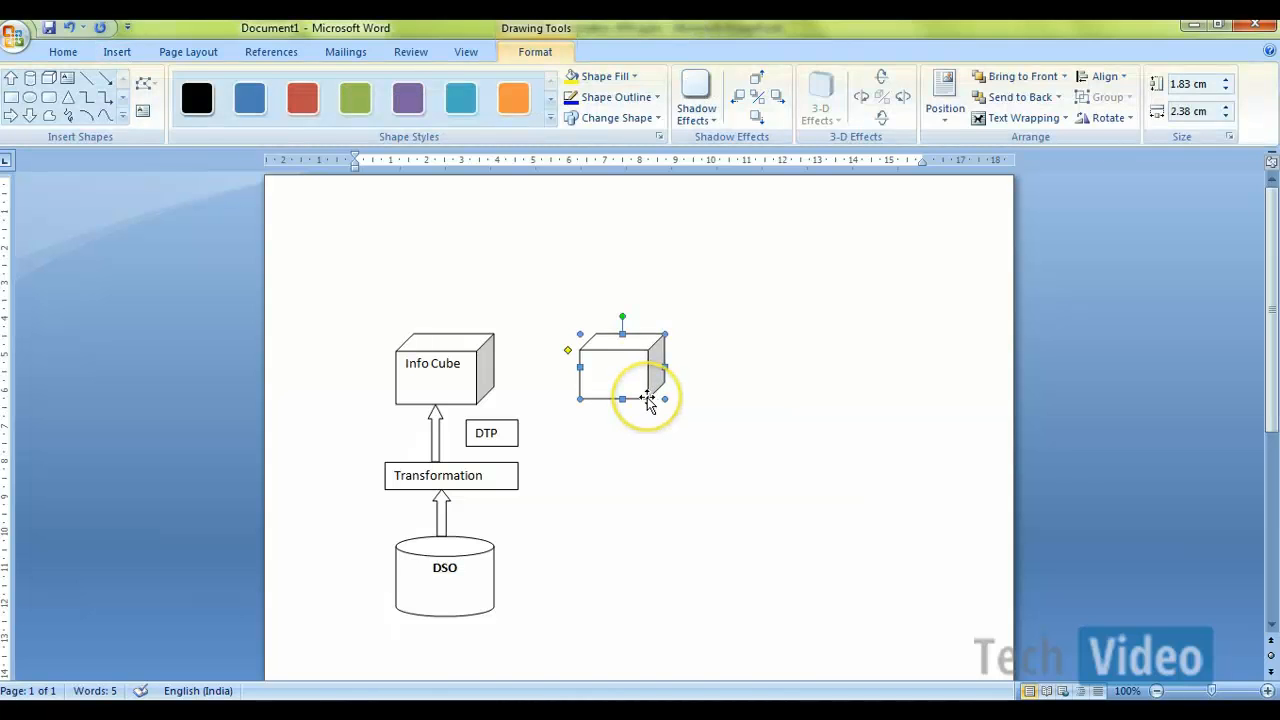
Step: Duplicate the blank cube twice and space the two copies out in a row to its right
key(ctrl+c)
key(ctrl+v)
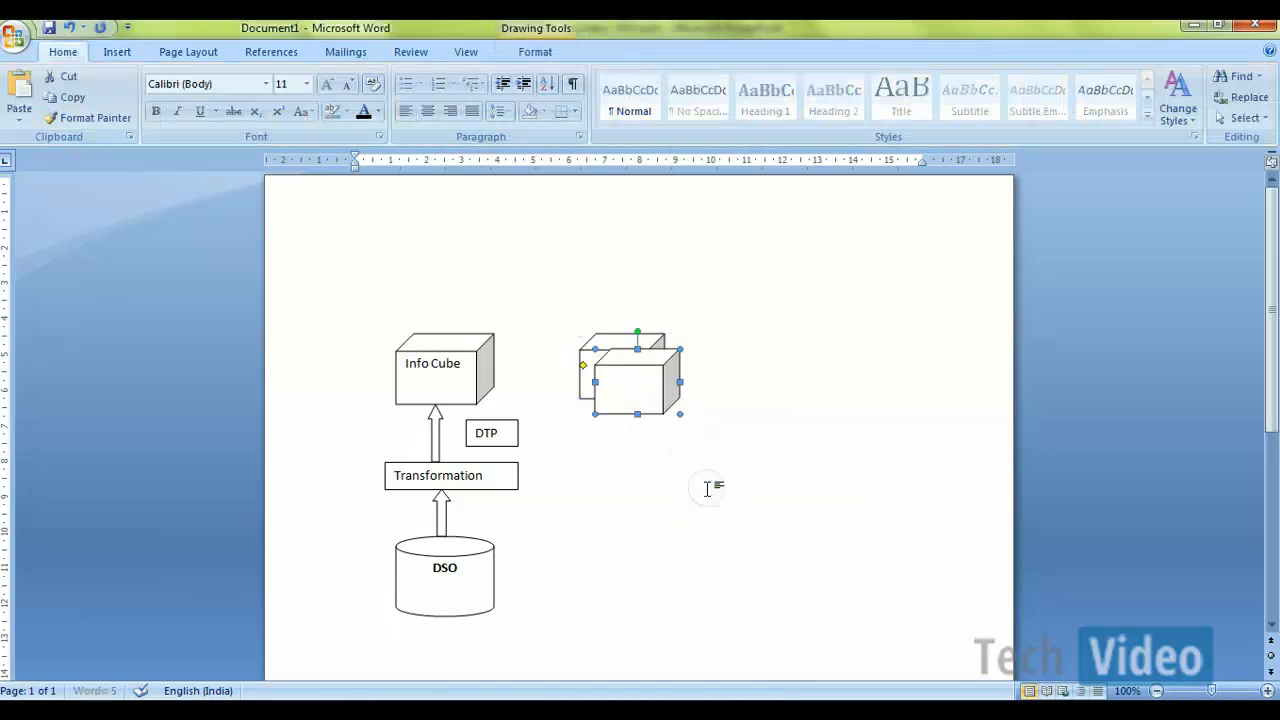
drag(644, 408, 747, 399)
click(752, 447)
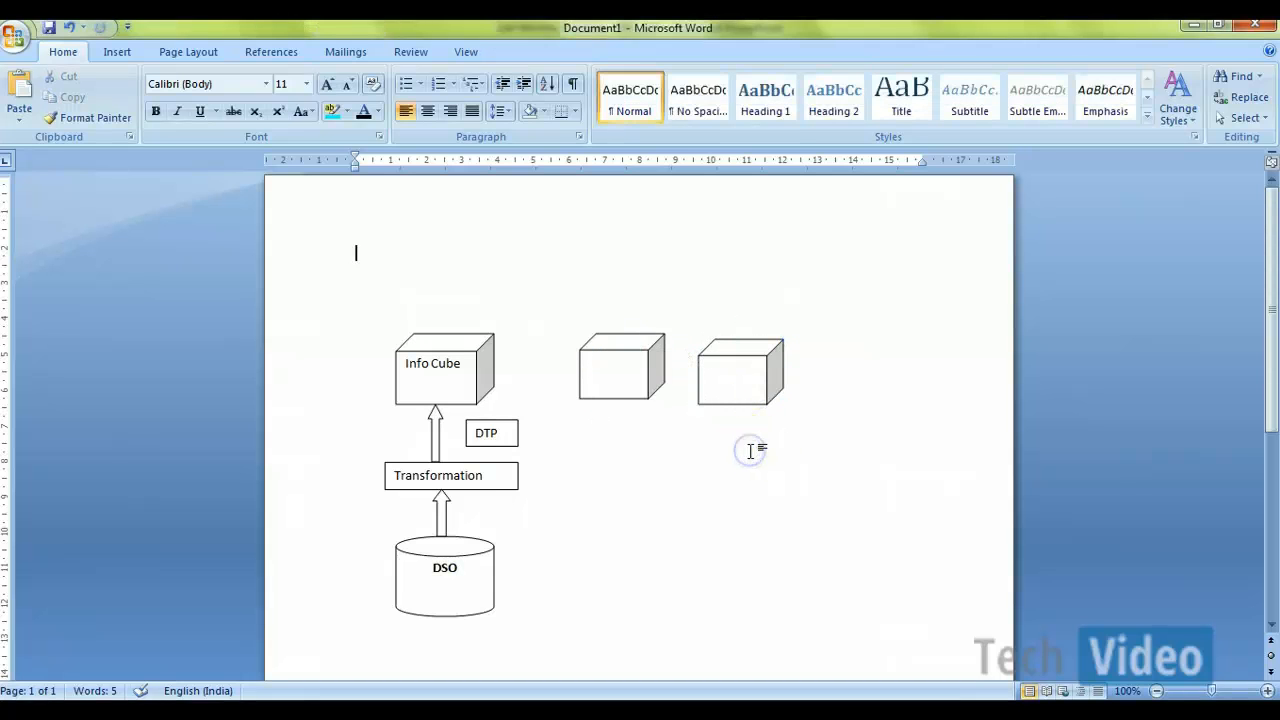
key(ctrl+v)
click(663, 418)
drag(663, 418, 892, 403)
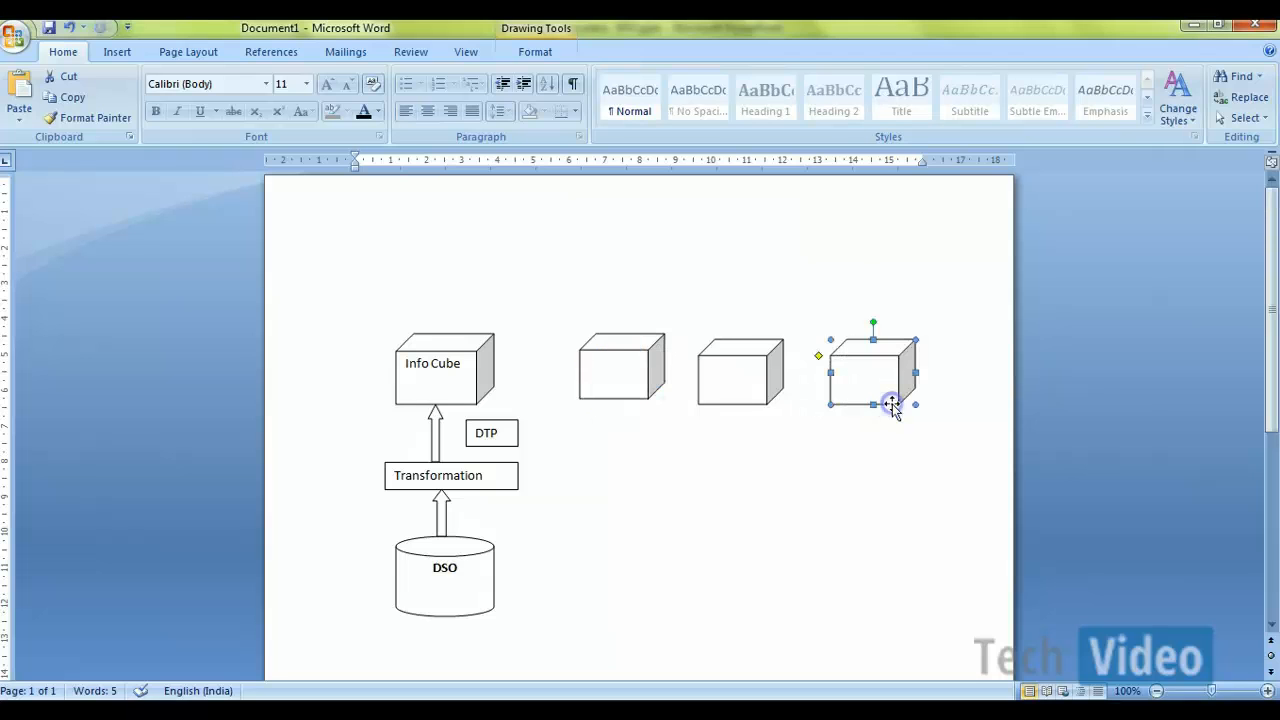
Step: Shift the first two blank cubes left toward the Info Cube, and add another cube copy below the rightmost one
drag(613, 396, 575, 392)
click(612, 551)
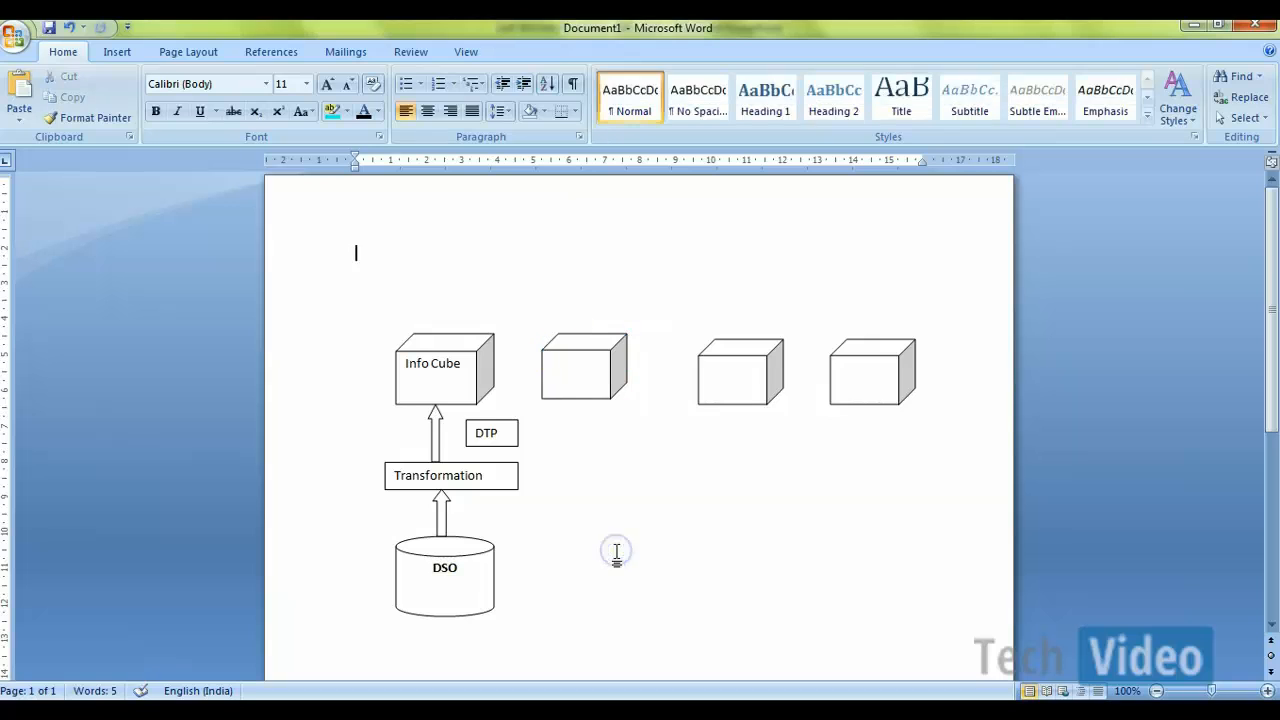
key(ctrl+v)
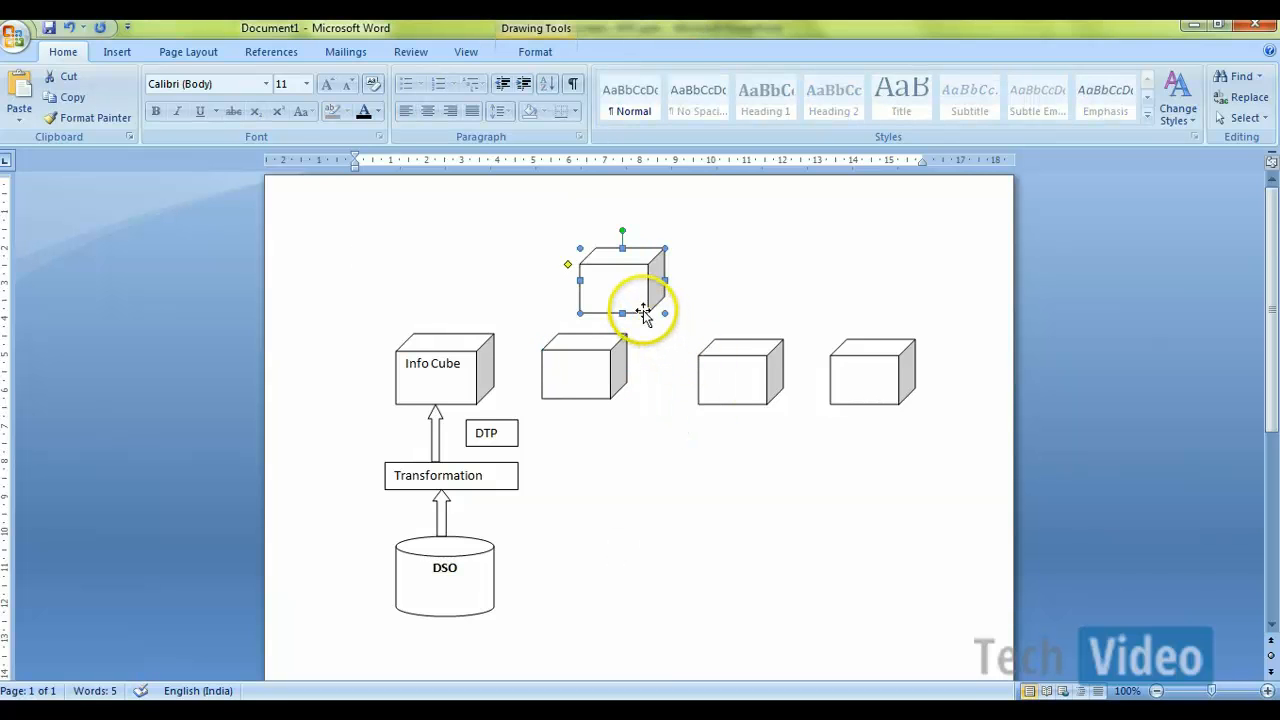
drag(644, 307, 903, 554)
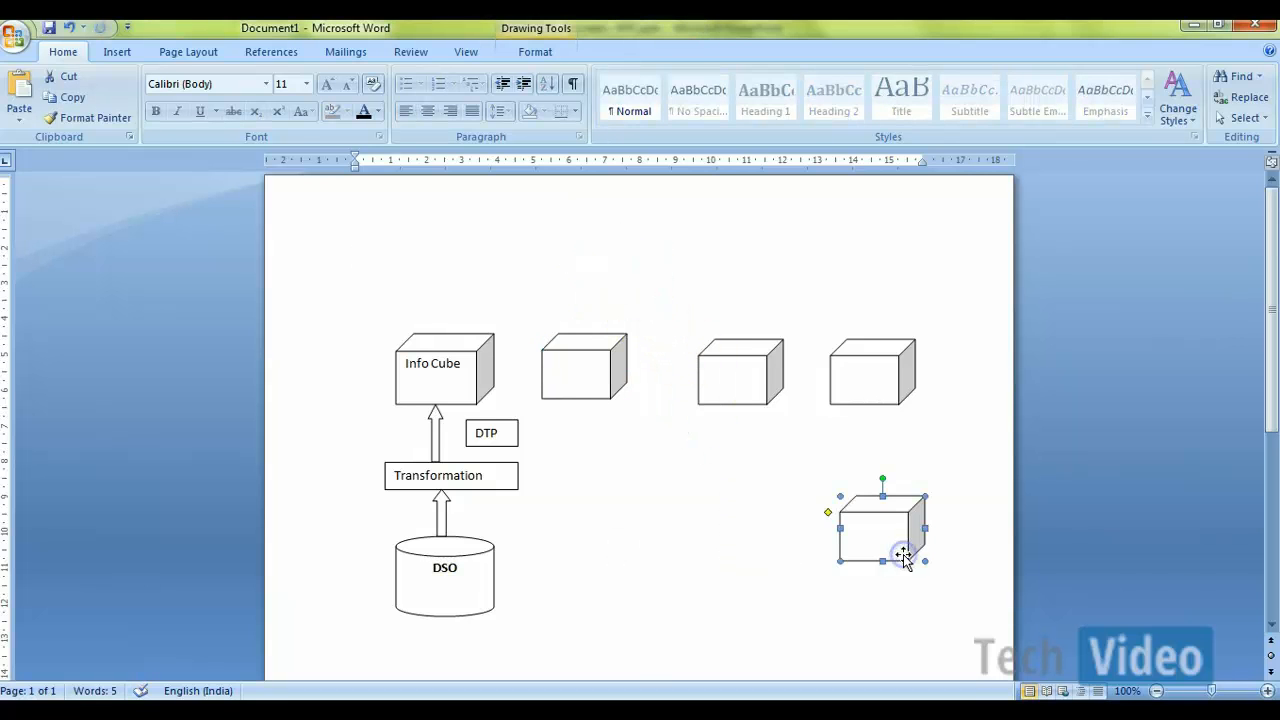
drag(726, 398, 685, 390)
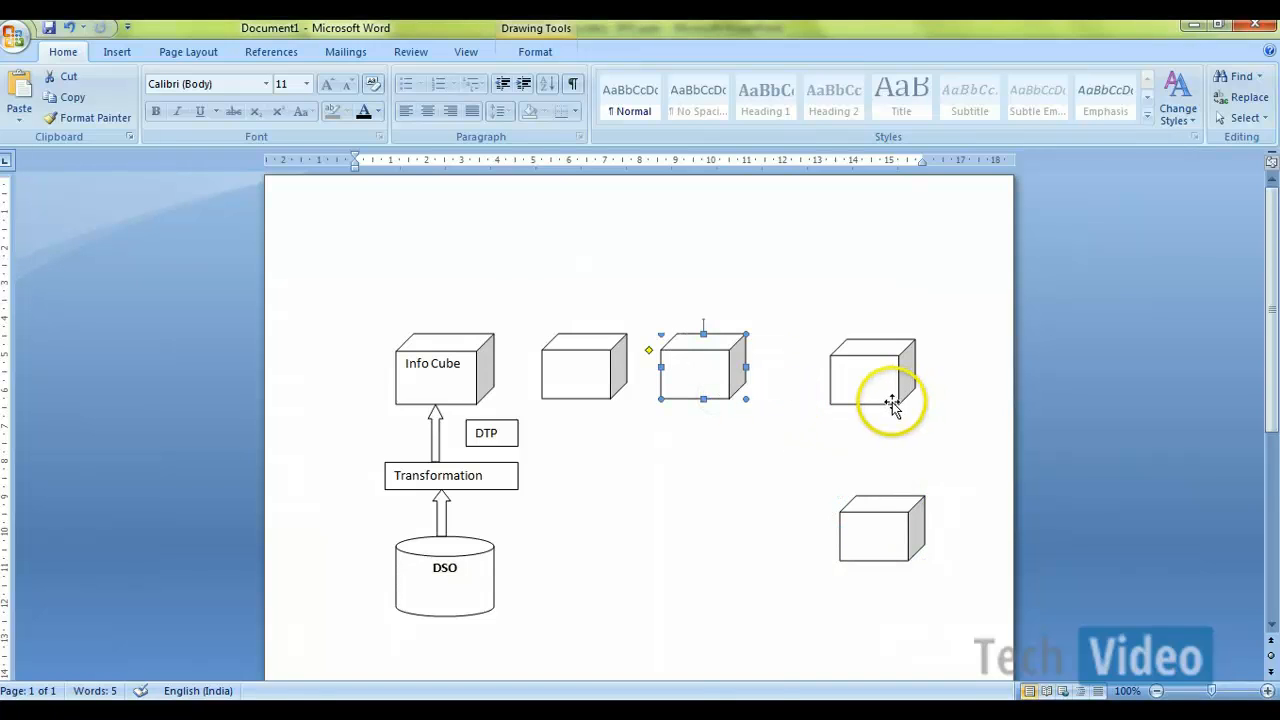
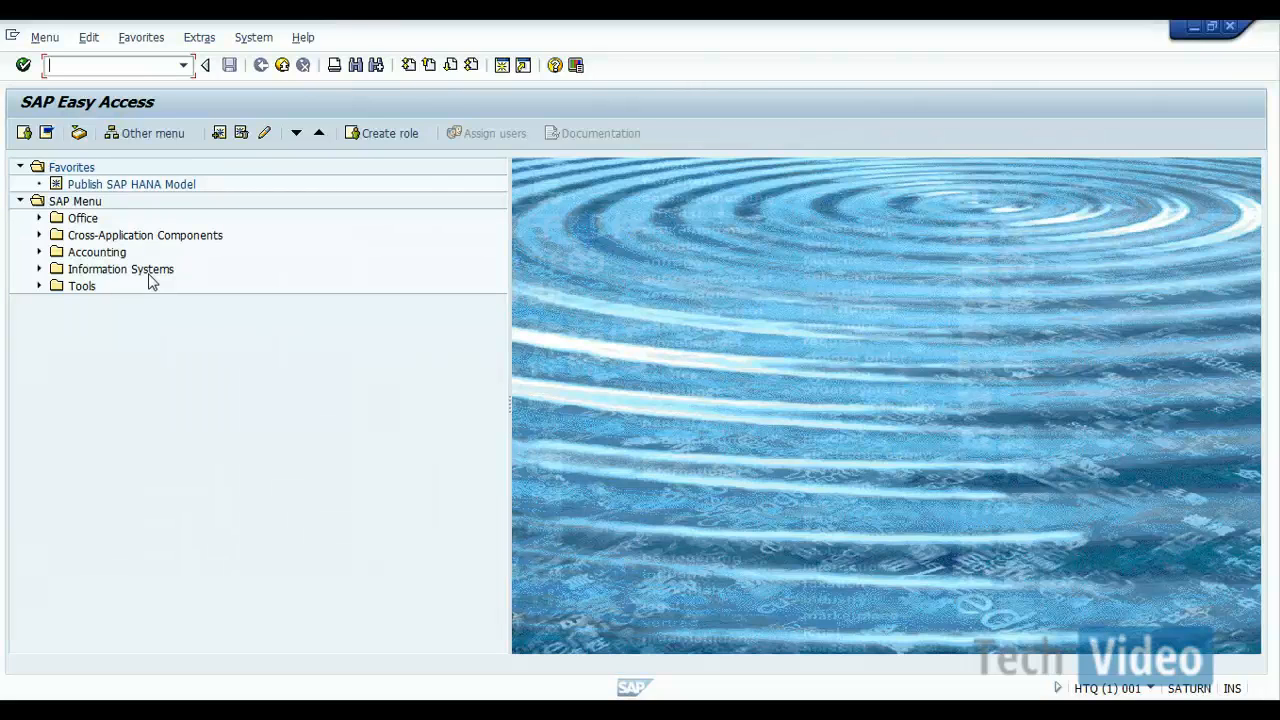
Step: In SAP GUI, run transaction rsa1 and show the InfoProvider tree of the Data Warehousing Workbench
text(rsa1)
key(Return)
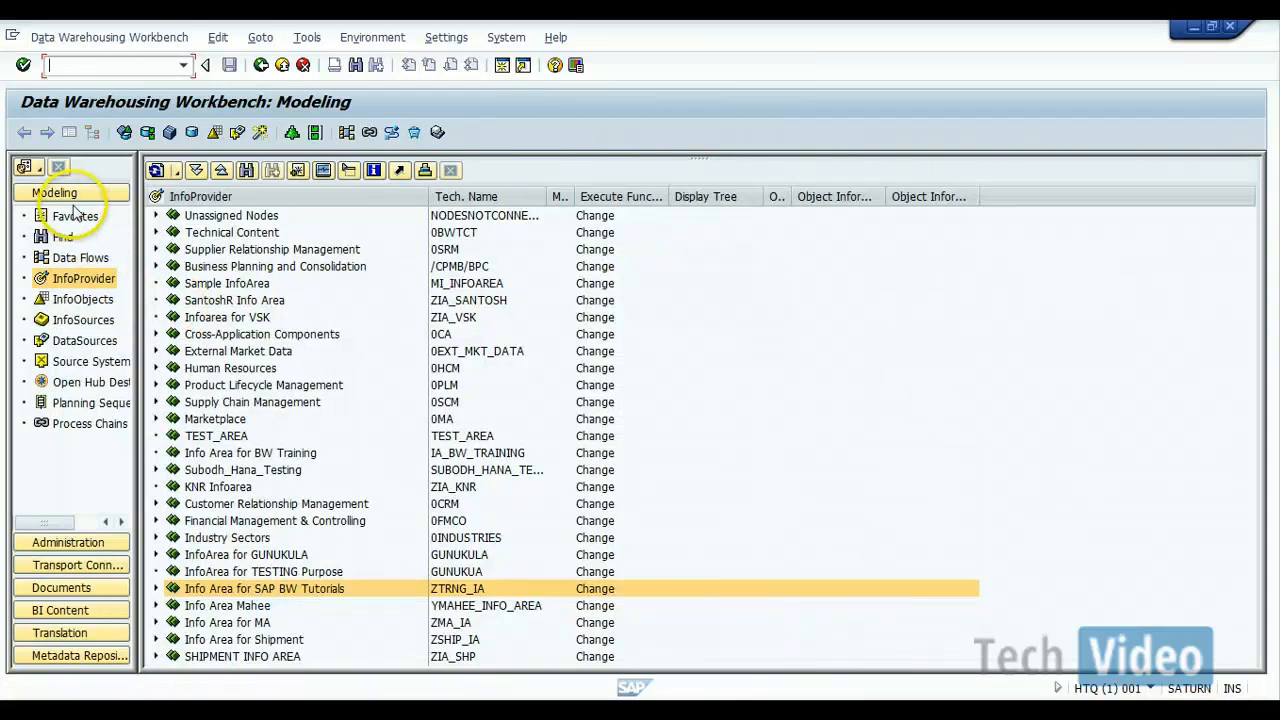
click(83, 280)
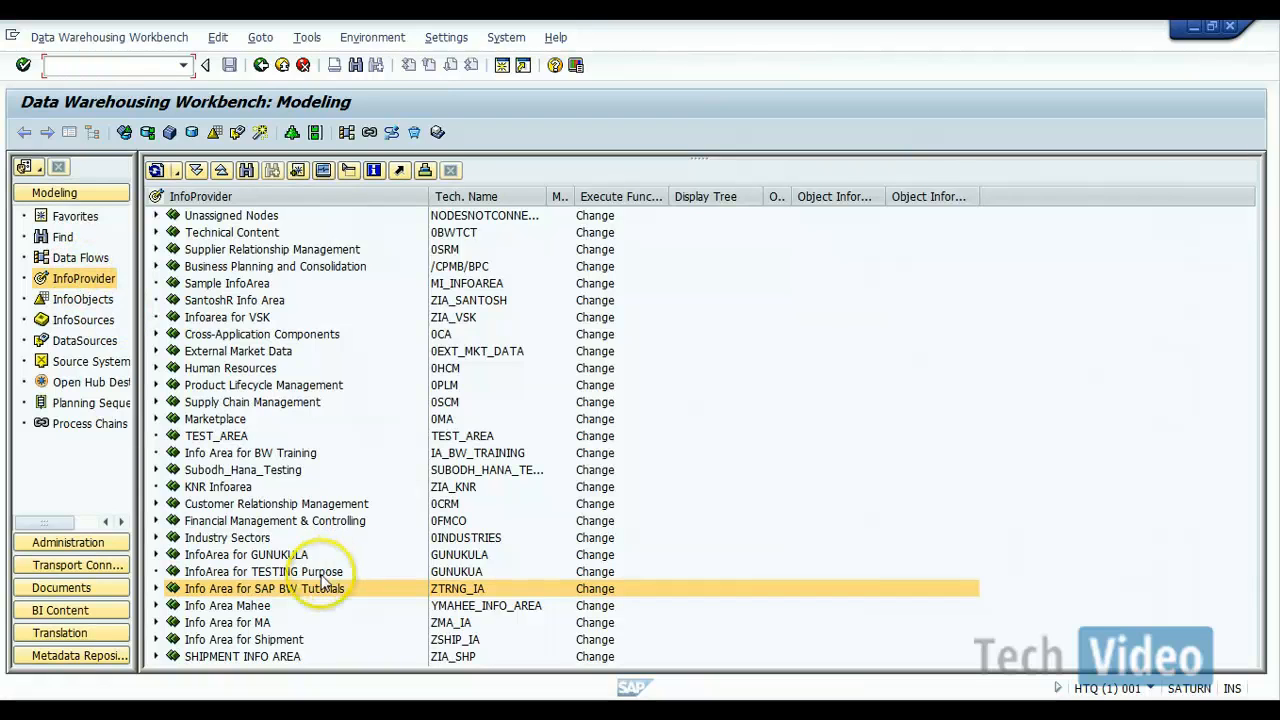
Step: Start a new InfoCube in Info Area for SAP BW Tutorials (ZTRNG_IA) with the technical name ZBW_CSPO
right_click(458, 592)
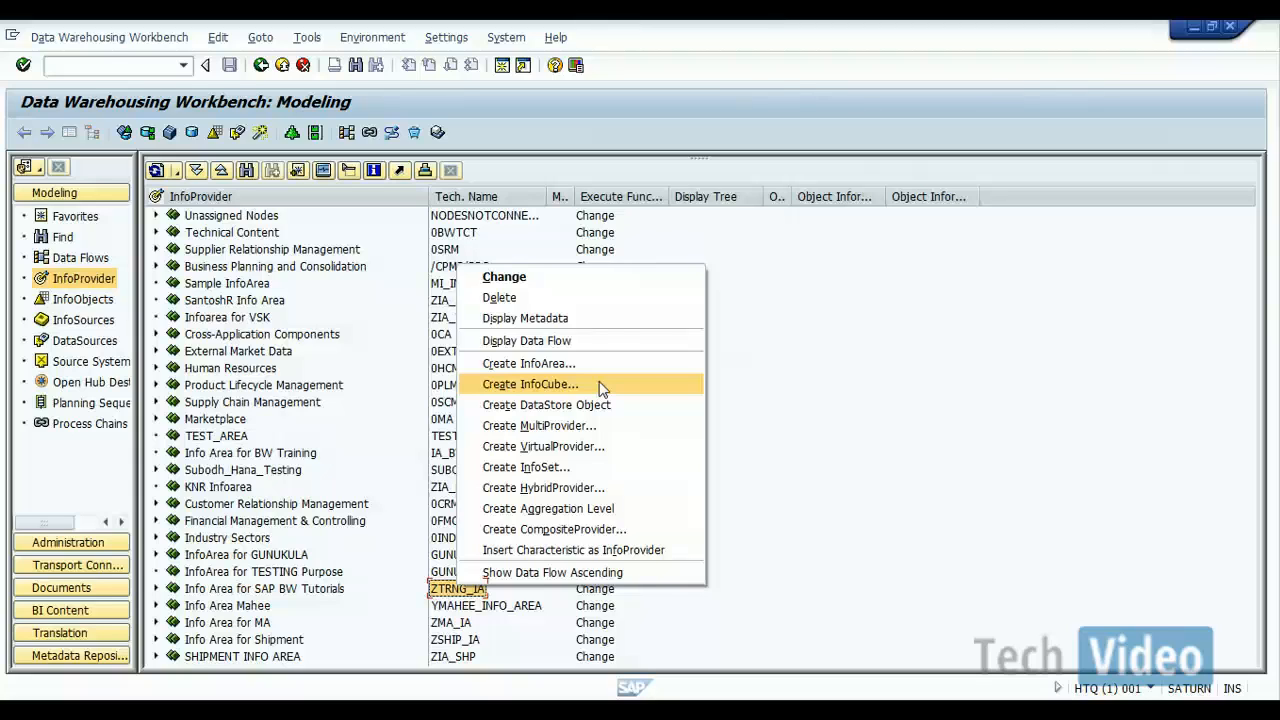
click(588, 410)
click(560, 385)
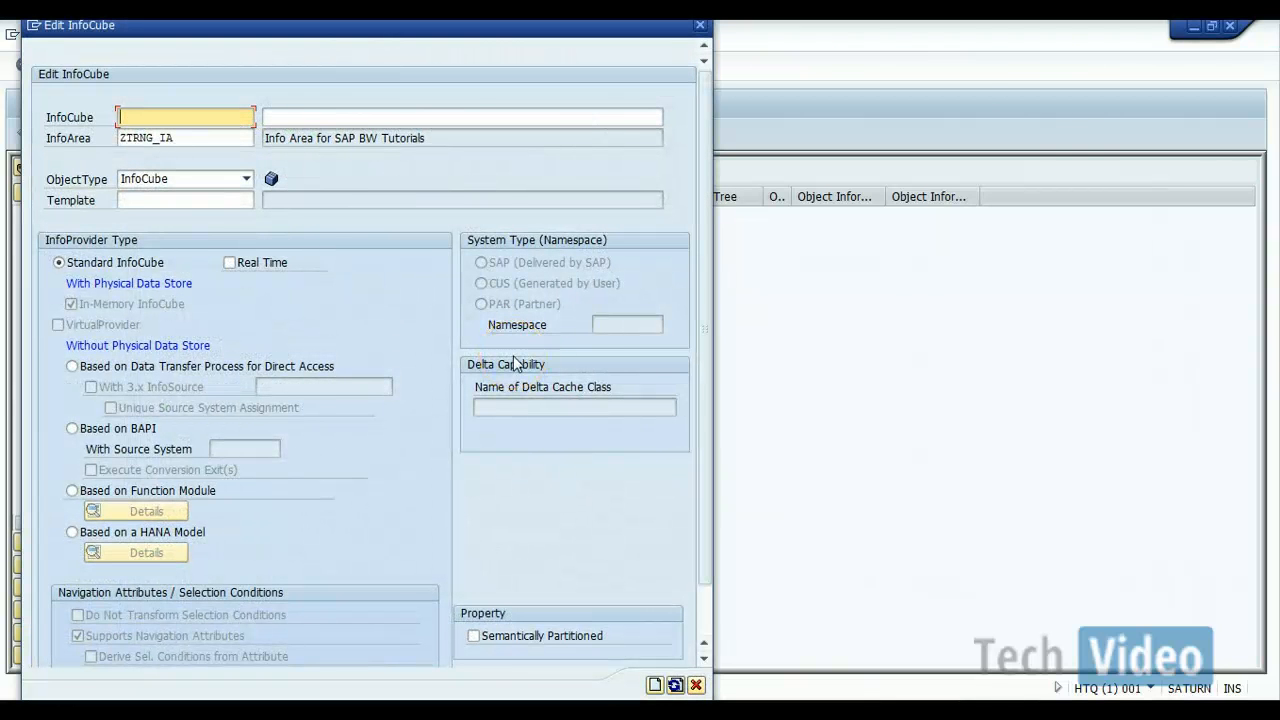
text(Z)
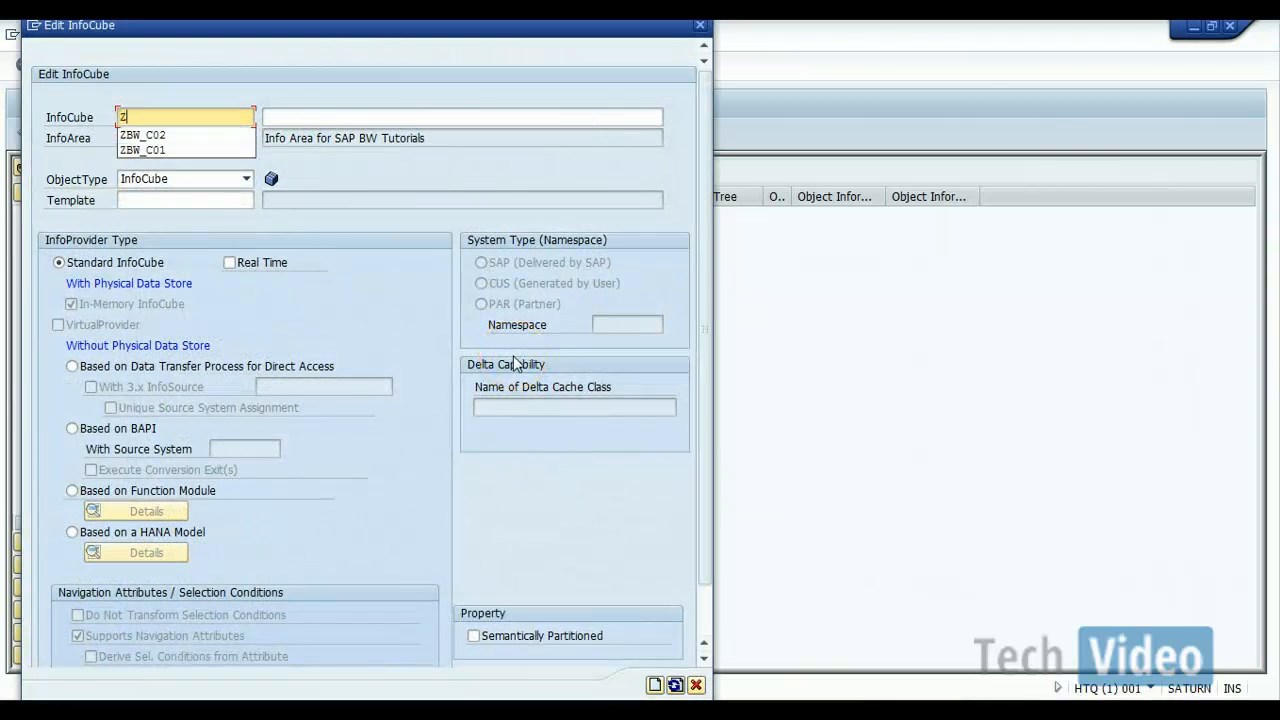
text(BW_SP)
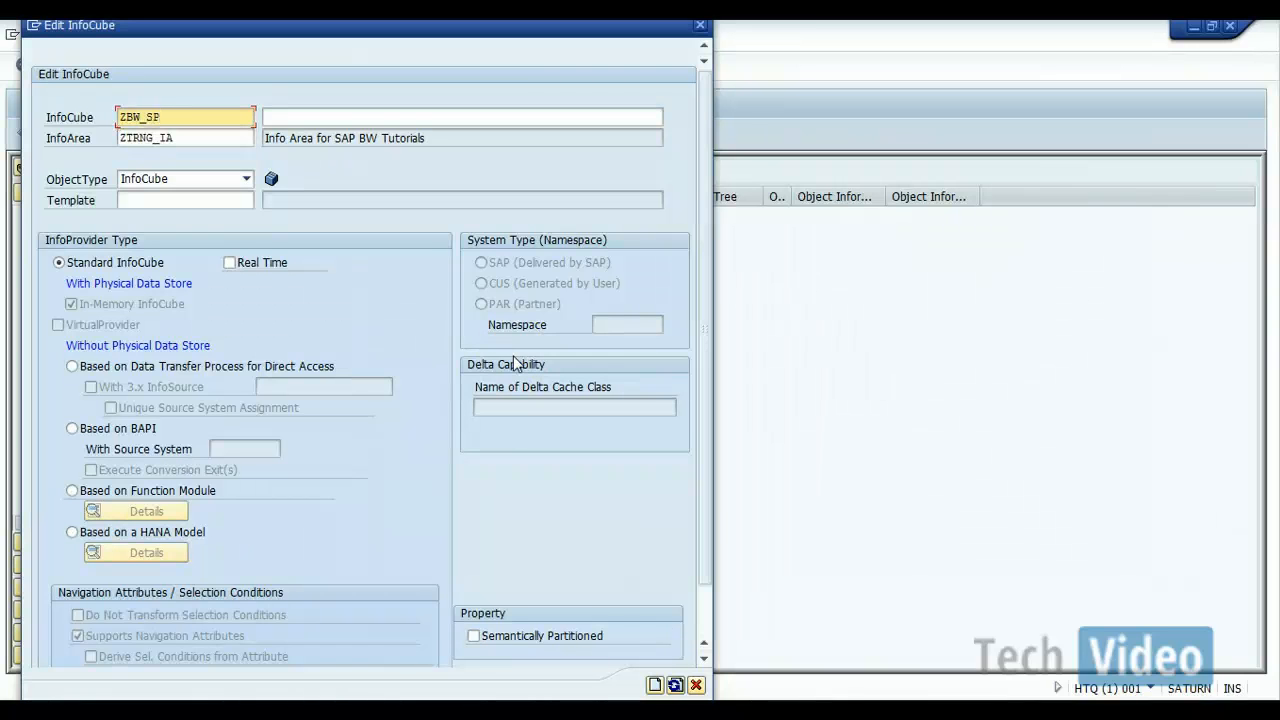
text(O)
text(C)
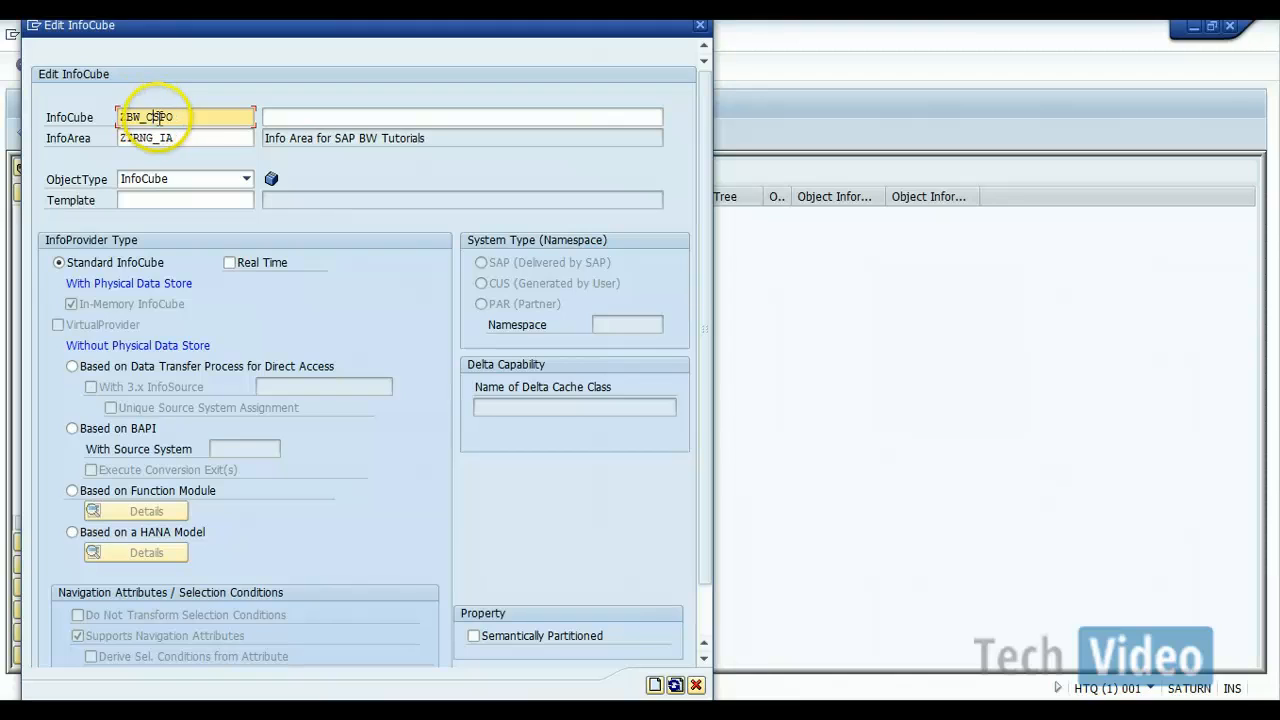
Step: Describe the InfoCube as "SPO for Sales Orders Info Cube" and make it semantically partitioned
click(293, 118)
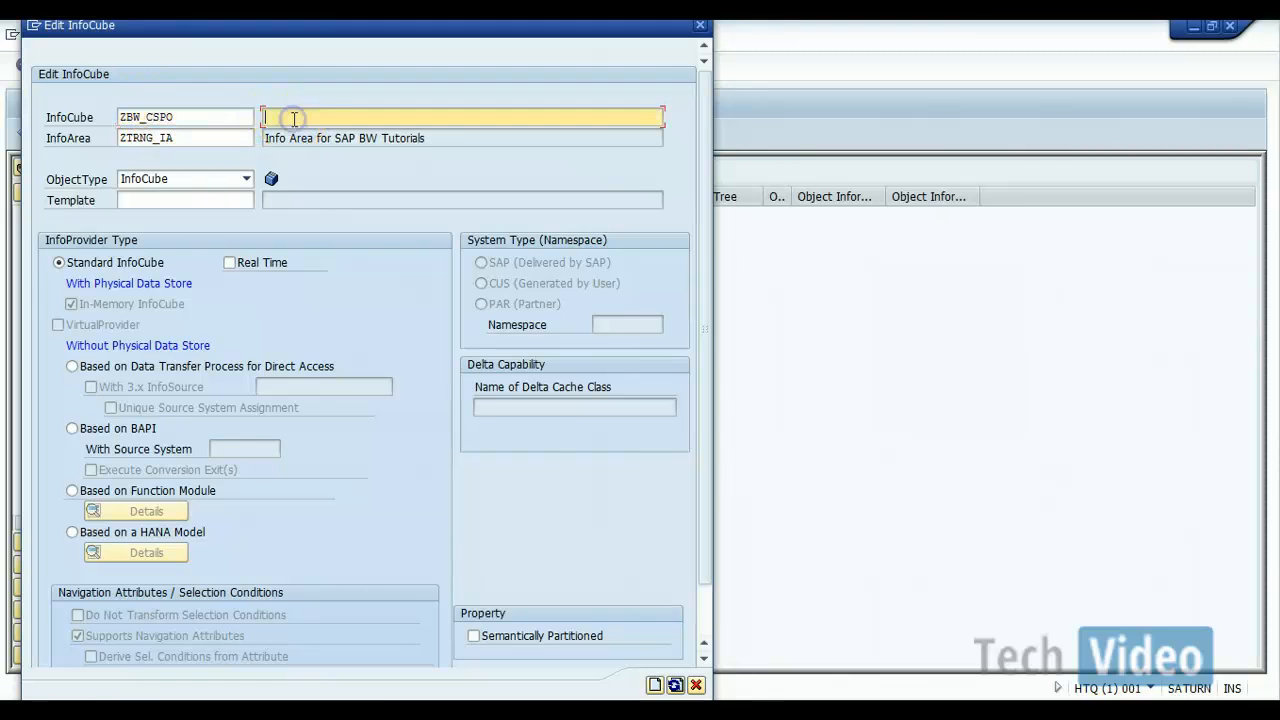
text(SPO for Sales Ord)
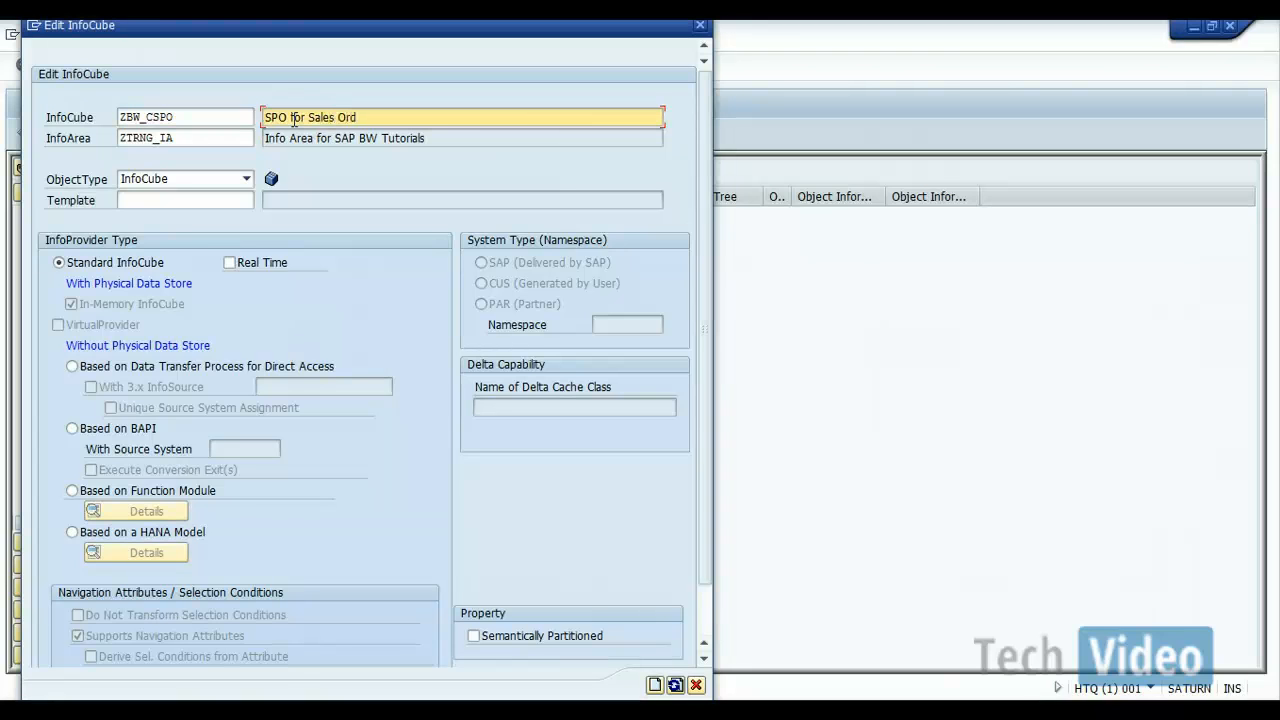
text(ers Info Cube)
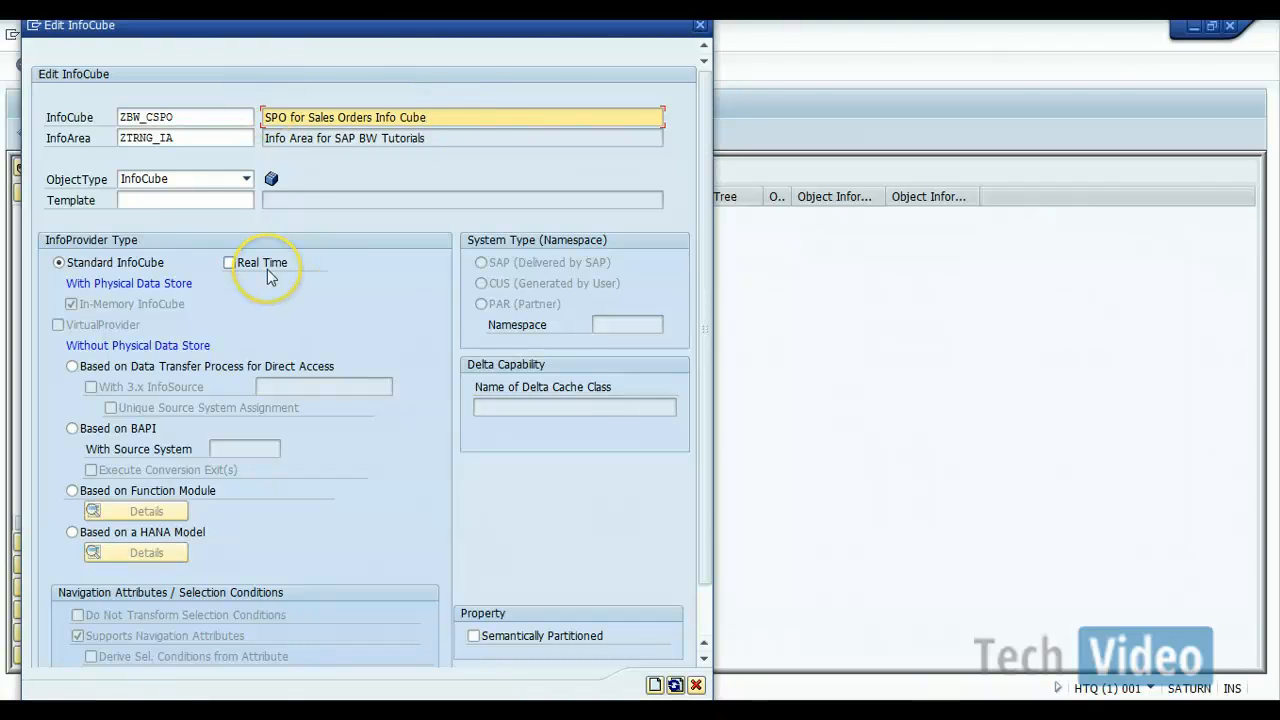
click(474, 637)
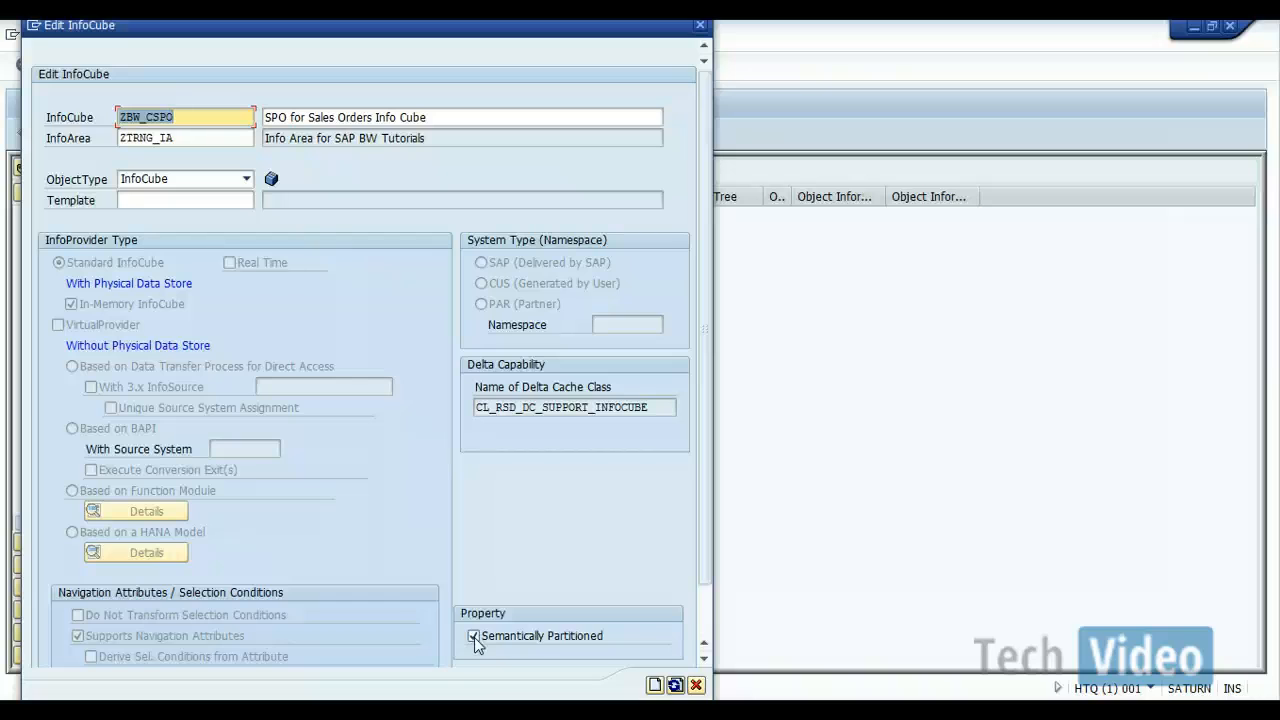
Step: Set ZBW_C01 as the template for the new InfoCube and dismiss the information message
click(246, 202)
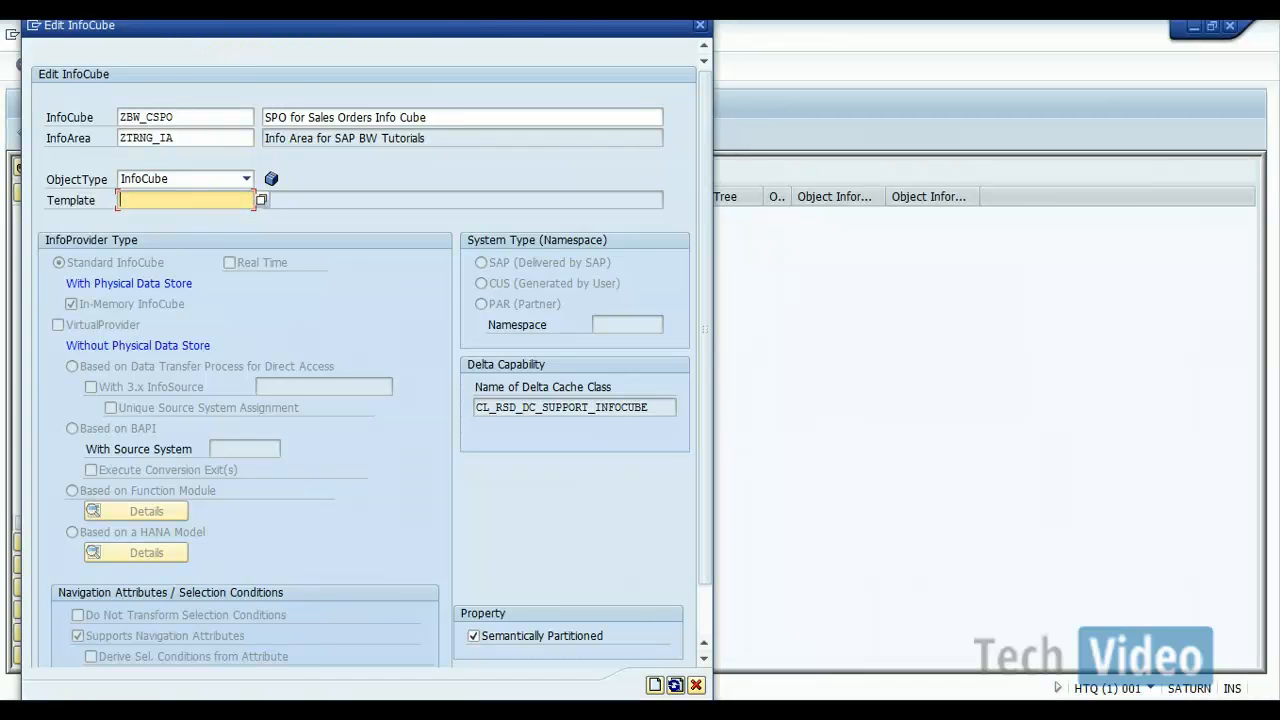
drag(228, 35, 723, 62)
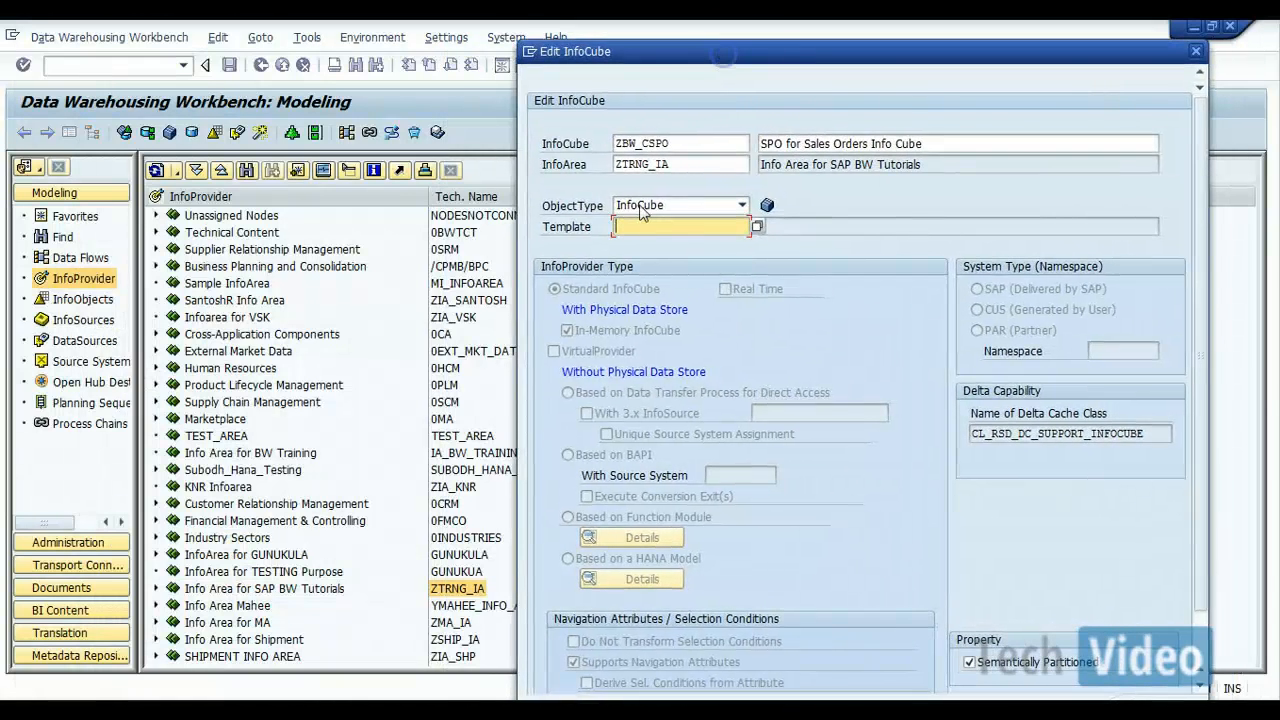
click(640, 224)
text(ZBW)
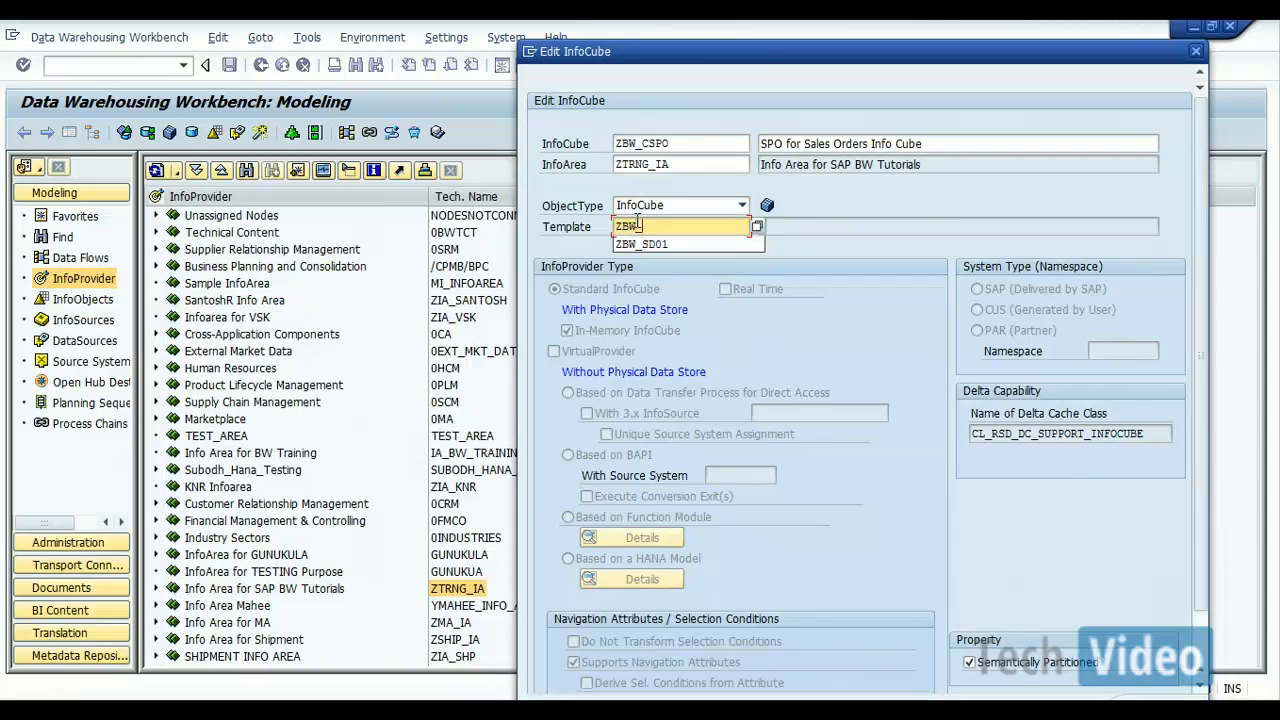
text(_C01)
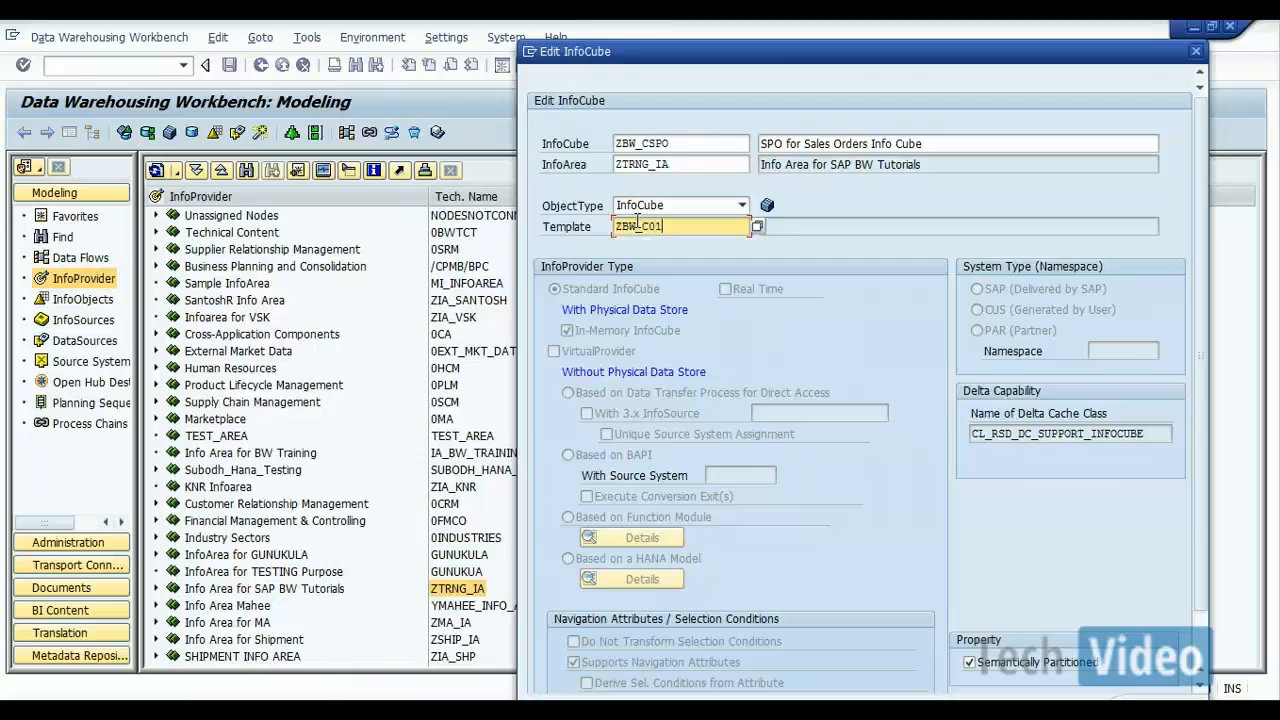
key(Return)
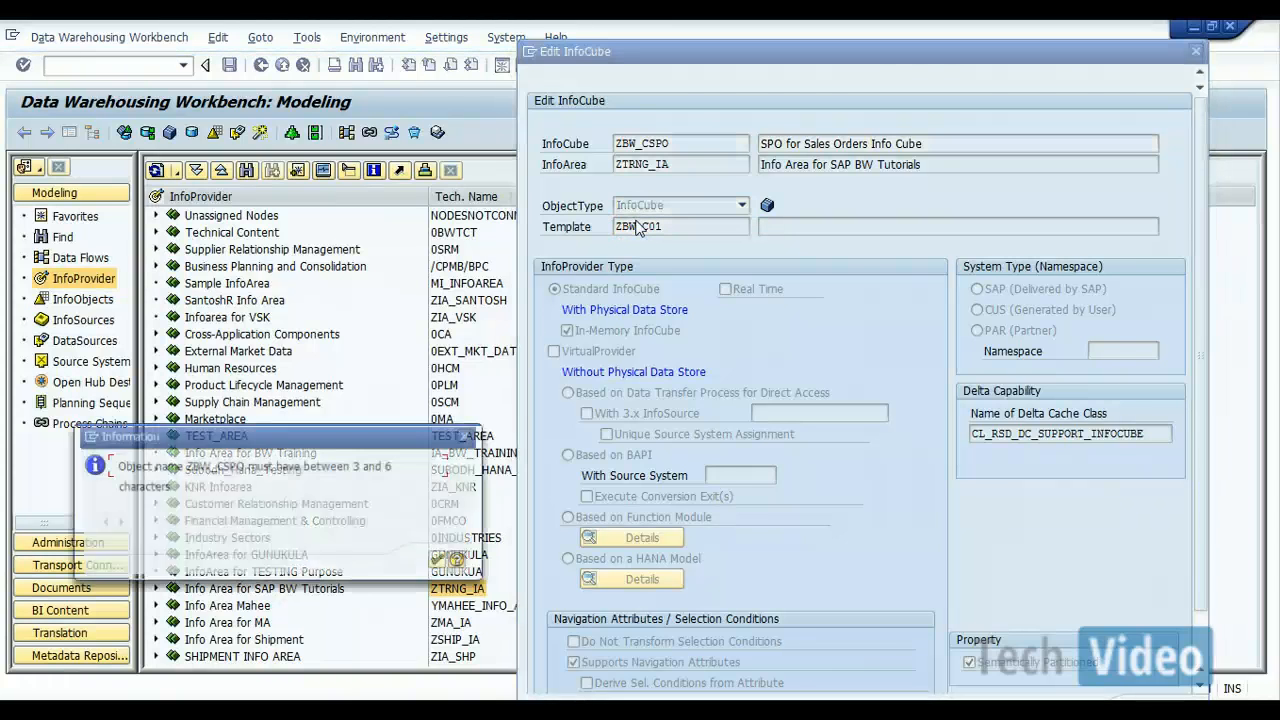
click(326, 478)
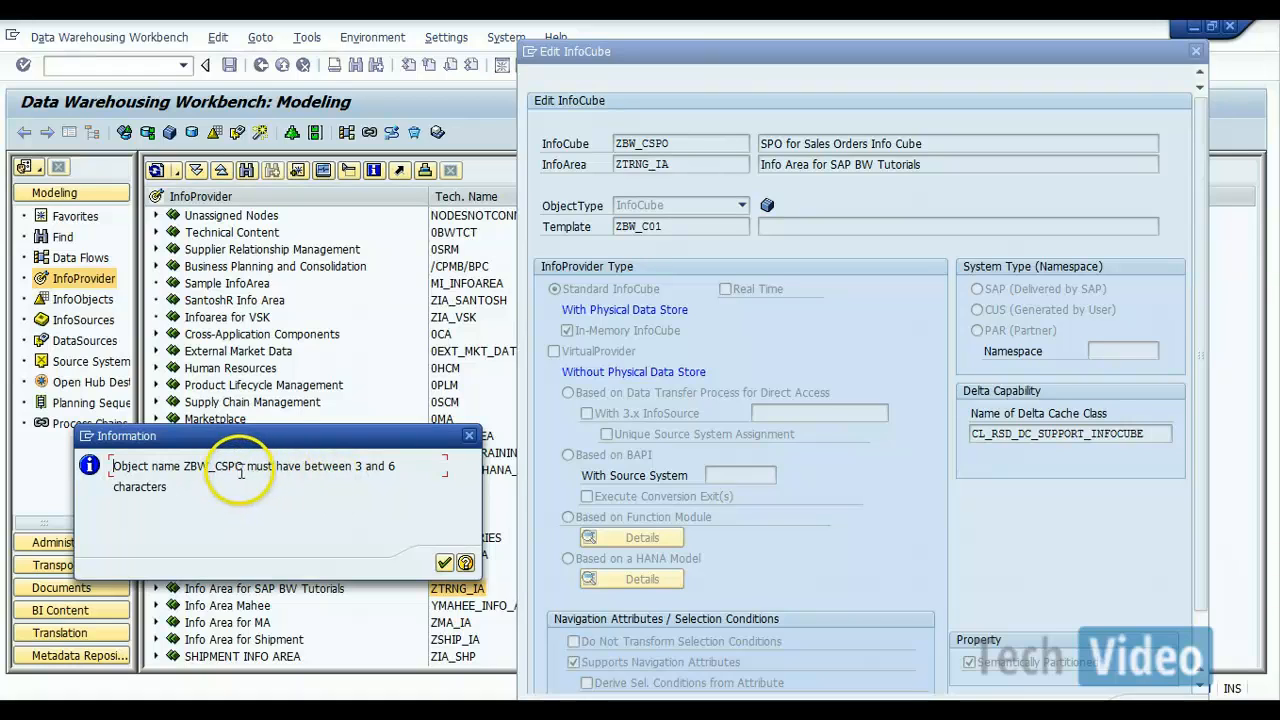
click(444, 564)
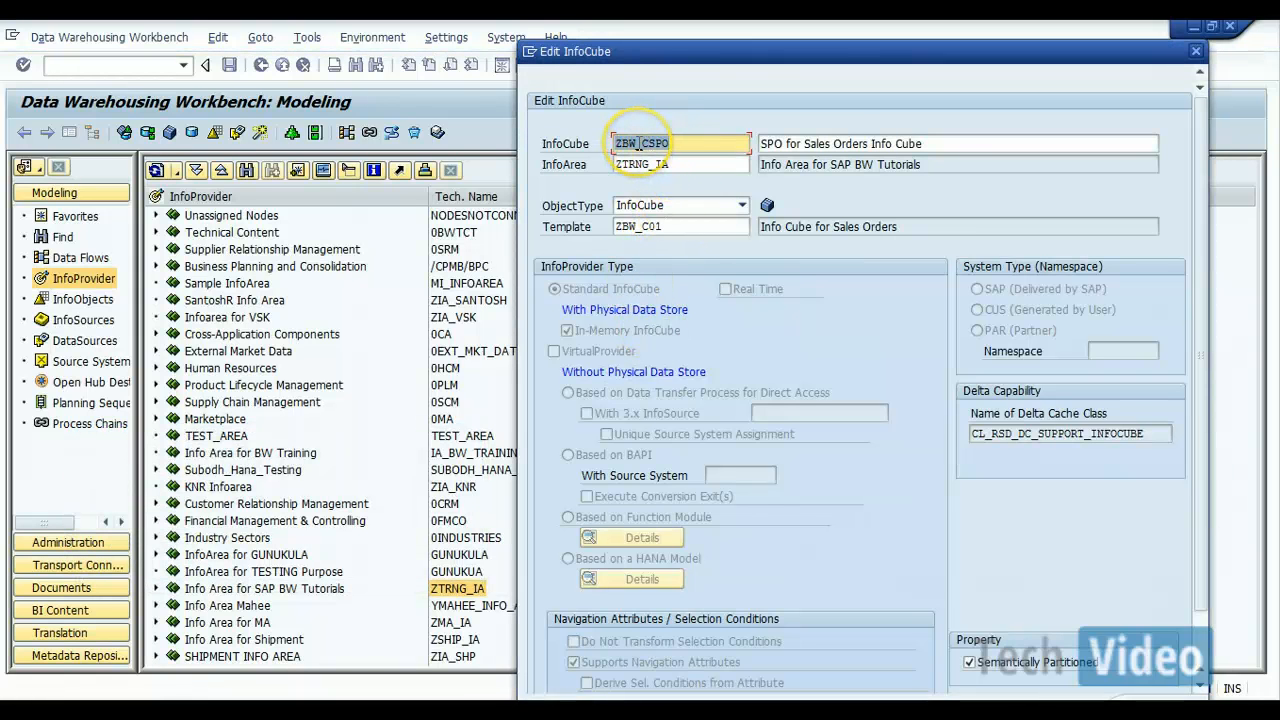
Step: Shorten the InfoCube's technical name to ZBWSPO
click(640, 143)
key(BackSpace)
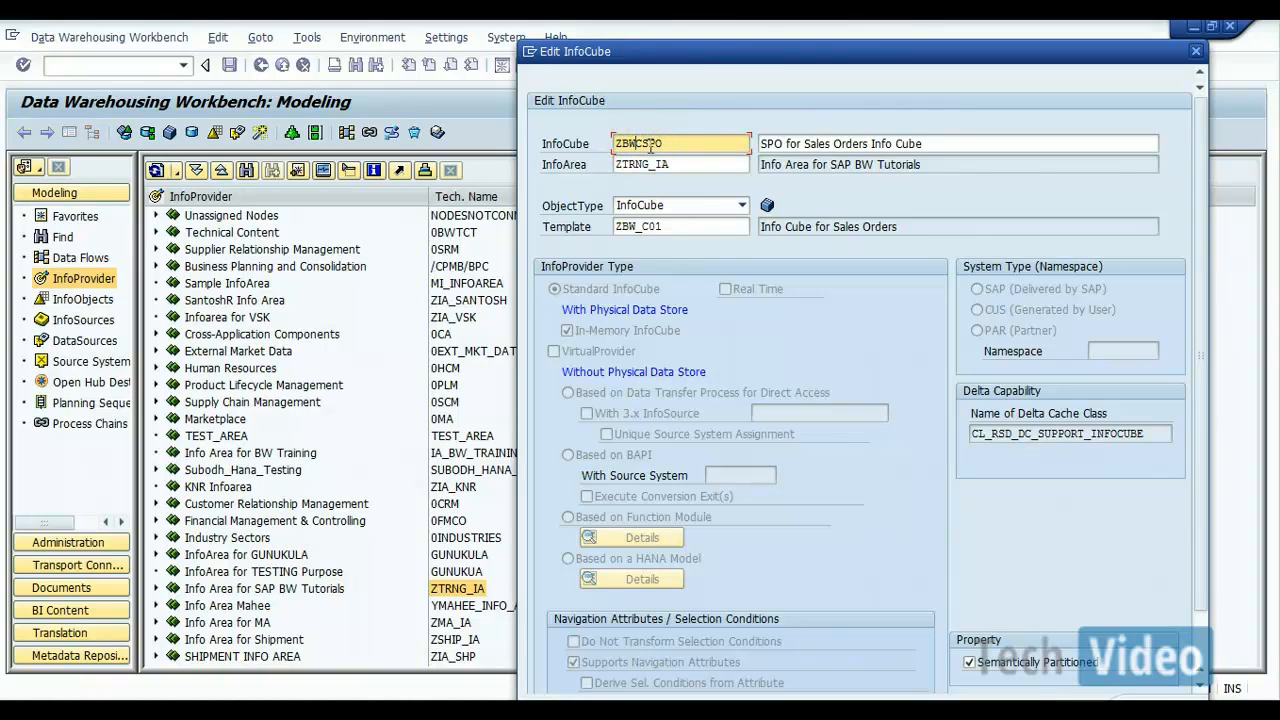
key(Delete)
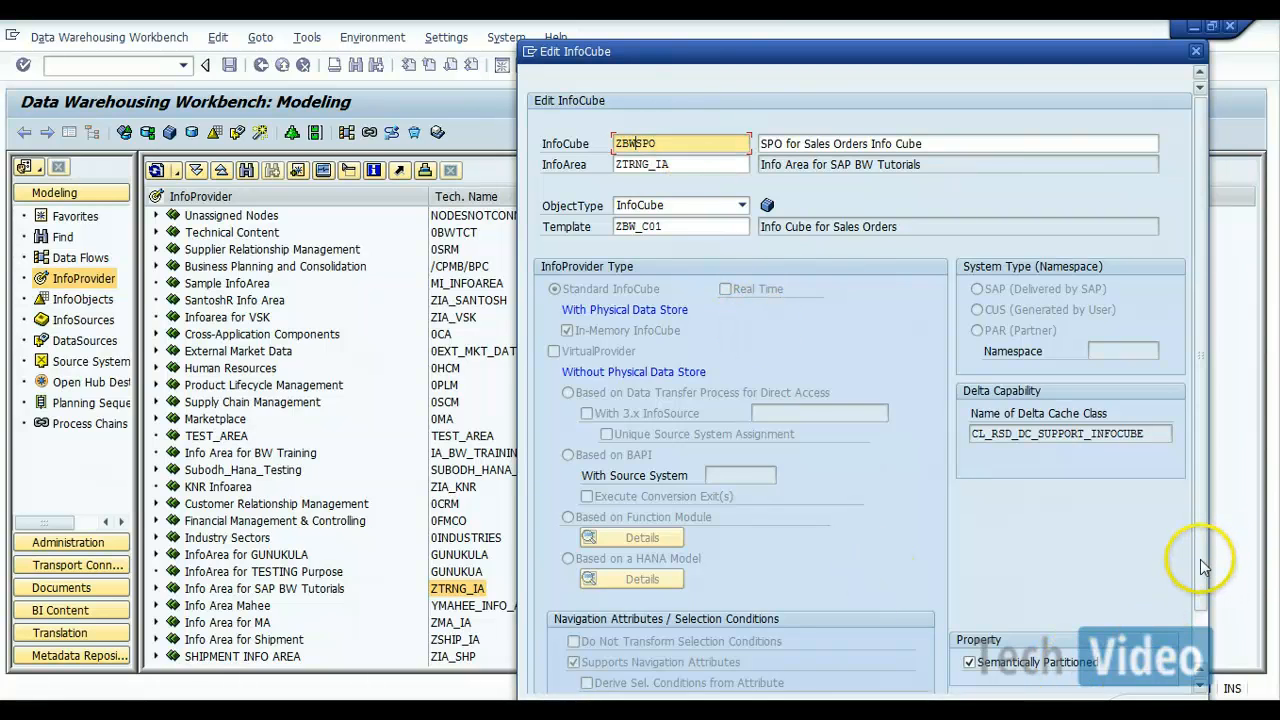
Step: Create the InfoCube from the completed definition and hide the navigator in its maintenance view
drag(1200, 559, 1222, 663)
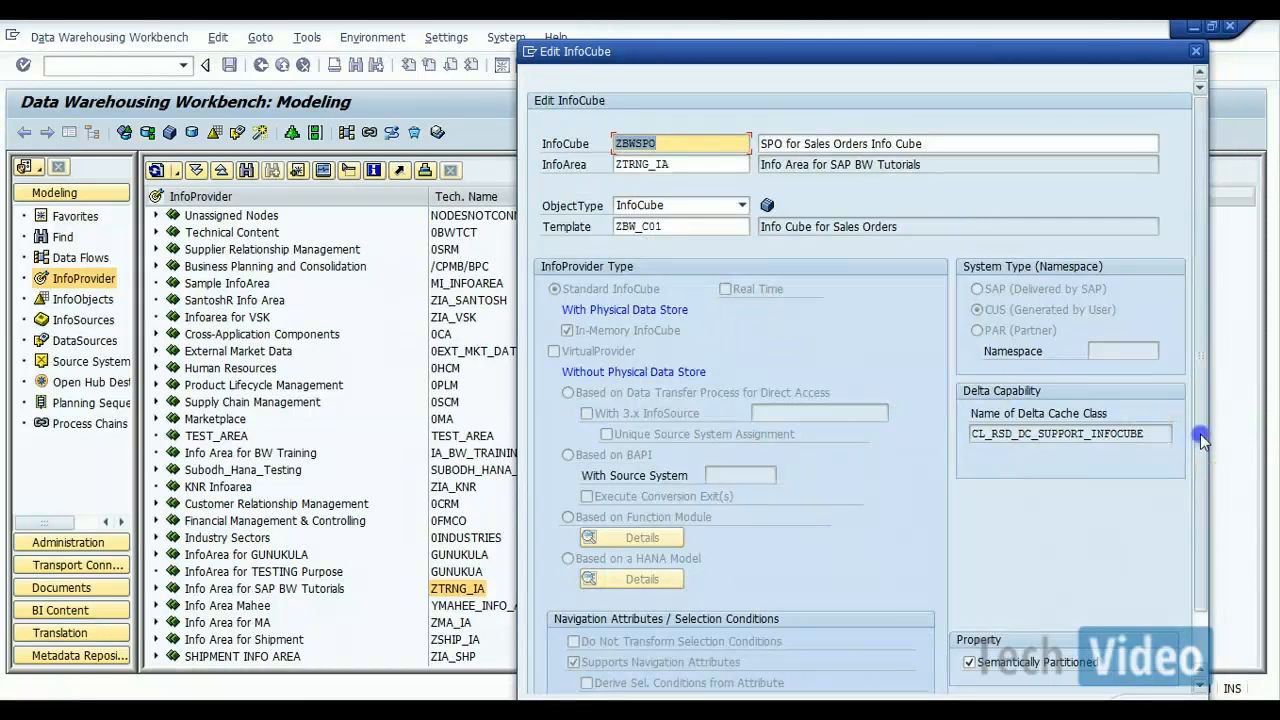
scroll(1200, 434, down, 1)
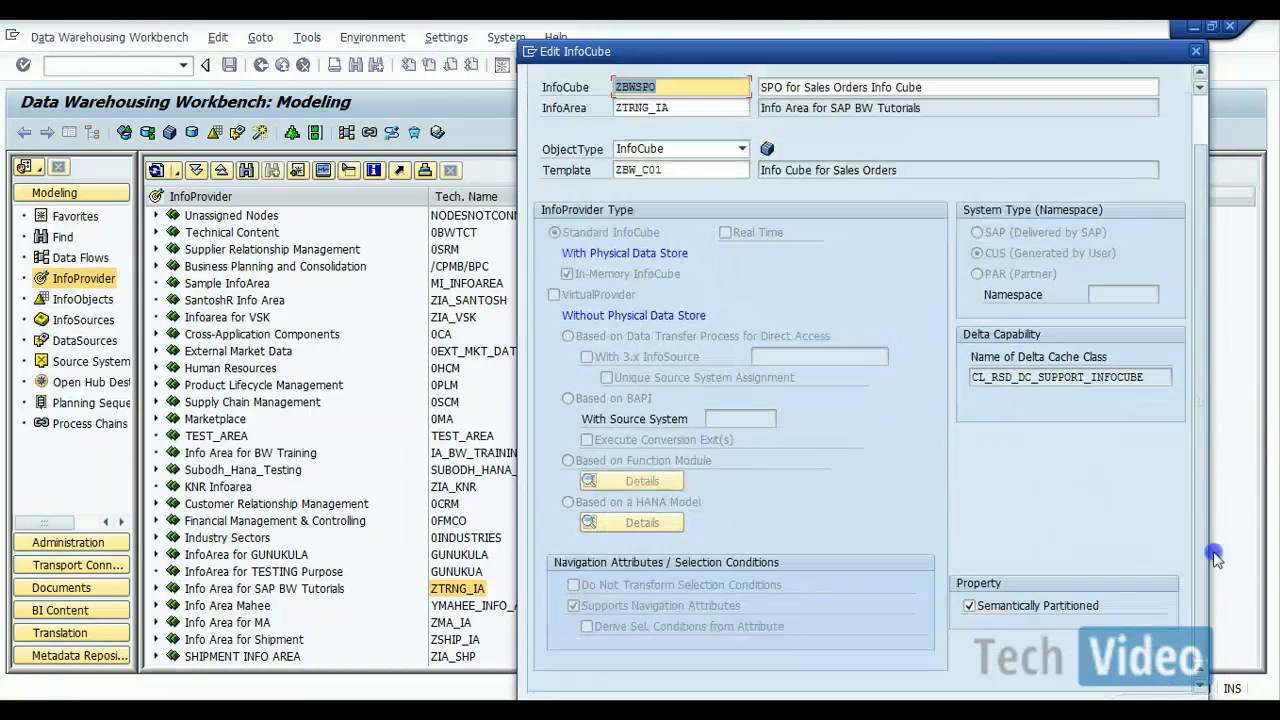
click(1162, 698)
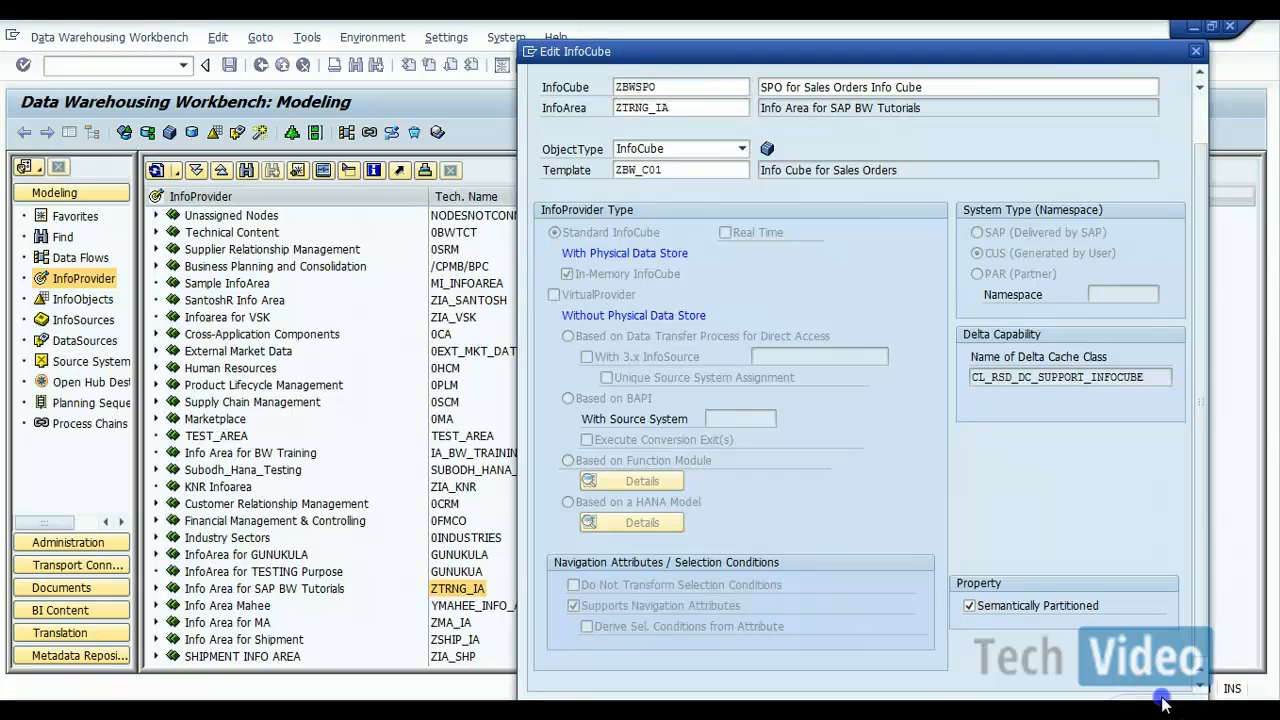
click(1096, 691)
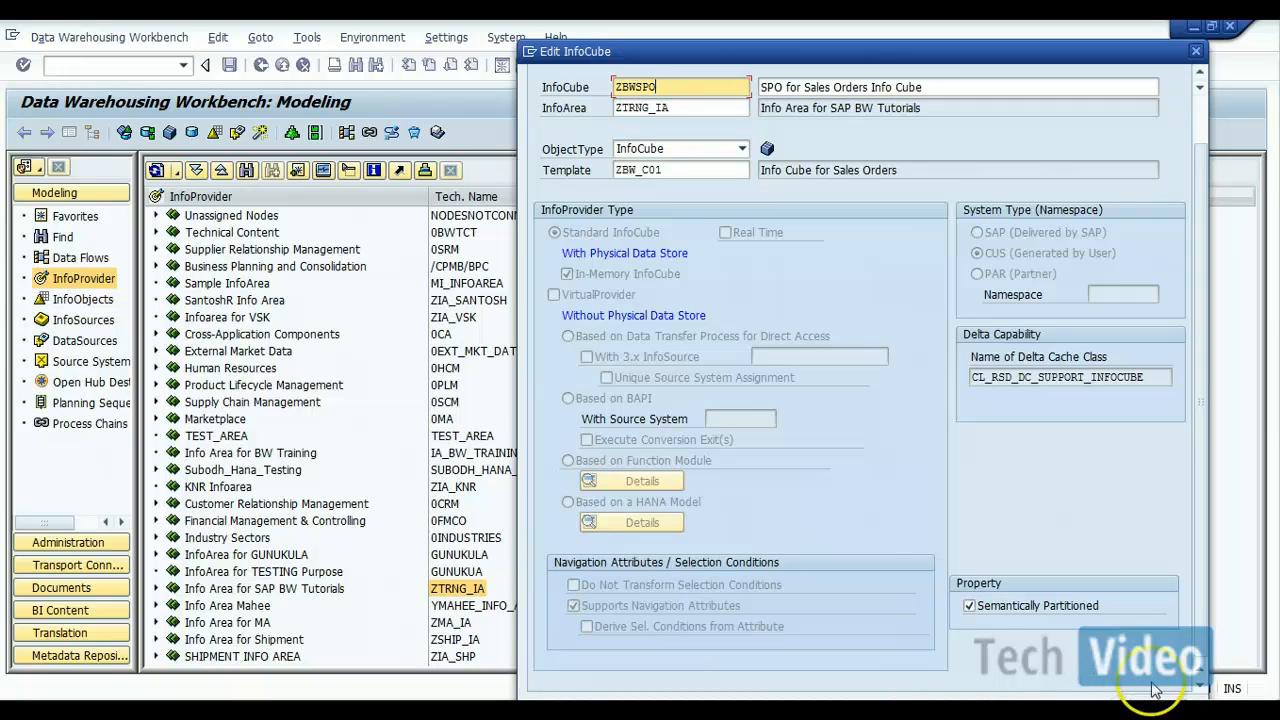
click(687, 175)
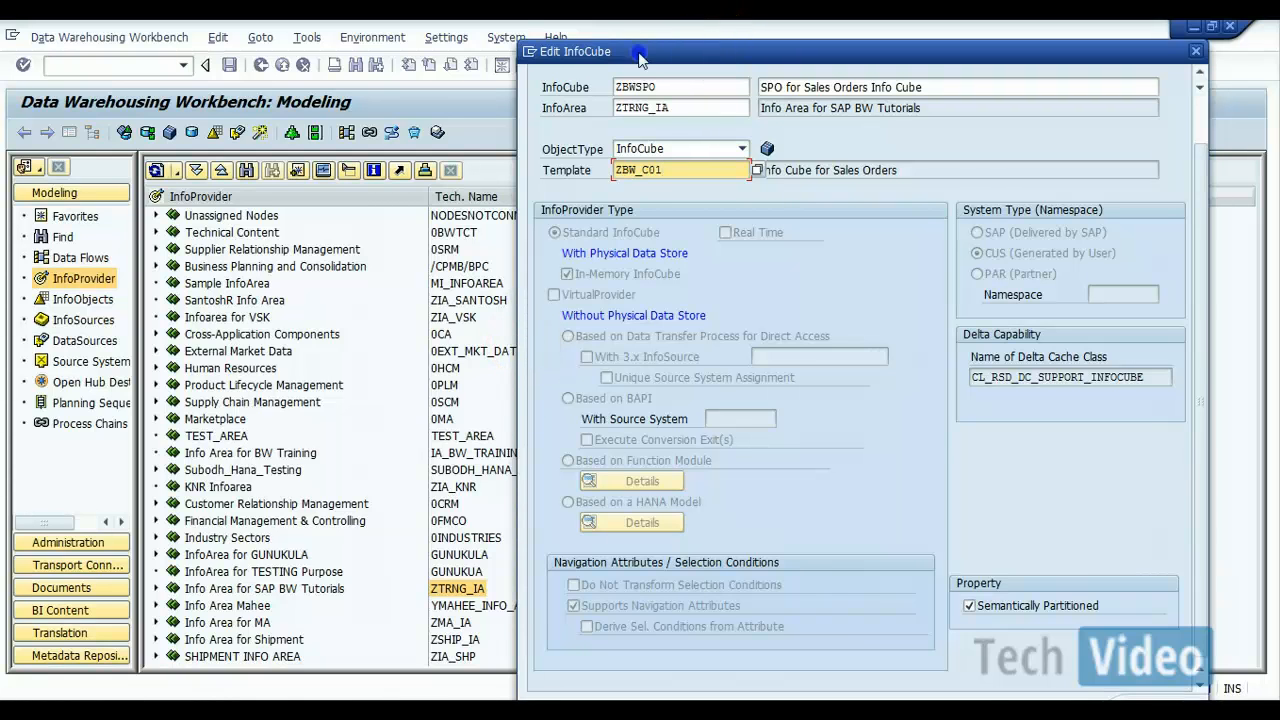
drag(716, 53, 470, 27)
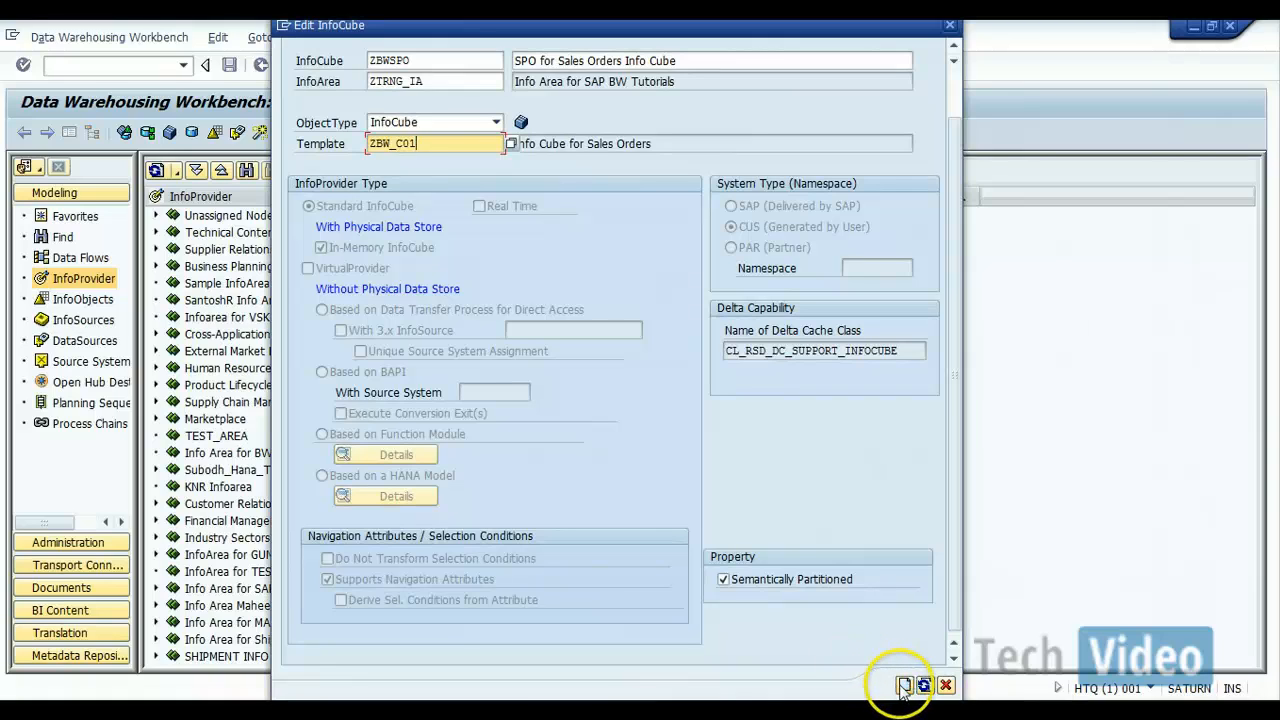
click(903, 686)
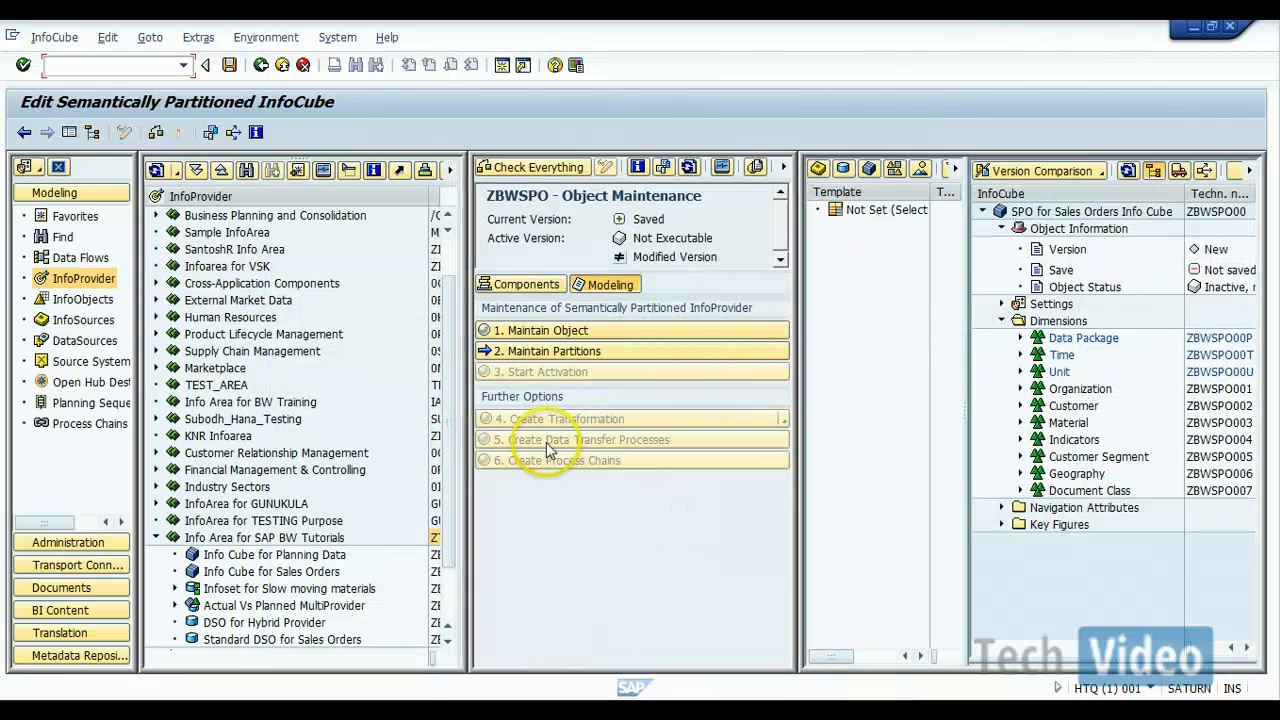
click(68, 134)
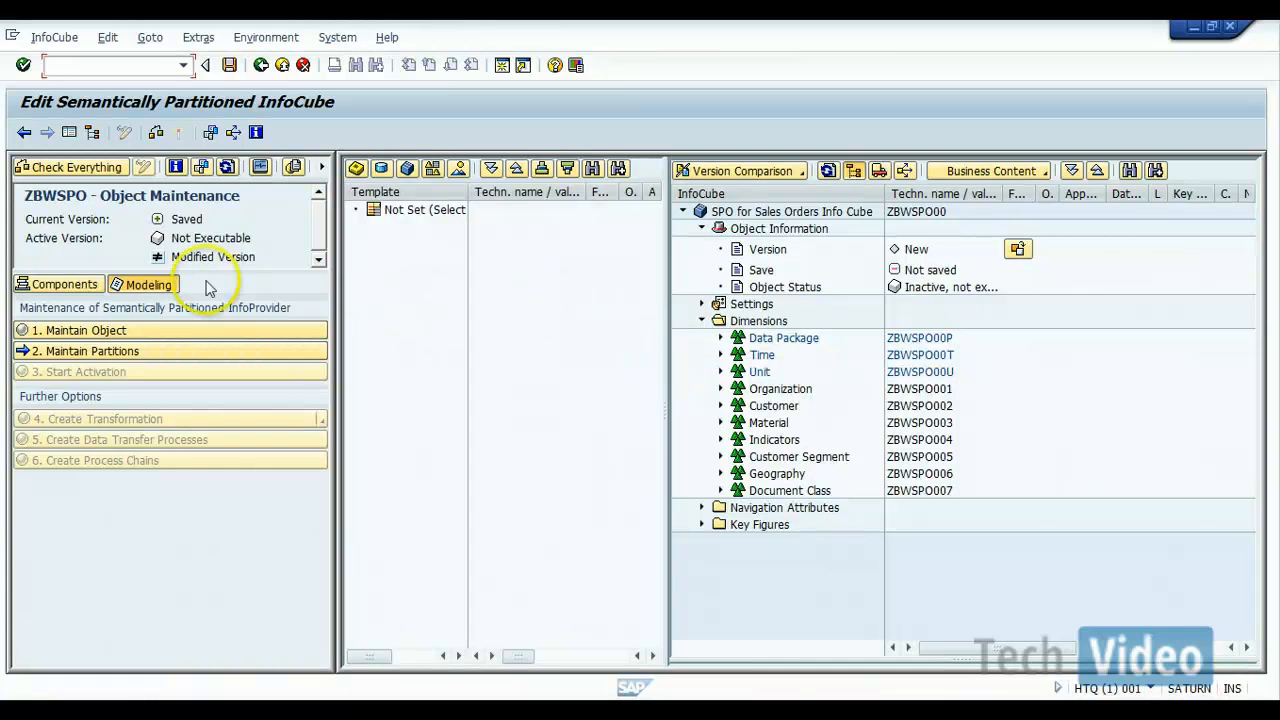
Step: Maintain the partitions of ZBWSPO with Sales Organization (0SALESORG) as the partitioning criterion
click(109, 357)
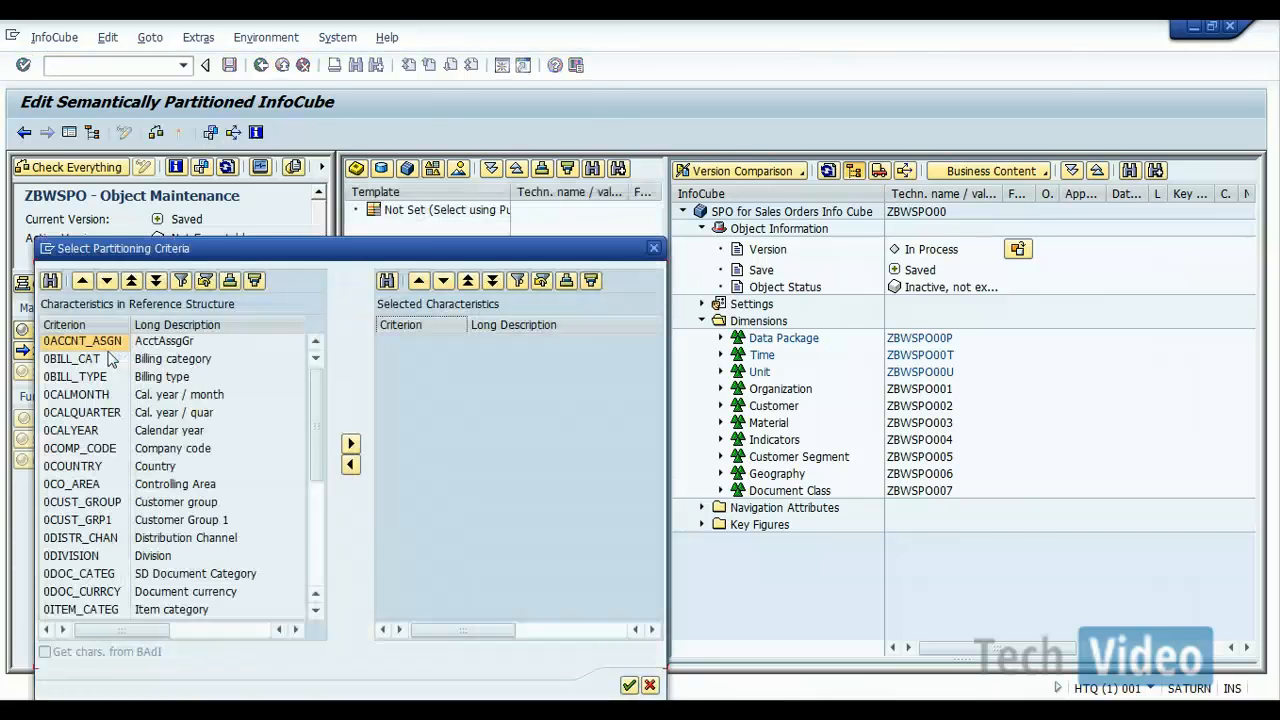
click(373, 248)
drag(373, 248, 541, 112)
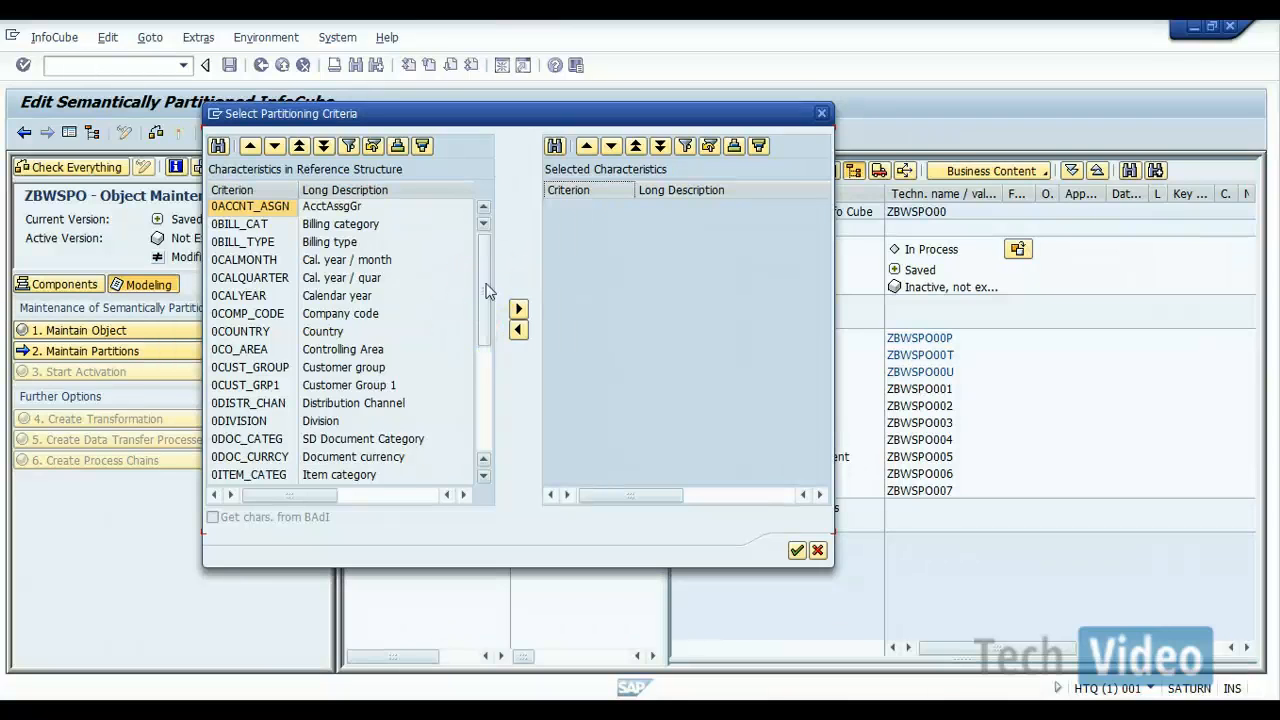
drag(487, 290, 484, 340)
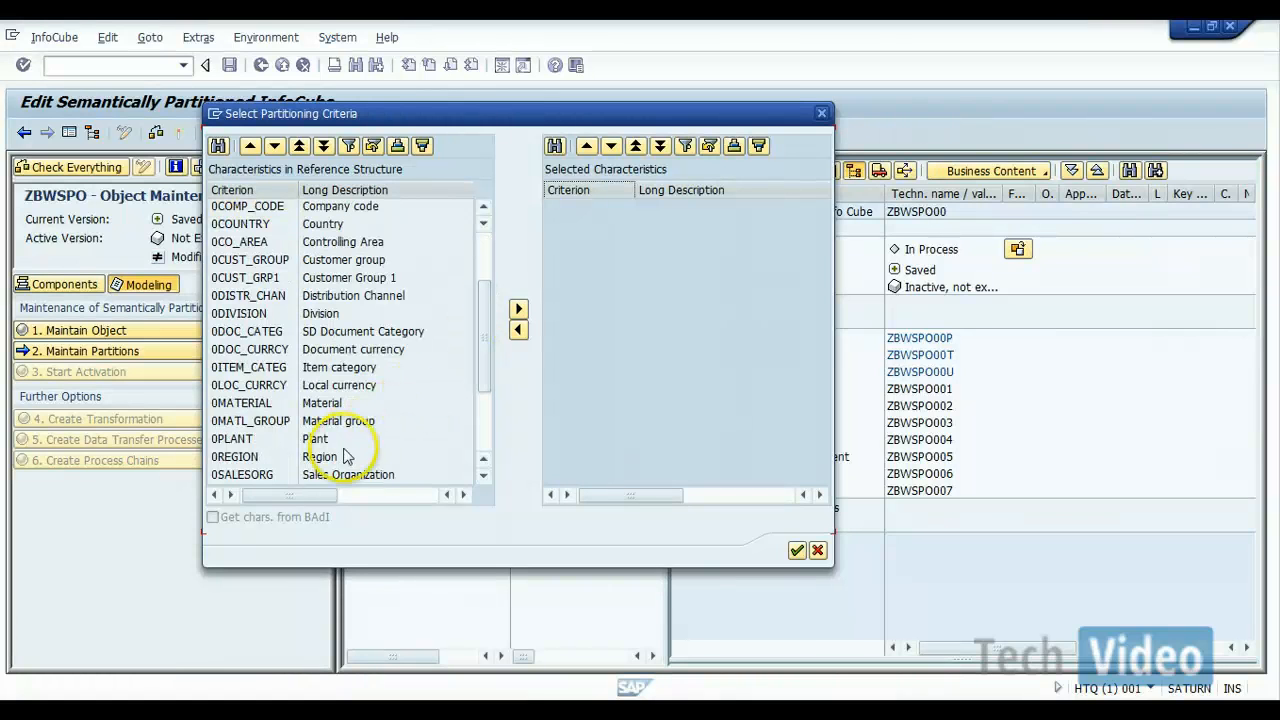
click(323, 476)
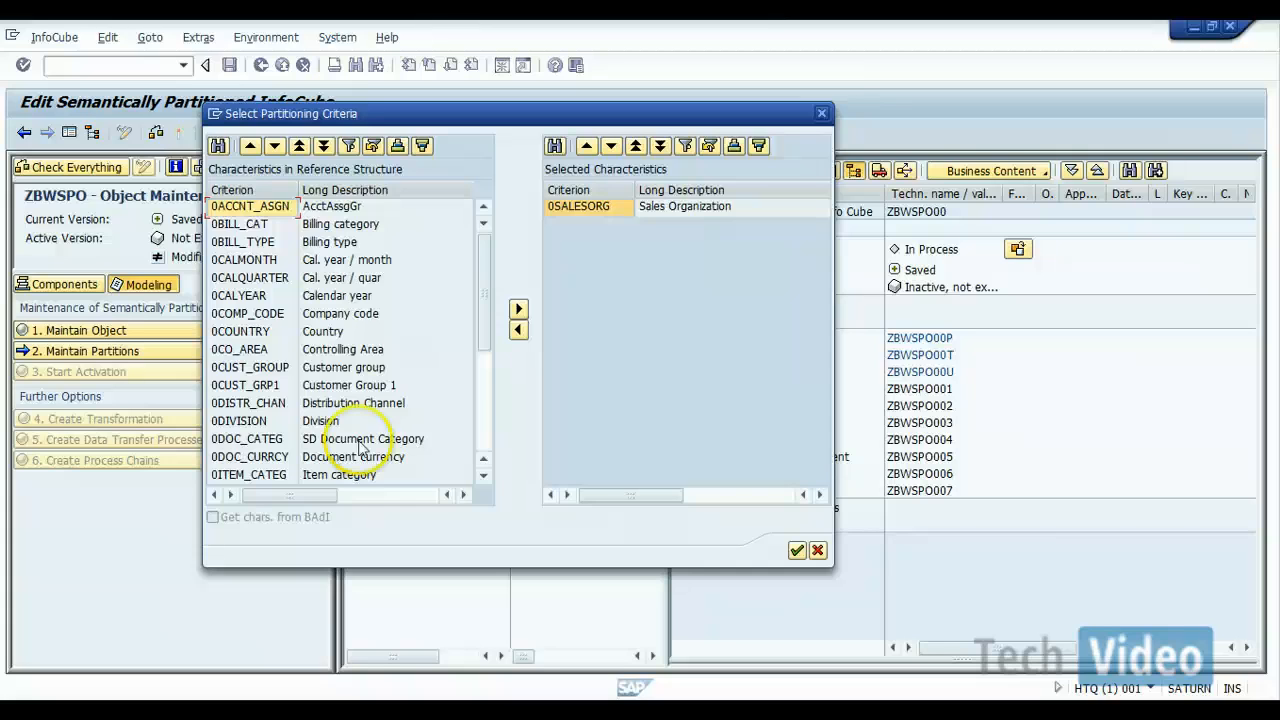
click(650, 263)
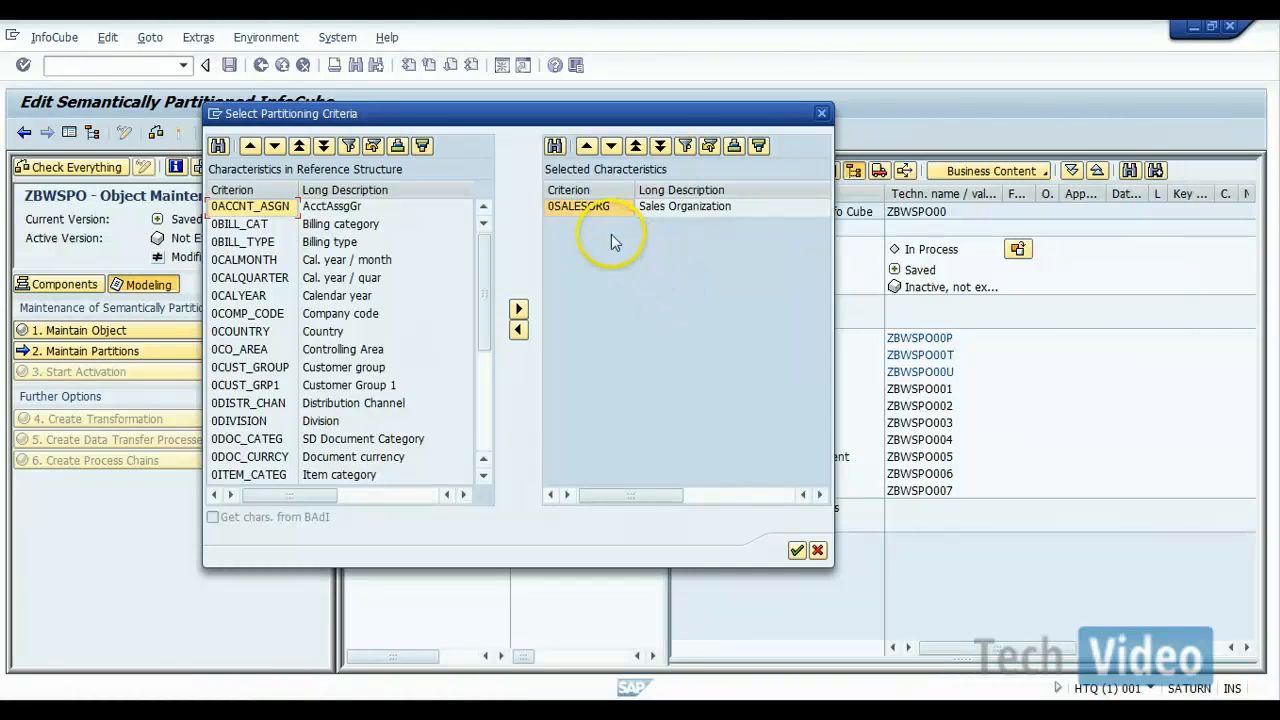
click(796, 551)
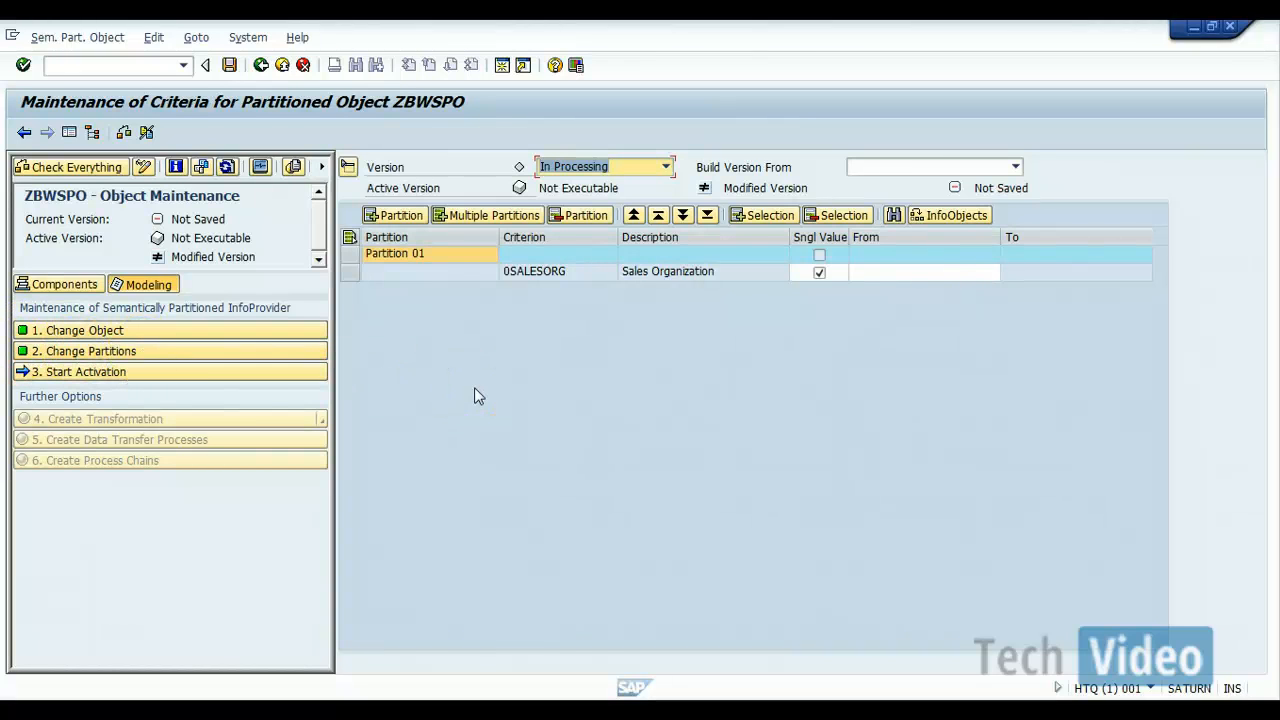
Step: Change the description of the first partition to SO 1000
click(449, 255)
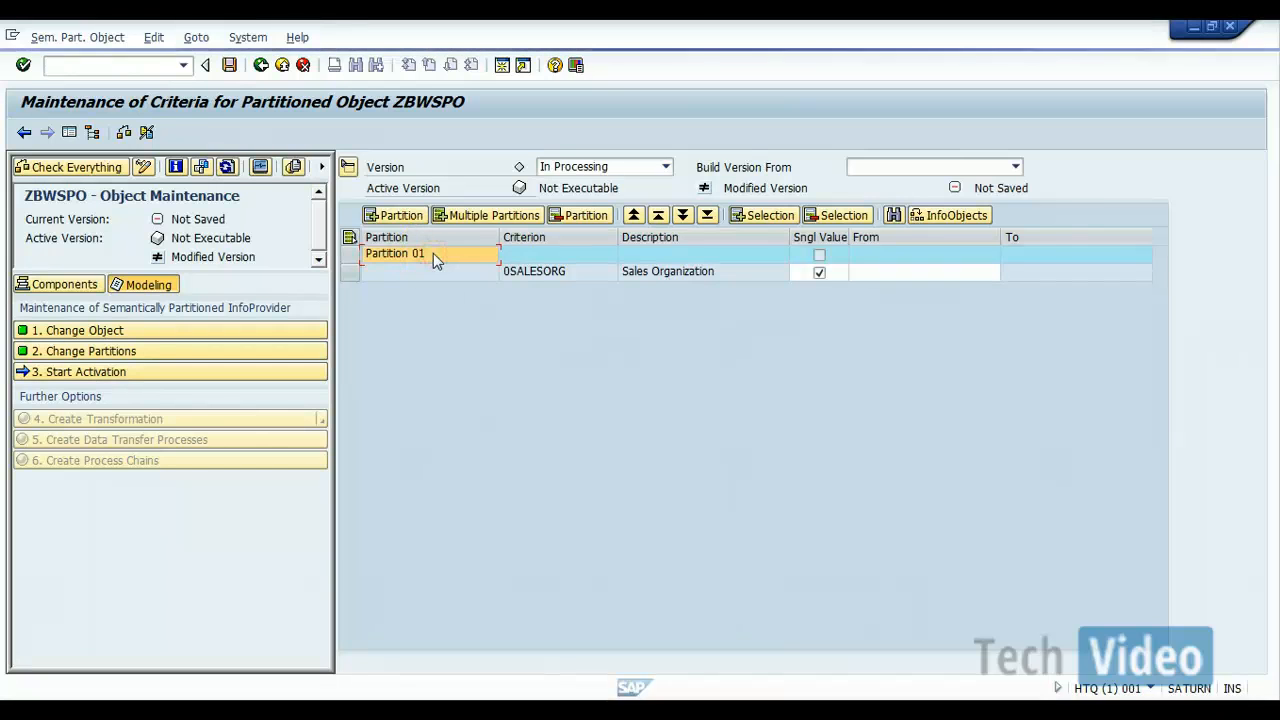
right_click(433, 254)
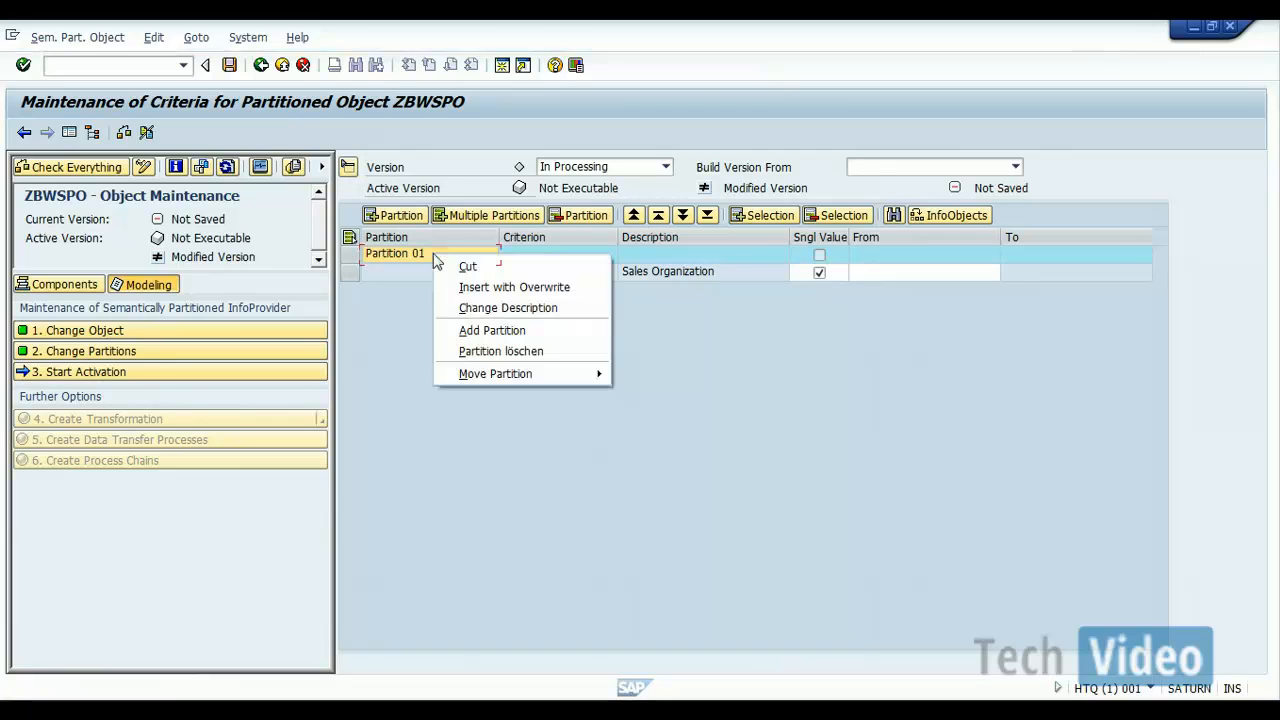
click(455, 309)
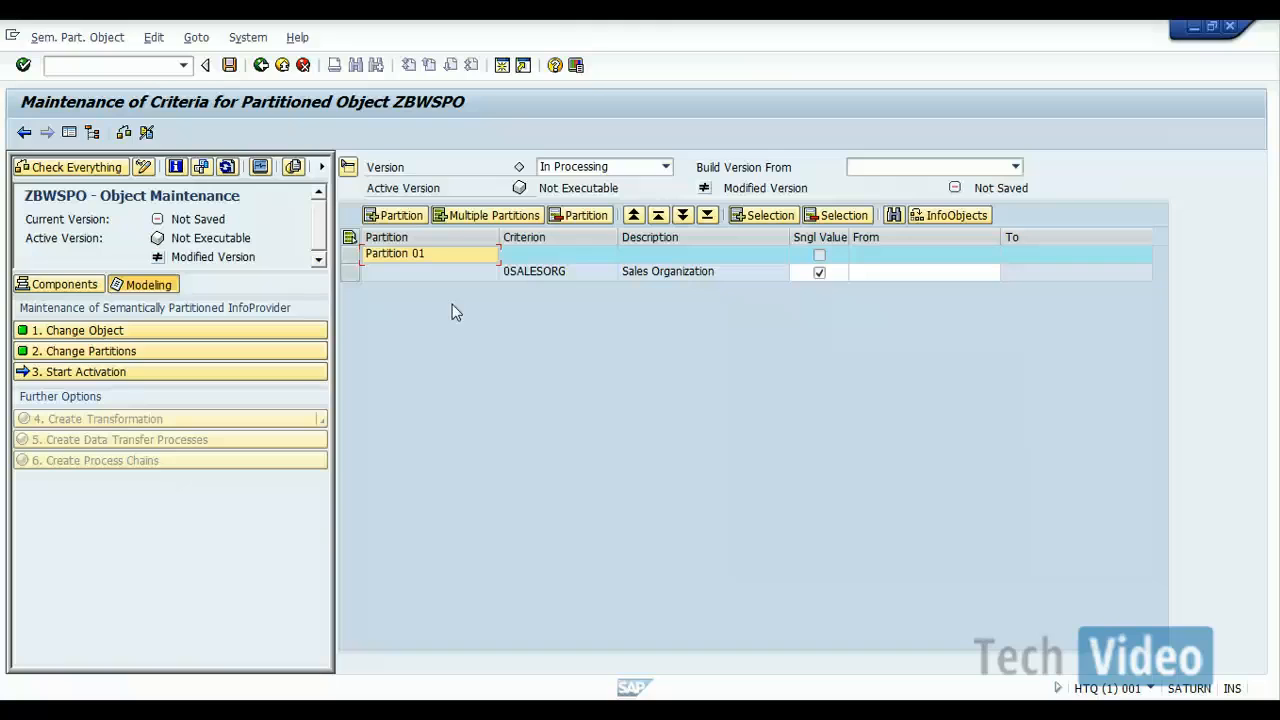
click(403, 256)
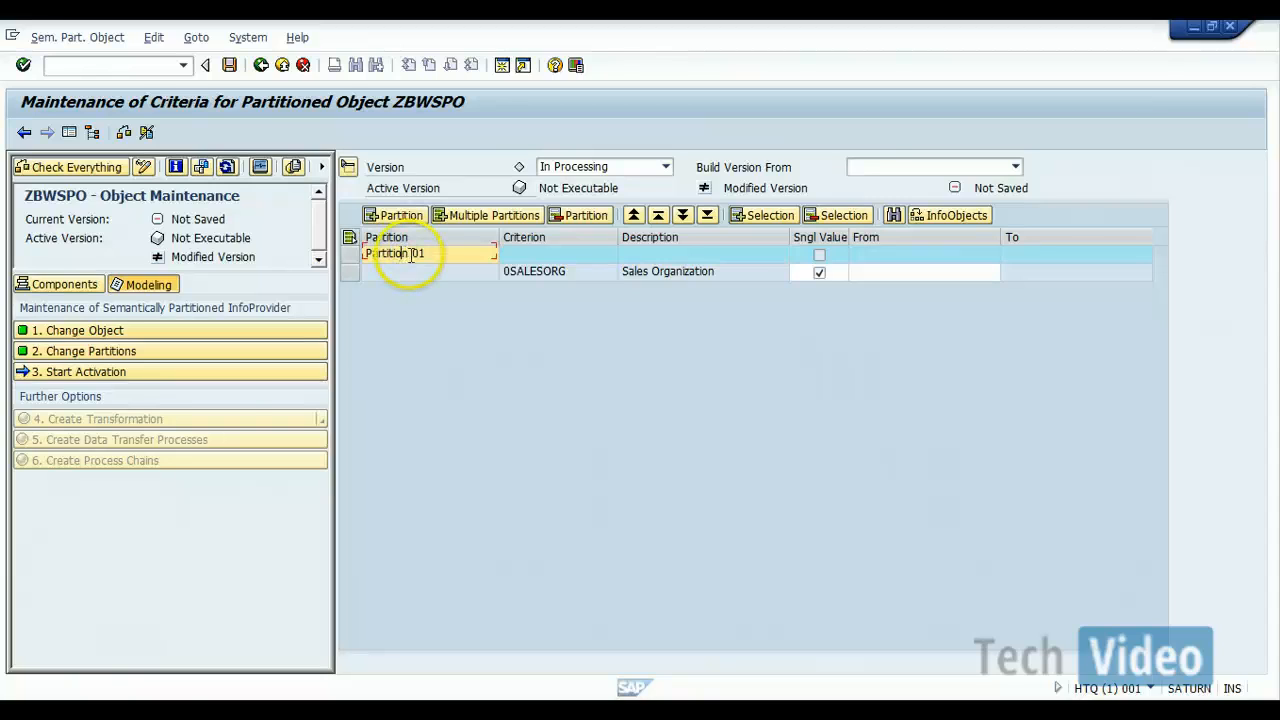
key(BackSpace)
key(BackSpace)
key(BackSpace)
key(BackSpace)
key(BackSpace)
key(BackSpace)
key(BackSpace)
key(BackSpace)
key(Delete)
key(Delete)
key(Delete)
key(Delete)
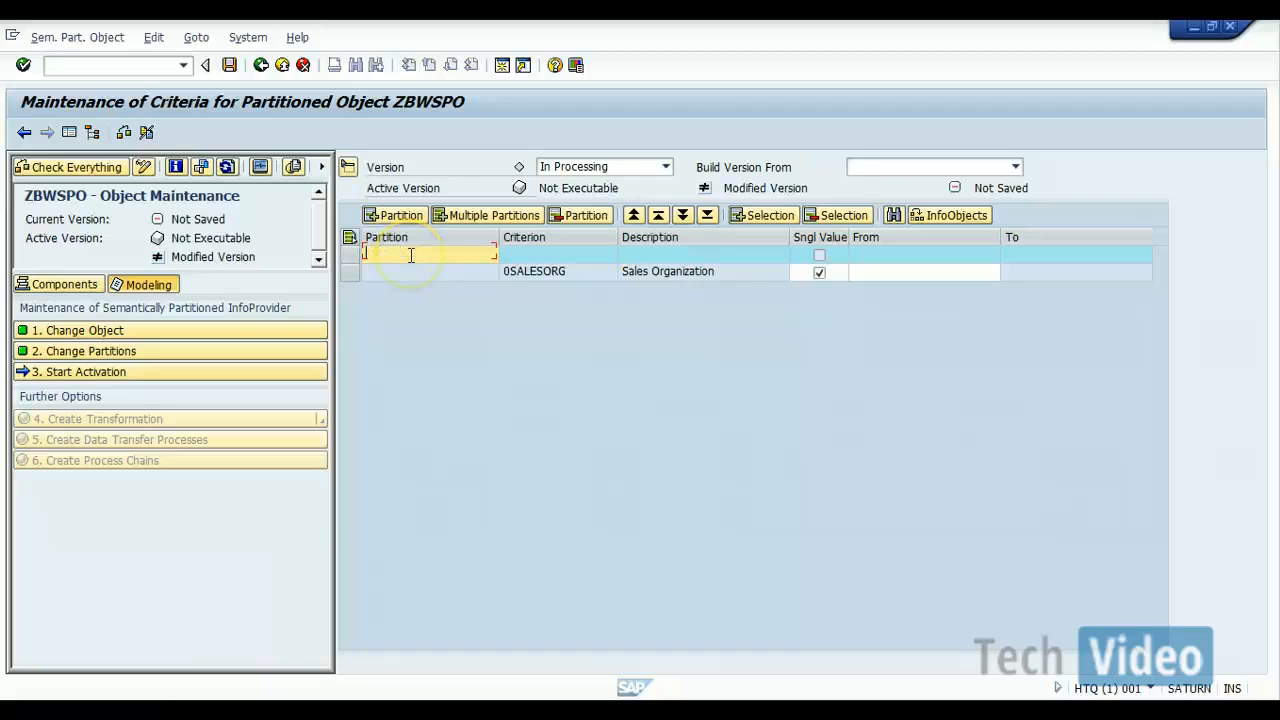
text(SO 1000)
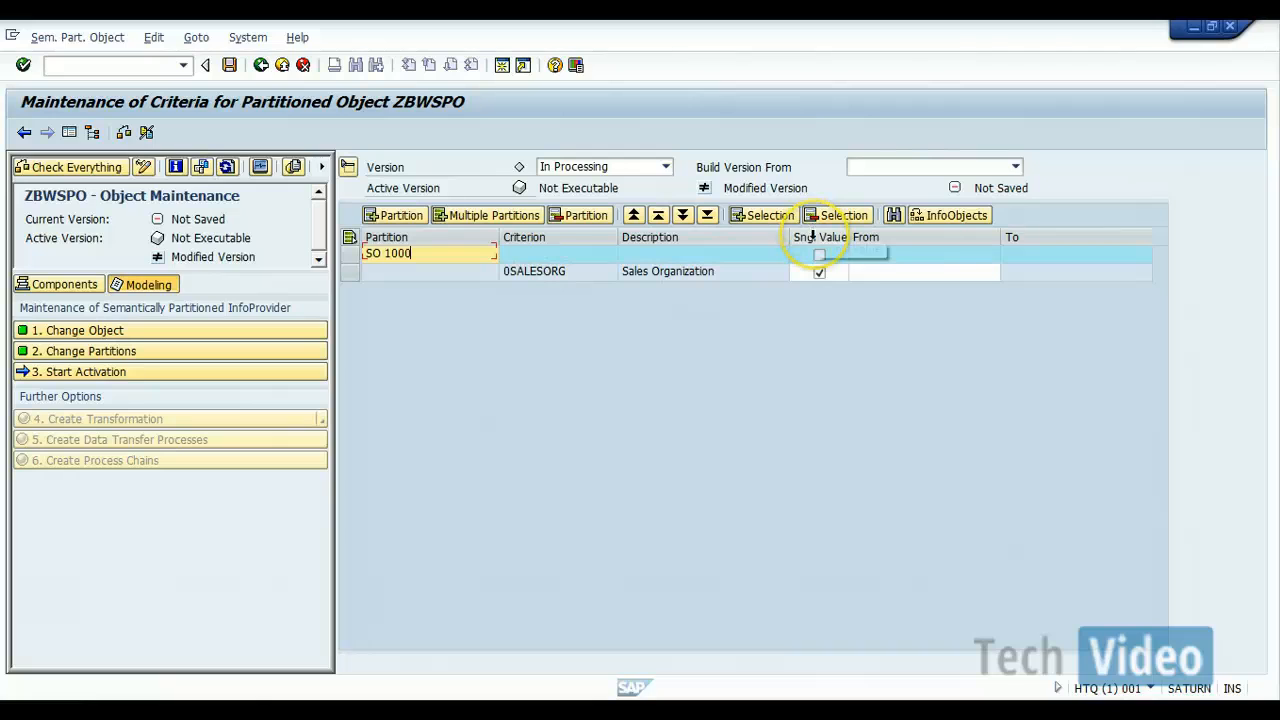
Step: Assign the single Sales Organization value 1000 to partition SO 1000
click(866, 277)
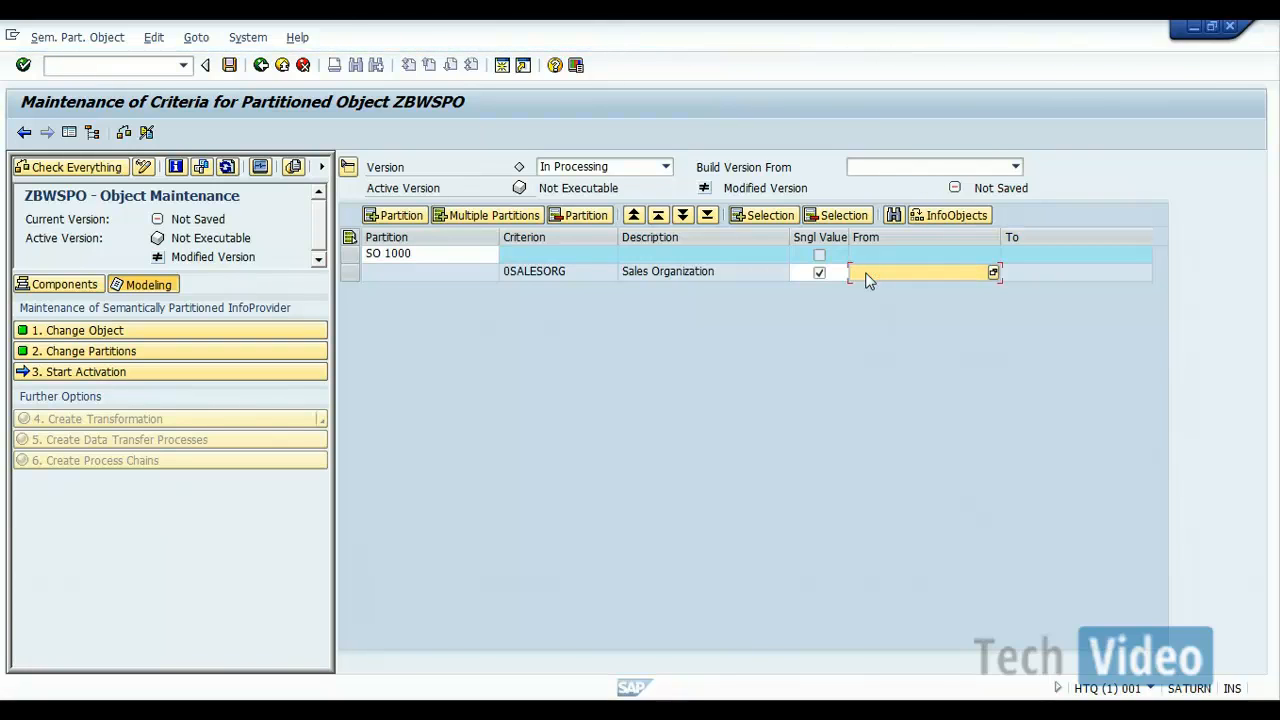
text(1000)
key(Return)
Step: Add a second partition and name it SO 2000
click(409, 224)
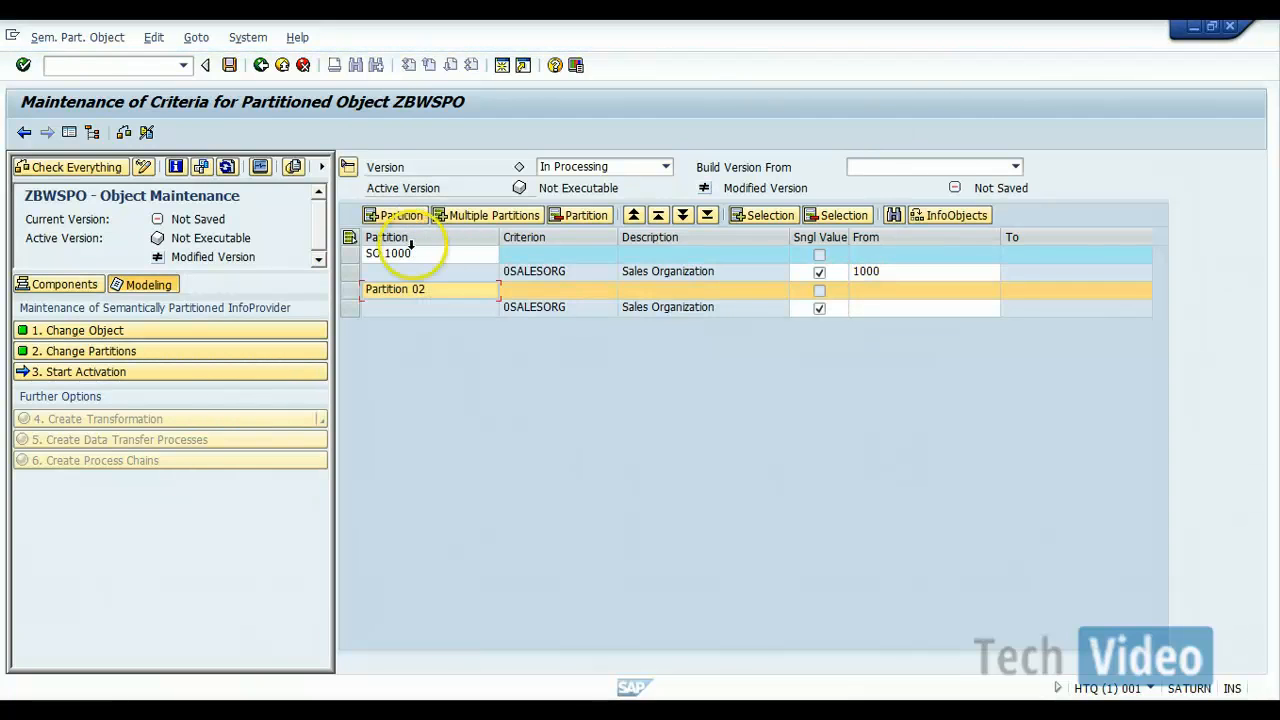
click(428, 291)
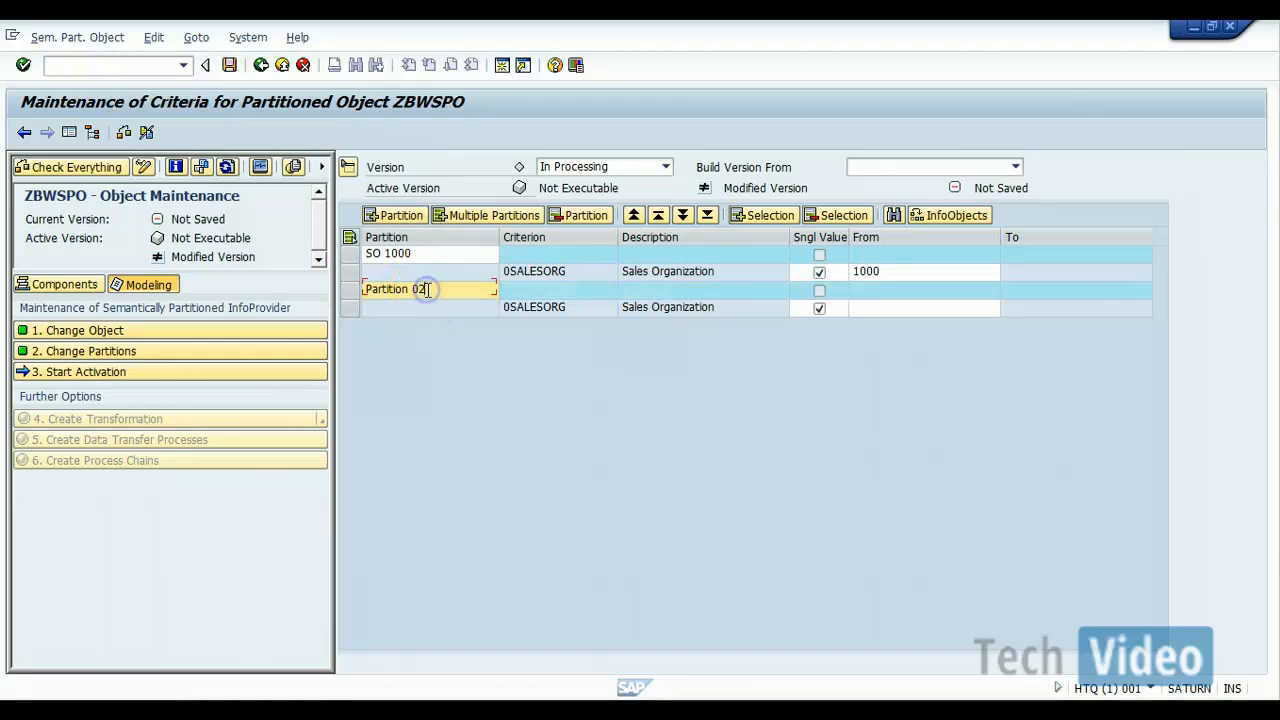
key(BackSpace)
key(BackSpace)
key(BackSpace)
key(BackSpace)
key(BackSpace)
key(BackSpace)
key(BackSpace)
key(BackSpace)
key(BackSpace)
key(BackSpace)
key(BackSpace)
key(BackSpace)
text(SO)
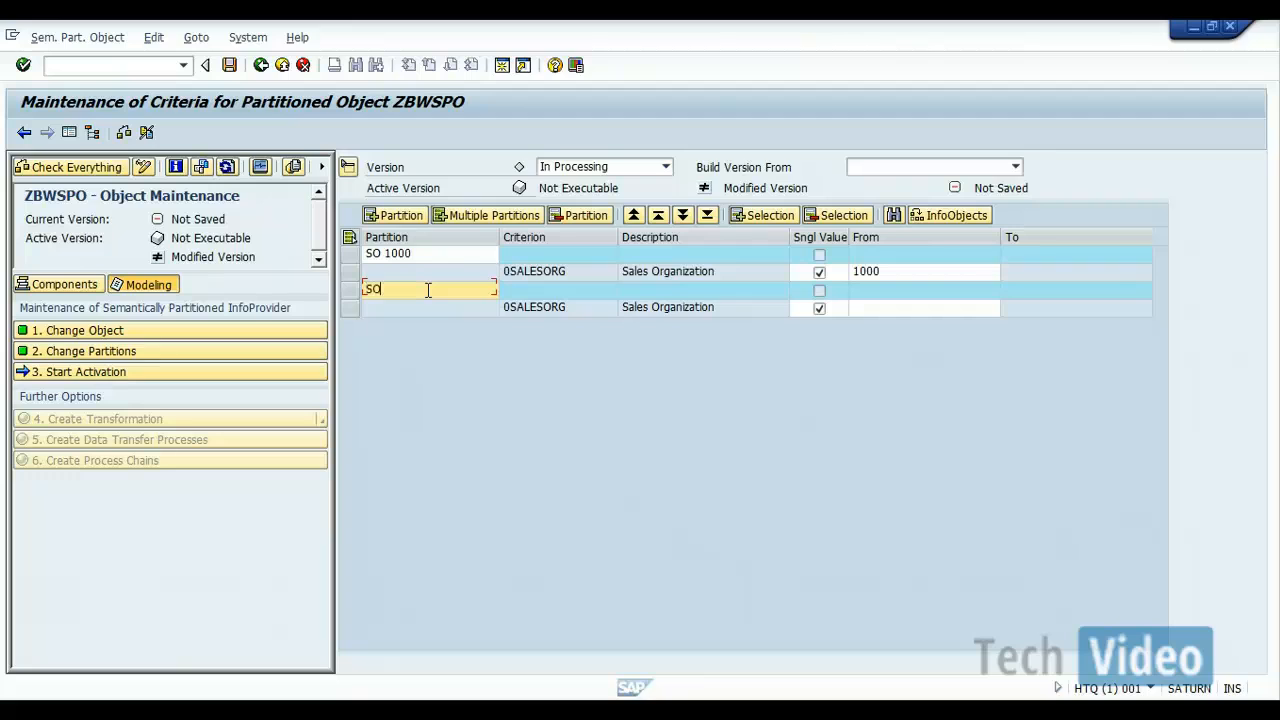
text( 1000)
key(BackSpace)
key(BackSpace)
key(BackSpace)
key(BackSpace)
text(2000)
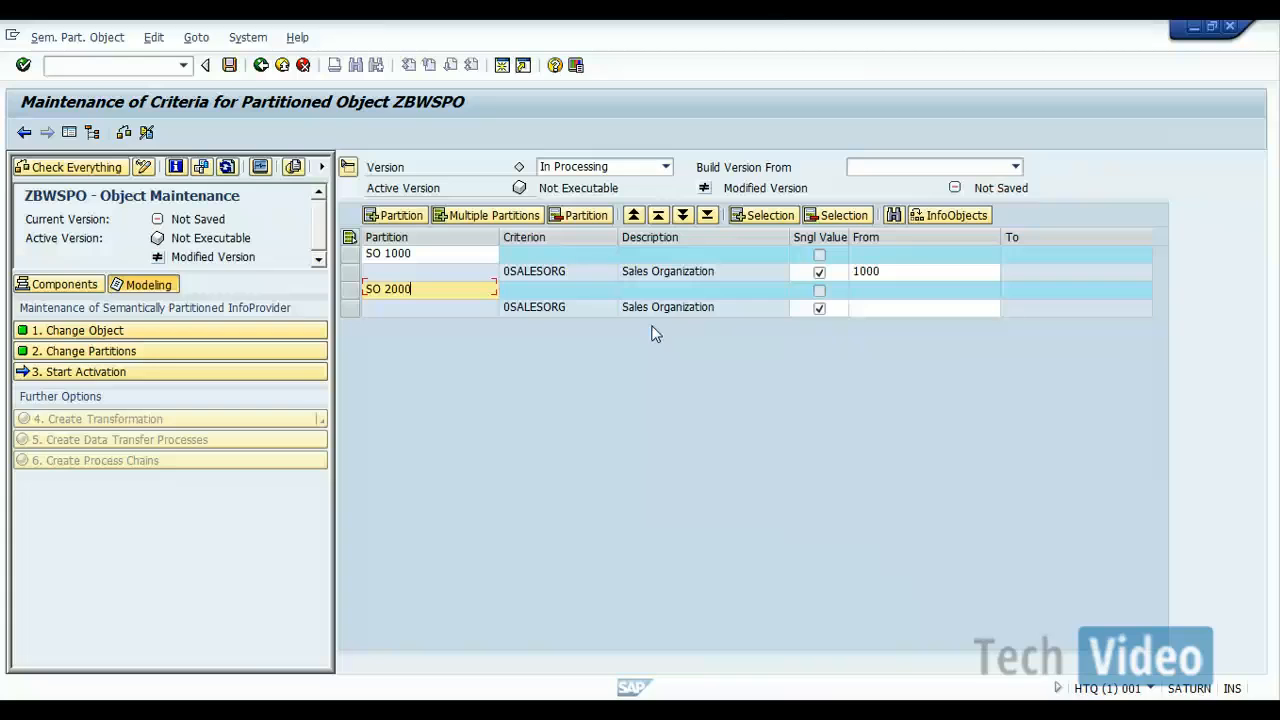
Step: Assign the single Sales Organization value 2000 to partition SO 2000
click(880, 310)
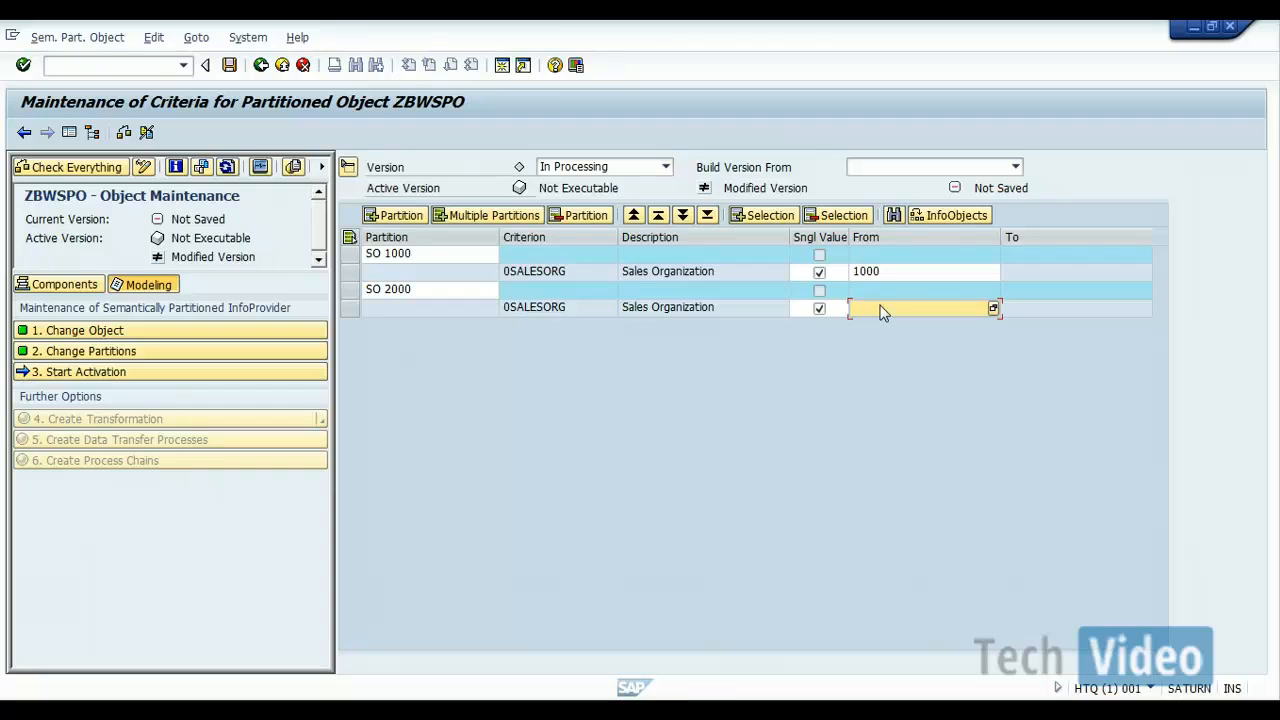
text(2000)
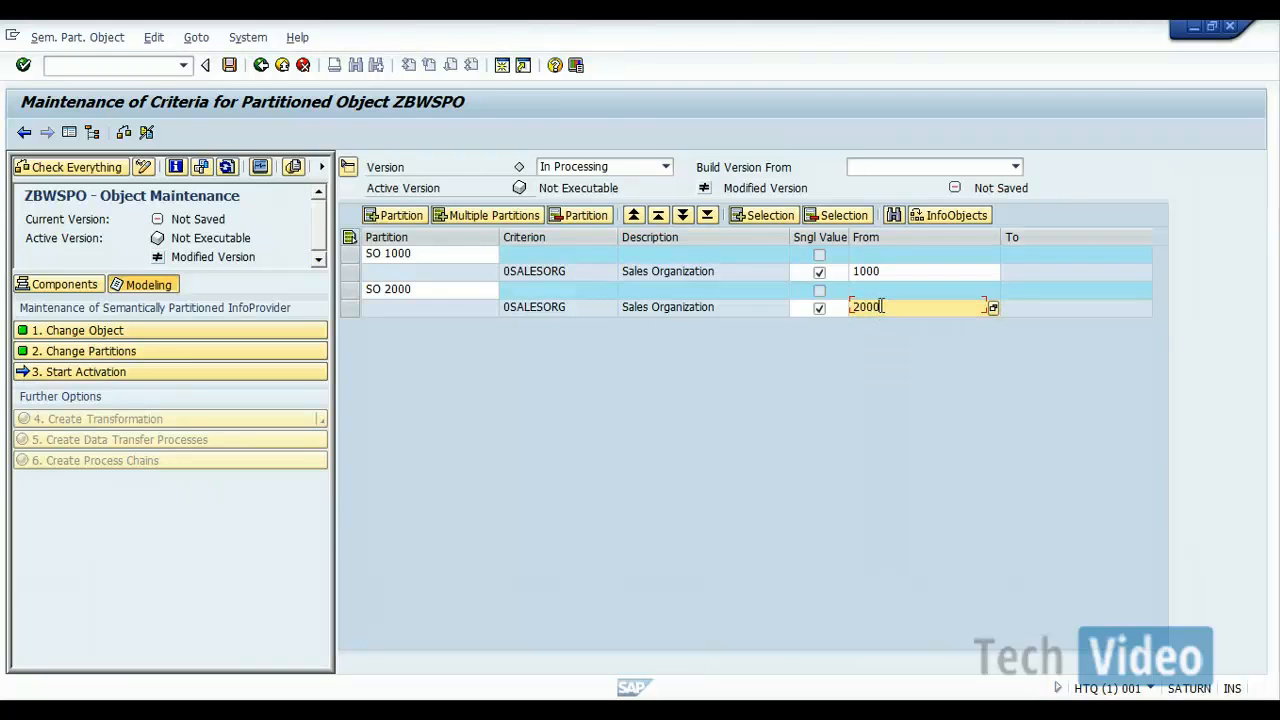
click(589, 439)
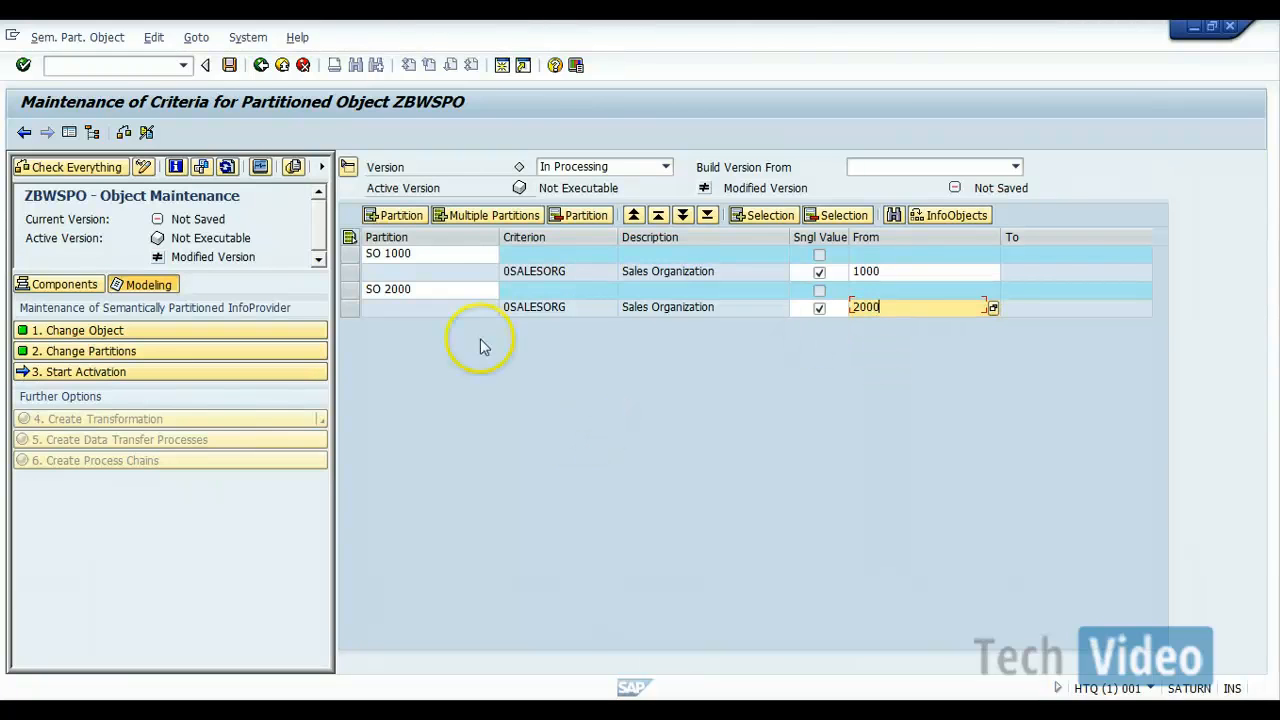
Step: Add a third partition and name it SO 3000
click(395, 217)
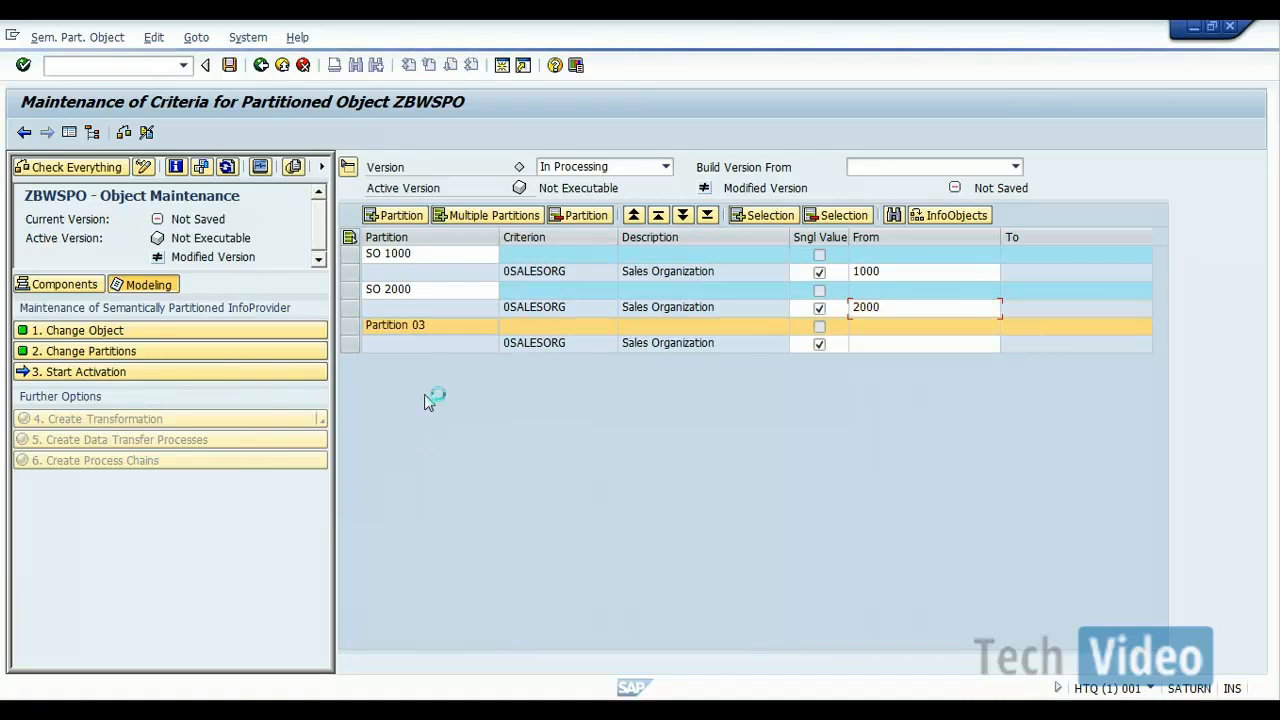
click(428, 327)
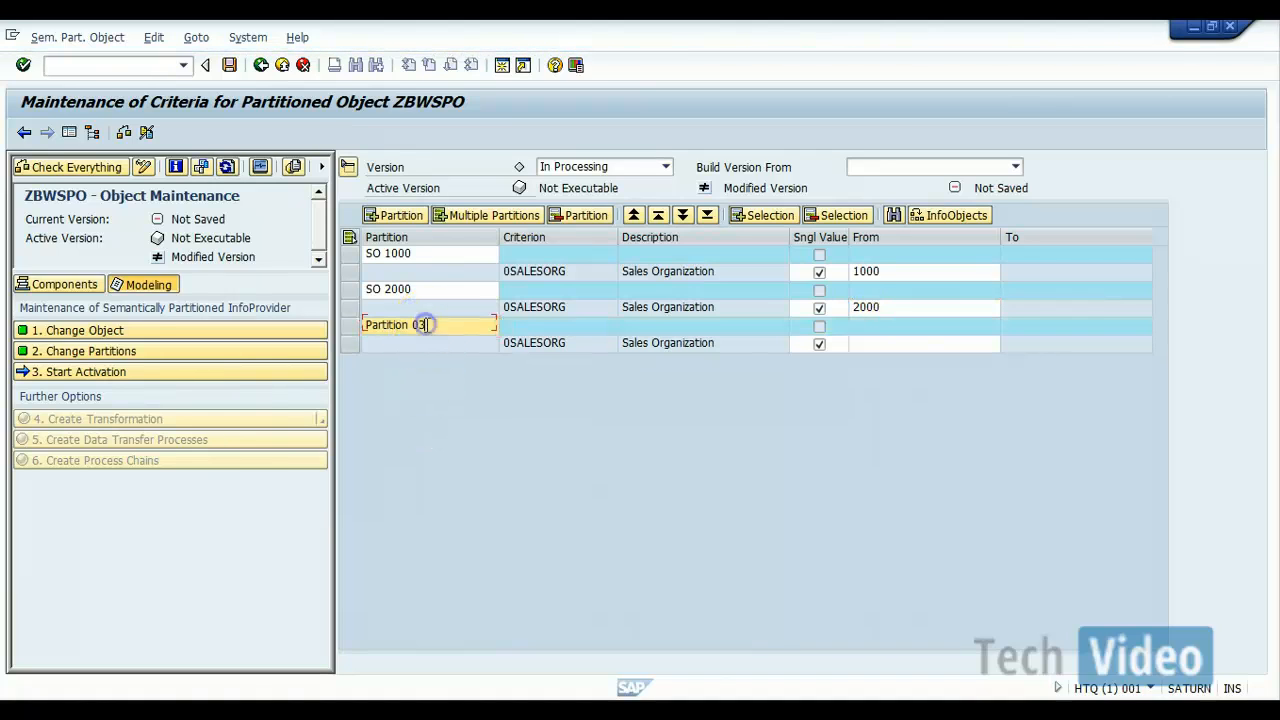
key(BackSpace)
key(BackSpace)
key(BackSpace)
key(BackSpace)
key(BackSpace)
key(BackSpace)
key(BackSpace)
key(BackSpace)
key(BackSpace)
key(BackSpace)
key(BackSpace)
key(BackSpace)
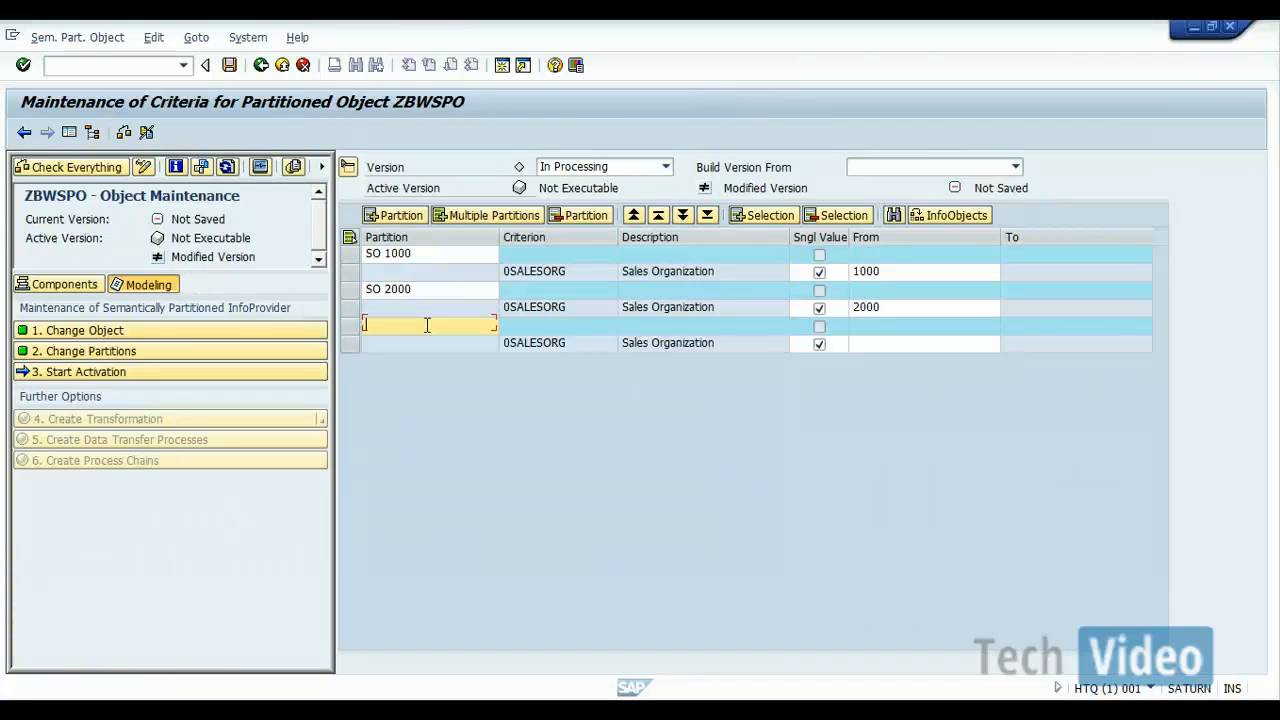
text(SO 300)
key(BackSpace)
key(BackSpace)
text(3000)
Step: Turn off the single-value restriction for partition SO 3000 and set its Sales Organization range from 3000 to 9999
click(826, 347)
click(819, 346)
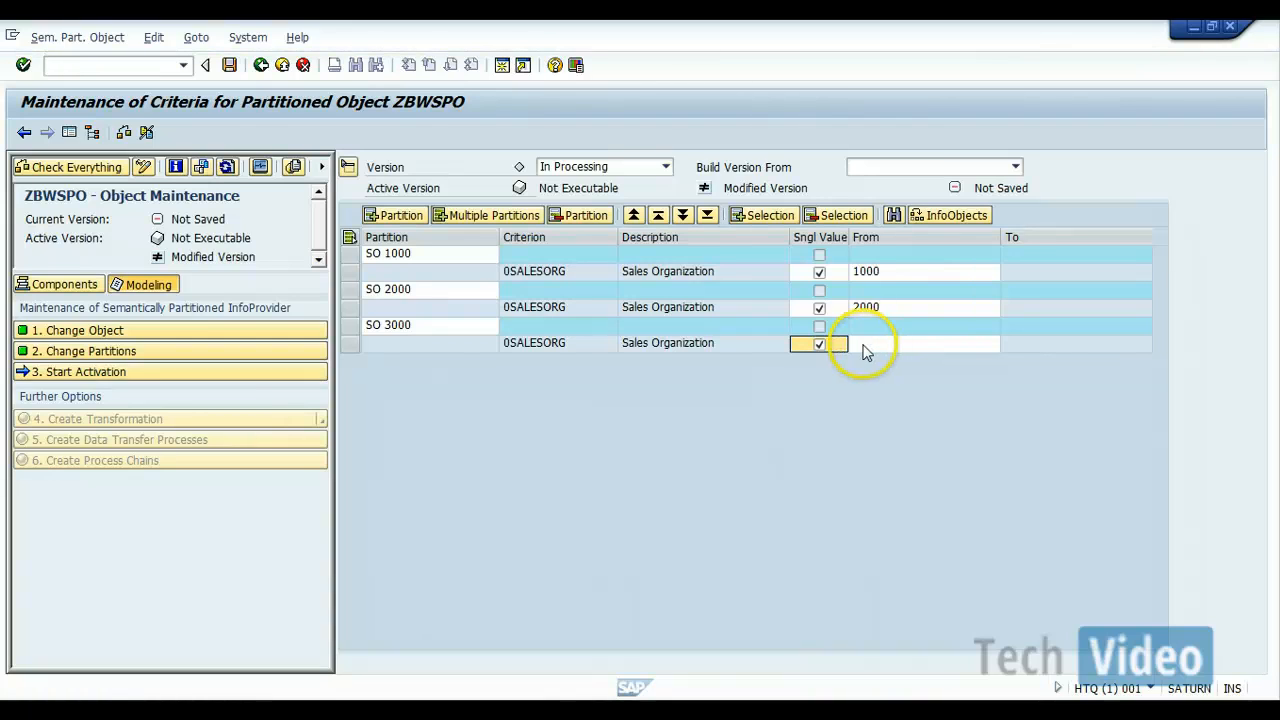
click(820, 345)
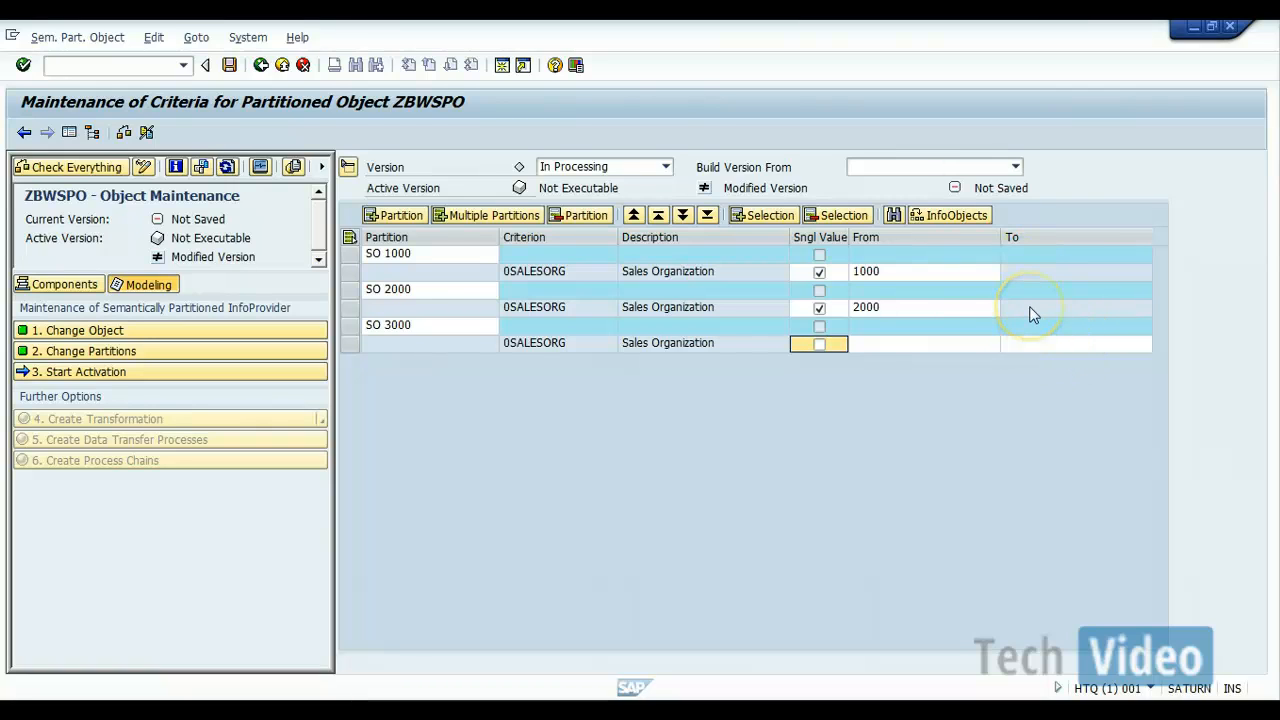
click(955, 346)
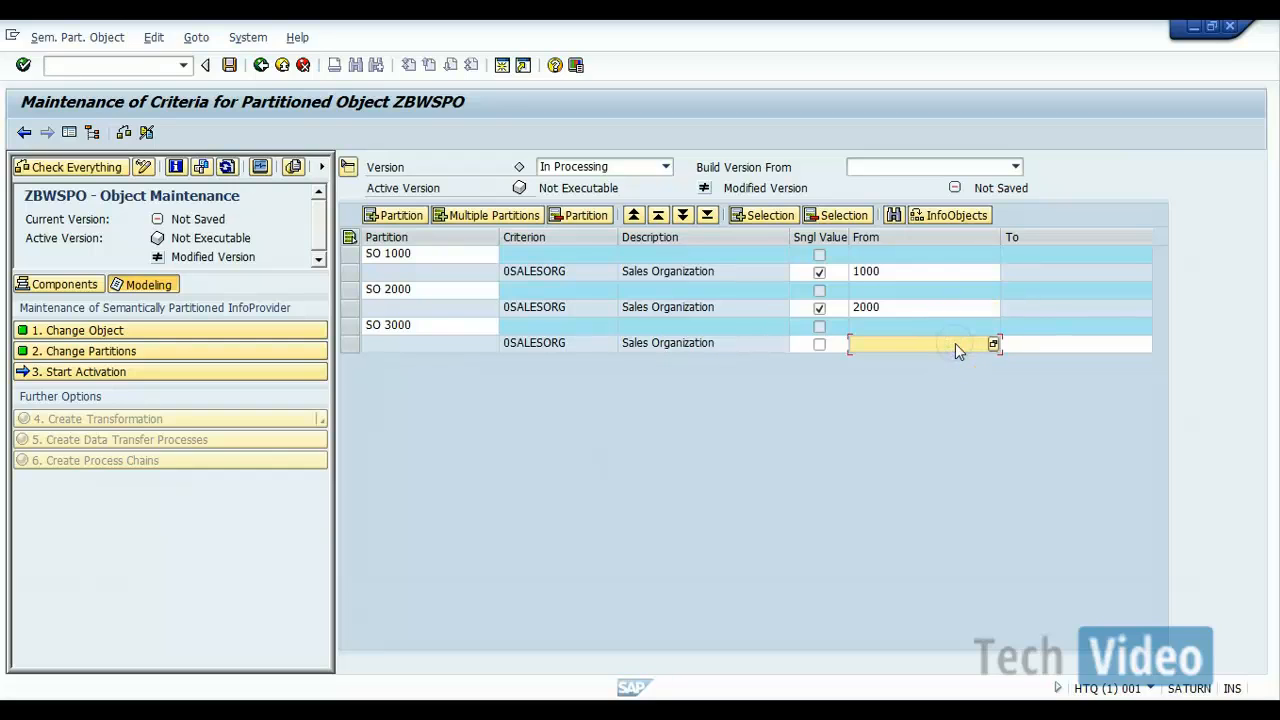
text(3000)
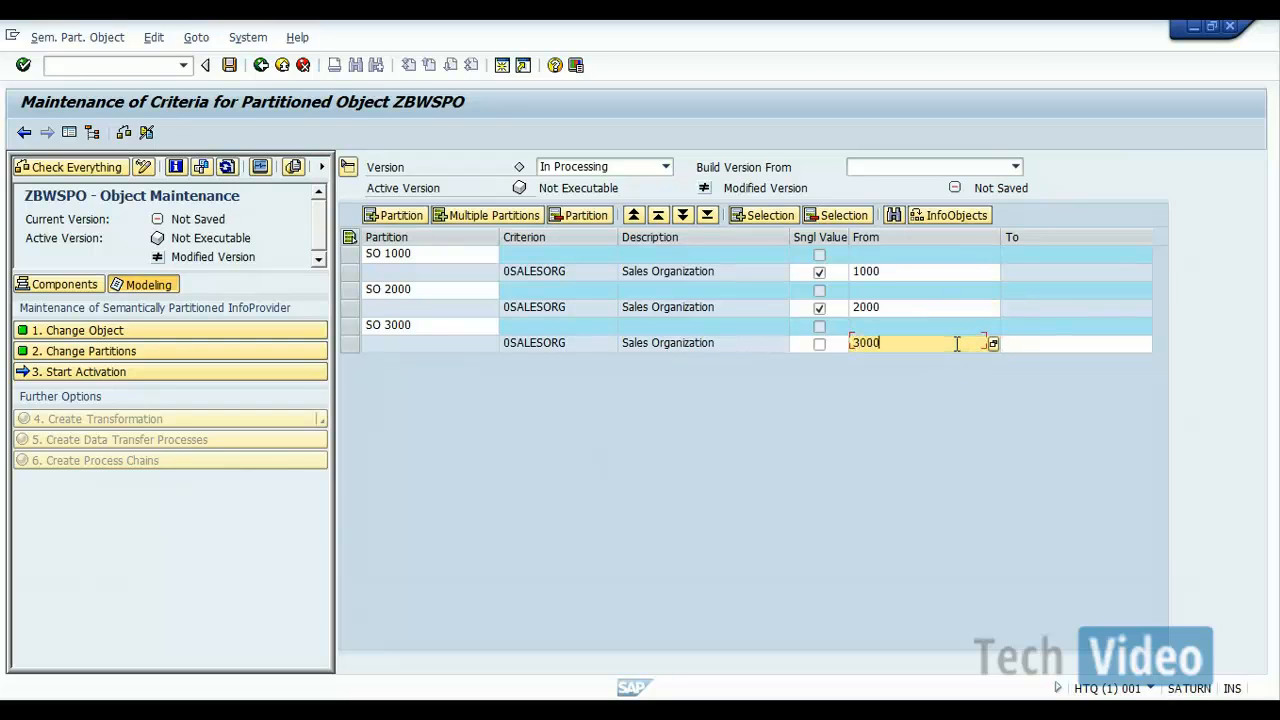
click(1030, 349)
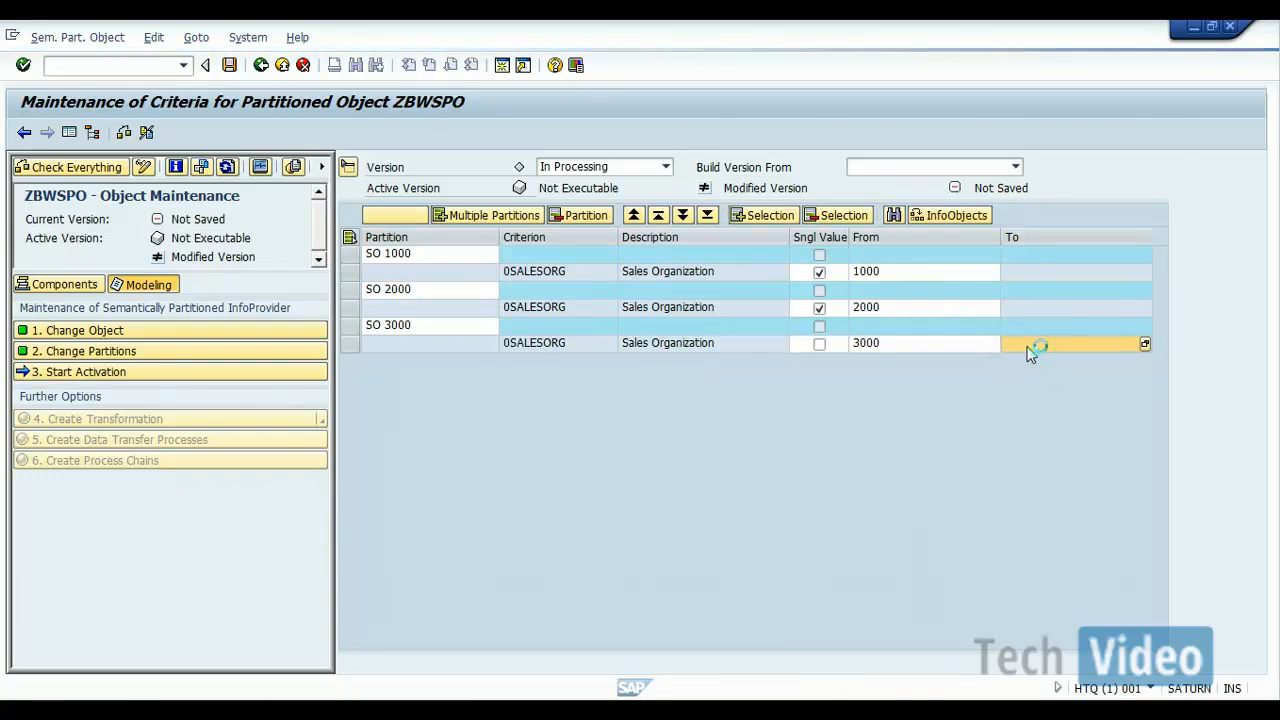
text(9999)
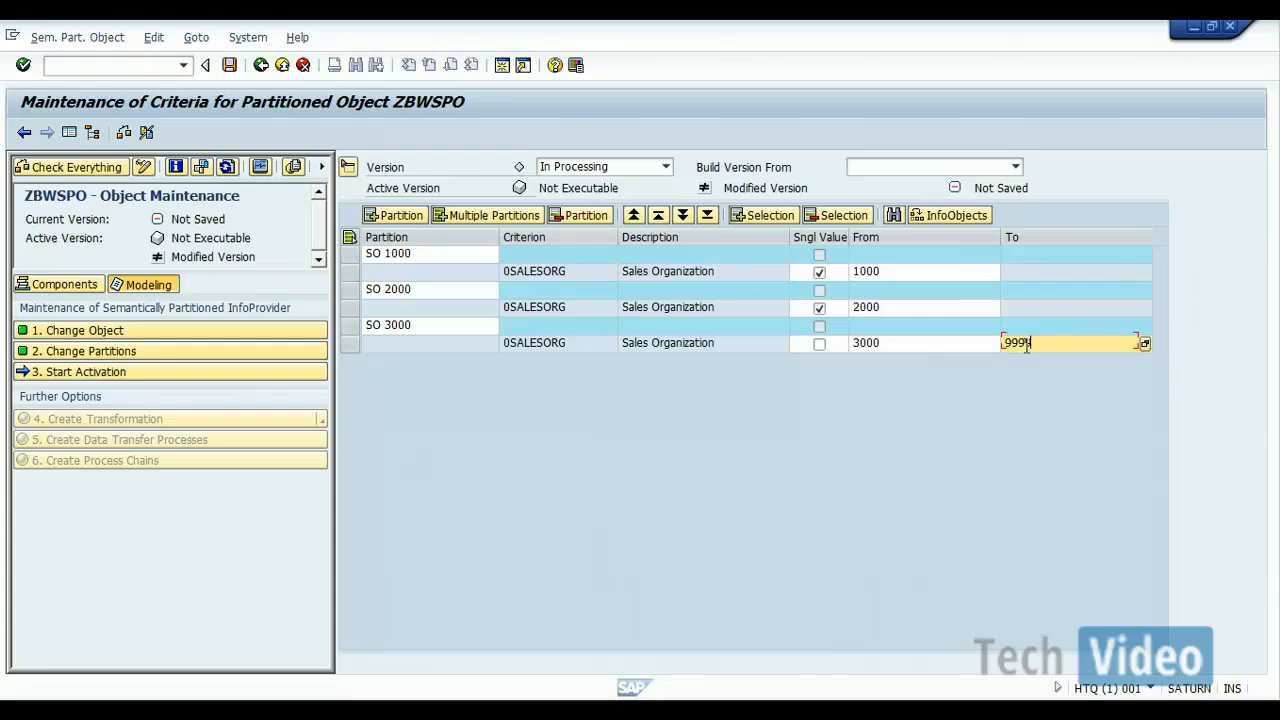
click(982, 387)
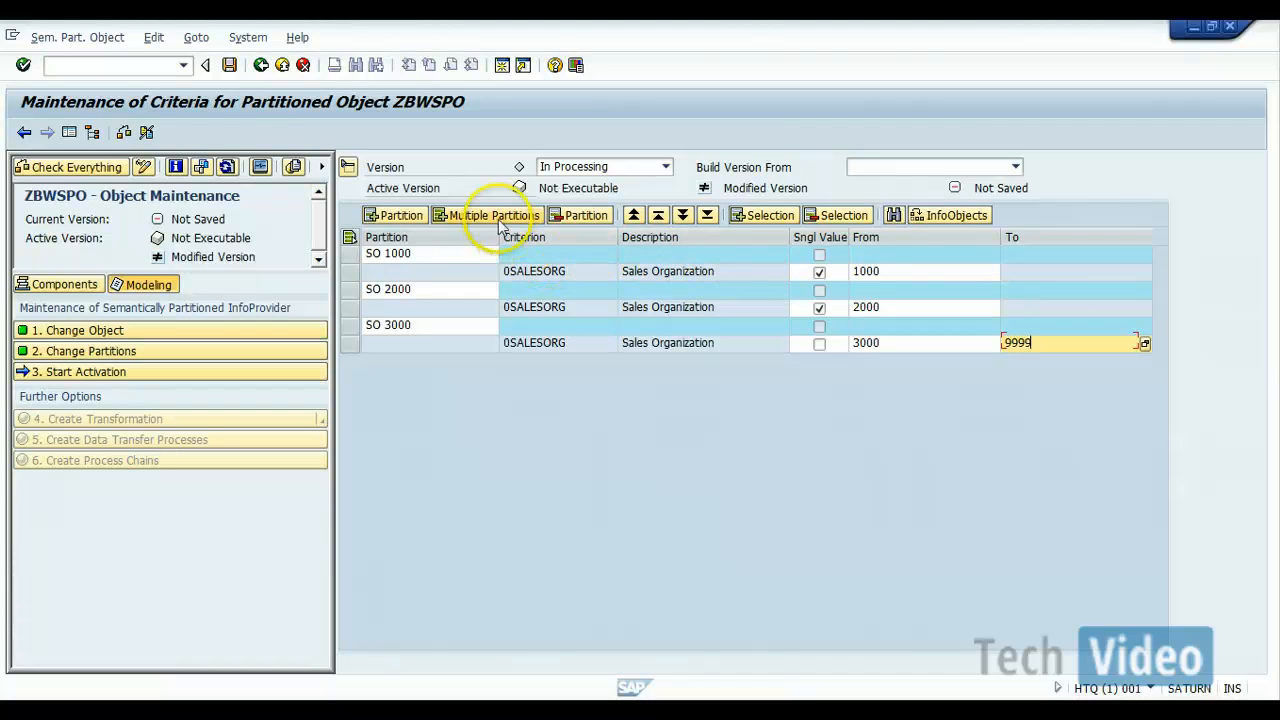
click(350, 327)
click(580, 216)
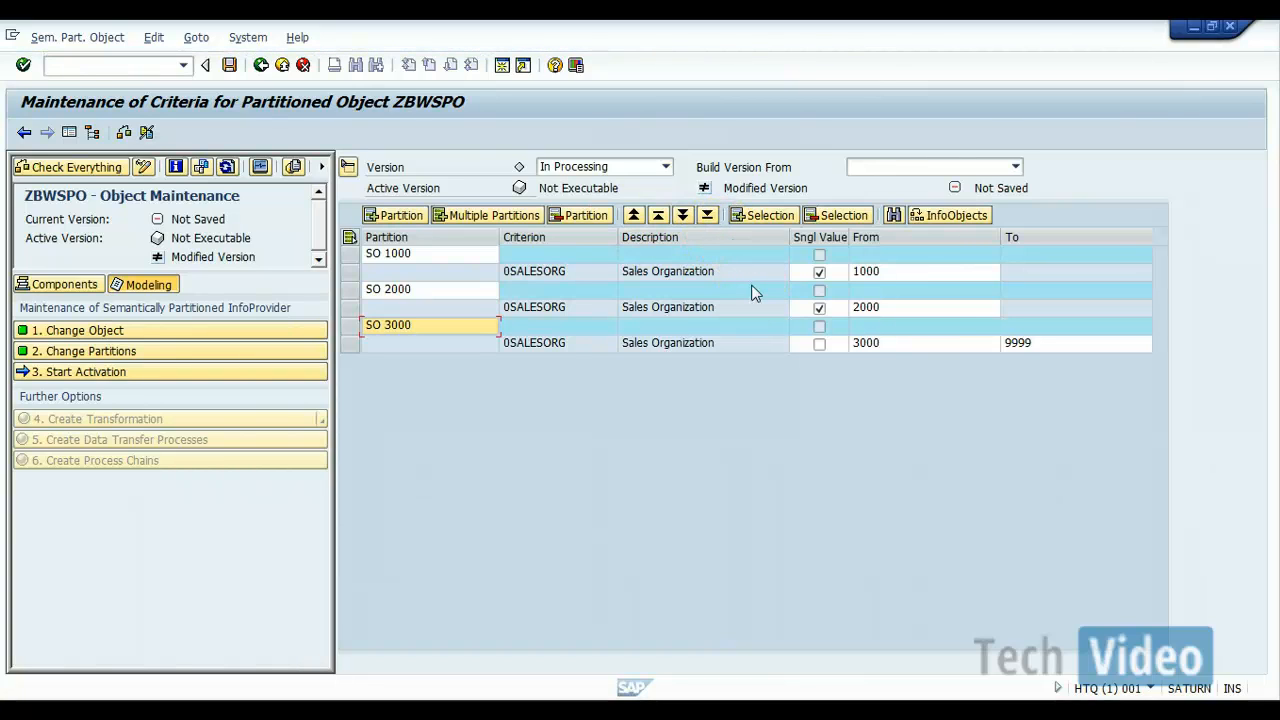
click(757, 215)
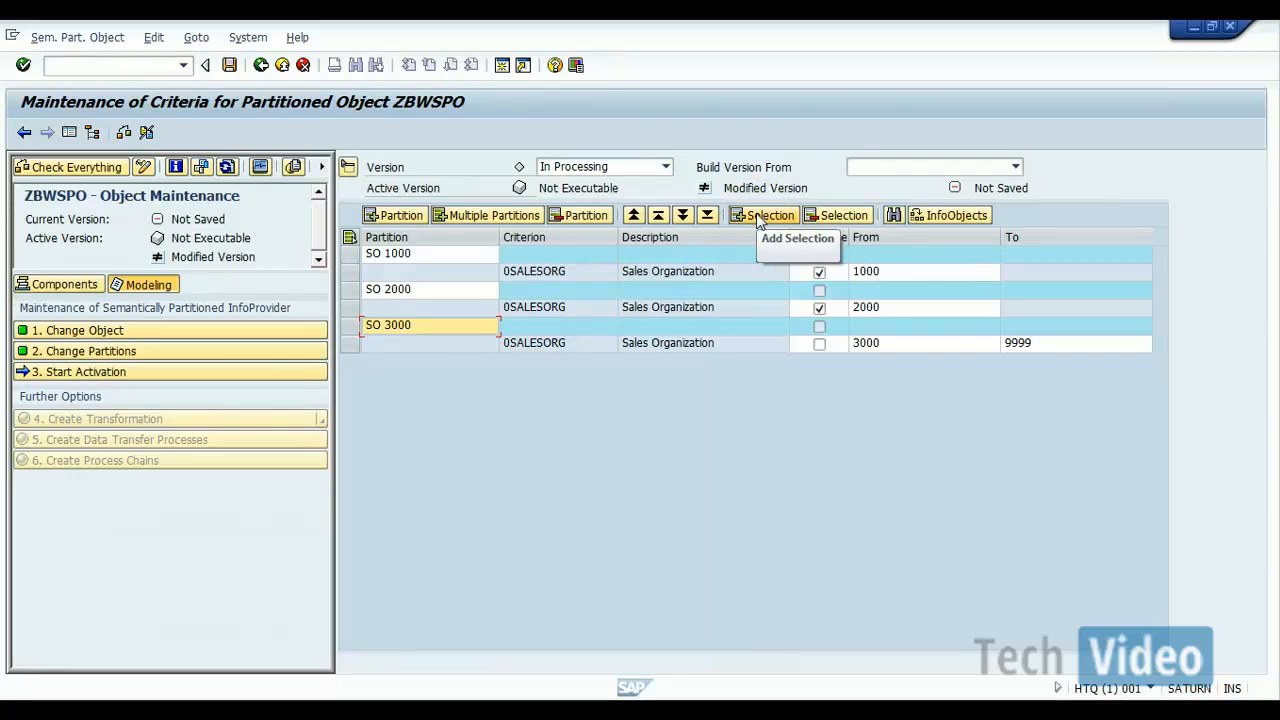
click(757, 215)
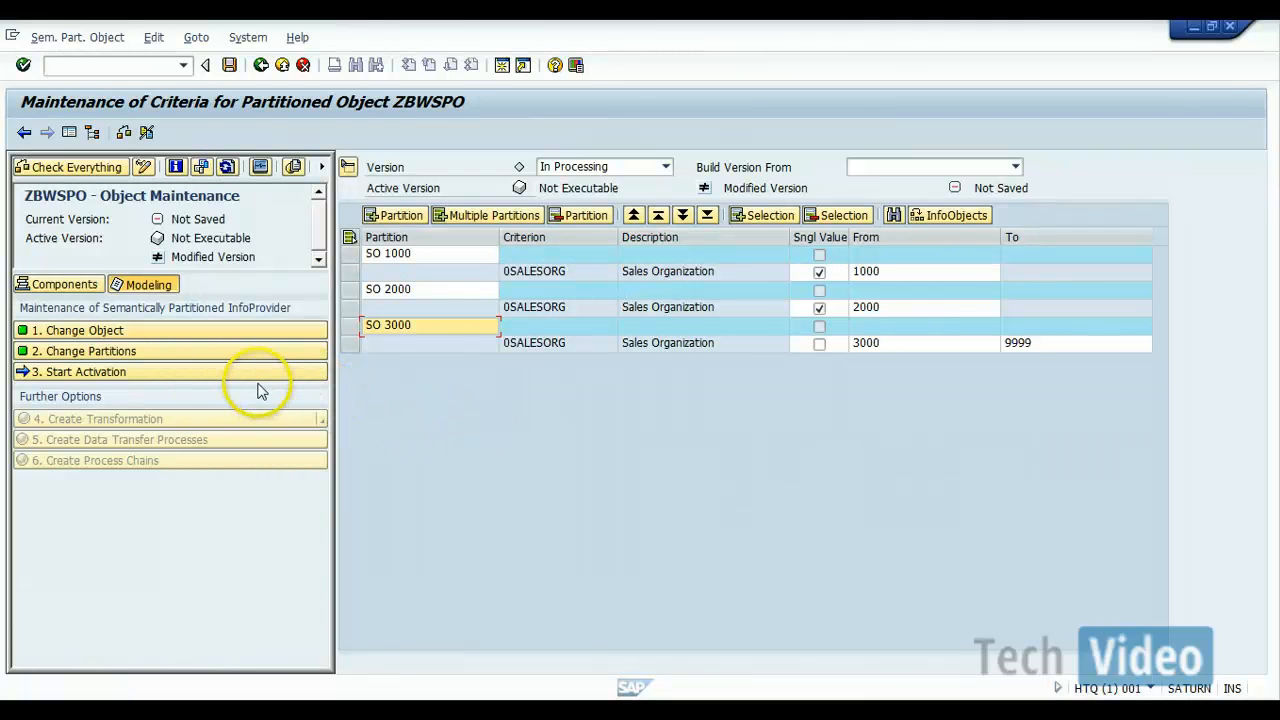
Step: Activate the partitioned object ZBWSPO, review the activation log and close it
click(113, 373)
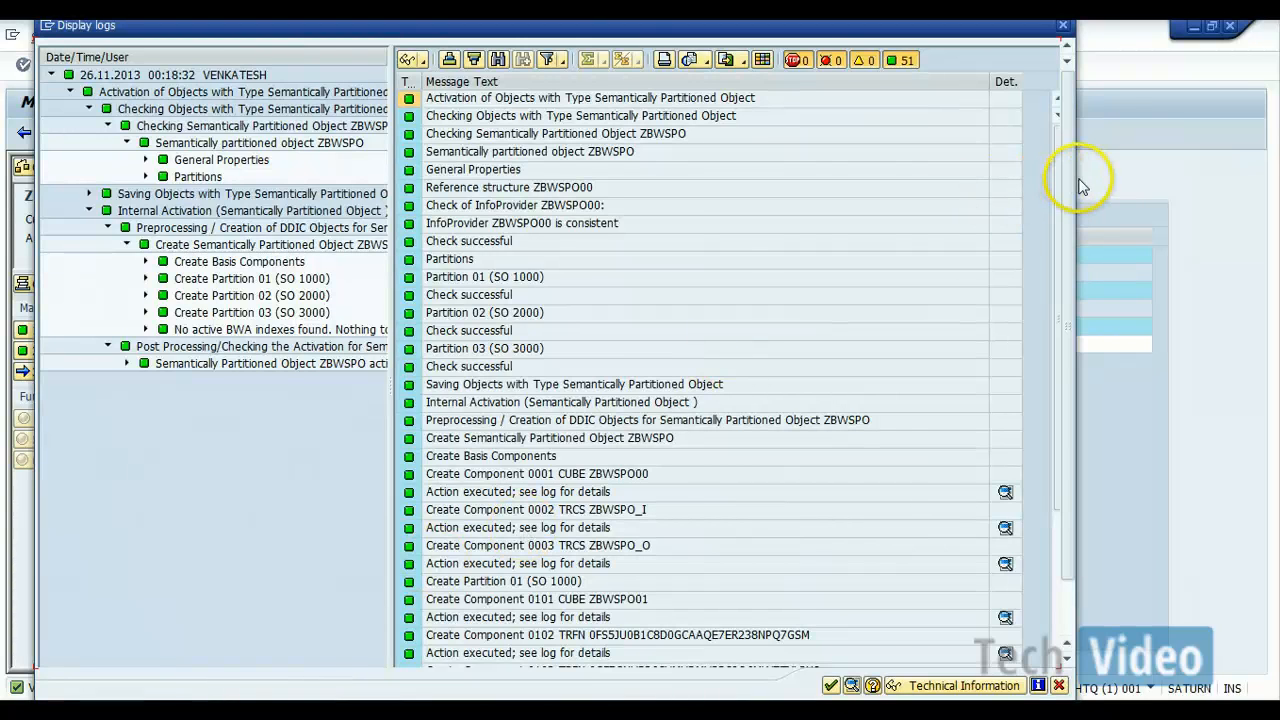
drag(1070, 183, 1071, 275)
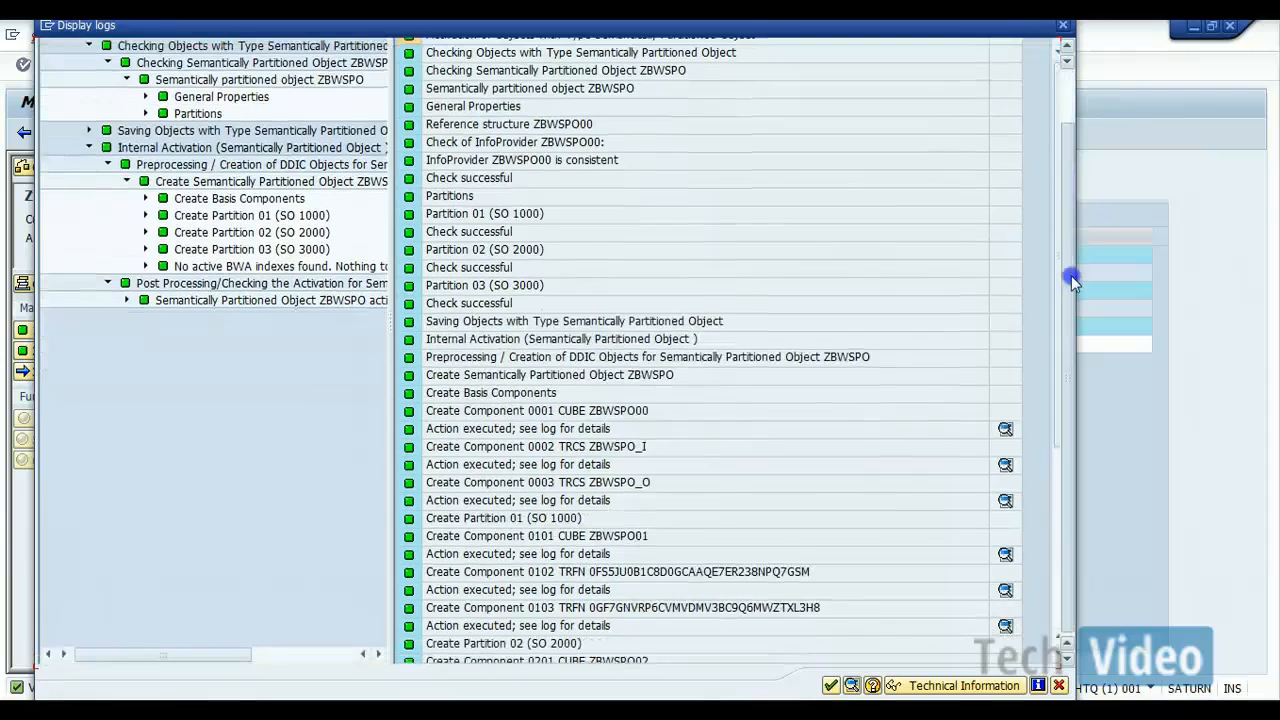
drag(1070, 320, 1067, 365)
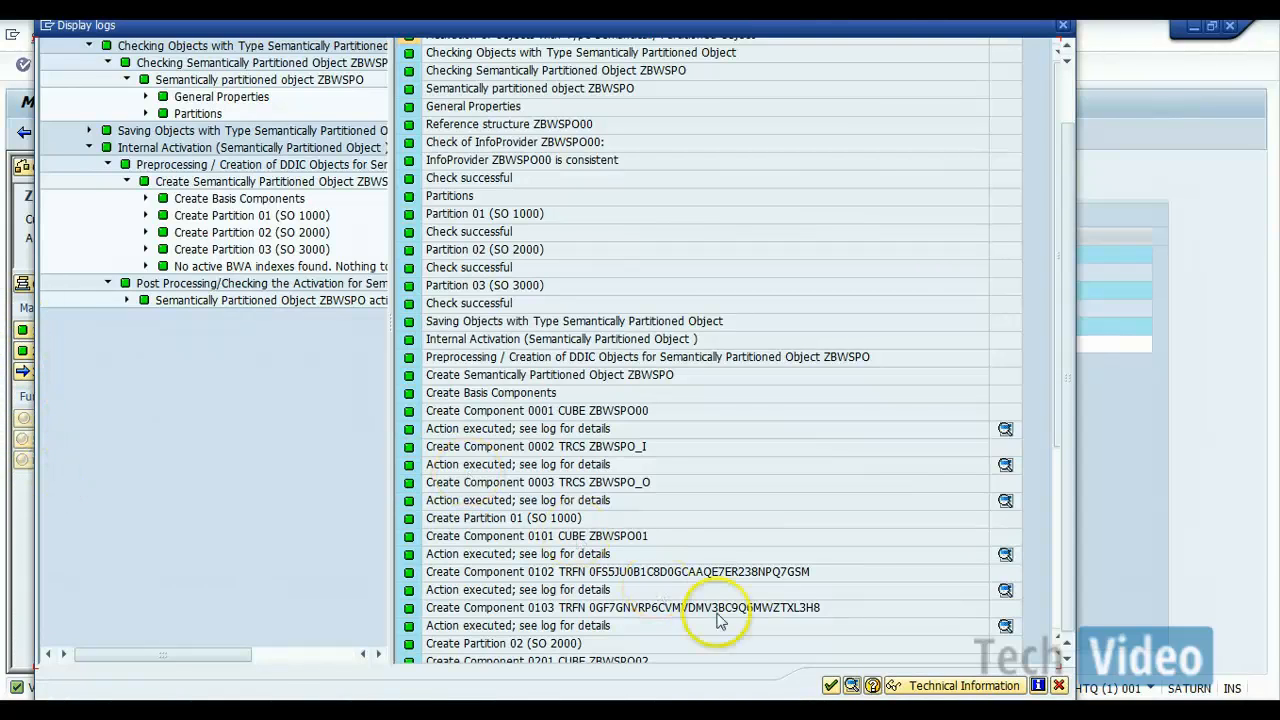
click(830, 687)
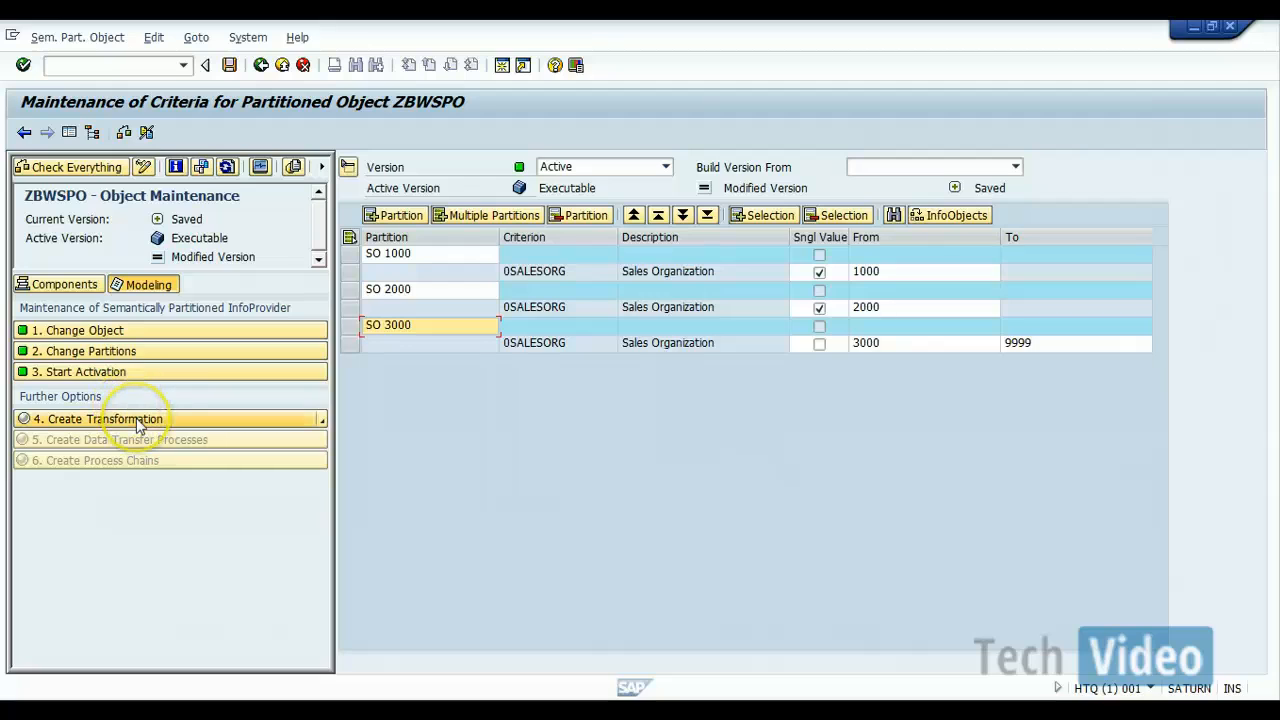
Step: Create a new transformation to InfoSource ZBWSPO_I with DataStore Object ZBW_SD01 as its source
click(324, 421)
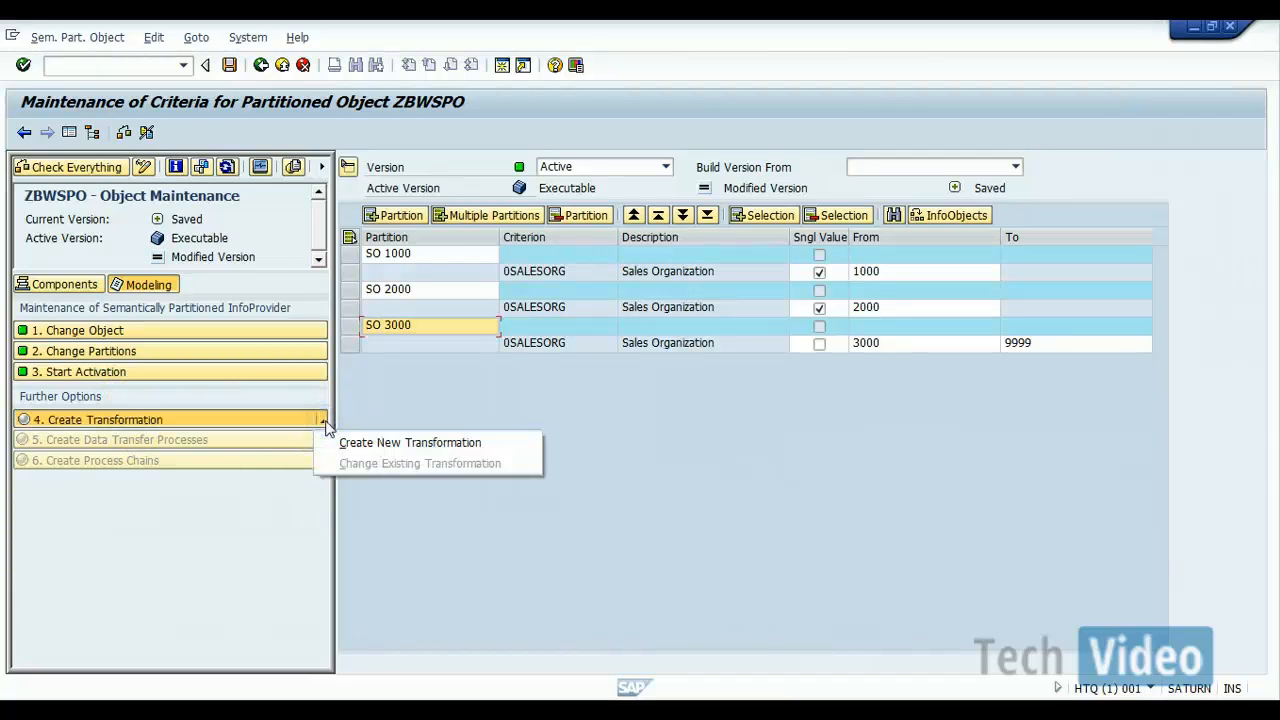
click(229, 424)
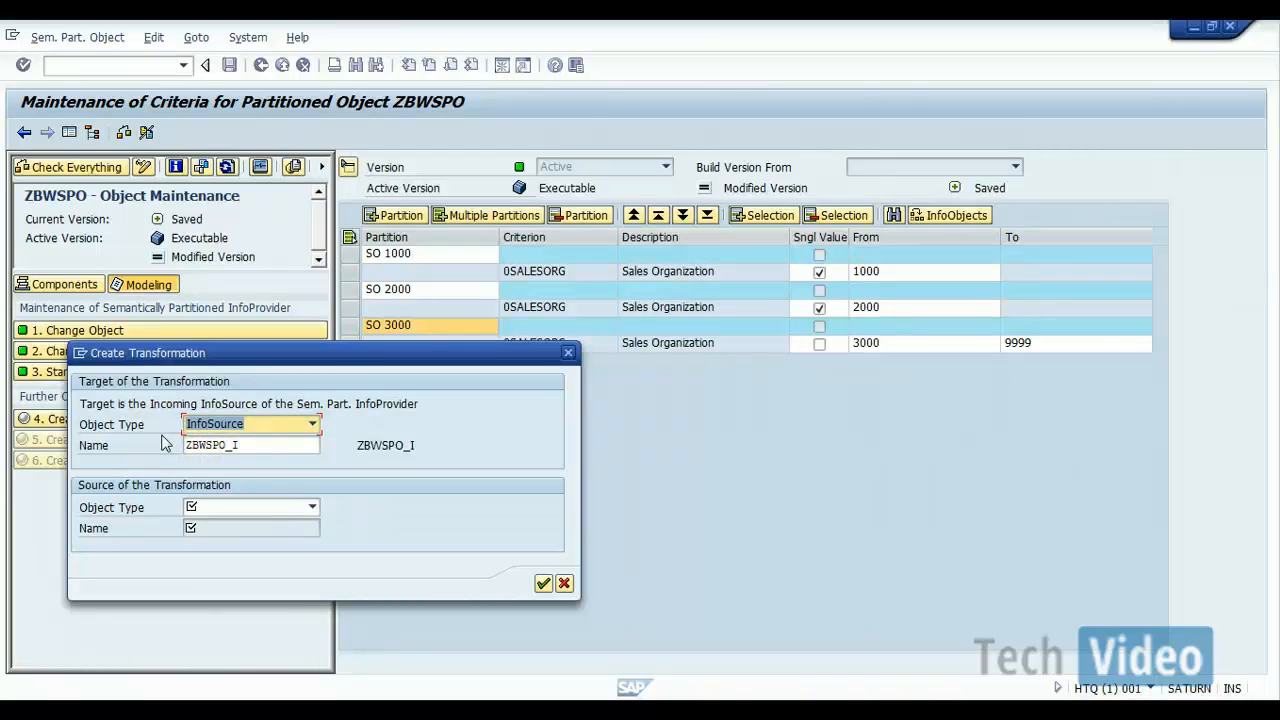
click(313, 507)
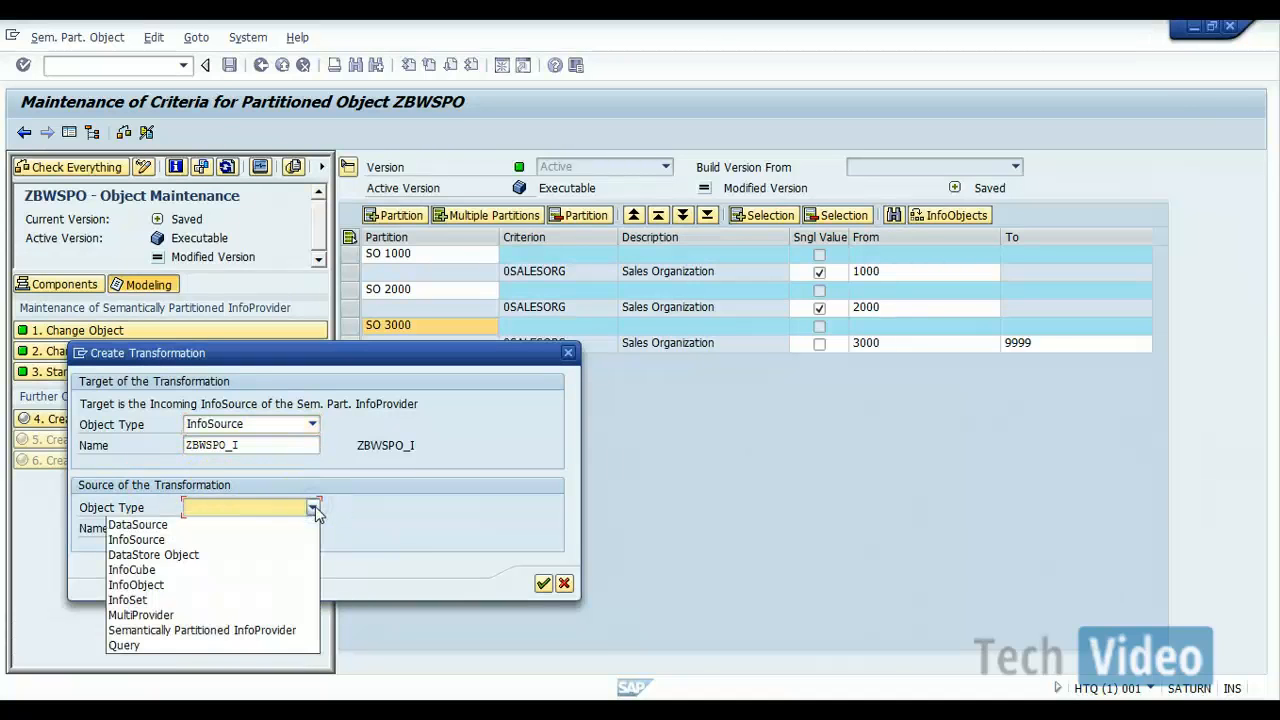
click(214, 555)
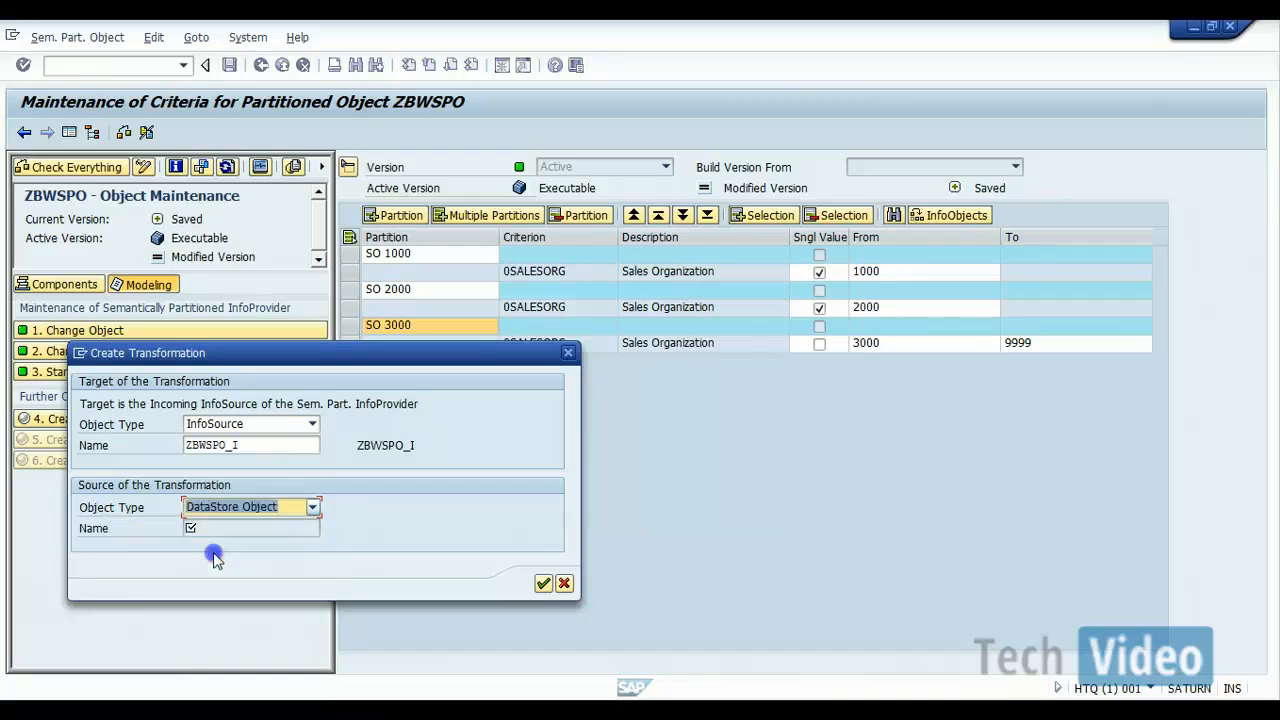
click(246, 525)
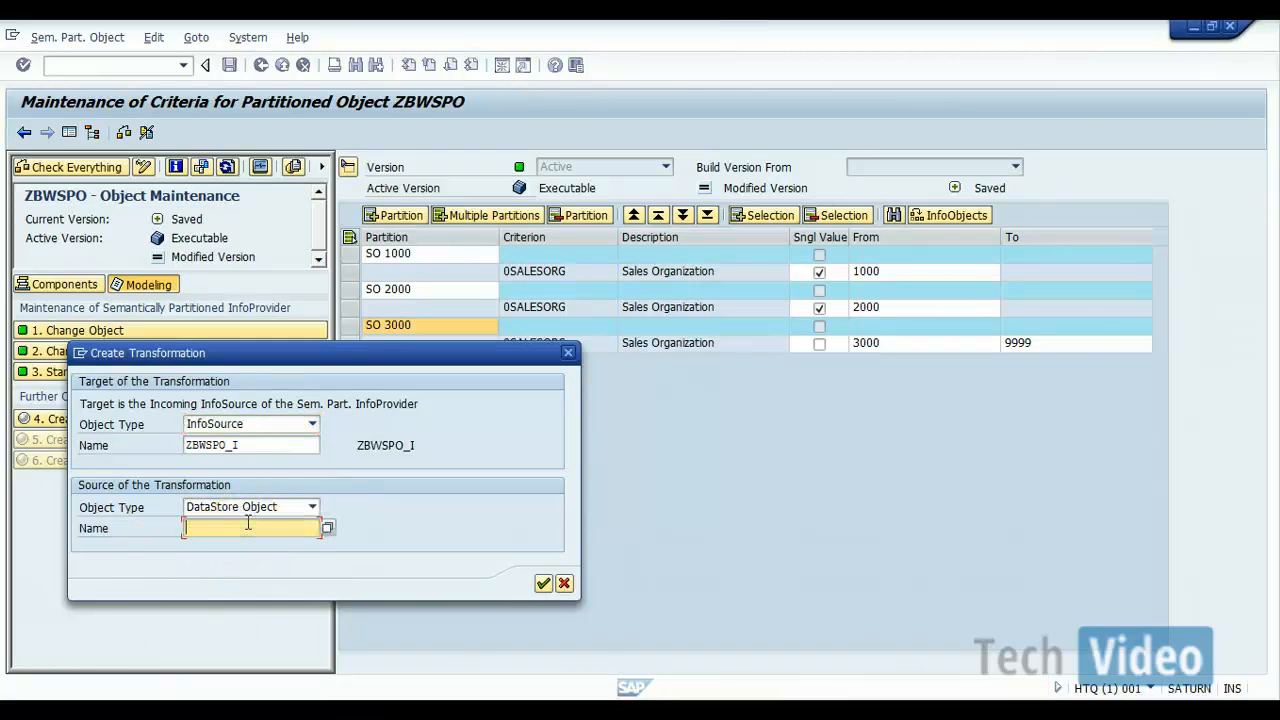
text(ZBW)
text(_SD)
text(O)
text(1)
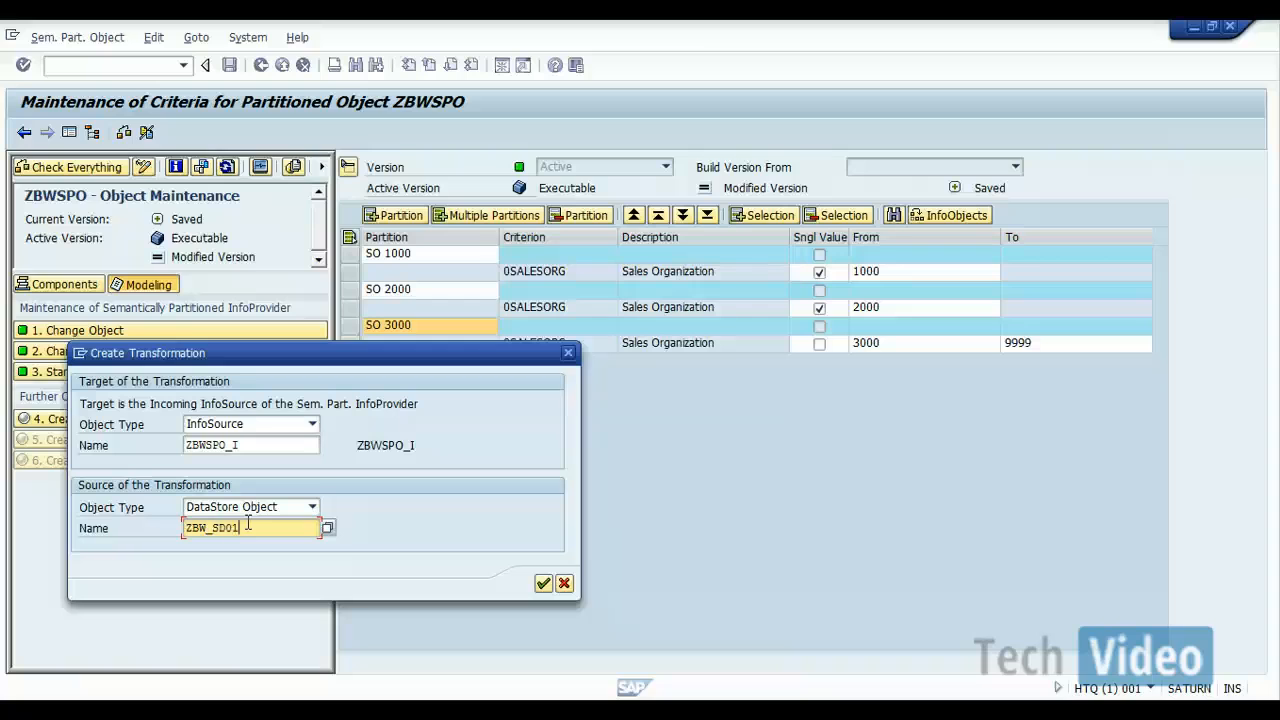
click(266, 523)
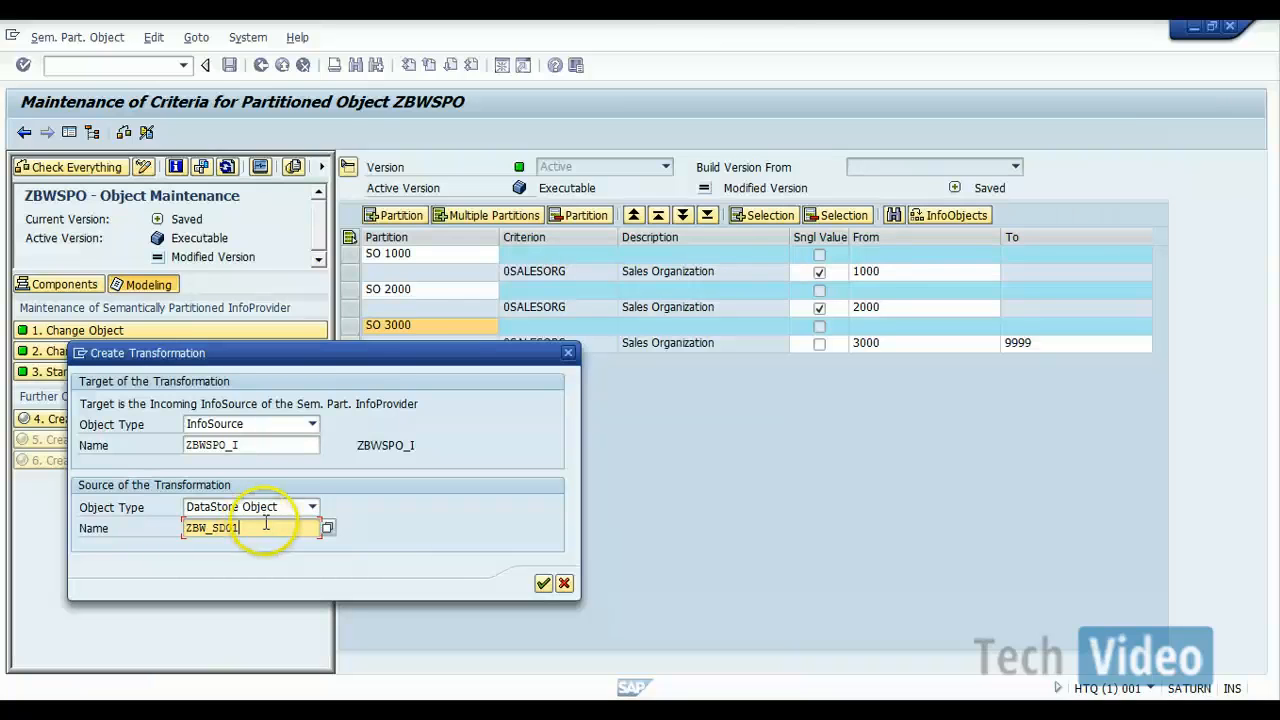
key(Return)
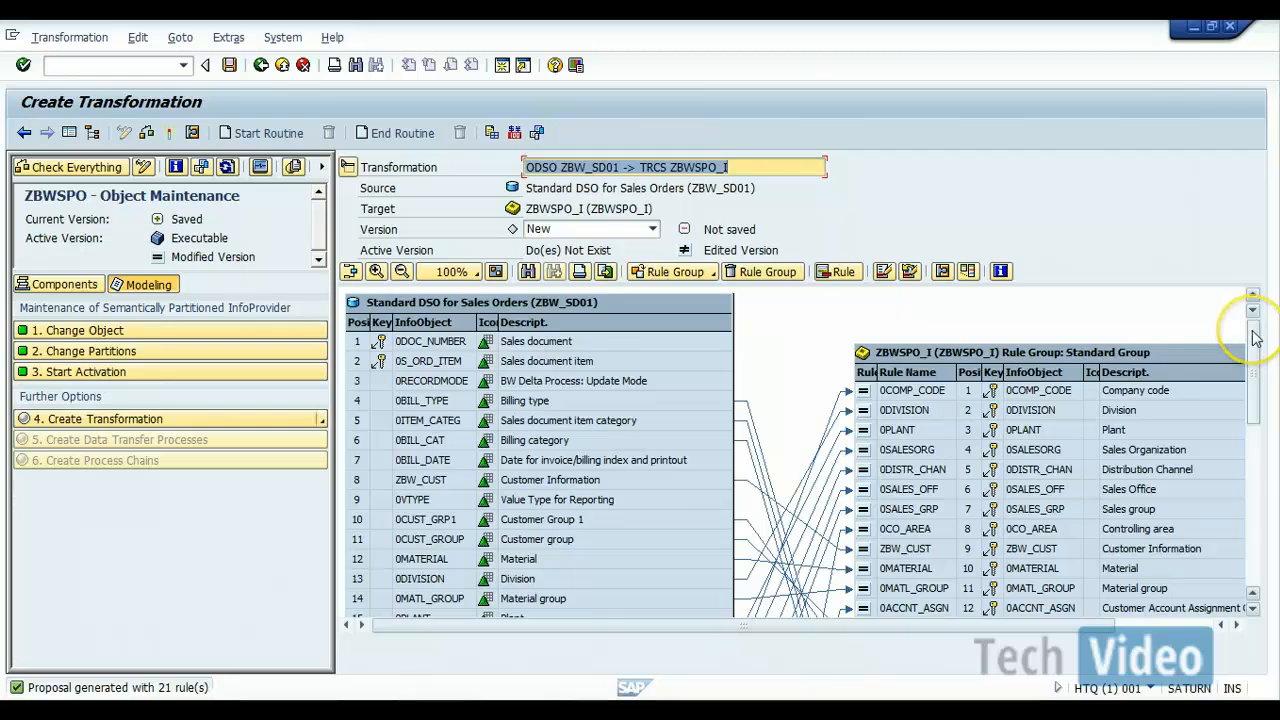
Step: Map the billing date 0BILL_DATE of the source to the target fields 0CALMONTH, 0CALQUARTER and 0CALYEAR
drag(1252, 331, 1230, 424)
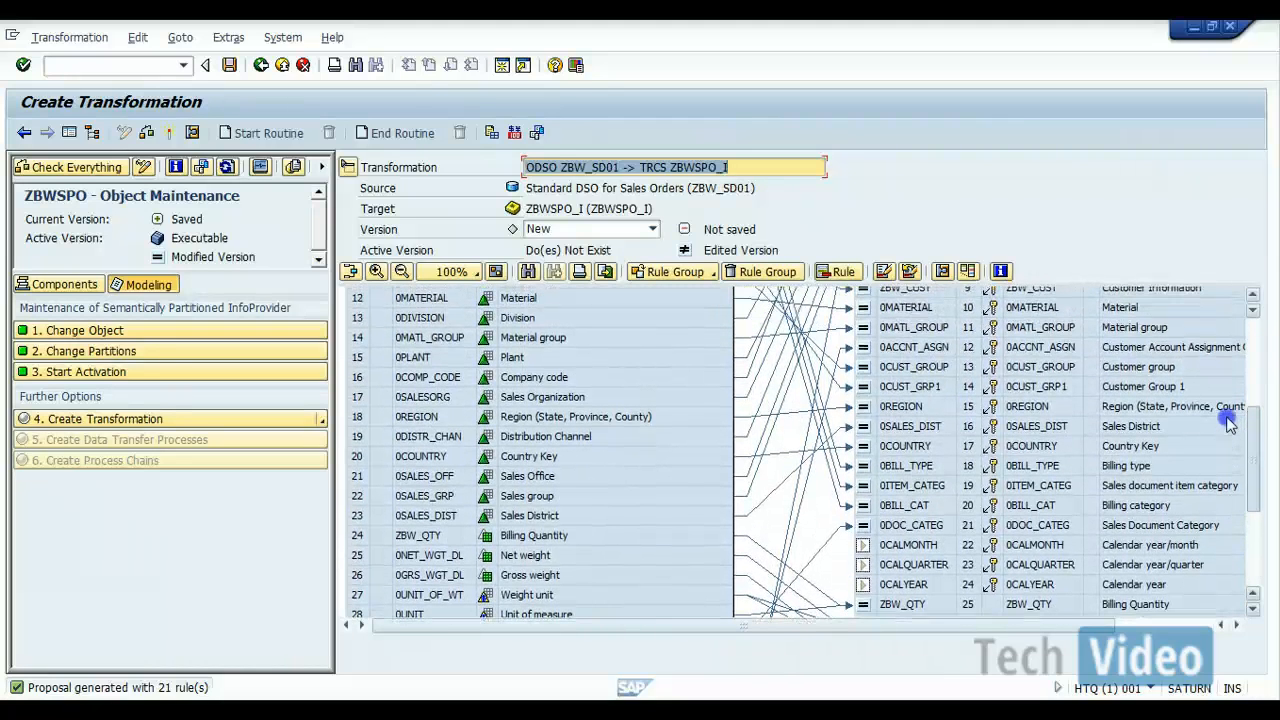
drag(1230, 424, 1229, 420)
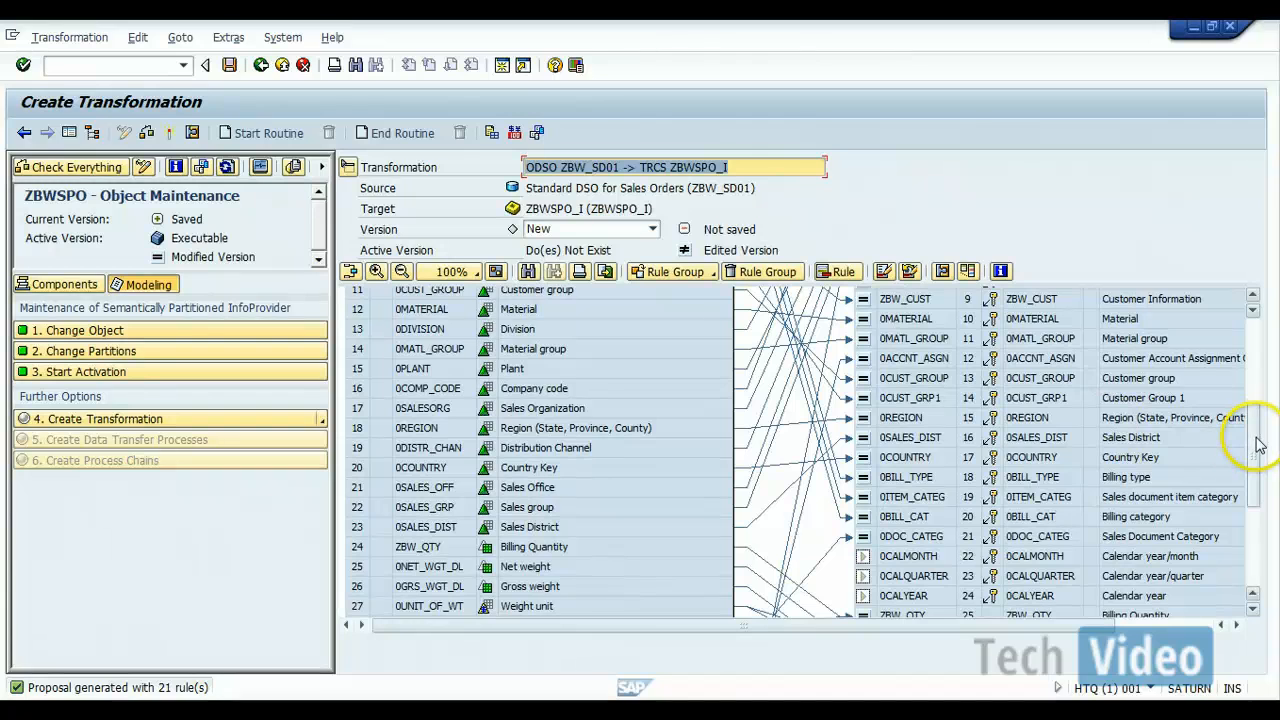
drag(1252, 440, 1248, 385)
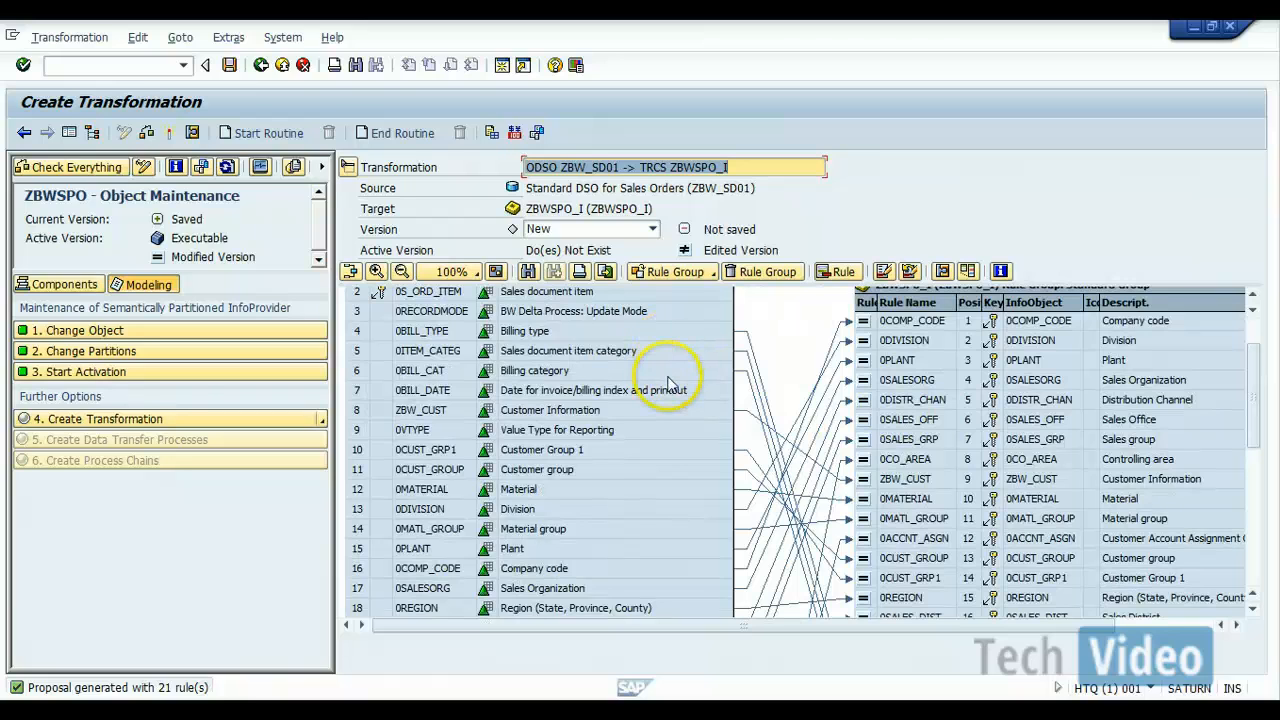
click(722, 393)
mouse_move(722, 393)
mouse_down()
mouse_move(794, 458)
mouse_move(826, 665)
mouse_move(877, 334)
mouse_move(863, 396)
mouse_up()
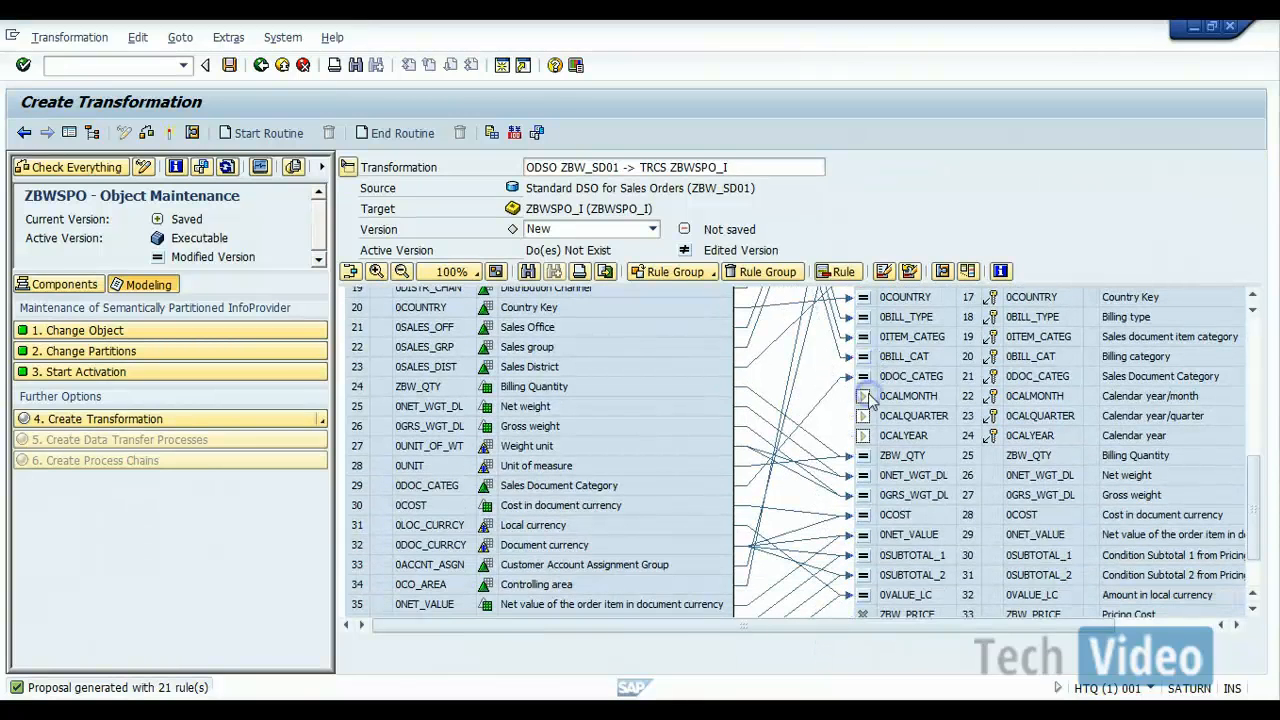
click(1252, 340)
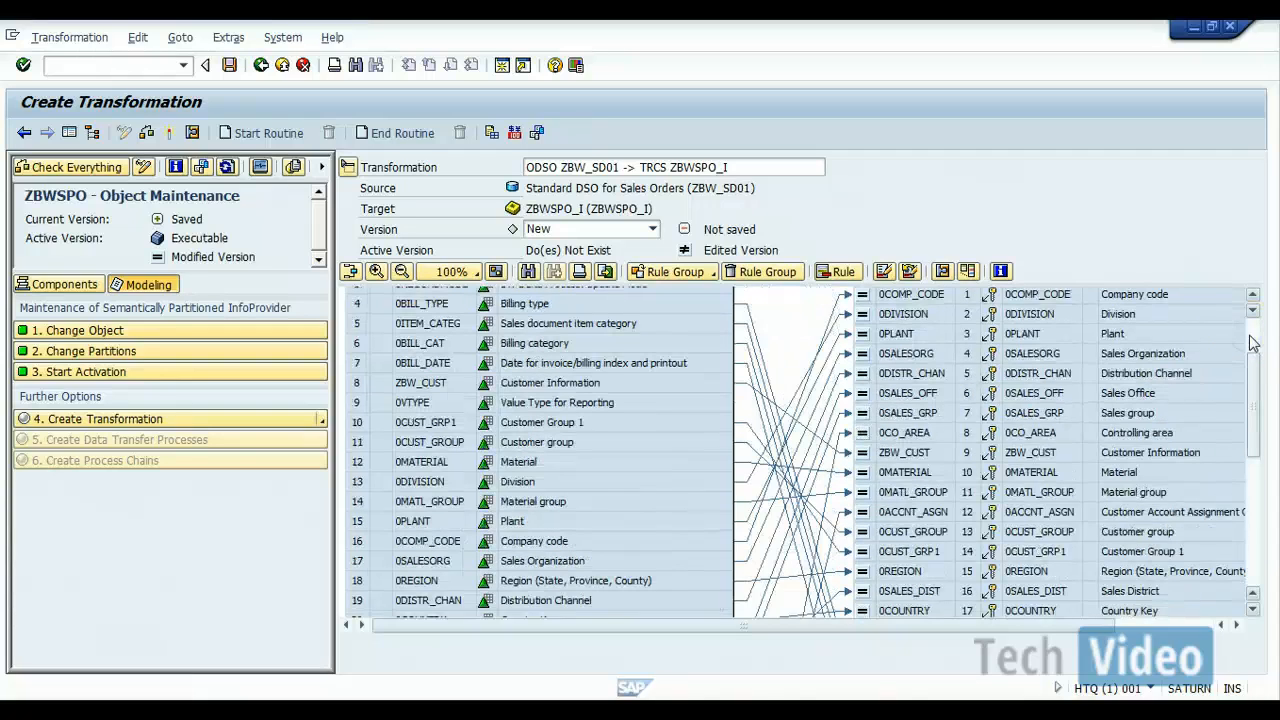
drag(697, 364, 862, 592)
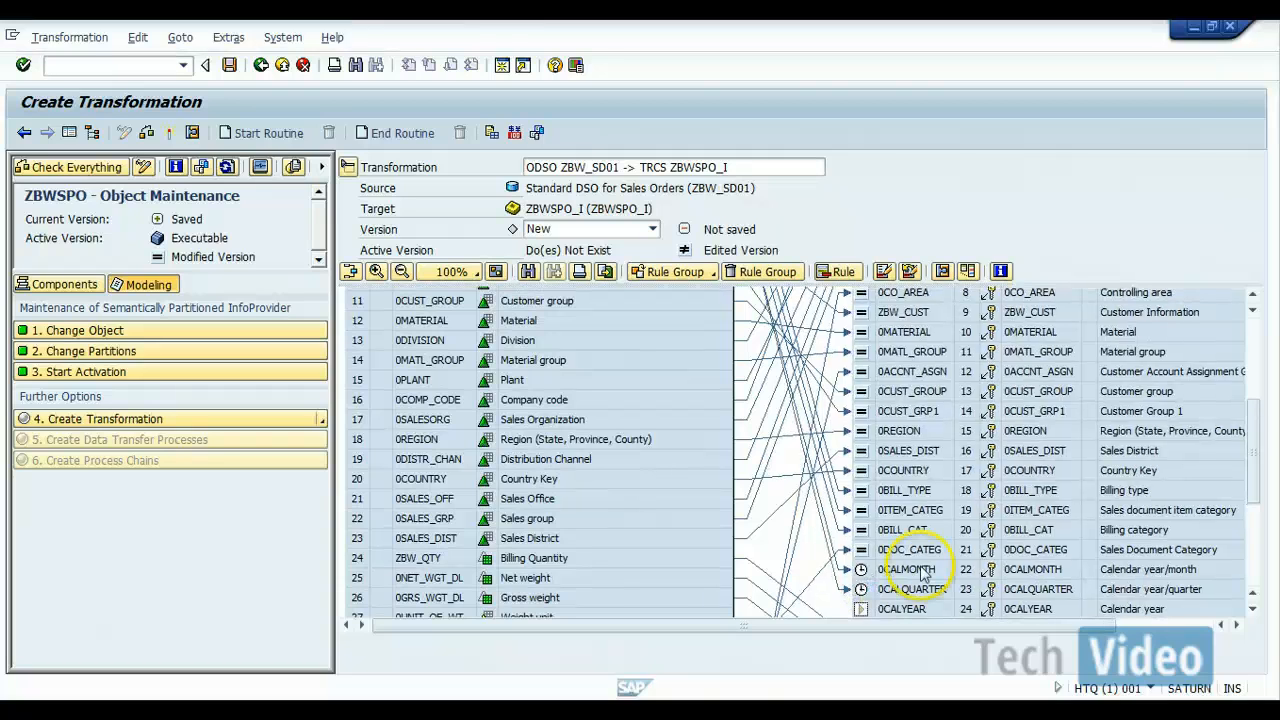
click(1257, 368)
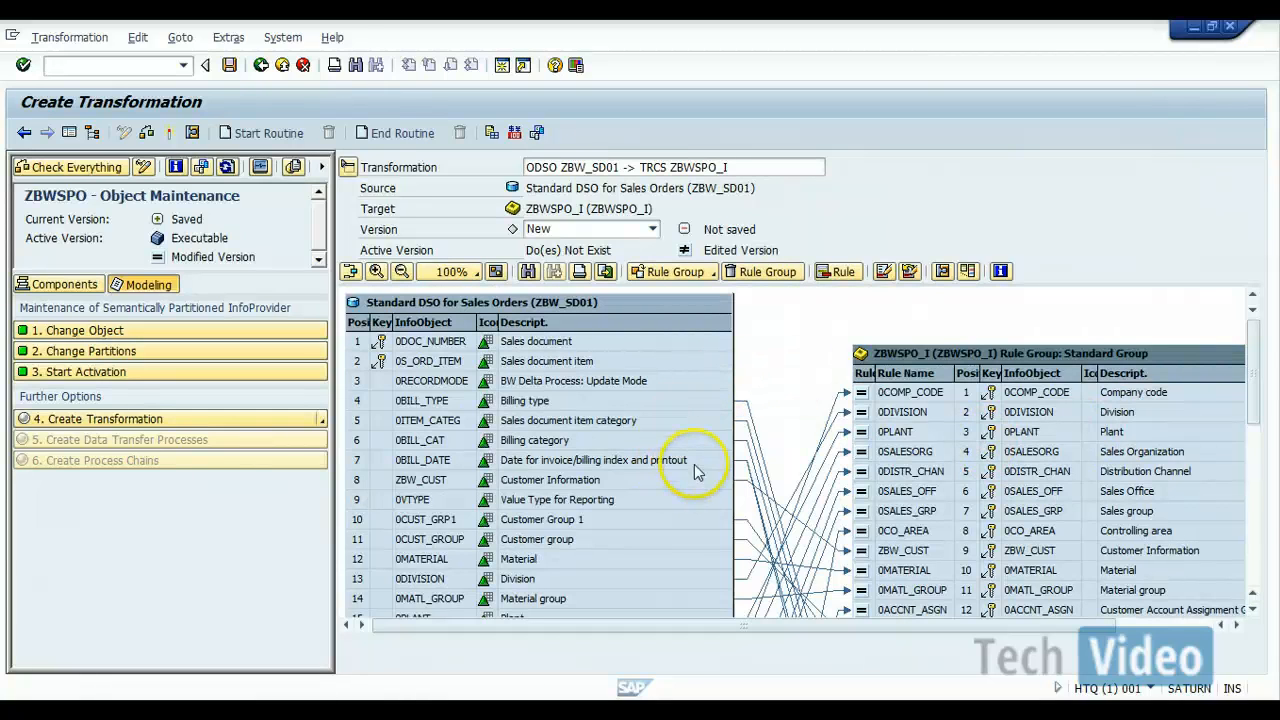
drag(697, 466, 872, 378)
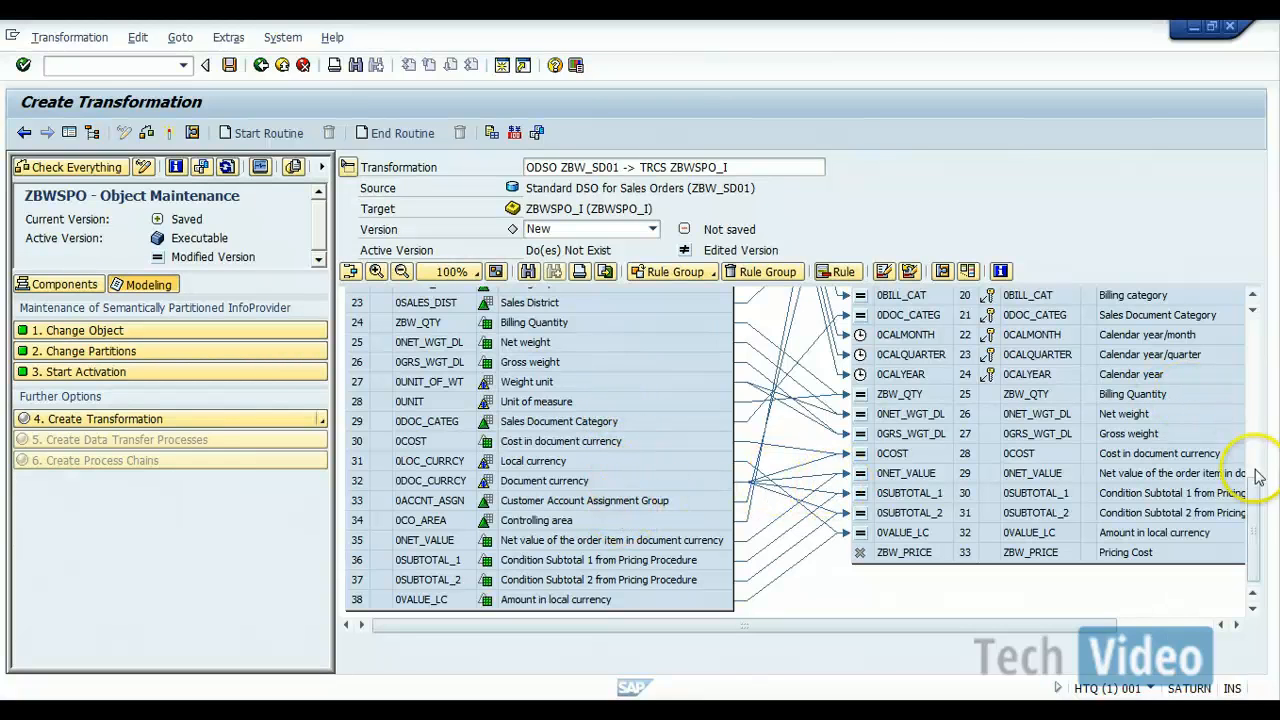
Step: Map the source fields ZBW_QTY and 0COST to the target field ZBW_PRICE
mouse_move(1255, 499)
mouse_down()
mouse_move(1254, 468)
mouse_move(1254, 500)
mouse_up()
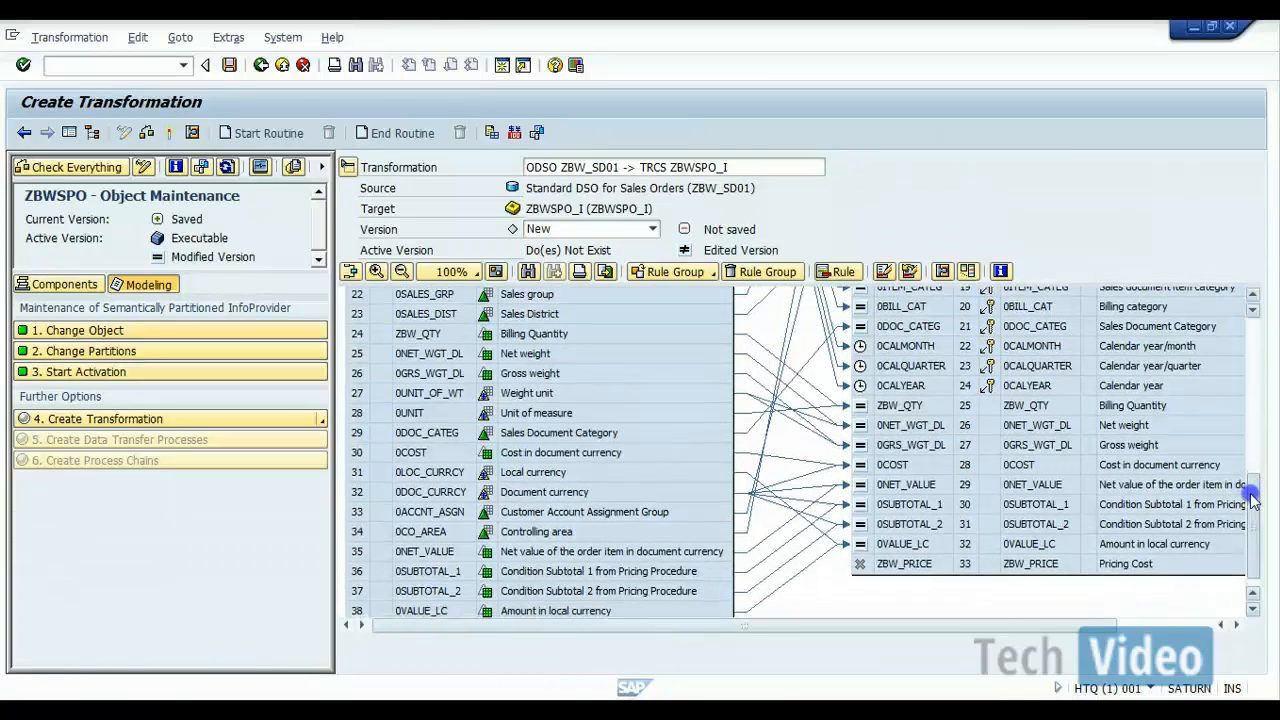
drag(1254, 505, 1252, 494)
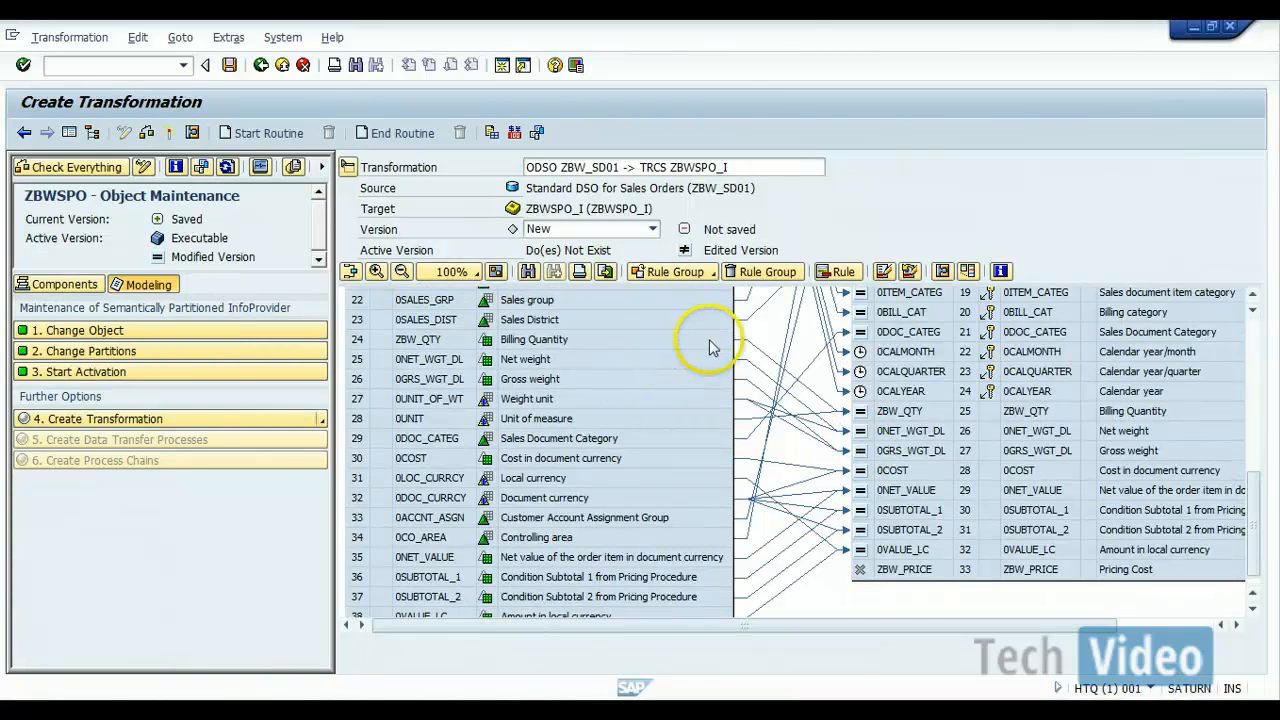
drag(713, 347, 858, 572)
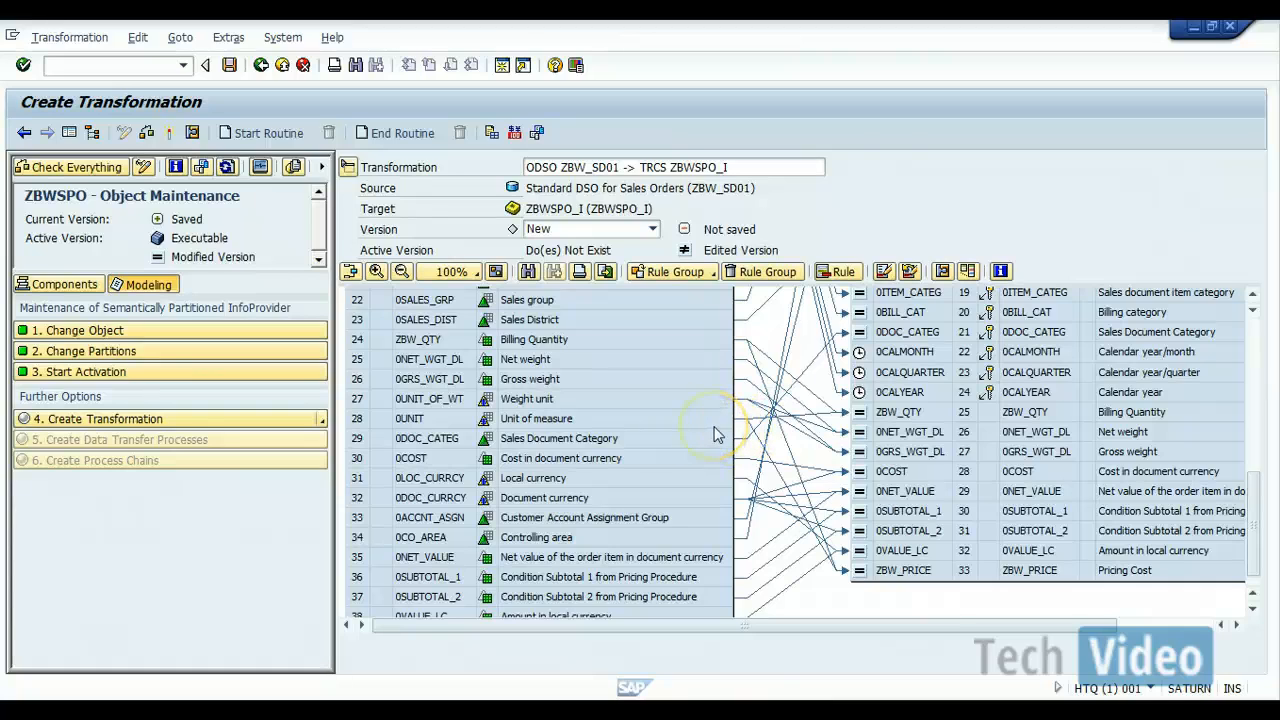
drag(723, 458, 865, 575)
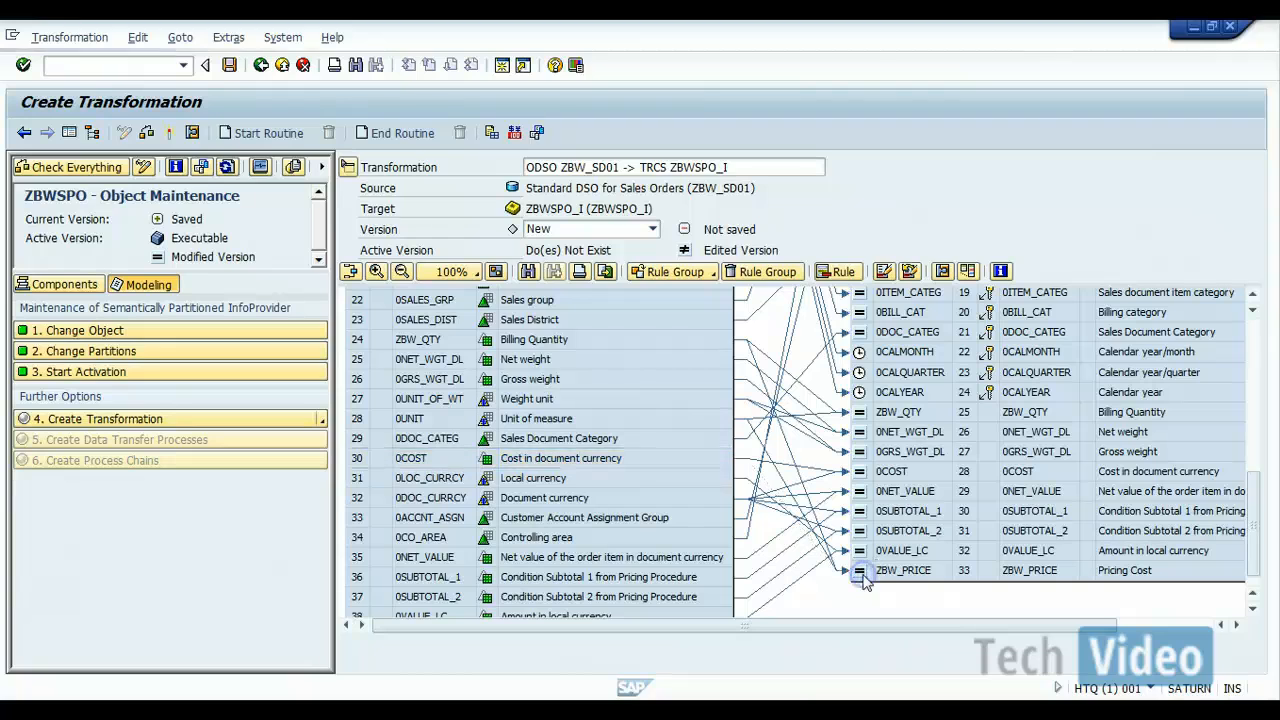
Step: Open the rule details of target field ZBW_PRICE and set the rule type to Formula
click(865, 580)
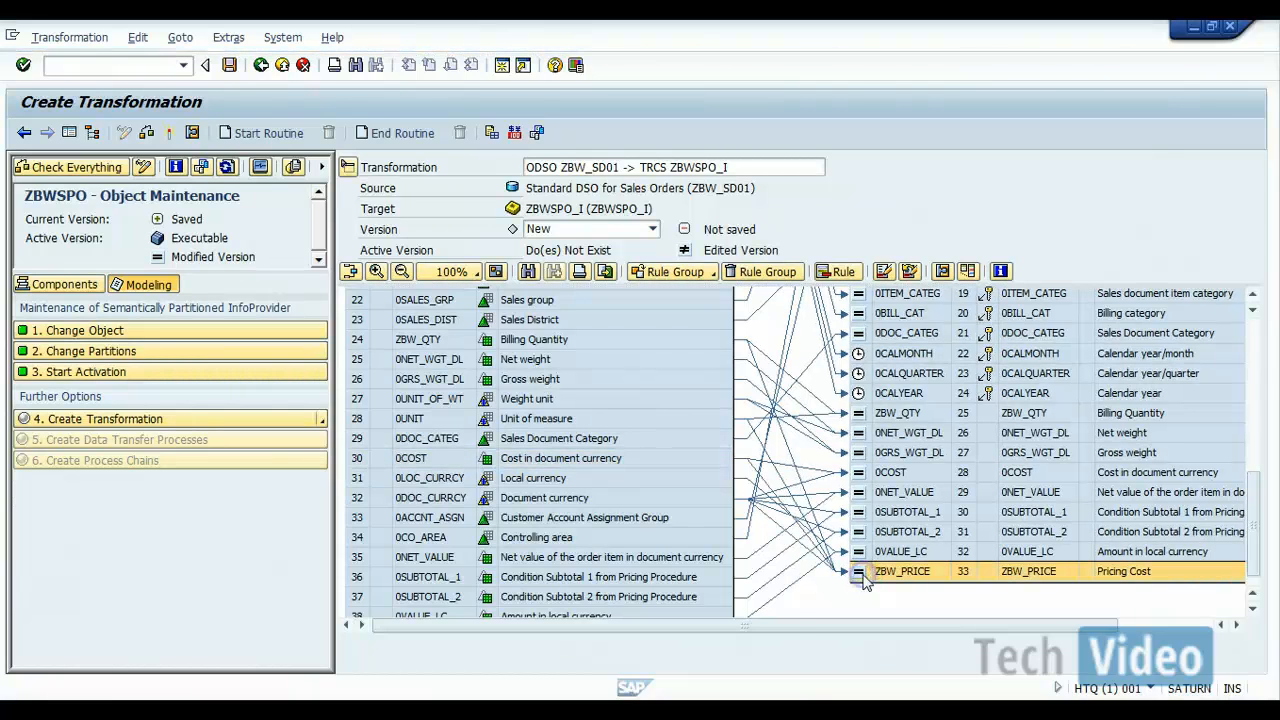
double_click(866, 580)
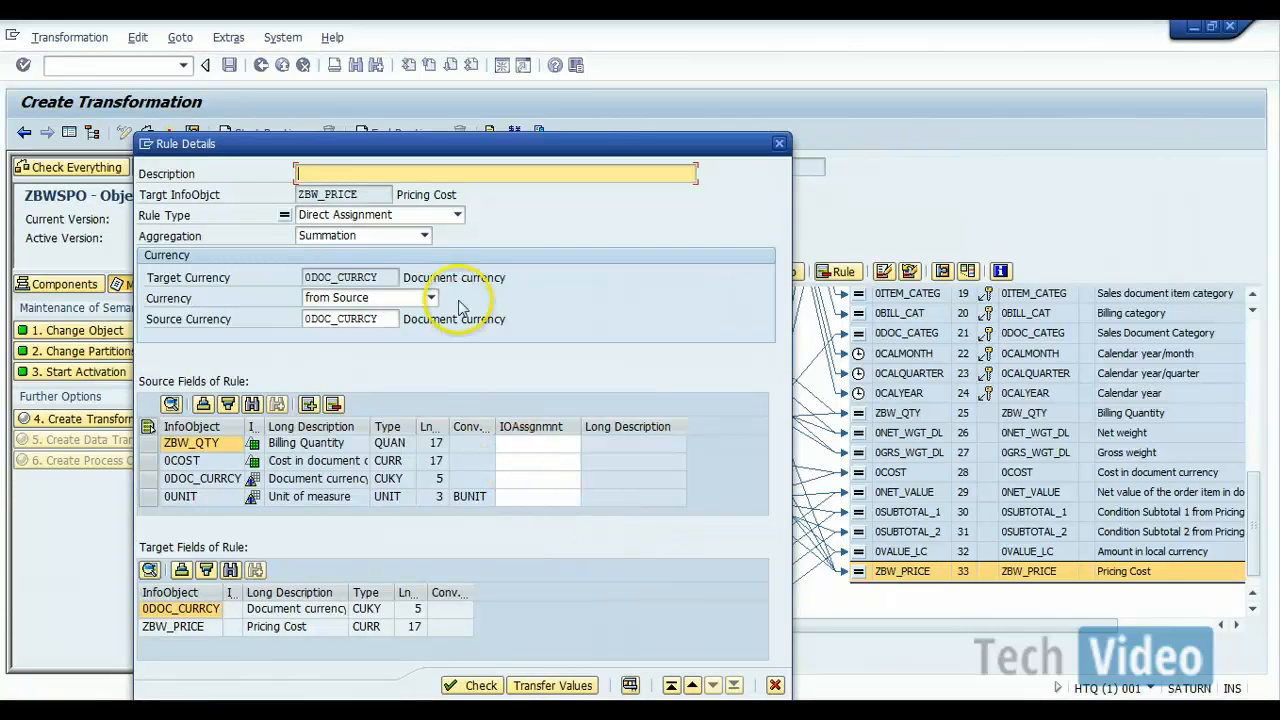
click(457, 216)
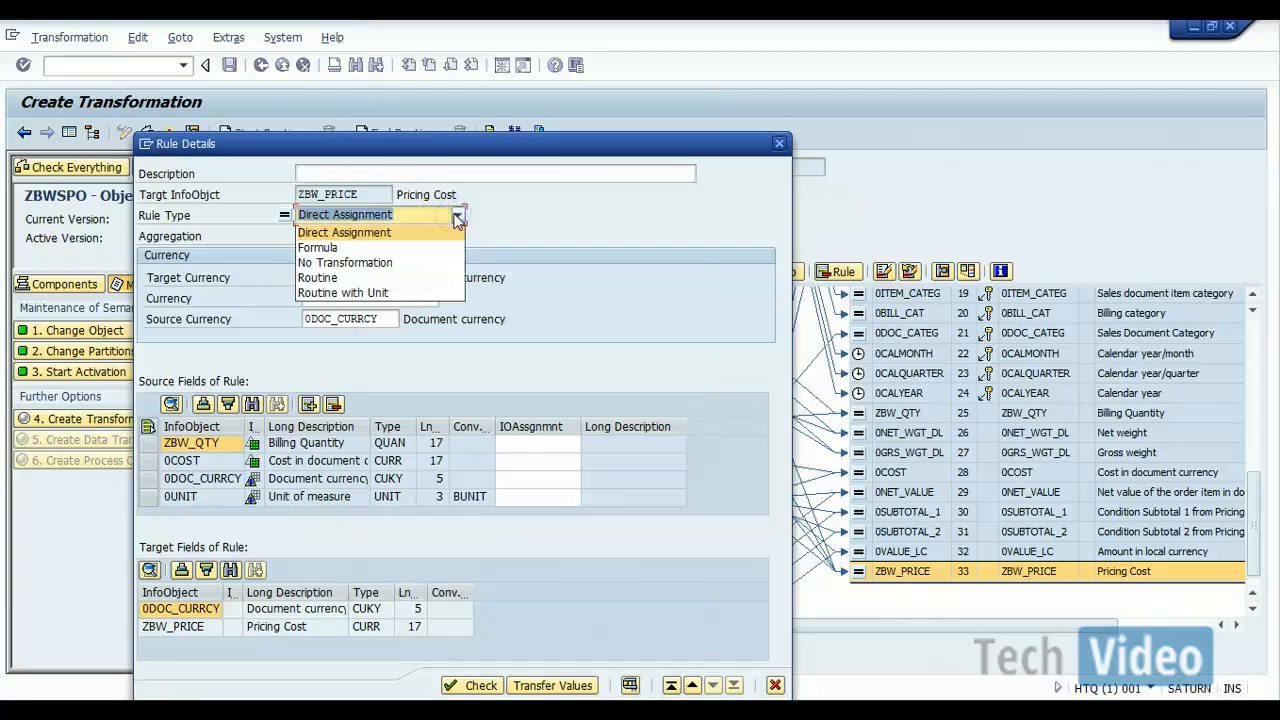
click(421, 249)
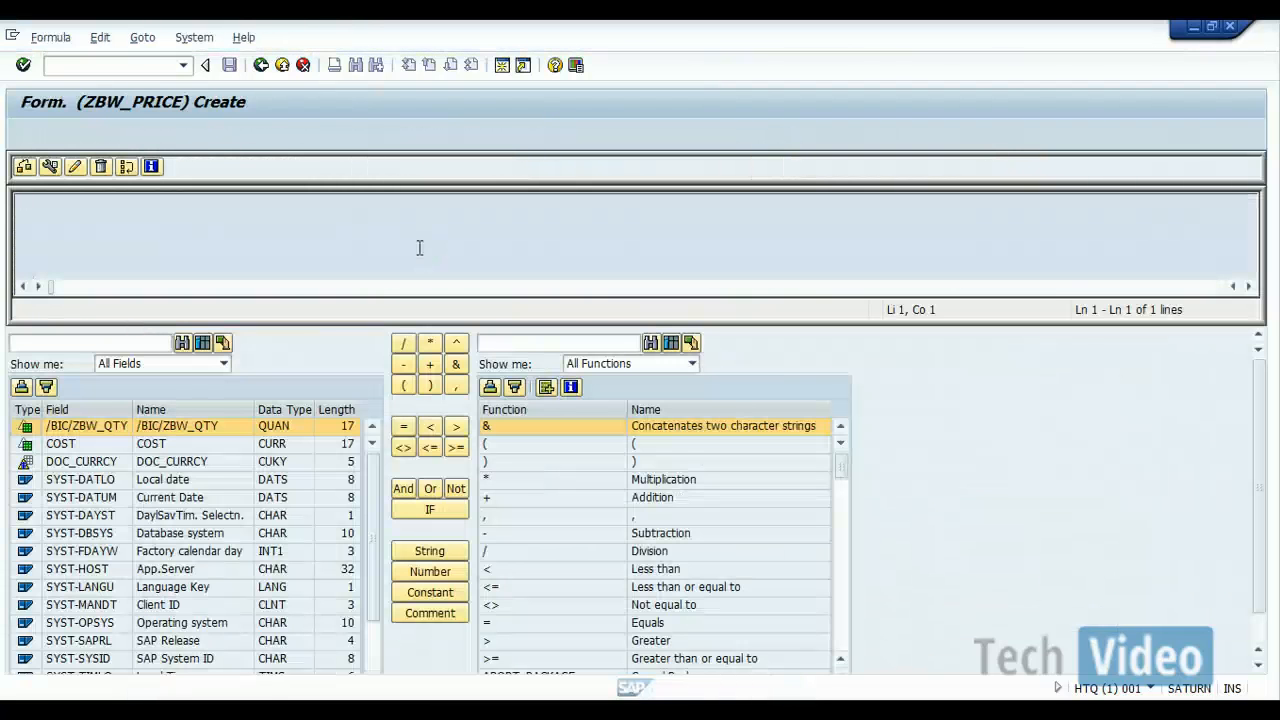
Step: Build the formula /BIC/ZBW_QTY * COST for ZBW_PRICE, check its syntax and return to the rule details
click(358, 237)
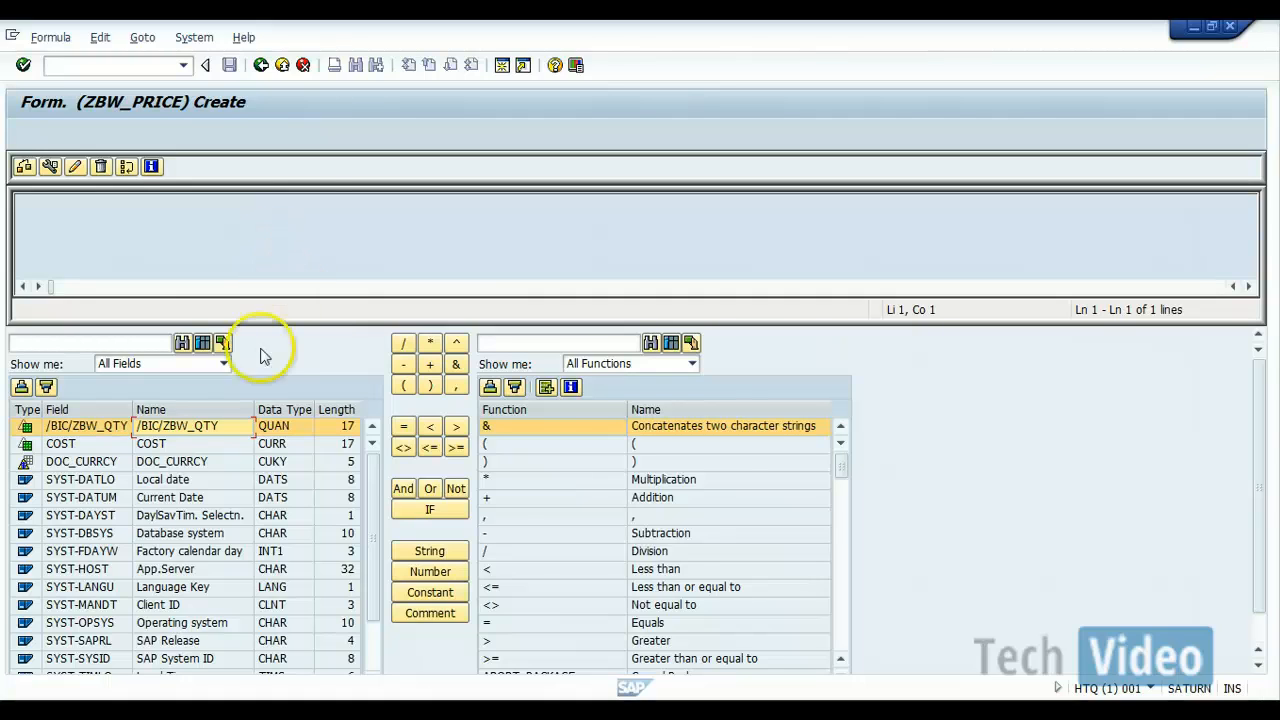
double_click(93, 428)
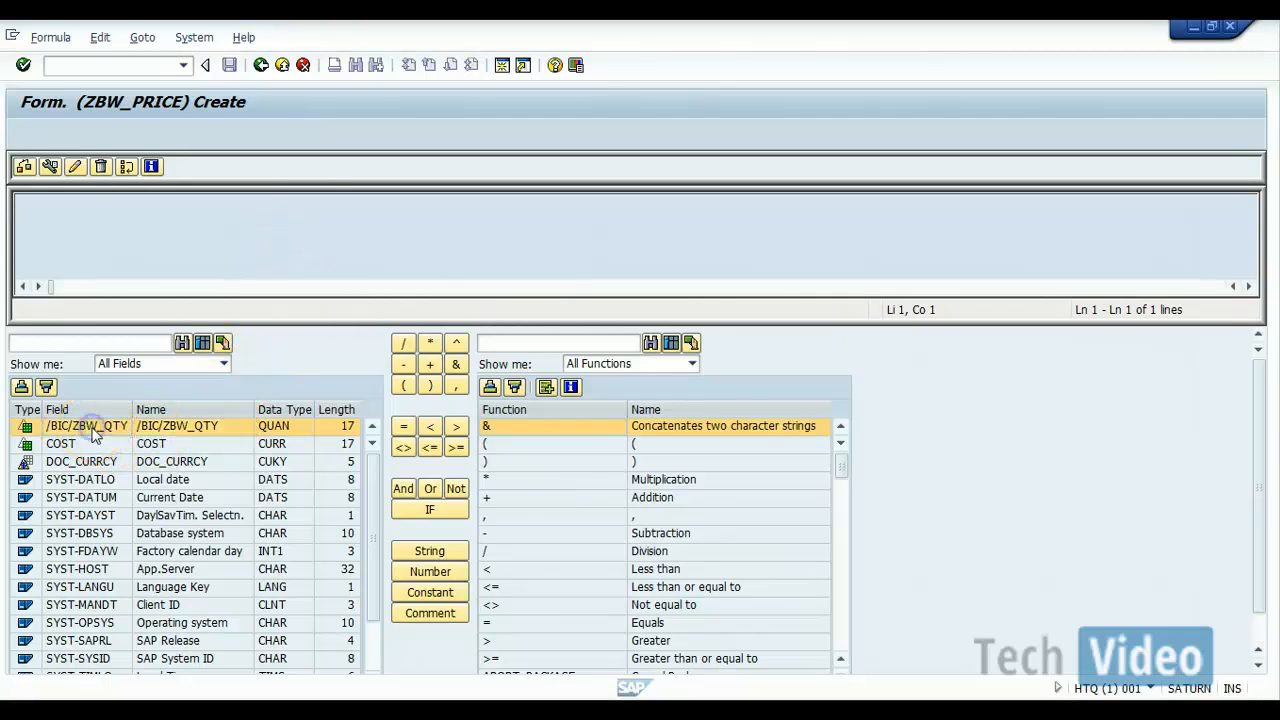
click(430, 343)
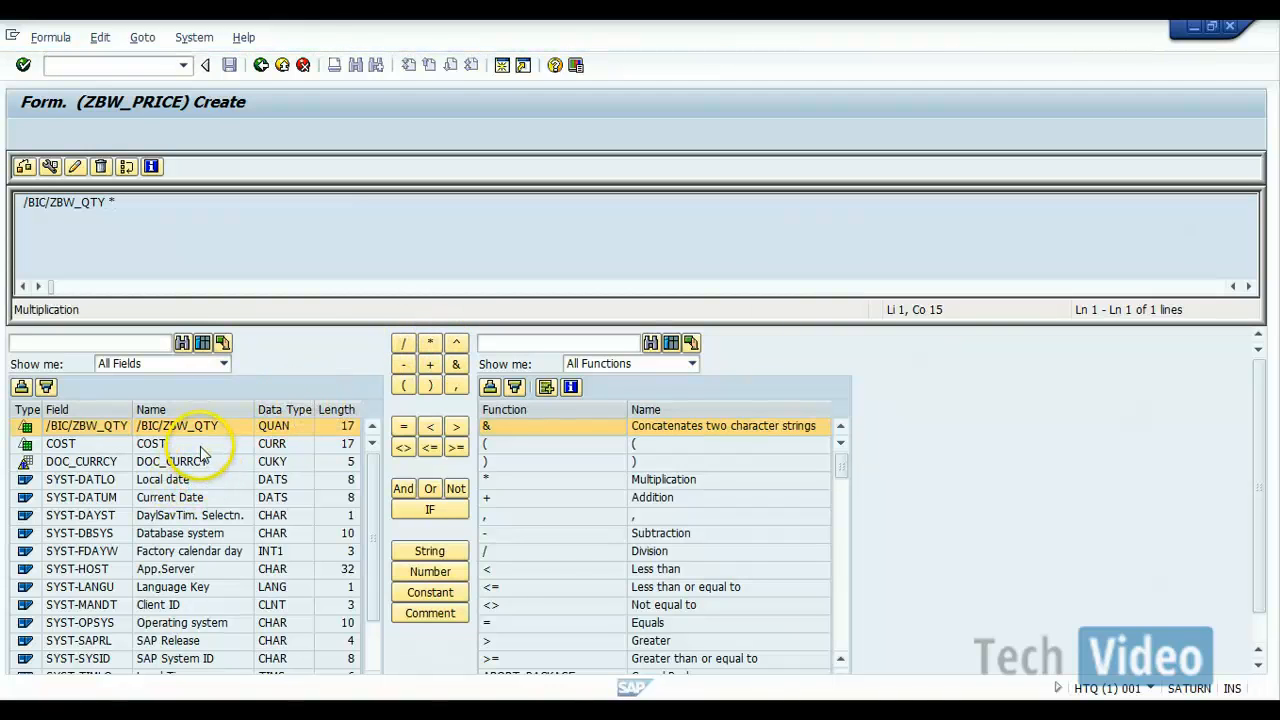
double_click(200, 445)
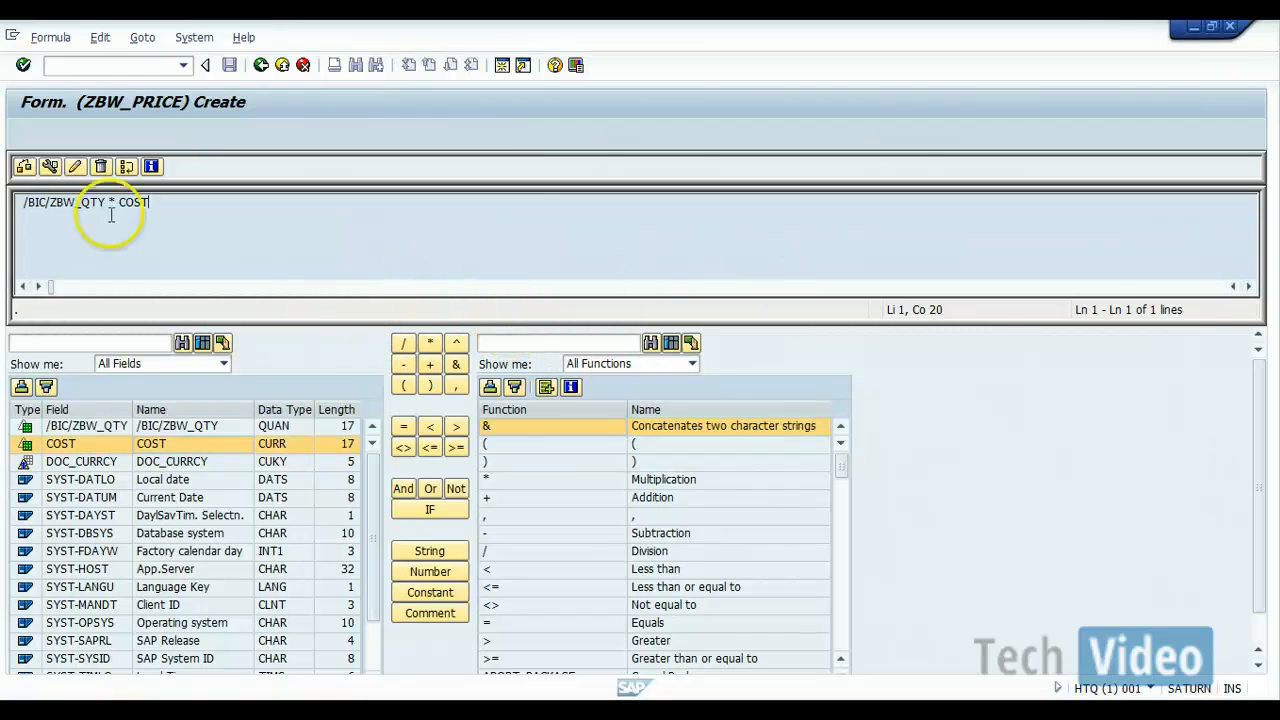
click(22, 167)
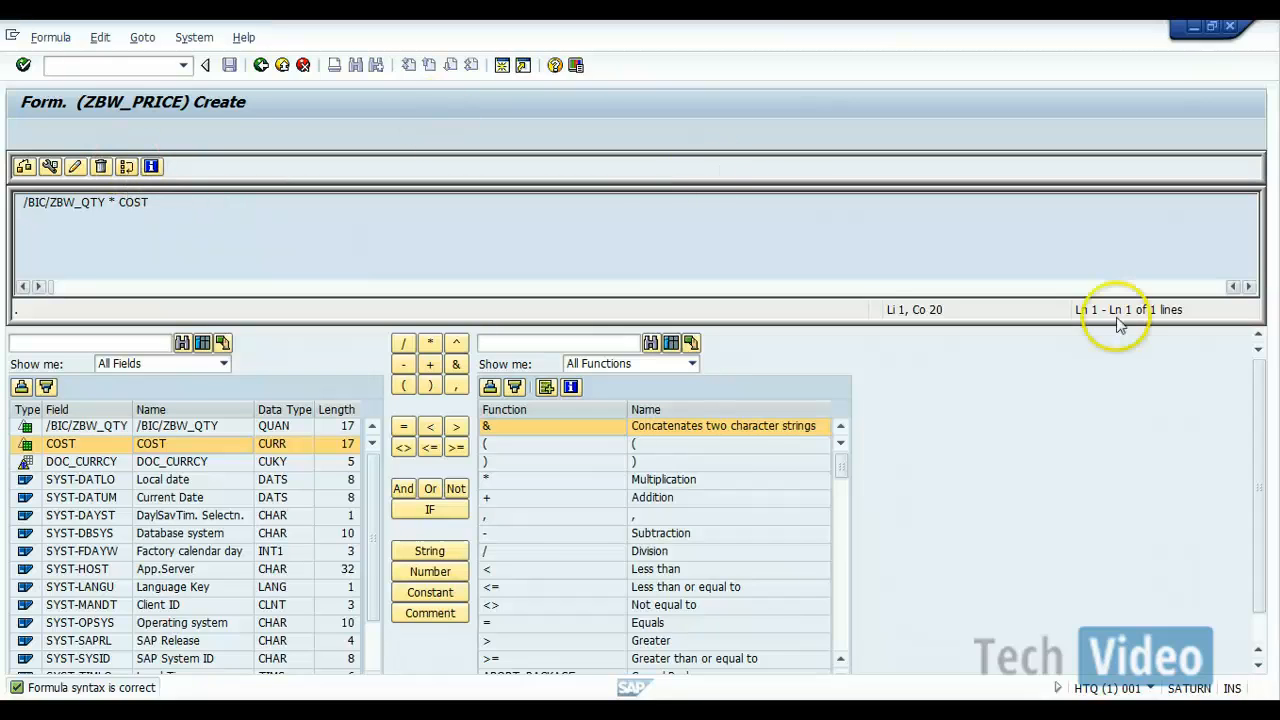
drag(1262, 457, 1260, 390)
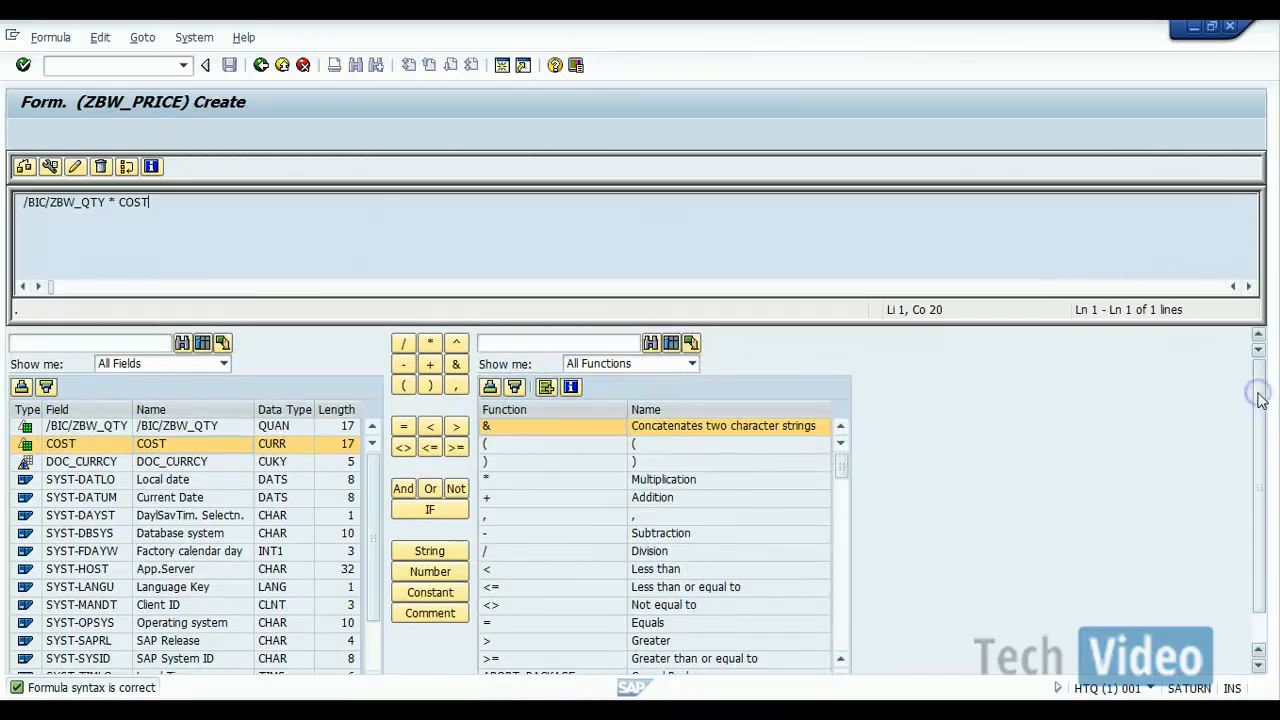
click(260, 75)
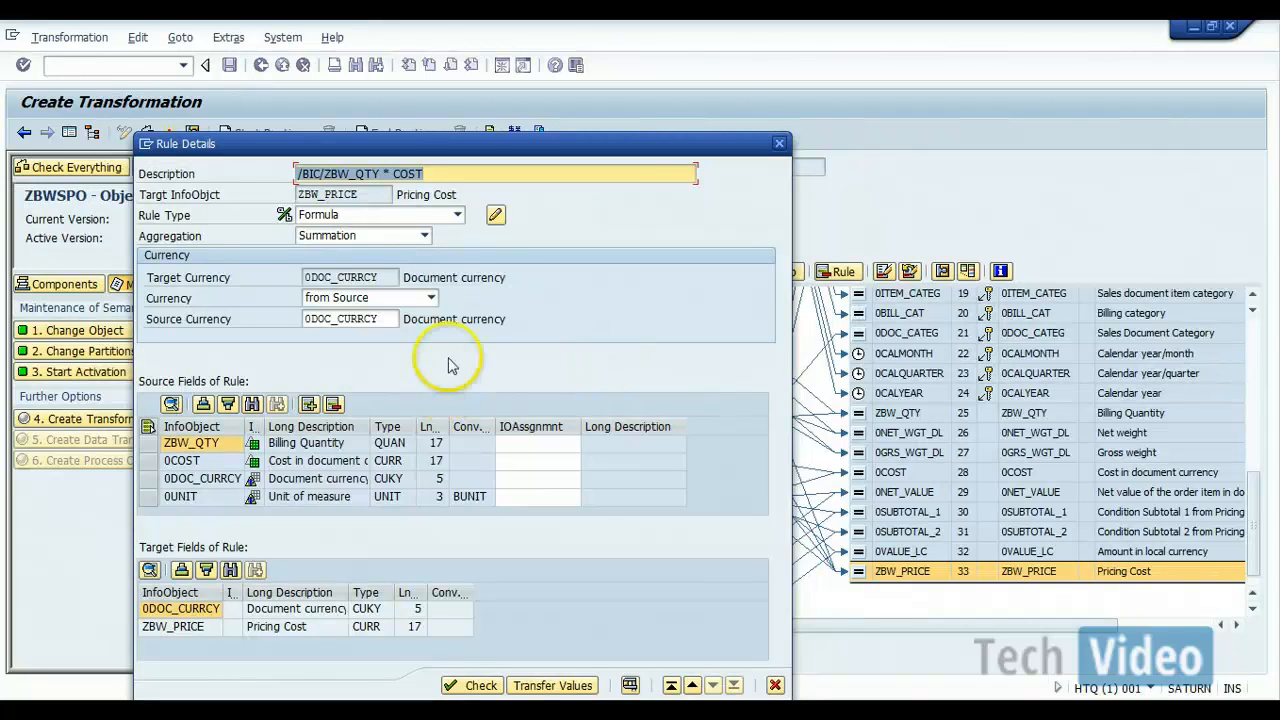
Step: Check the ZBW_PRICE rule and transfer it into the transformation, and run a check on the whole transformation
click(484, 686)
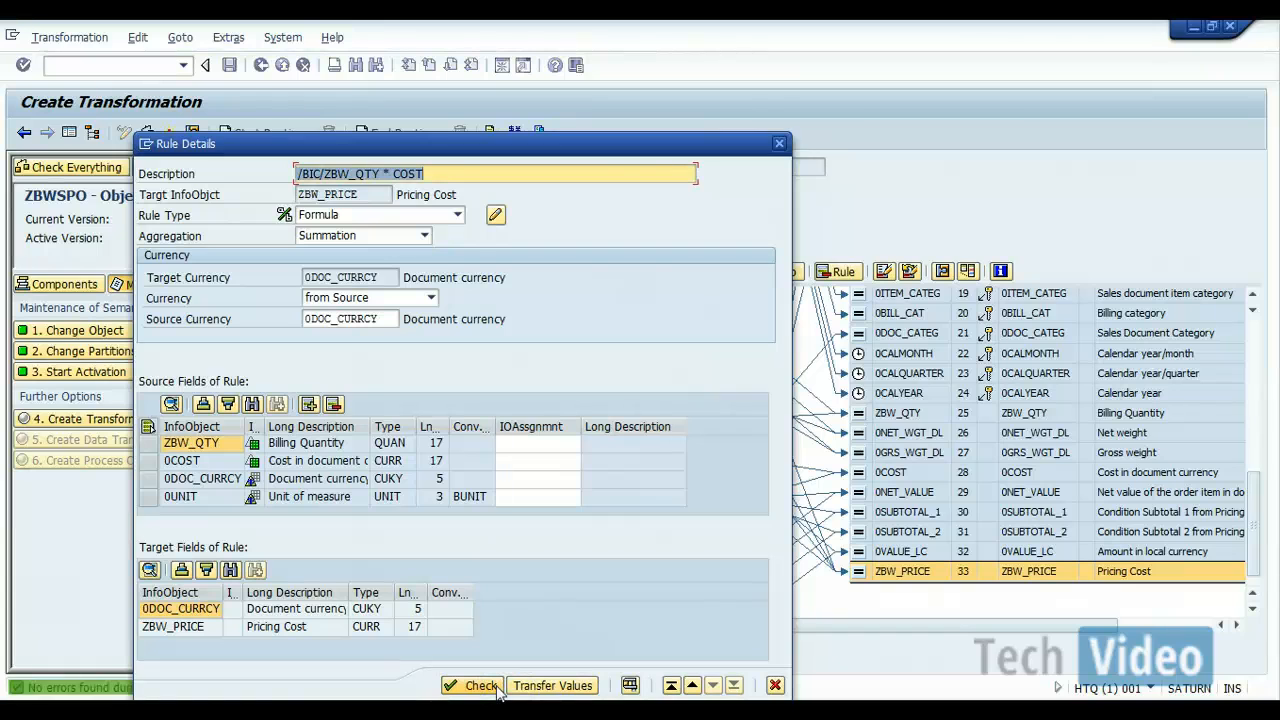
click(552, 686)
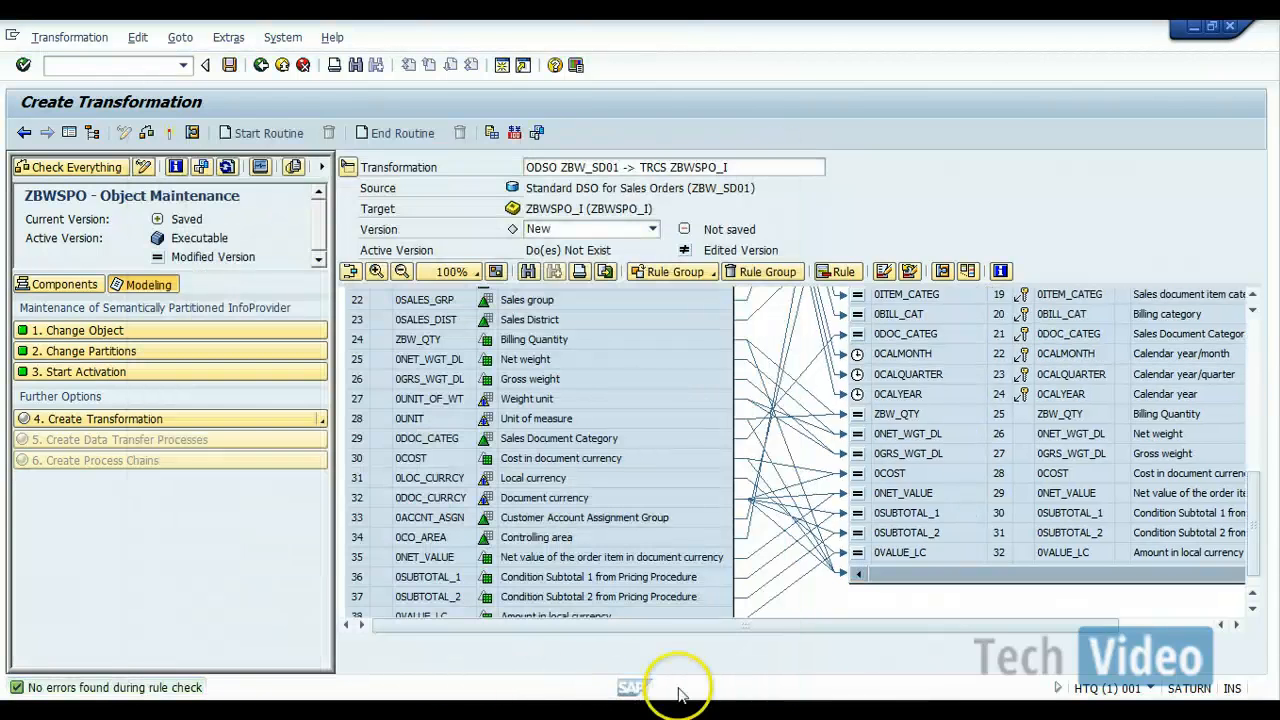
click(933, 553)
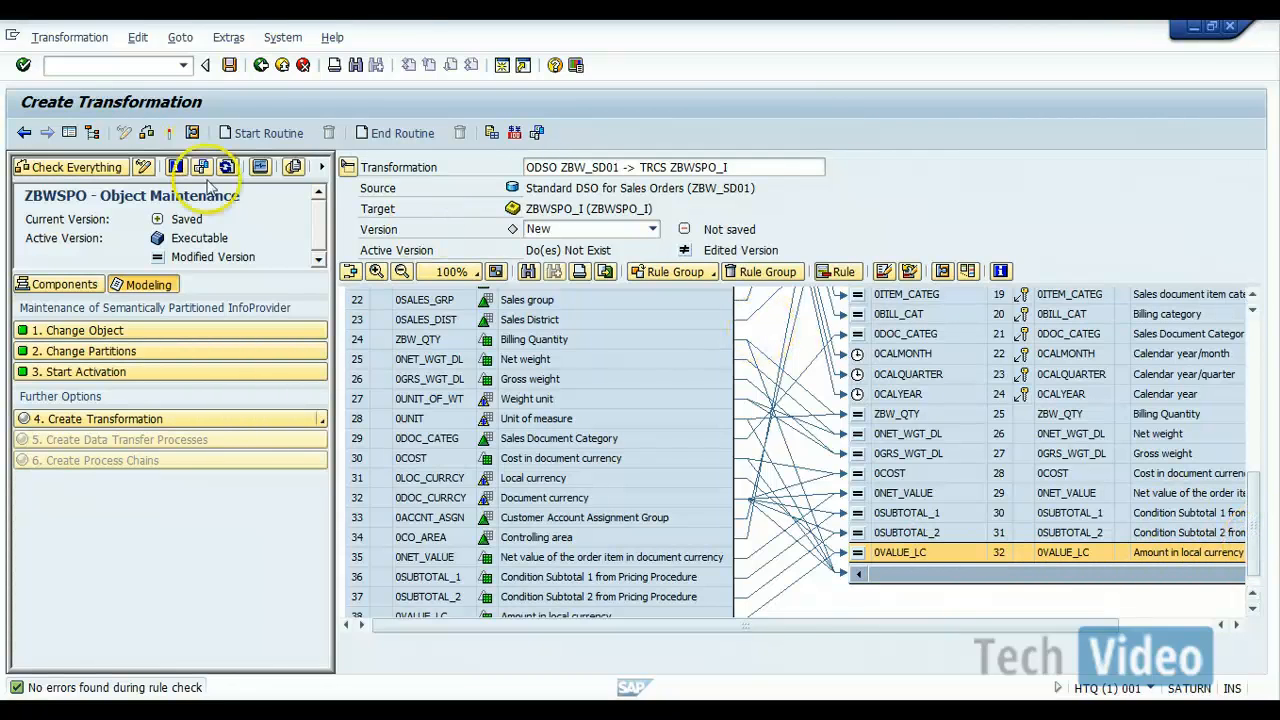
click(146, 134)
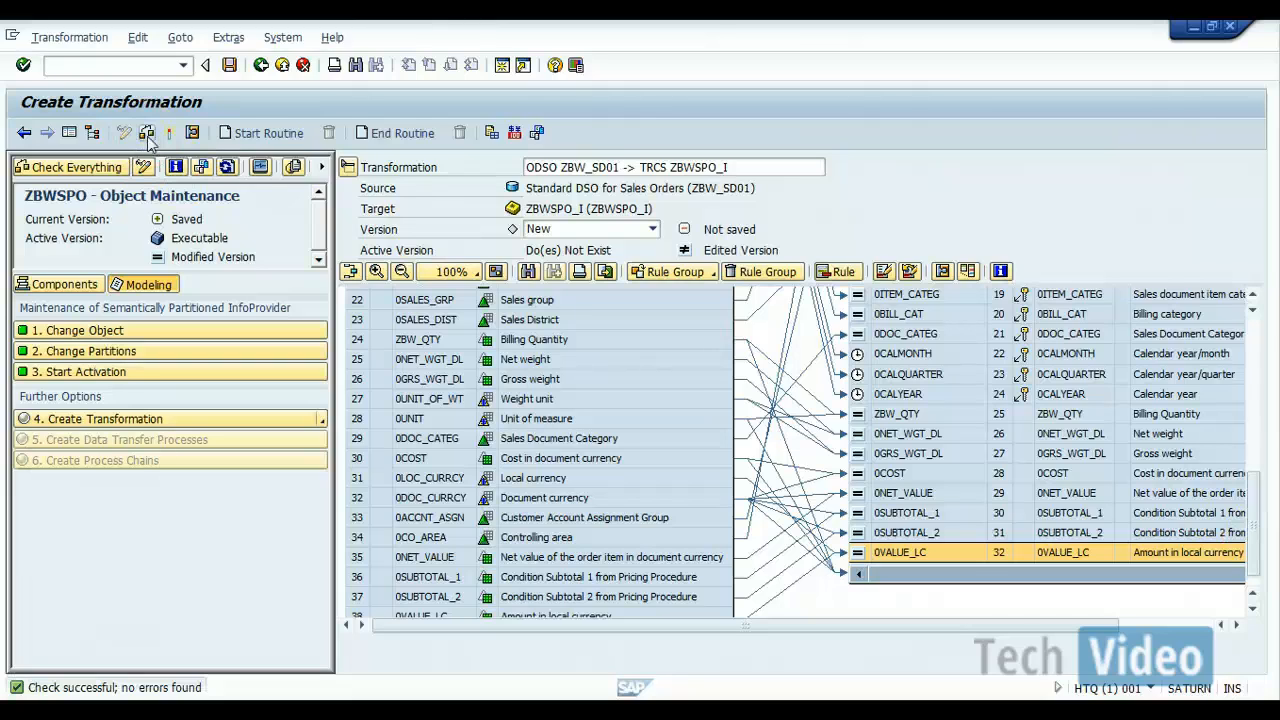
Step: Activate the transformation from DSO ZBW_SD01 to ZBWSPO_I and switch from Word back to the SAP transformation window
click(170, 134)
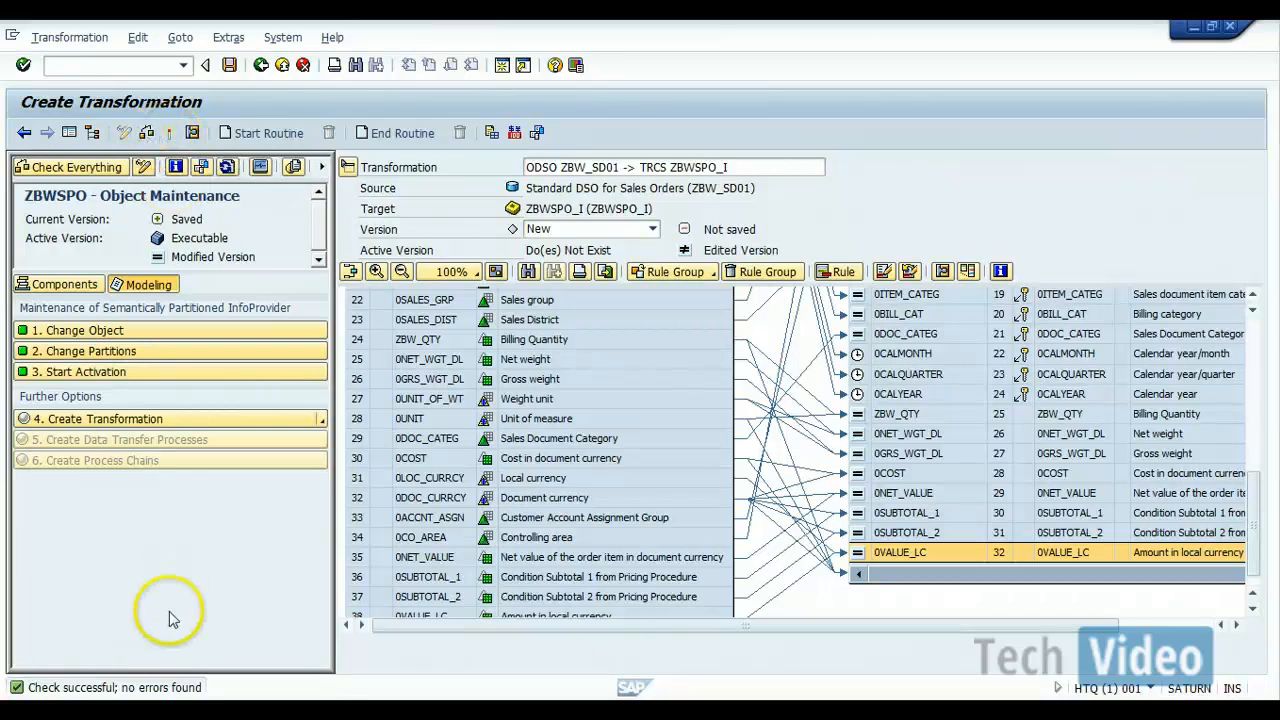
click(170, 133)
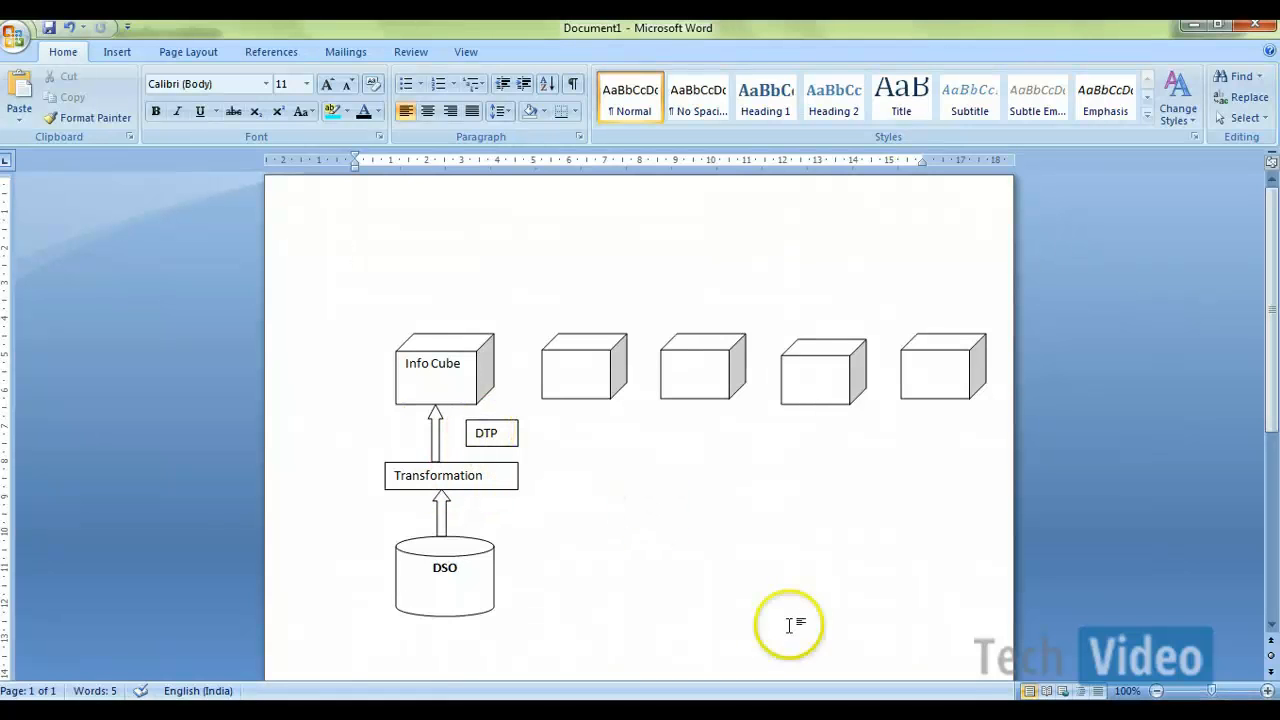
mouse_move(720, 705)
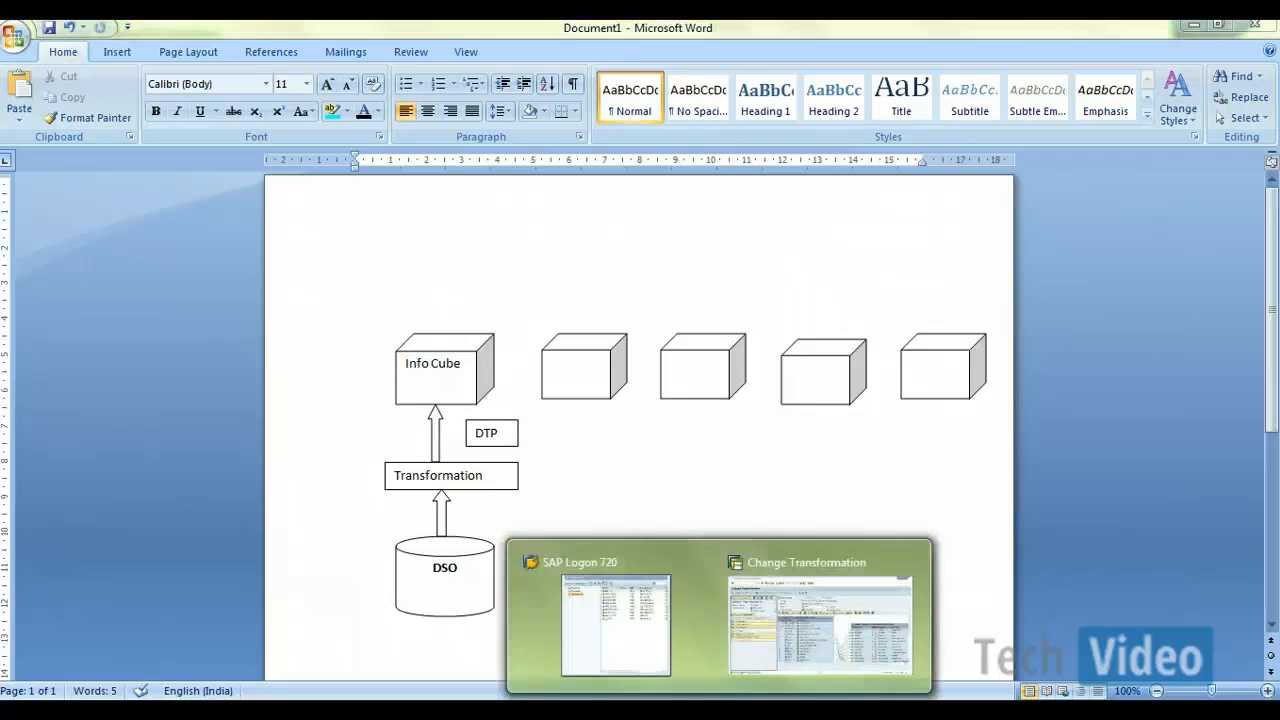
click(840, 600)
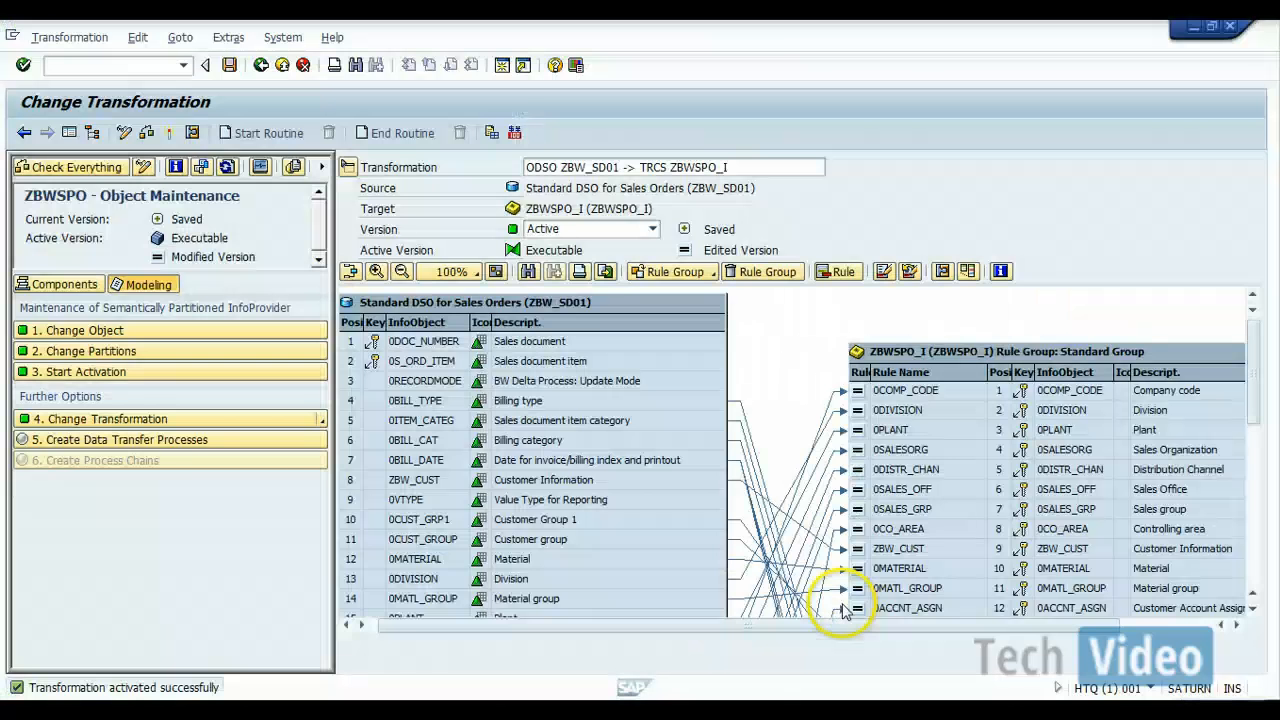
Step: Start creating data transfer processes for ZBWSPO and copy the Standard DTP template as "DSO to SPO Info Cube"
click(214, 443)
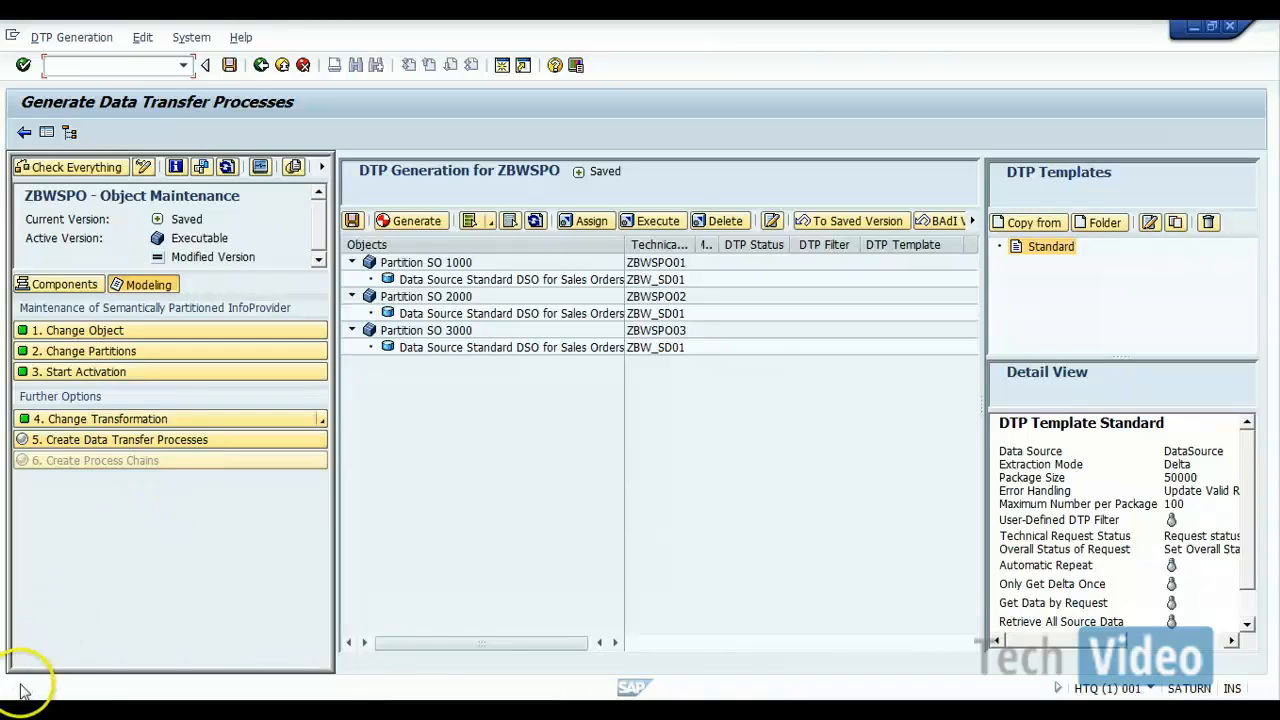
click(743, 426)
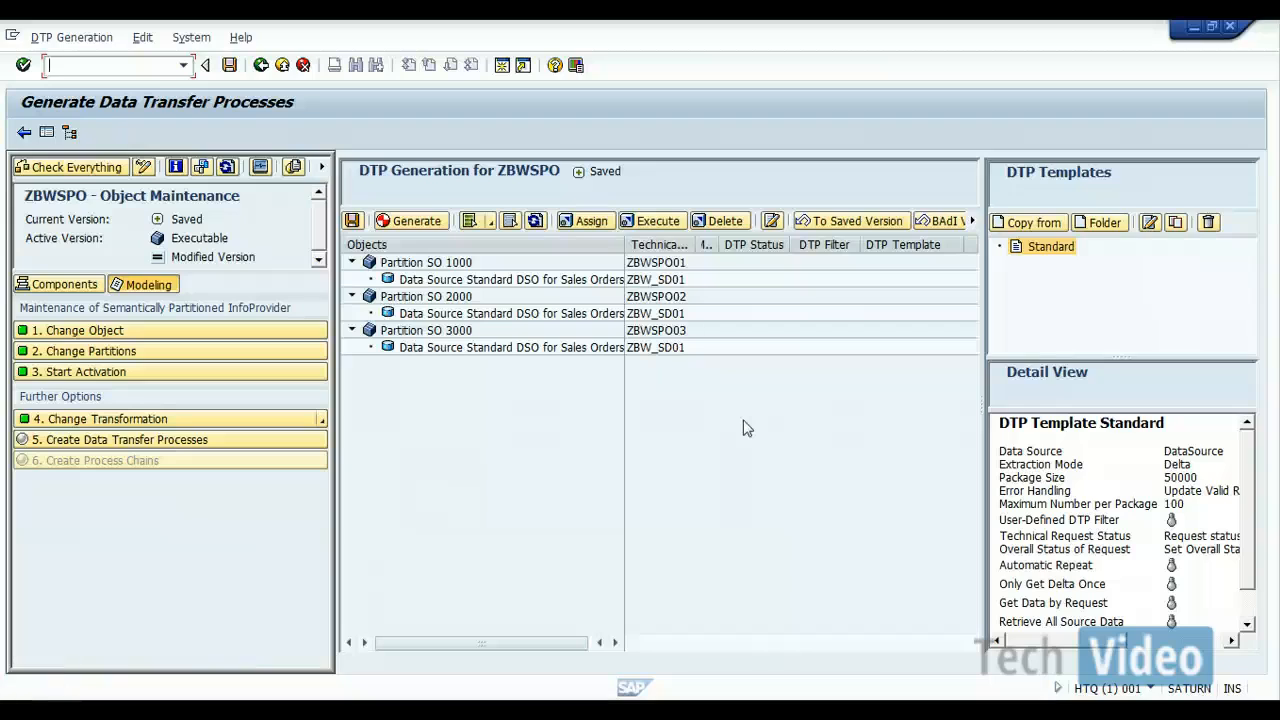
click(1048, 256)
click(1048, 256)
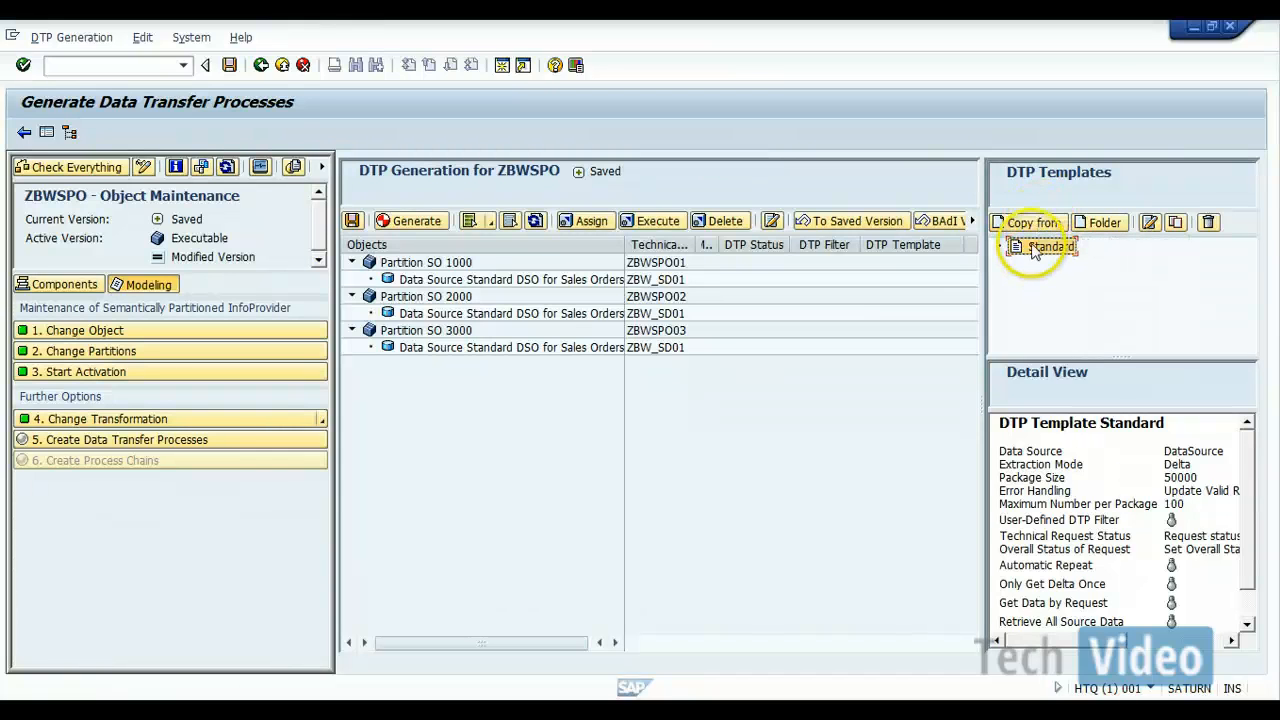
click(1030, 224)
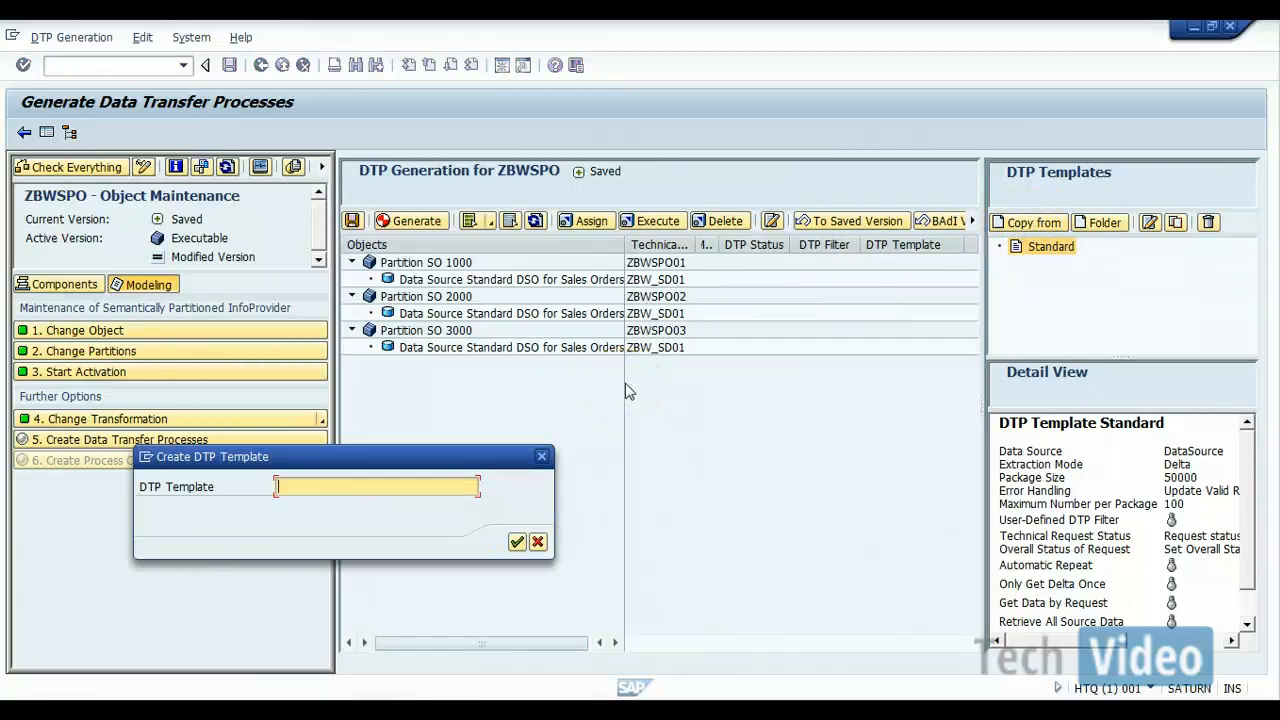
text(DSO to SPO Info Cube)
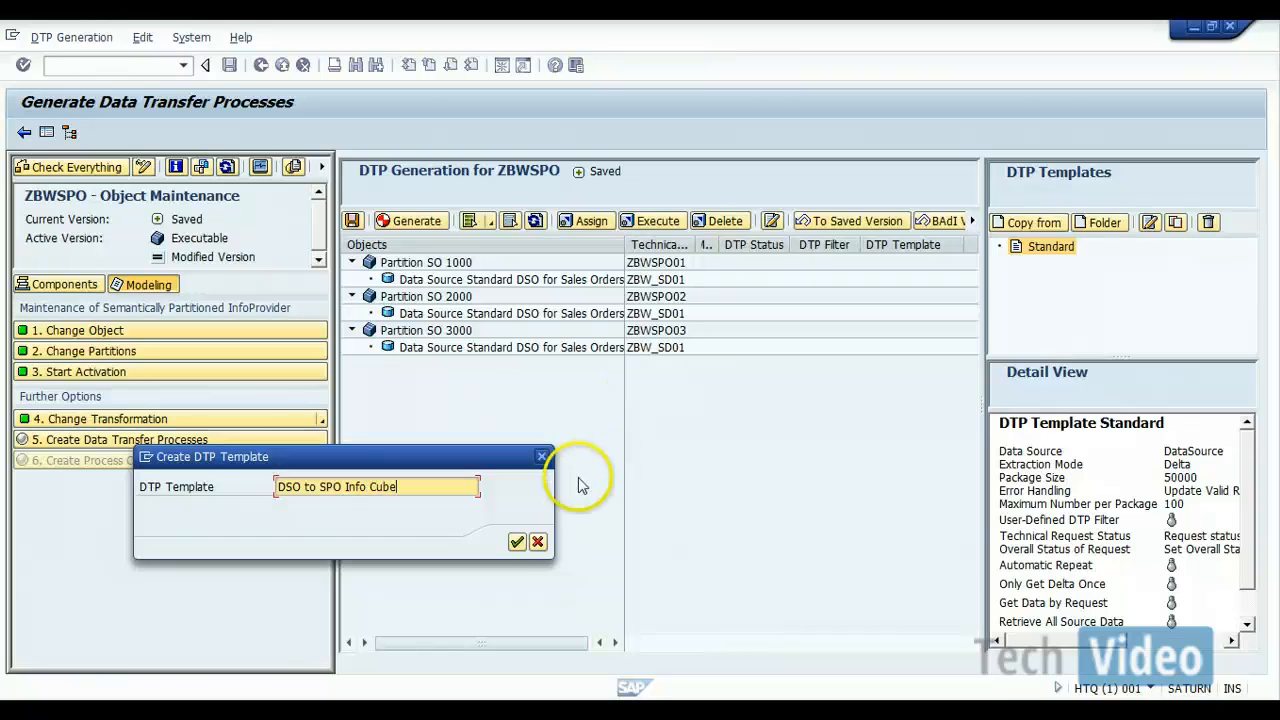
click(516, 541)
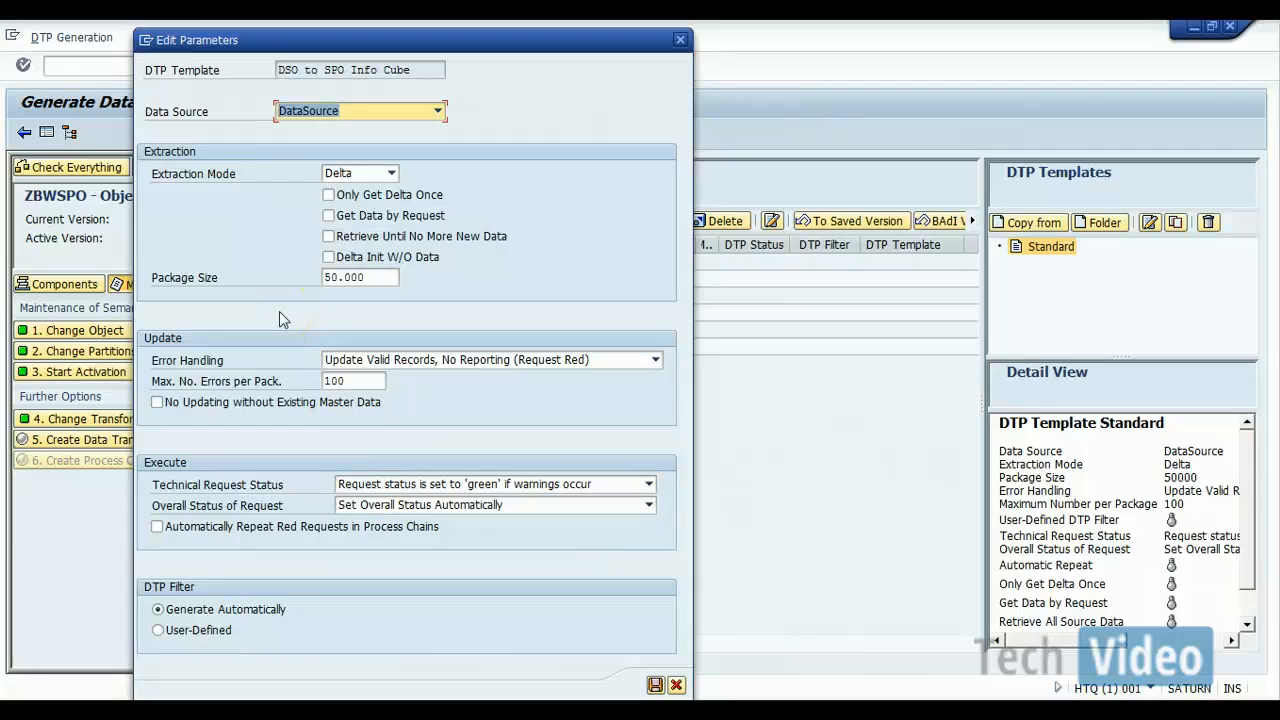
Step: Set the new DTP template's data source to DataStore Object and save its parameters
click(437, 113)
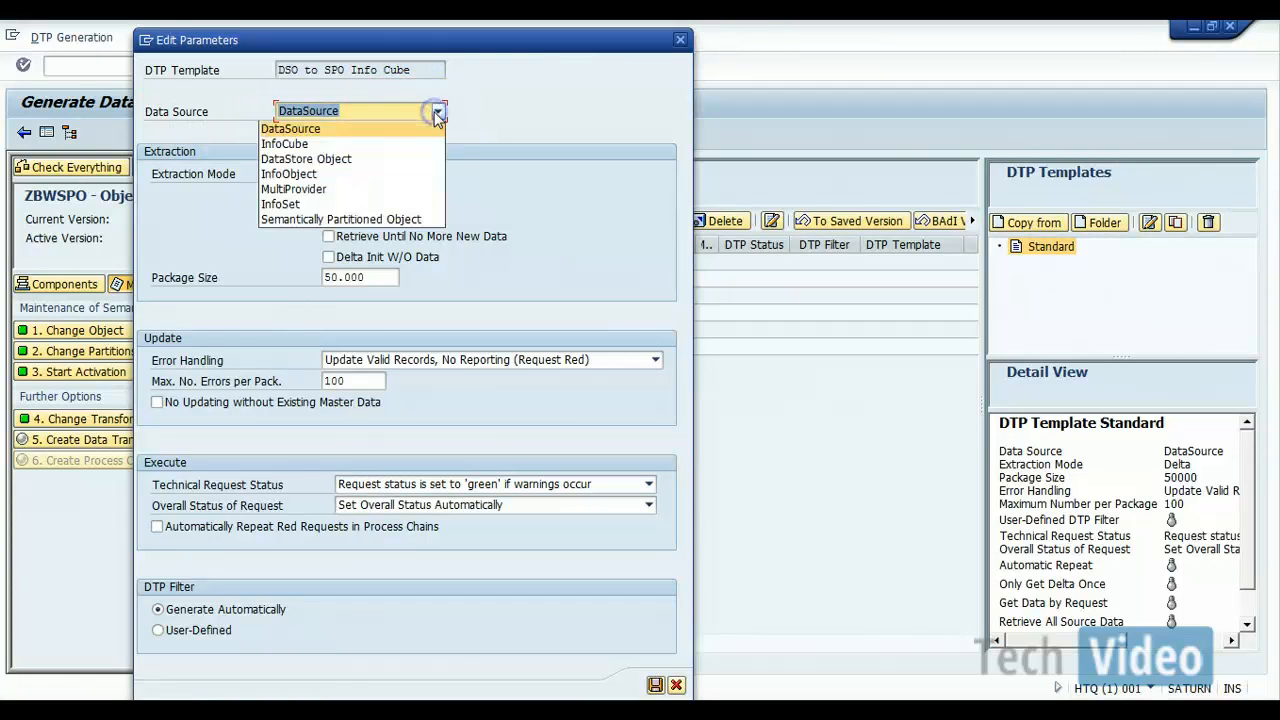
click(337, 161)
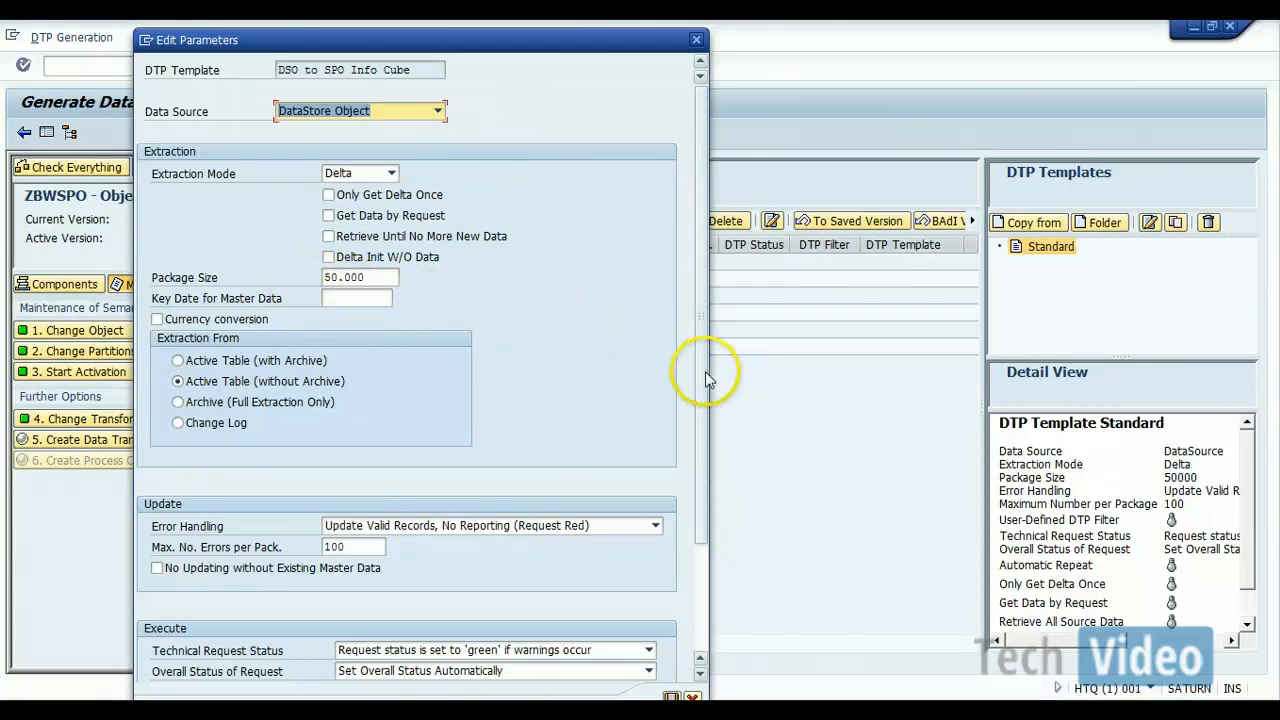
drag(705, 378, 705, 487)
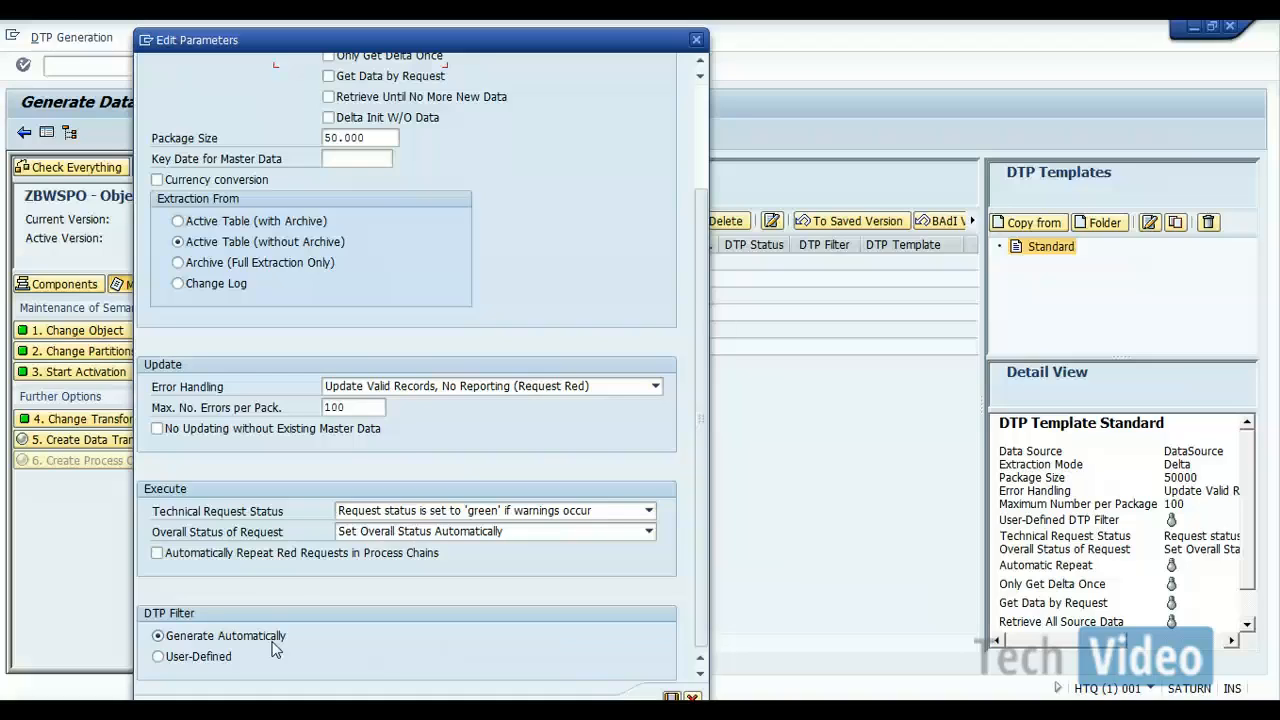
click(669, 697)
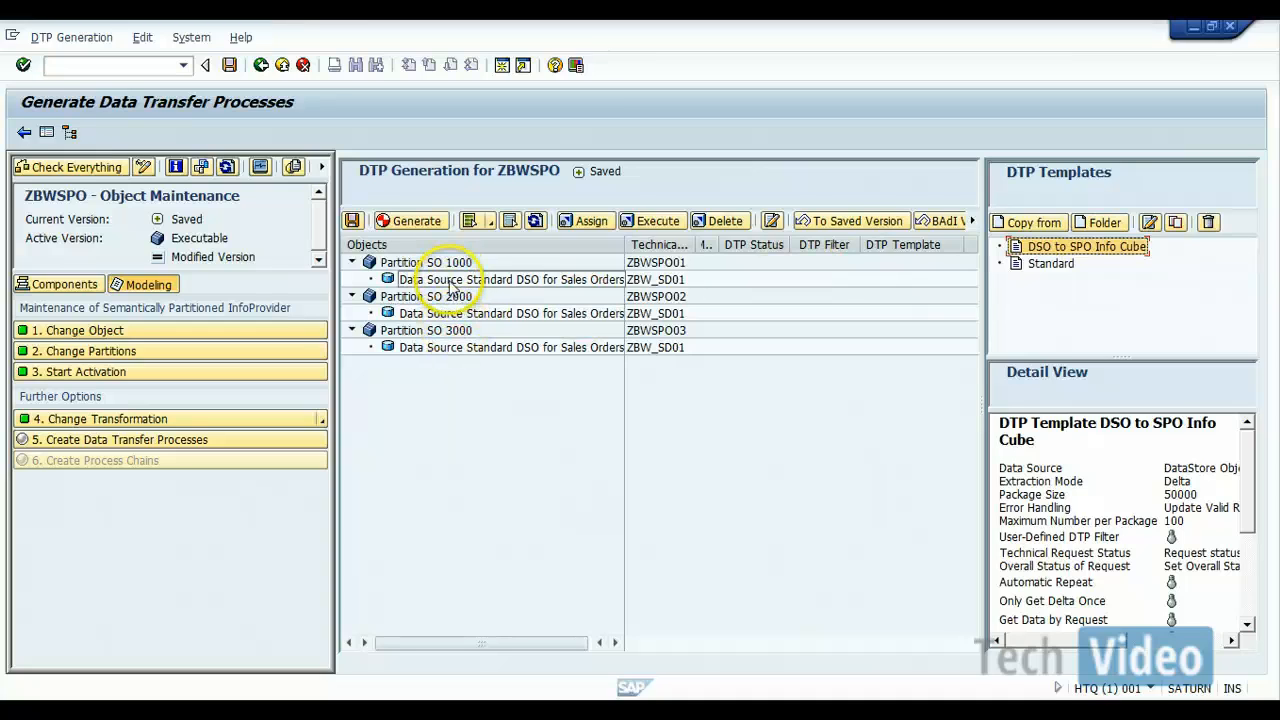
Step: Assign DTPs based on the "DSO to SPO Info Cube" template to the ZBW_SD01 data sources of partitions SO 1000, 2000 and 3000
click(460, 347)
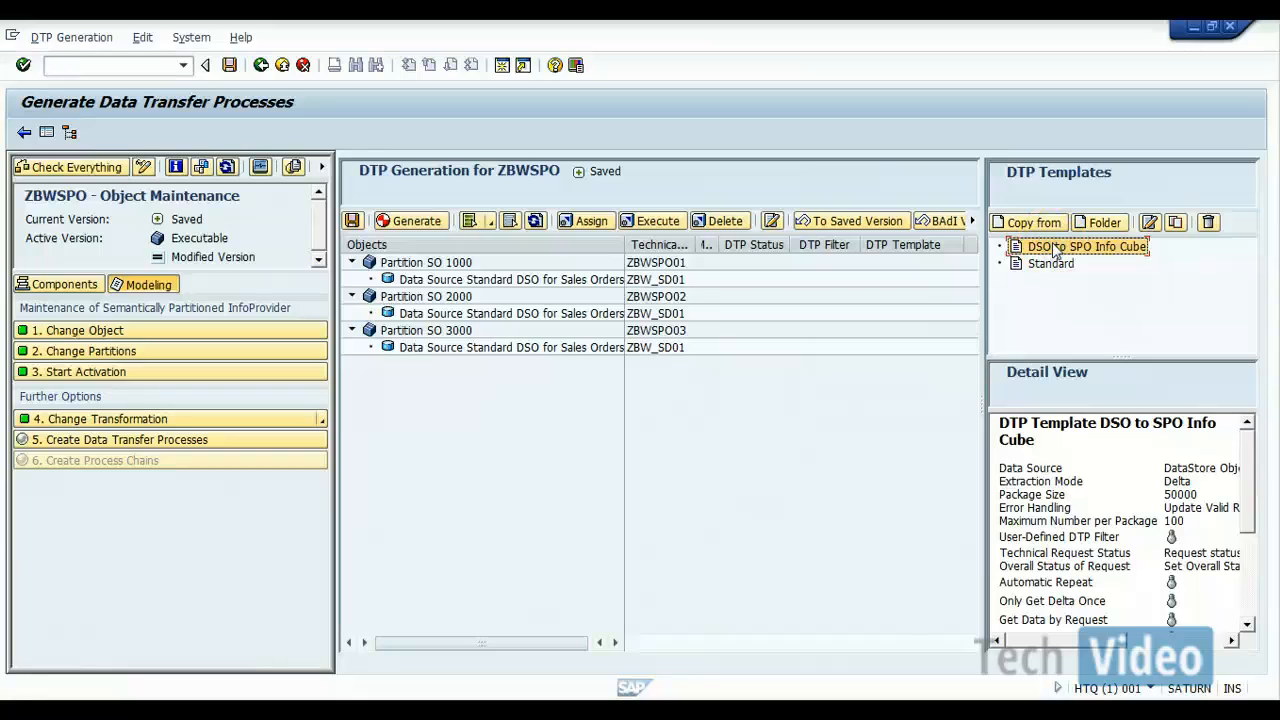
drag(1055, 252, 468, 286)
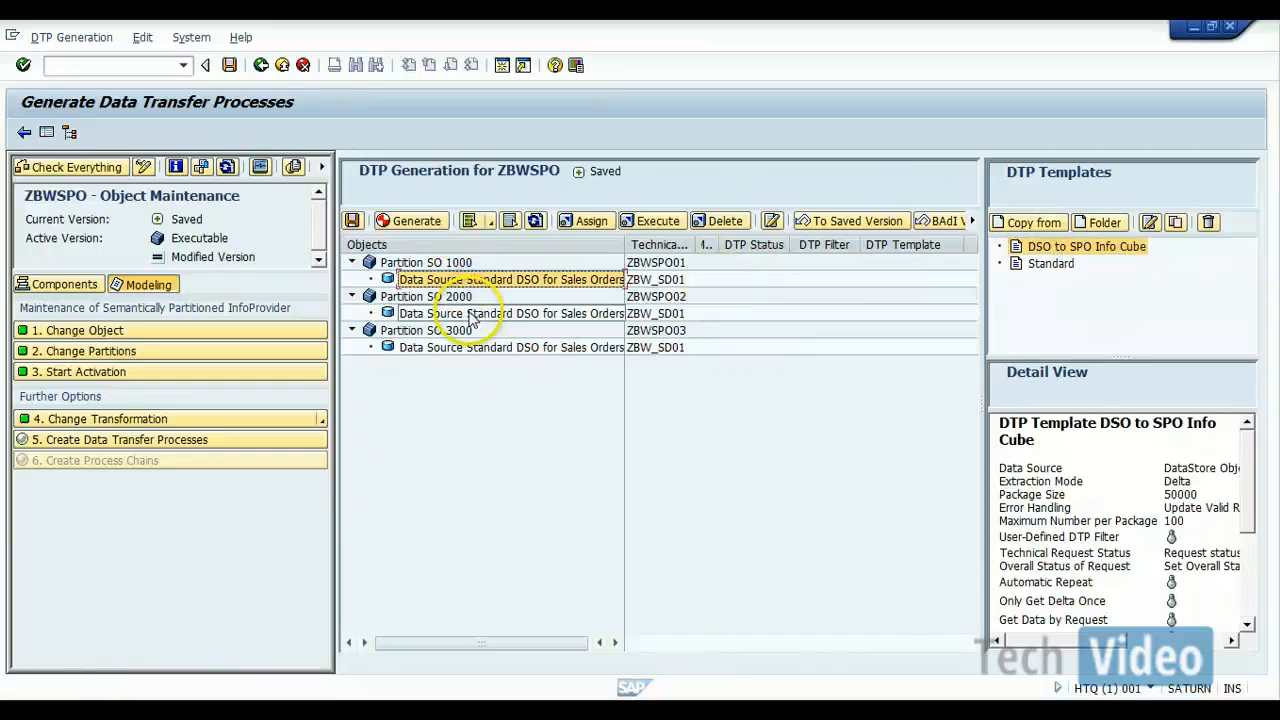
ctrl+click(474, 315)
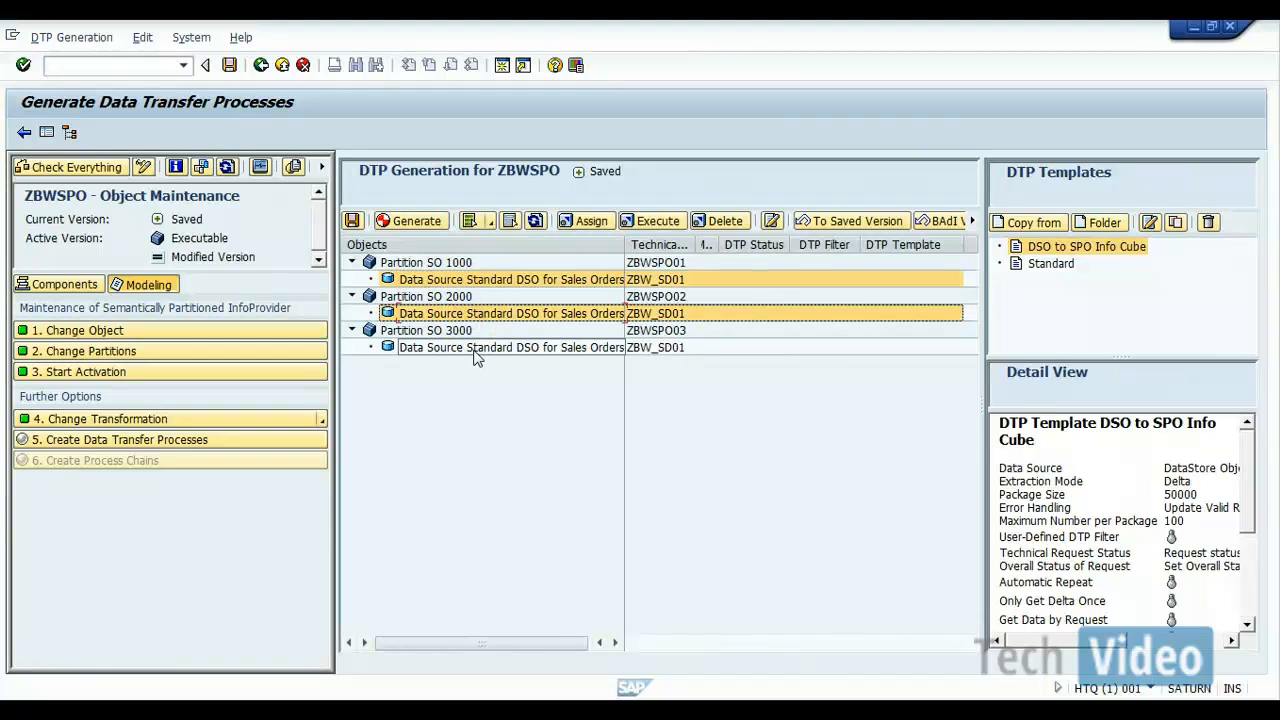
ctrl+click(474, 349)
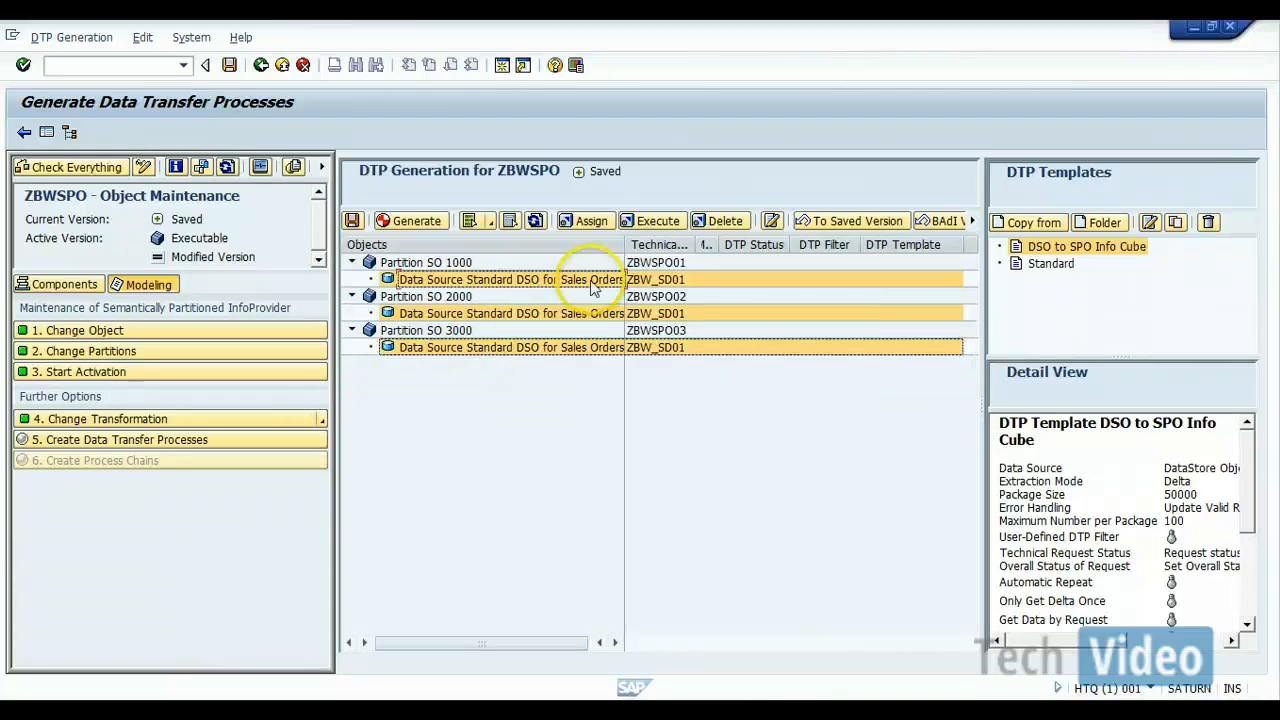
click(588, 226)
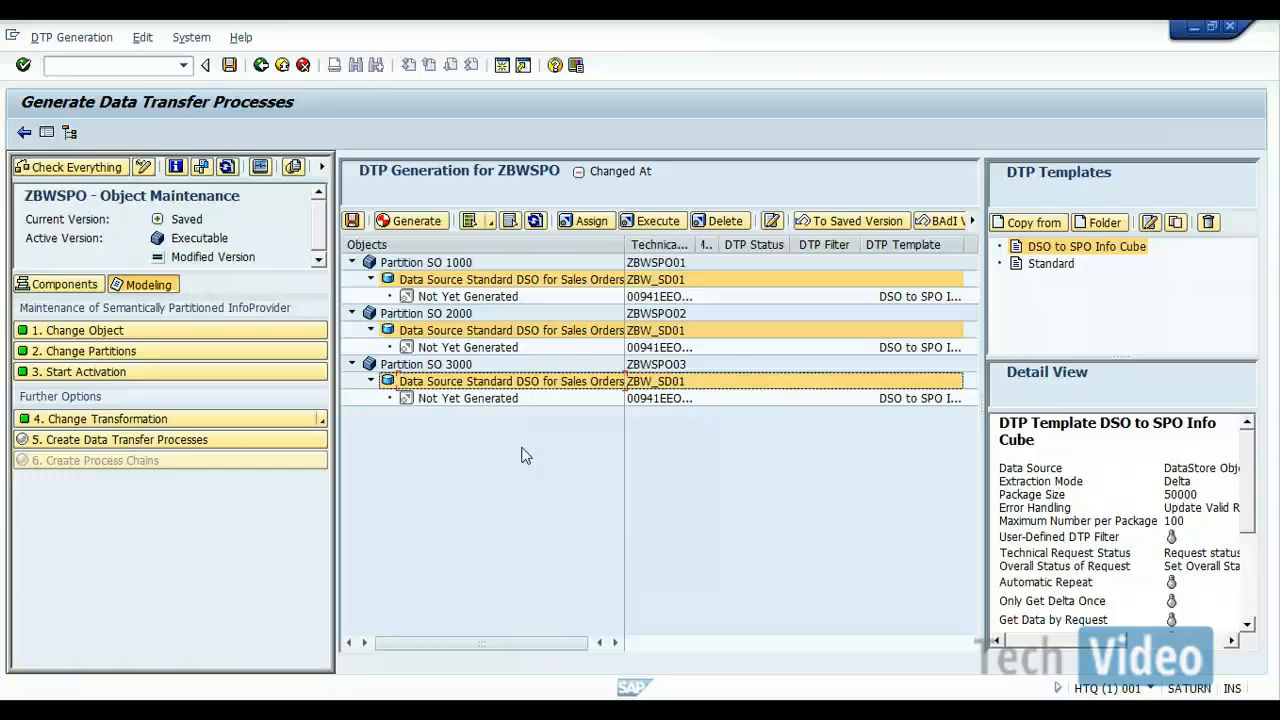
Step: Generate the not yet generated DTPs of all three partitions together
click(505, 283)
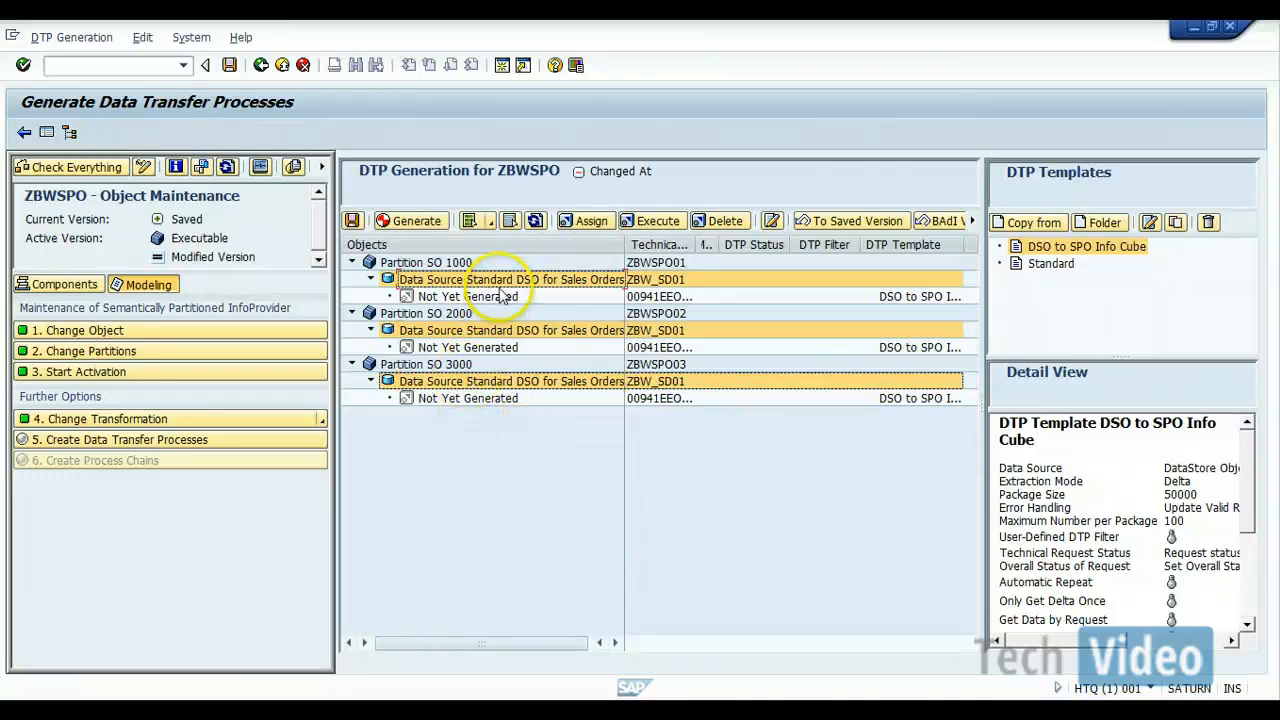
click(503, 298)
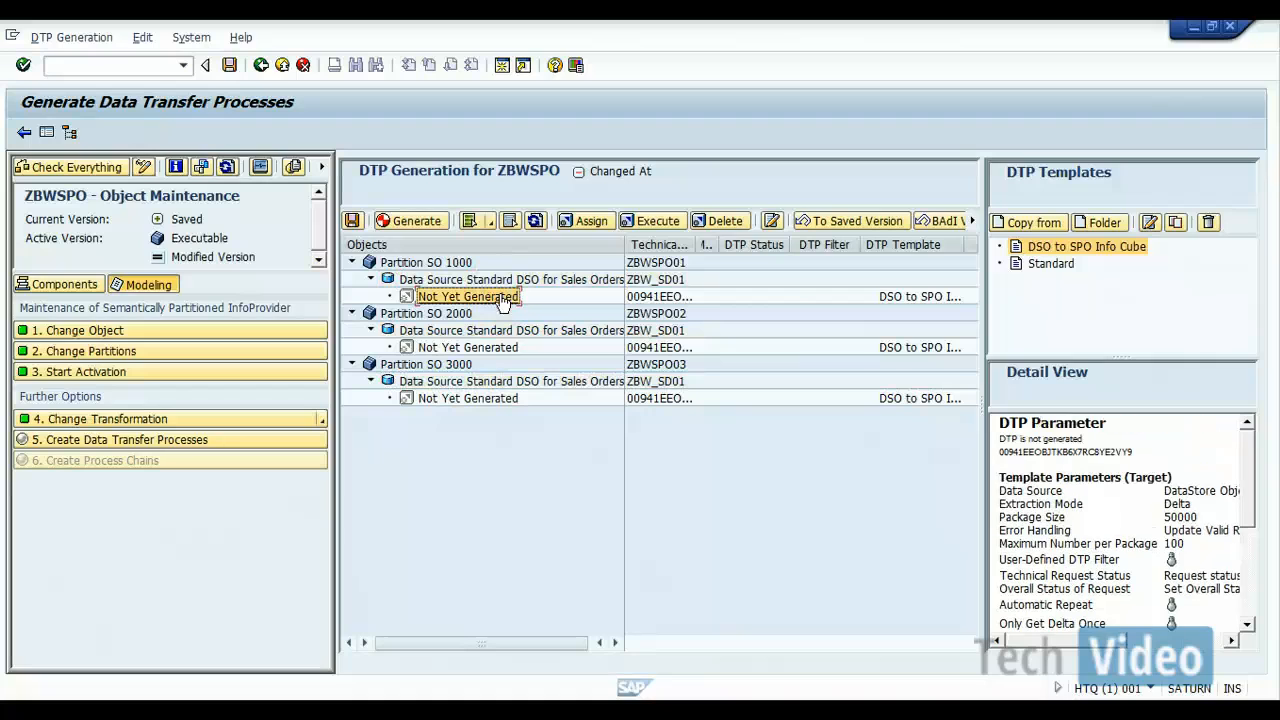
click(503, 350)
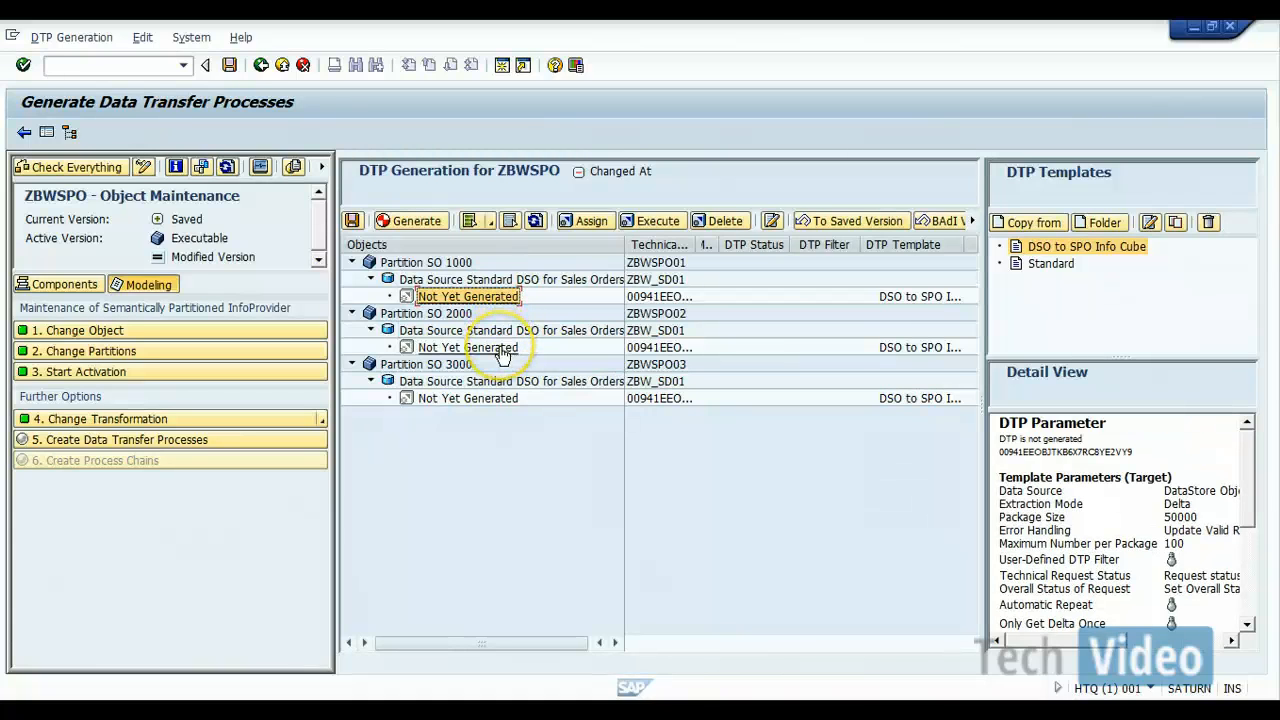
ctrl+click(497, 399)
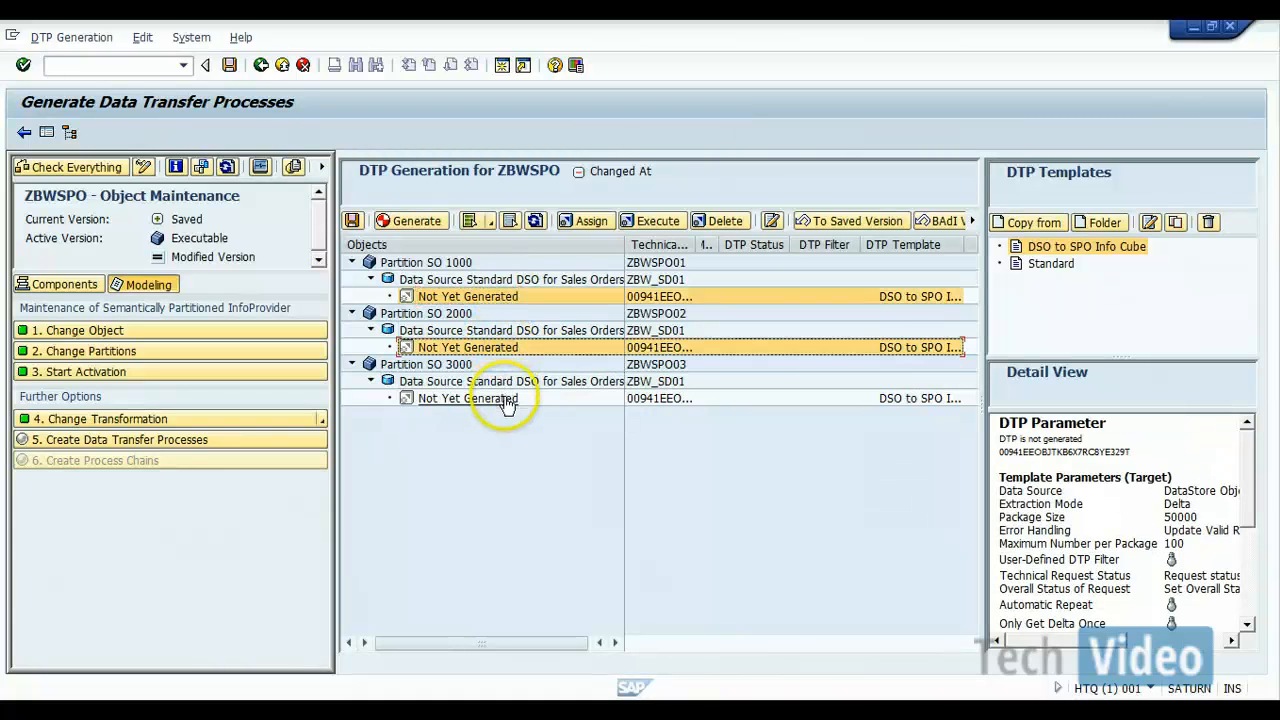
click(405, 224)
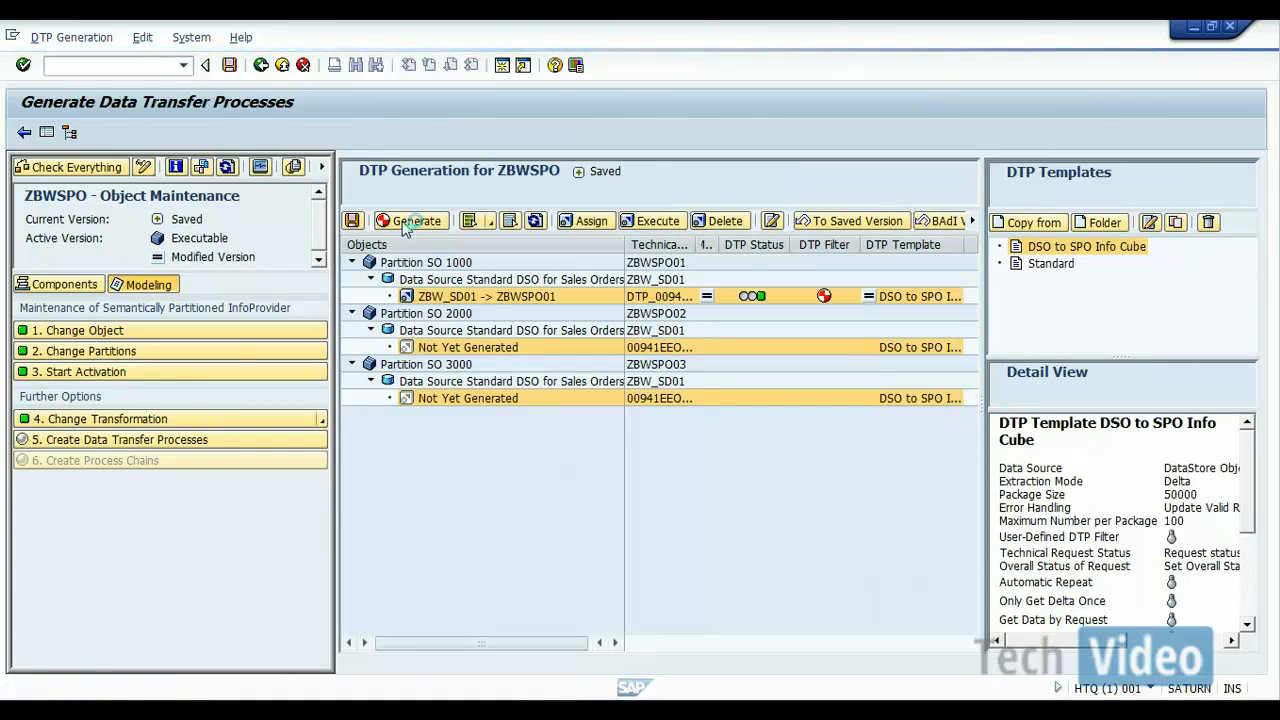
click(405, 222)
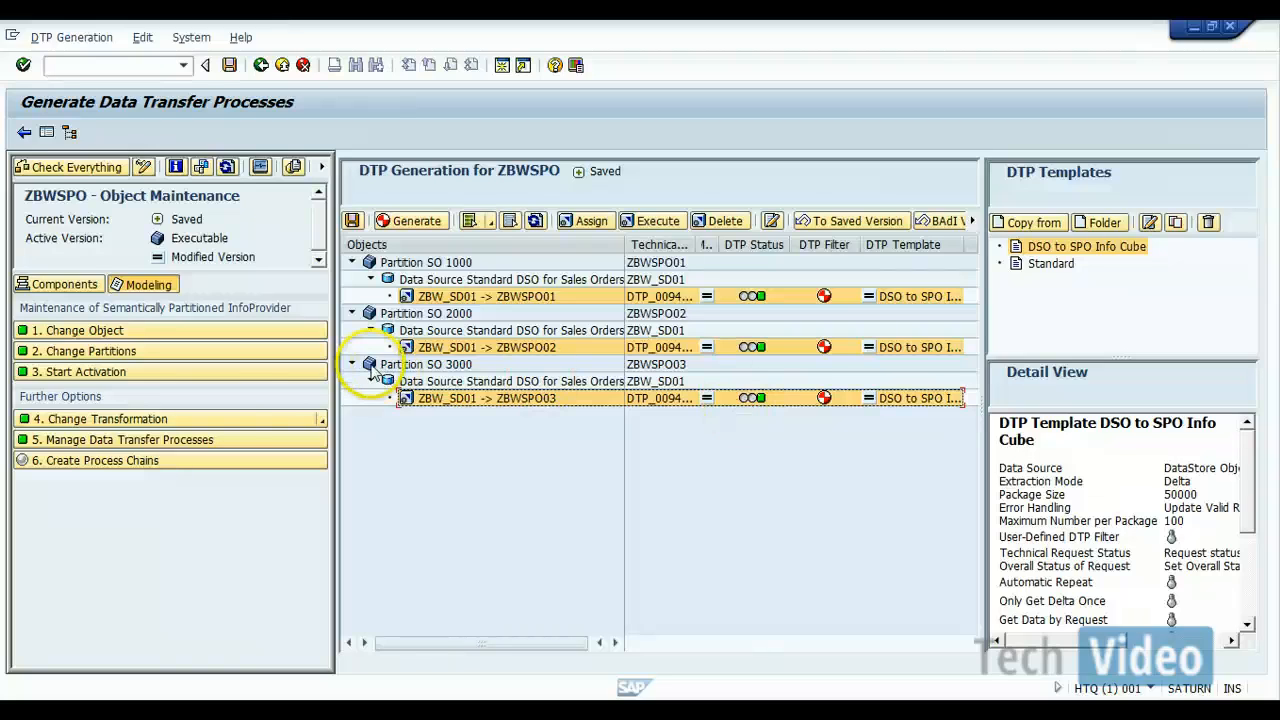
Step: Start creating process chains for ZBWSPO and add the DTPs for ZBWSPO01, ZBWSPO02 and ZBWSPO03 to the load chain
click(108, 463)
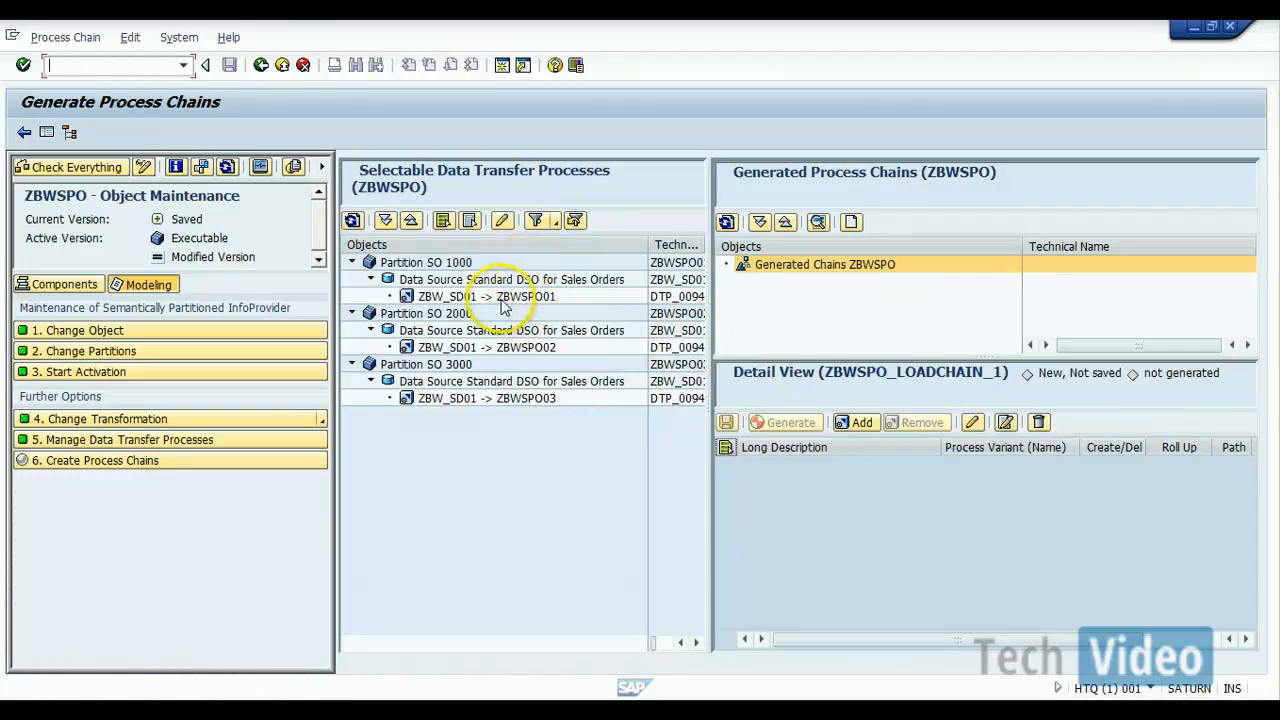
click(502, 304)
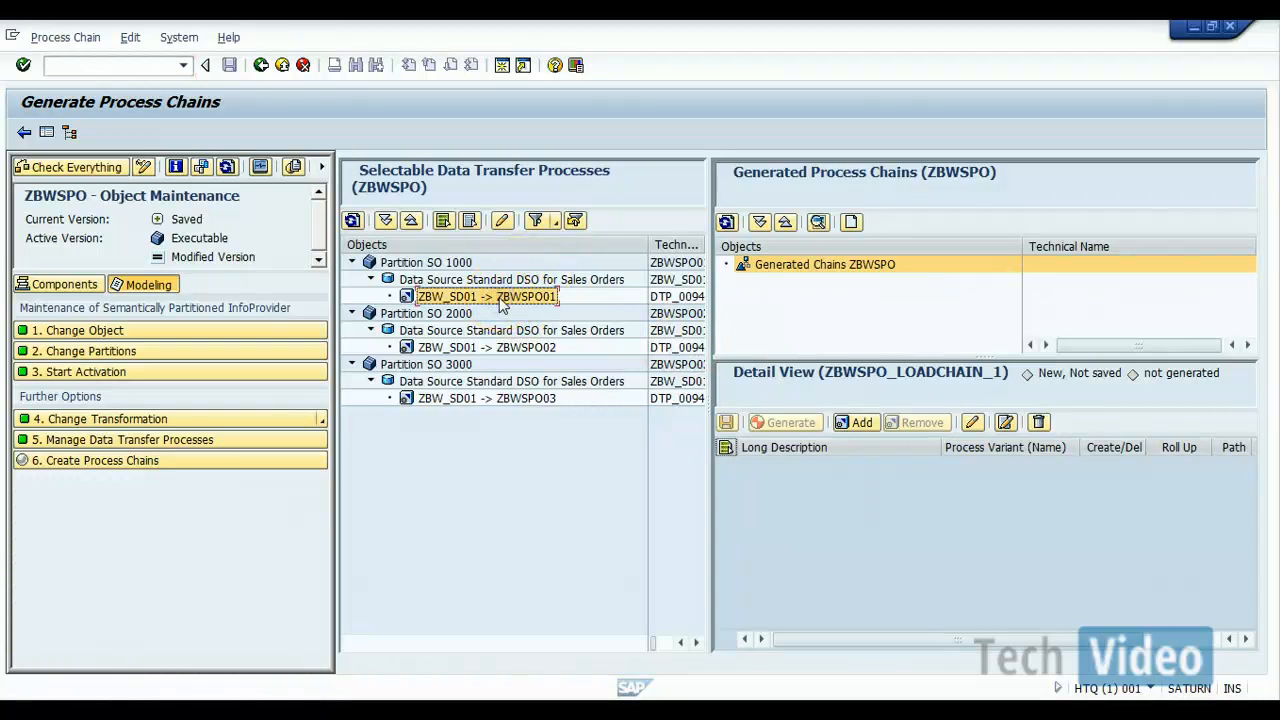
ctrl+click(507, 350)
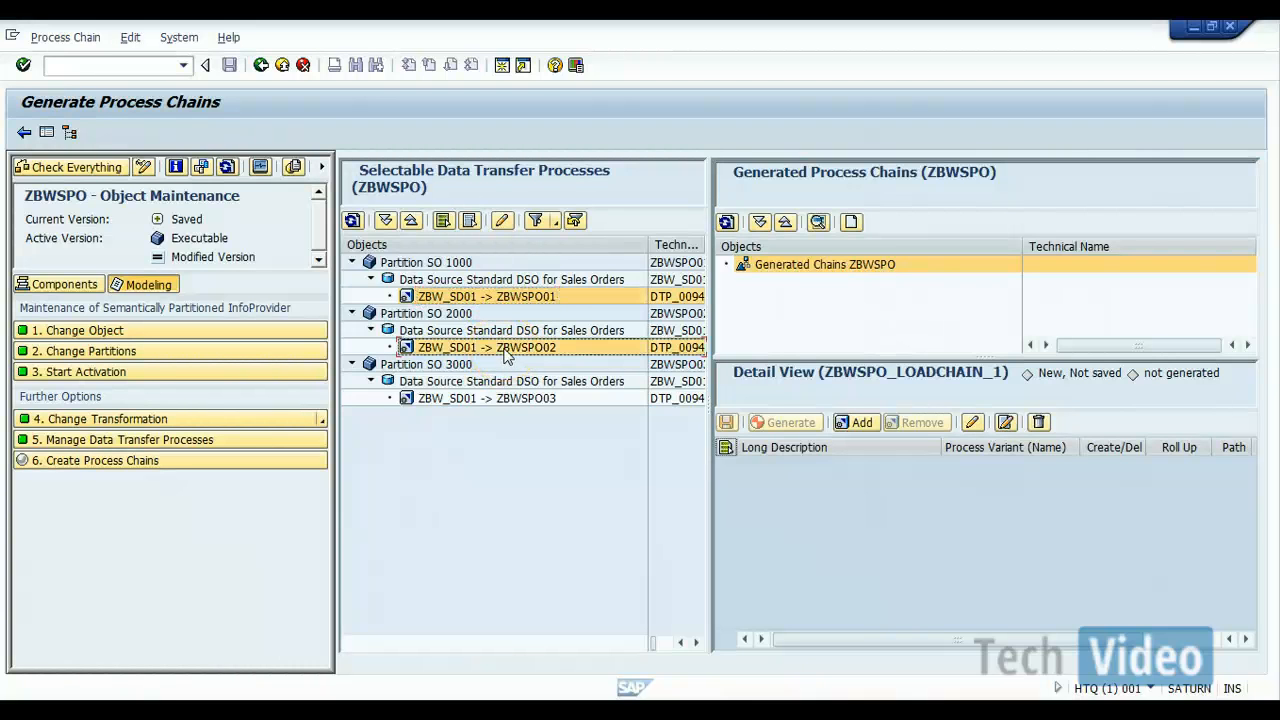
ctrl+click(518, 400)
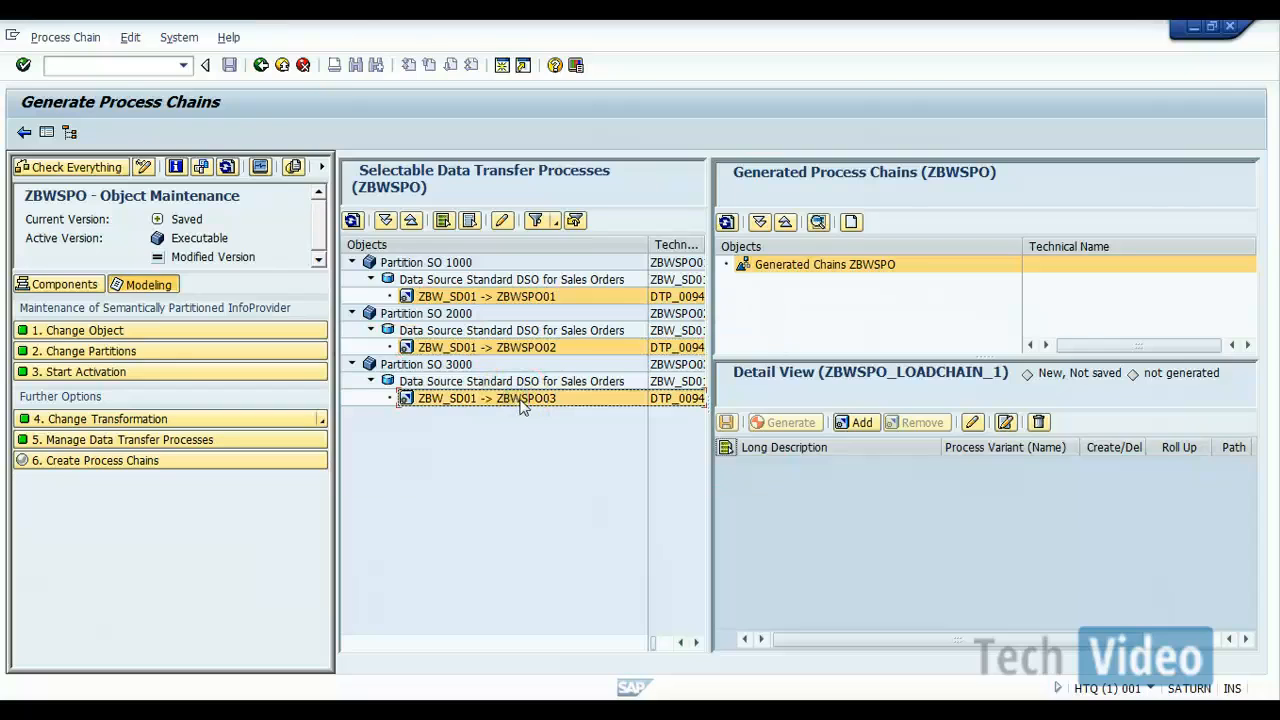
click(865, 424)
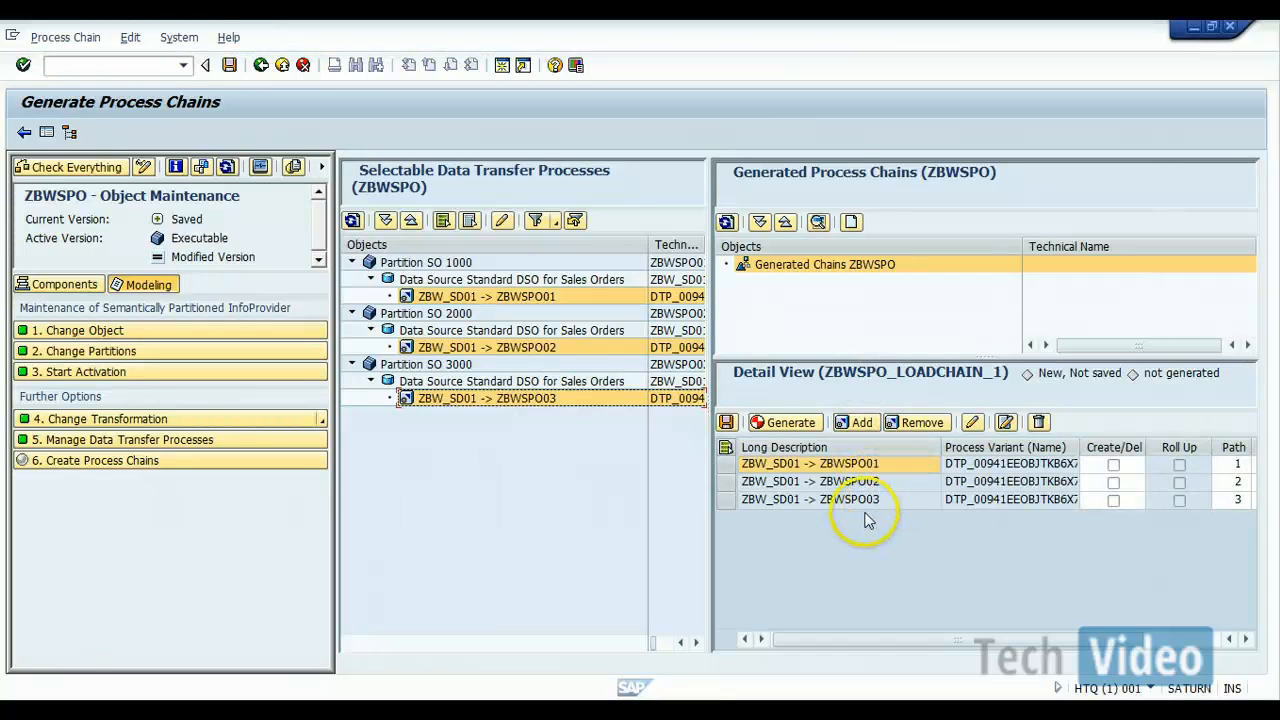
Step: Generate the process chain from all three DTPs and save its start process with direct scheduling and immediate start
click(726, 449)
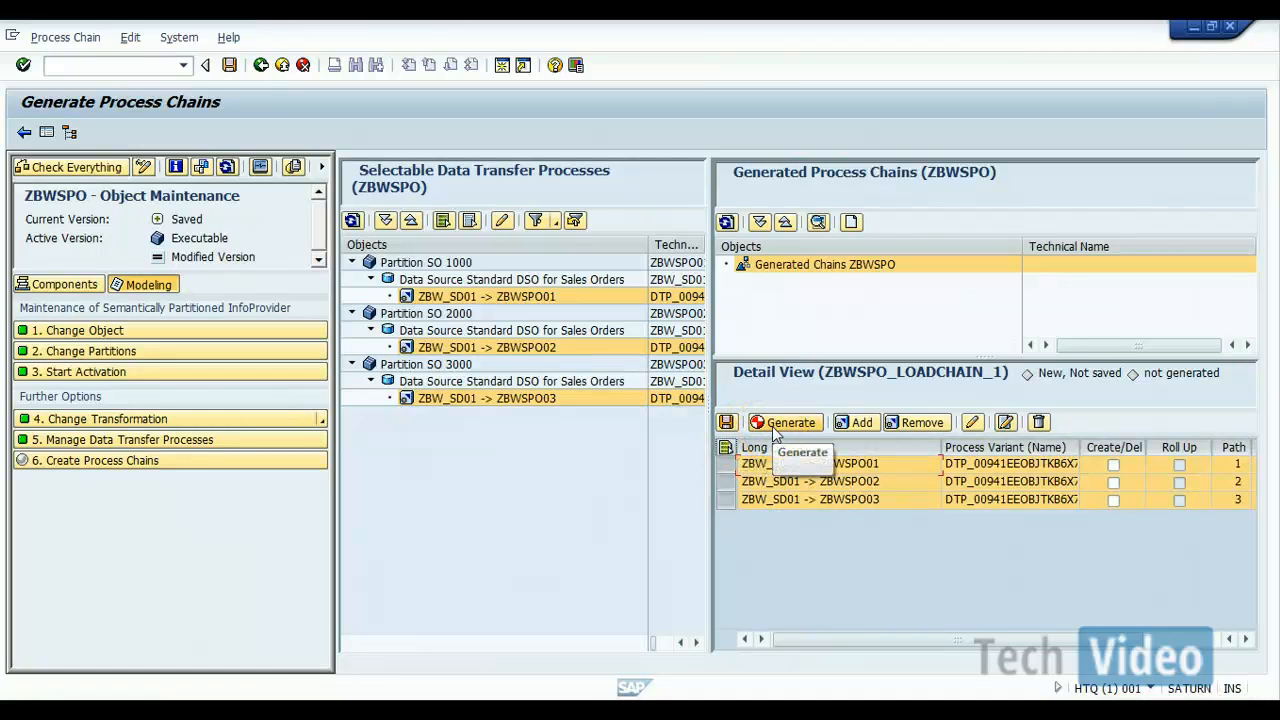
click(772, 427)
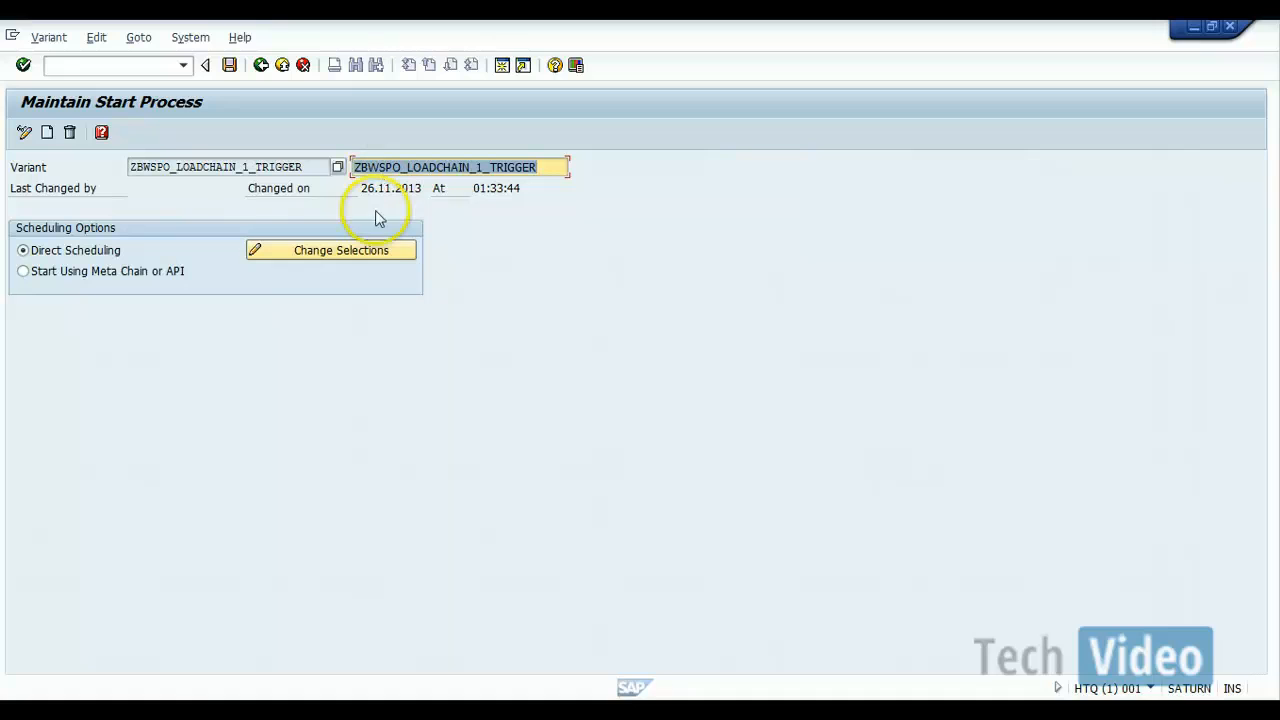
click(369, 250)
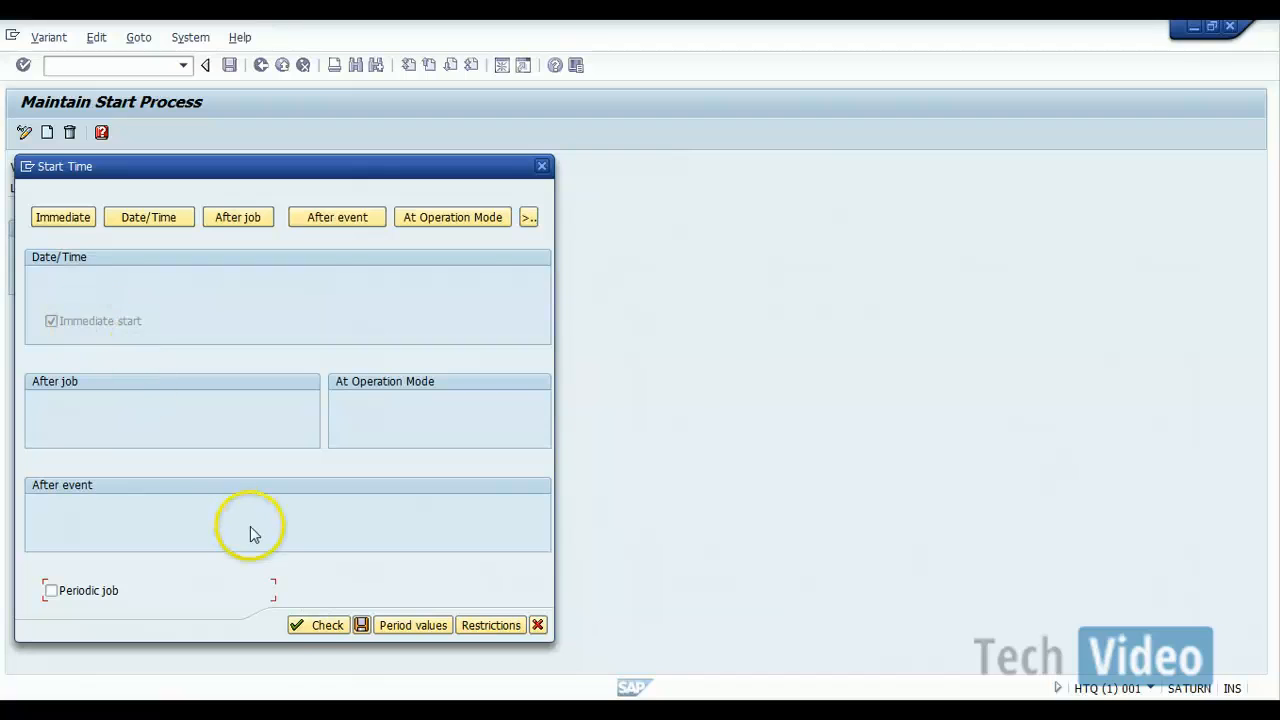
click(360, 626)
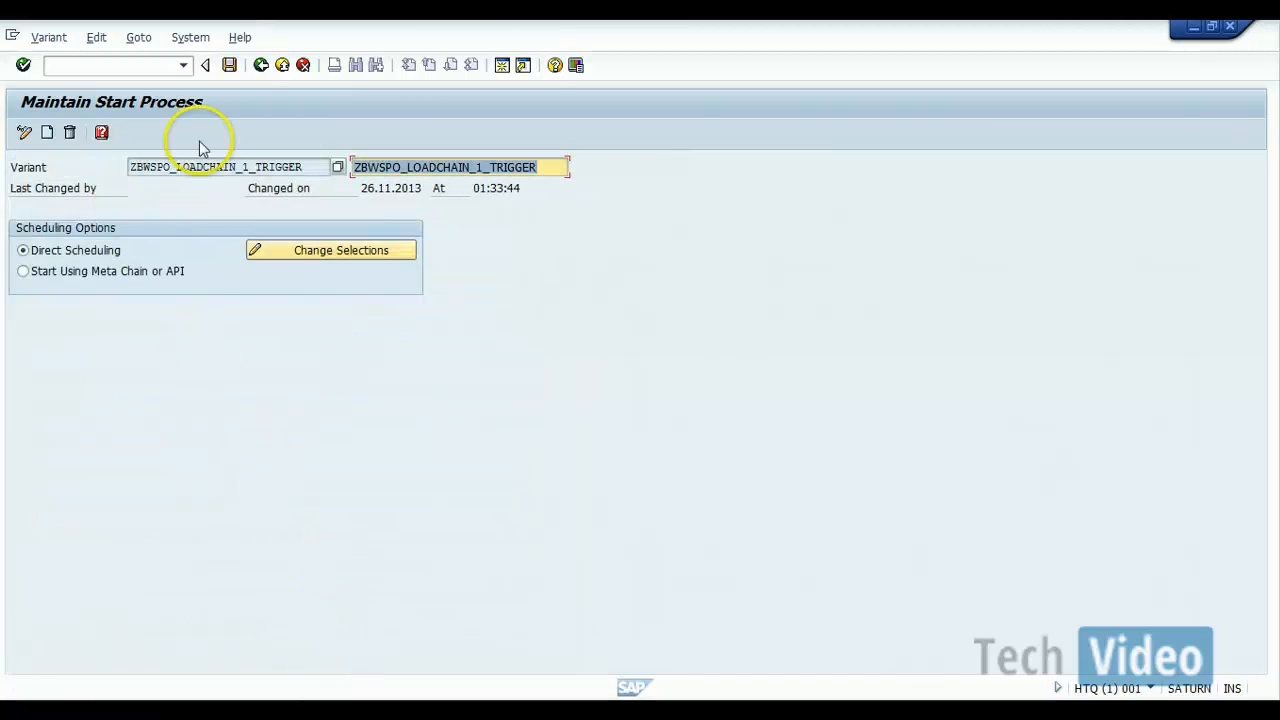
click(229, 66)
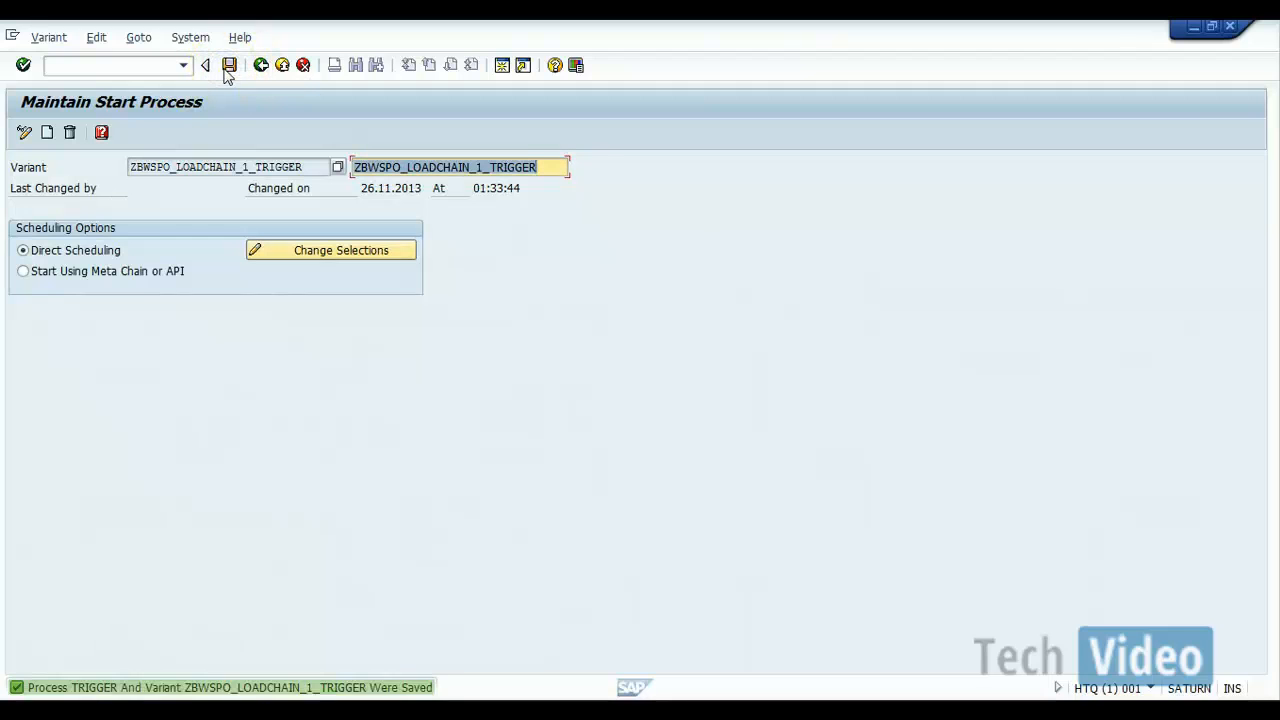
Step: Return to the generated process chains, expand ZBWSPO_LOADCHAIN_1, and open transaction RSPC in a new session
click(260, 66)
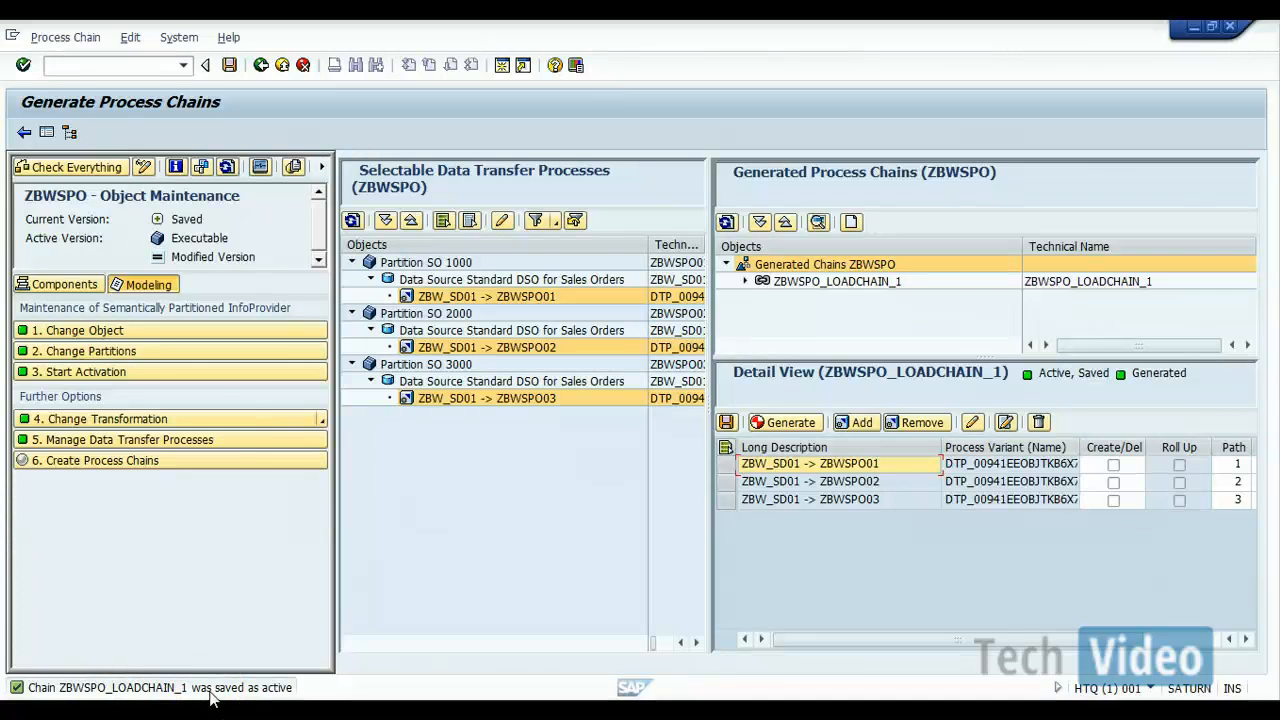
click(745, 283)
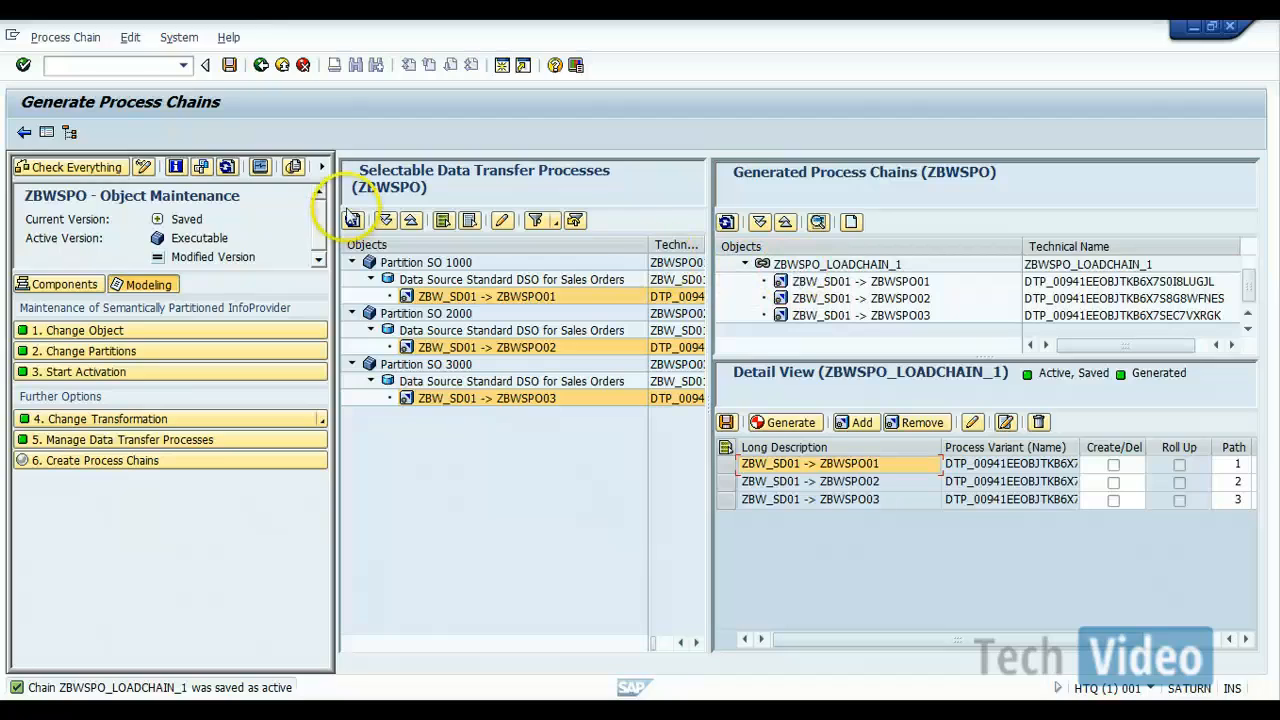
click(103, 66)
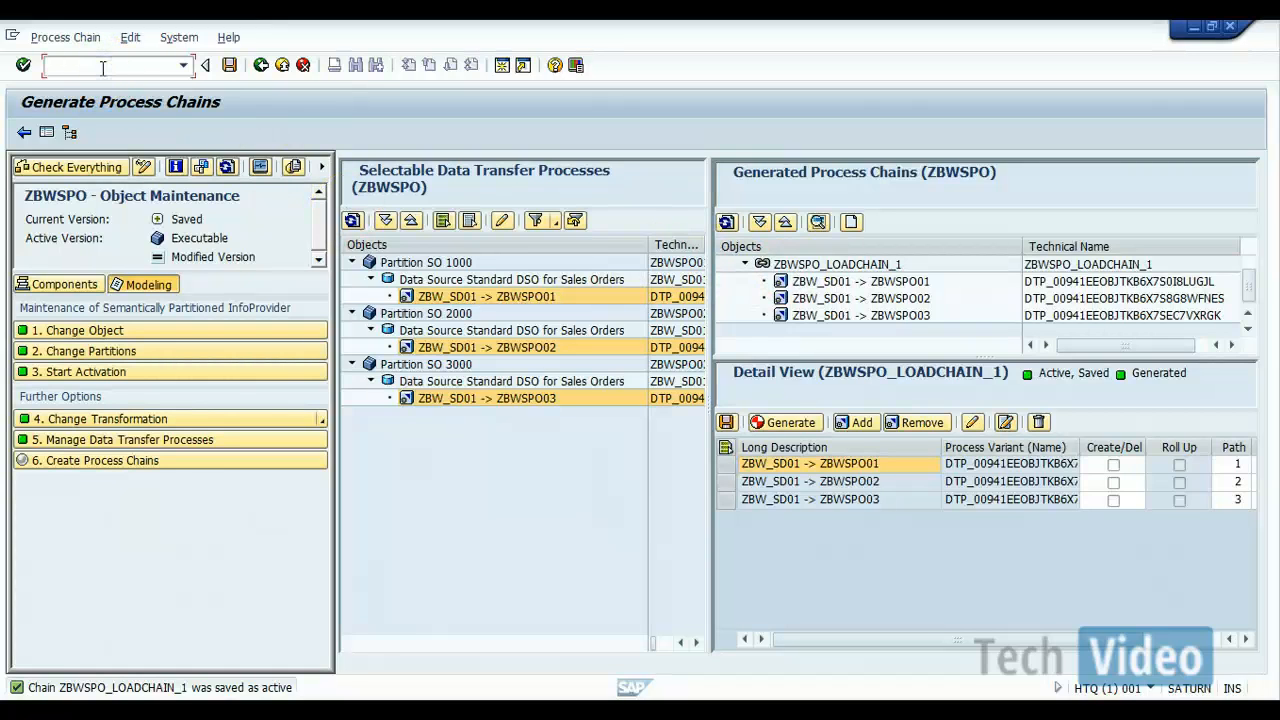
text(/orspc)
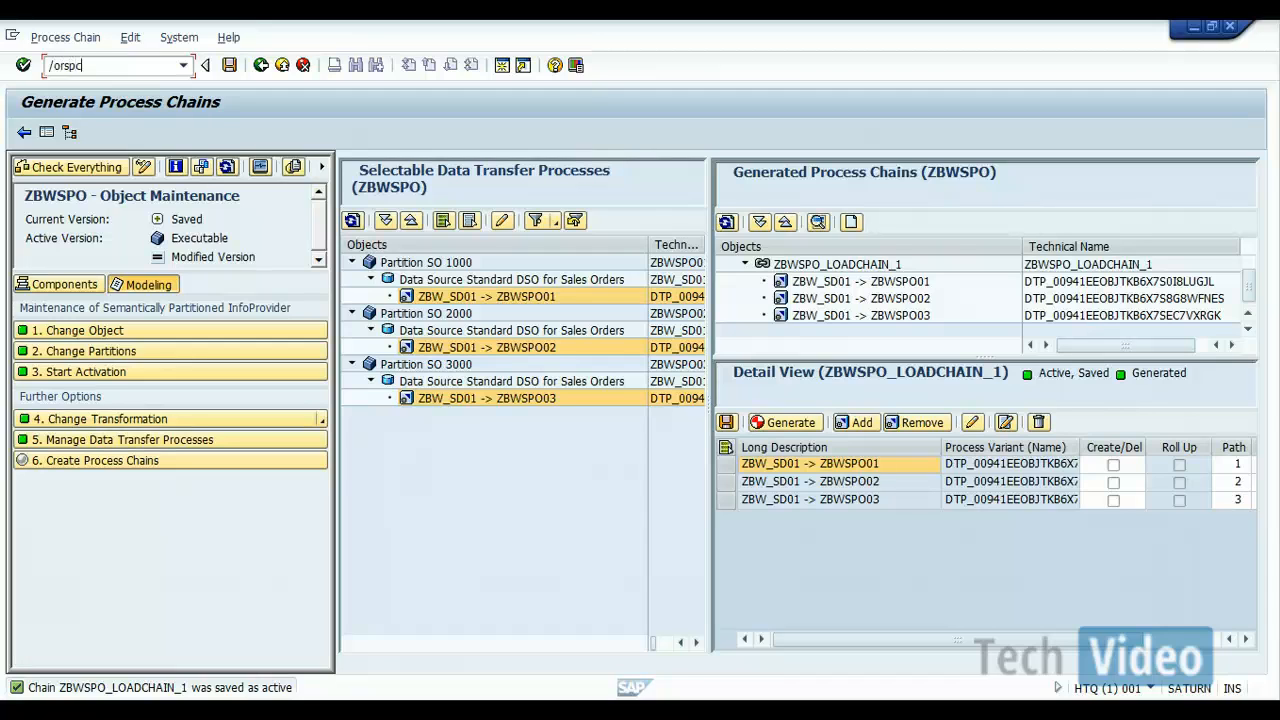
key(Return)
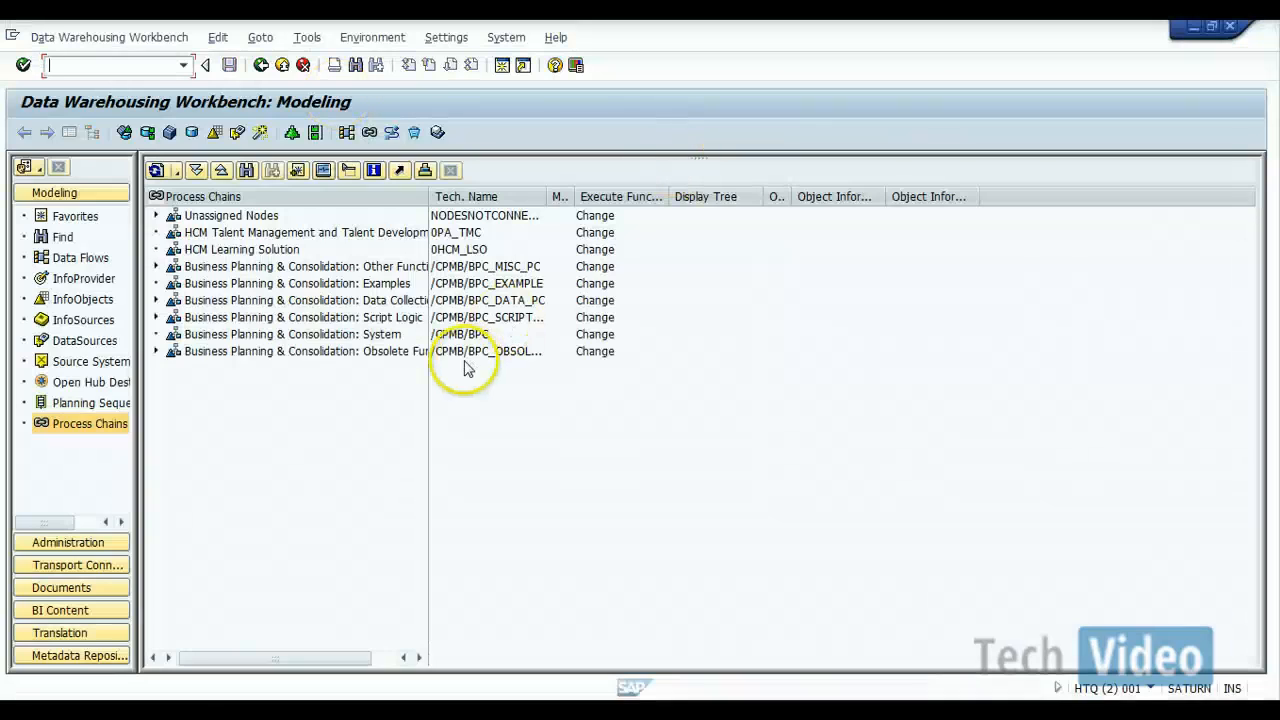
Step: Prepare a search of the process chain tree for ZBWSPO_LOADCHAIN_1, using the name copied from the generated chains
click(156, 217)
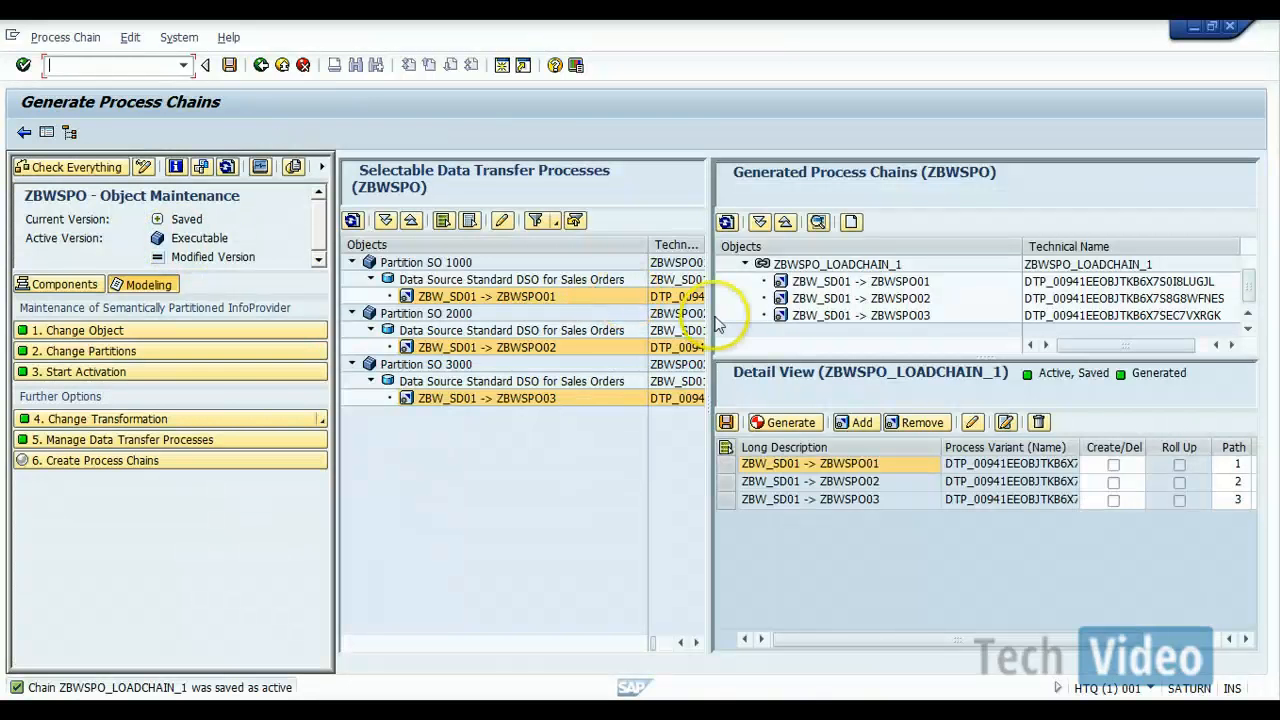
click(797, 265)
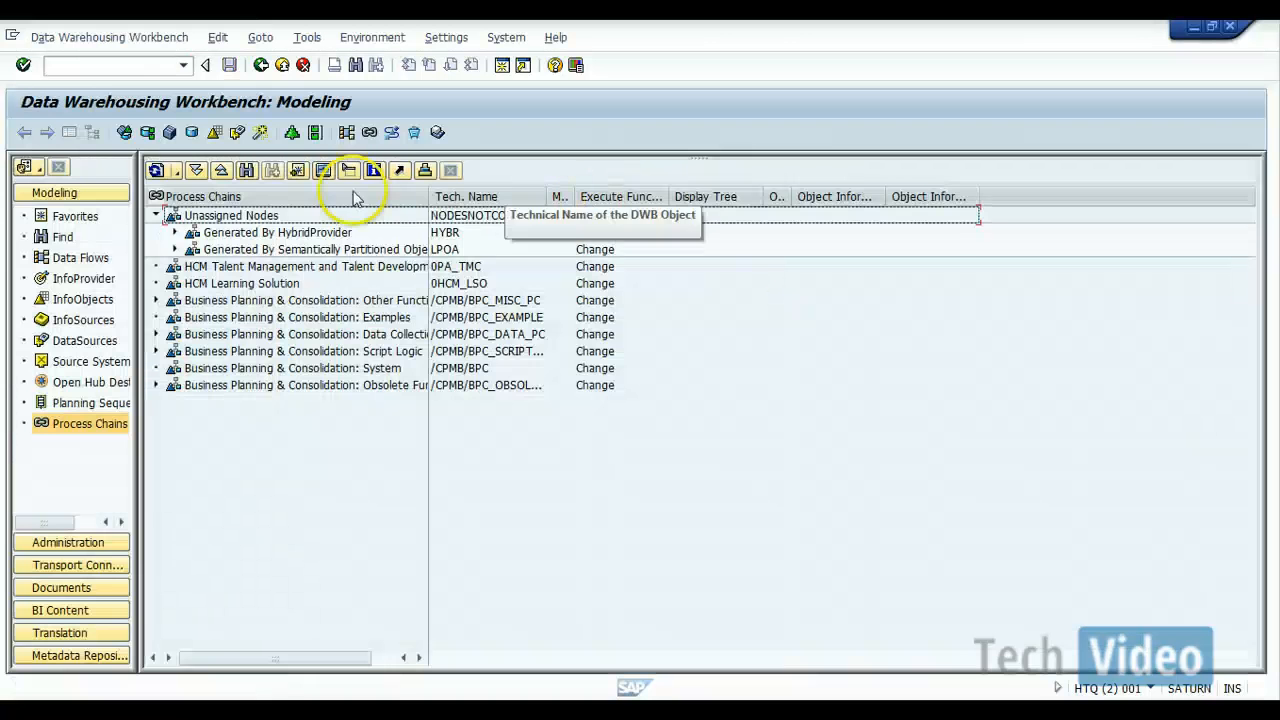
click(245, 171)
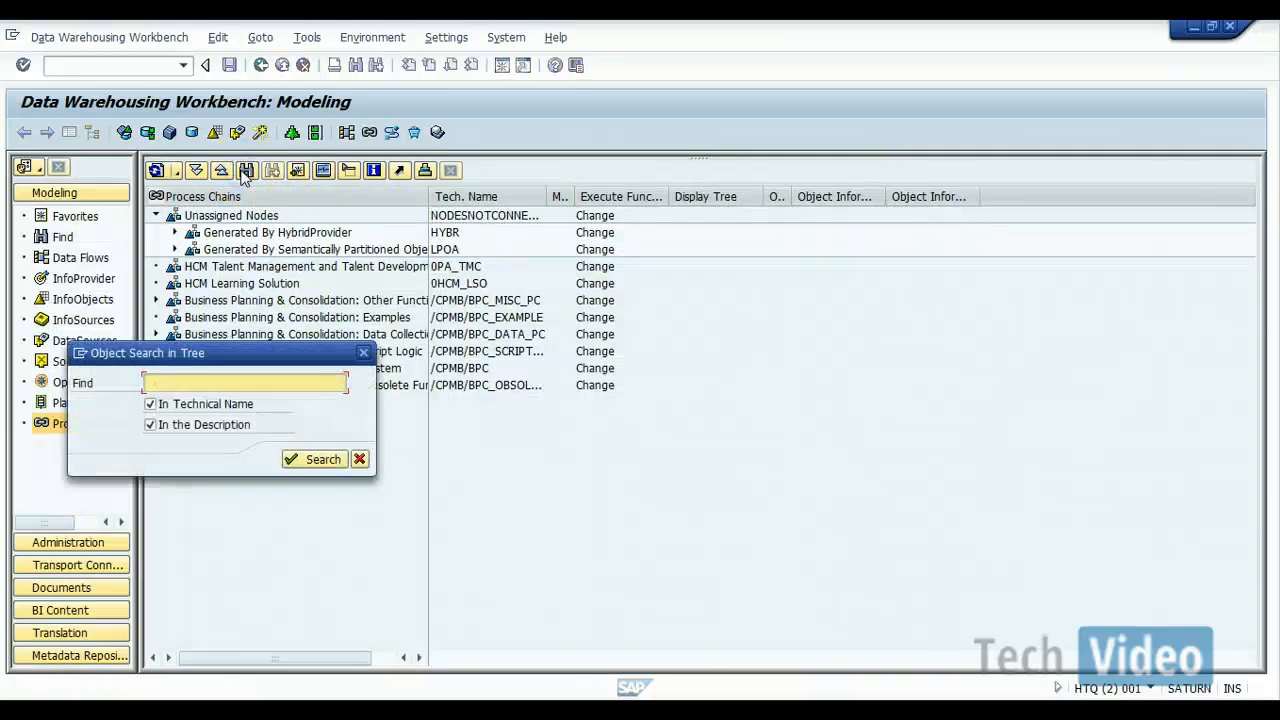
key(ctrl+v)
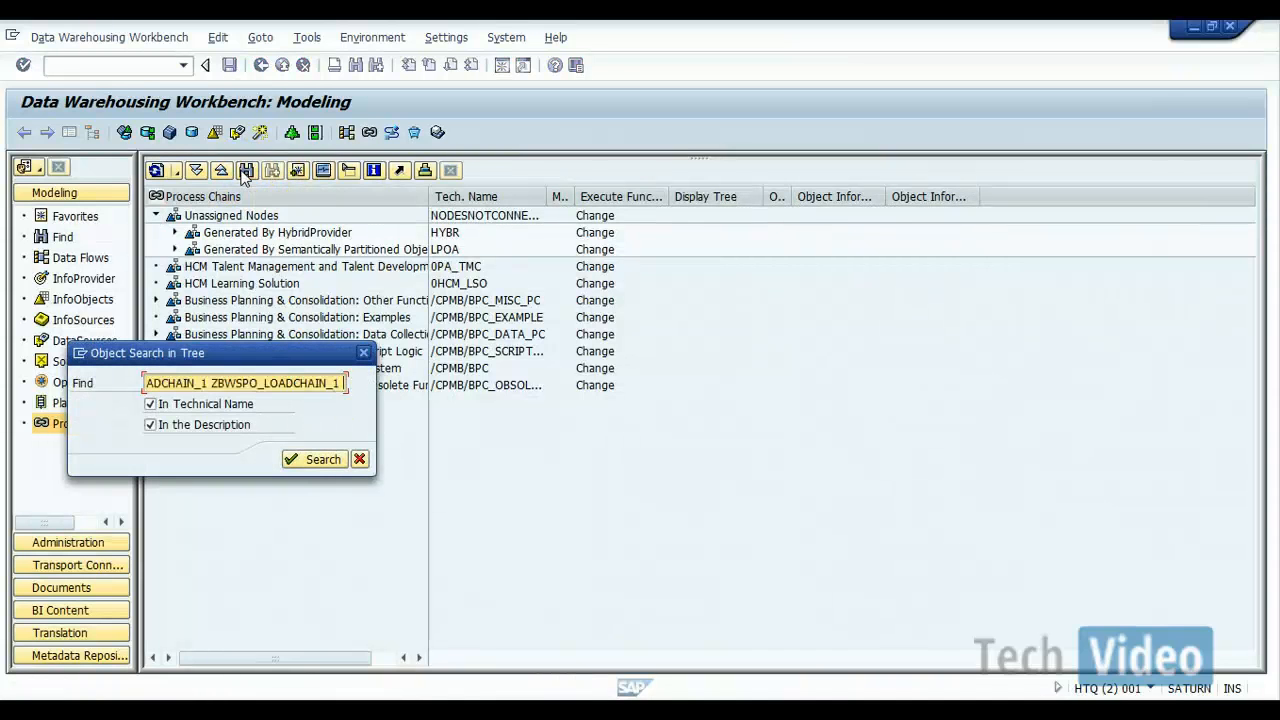
key(BackSpace)
key(BackSpace)
key(BackSpace)
key(BackSpace)
key(BackSpace)
key(BackSpace)
key(BackSpace)
key(BackSpace)
key(BackSpace)
key(BackSpace)
key(BackSpace)
key(BackSpace)
key(BackSpace)
key(BackSpace)
key(BackSpace)
key(BackSpace)
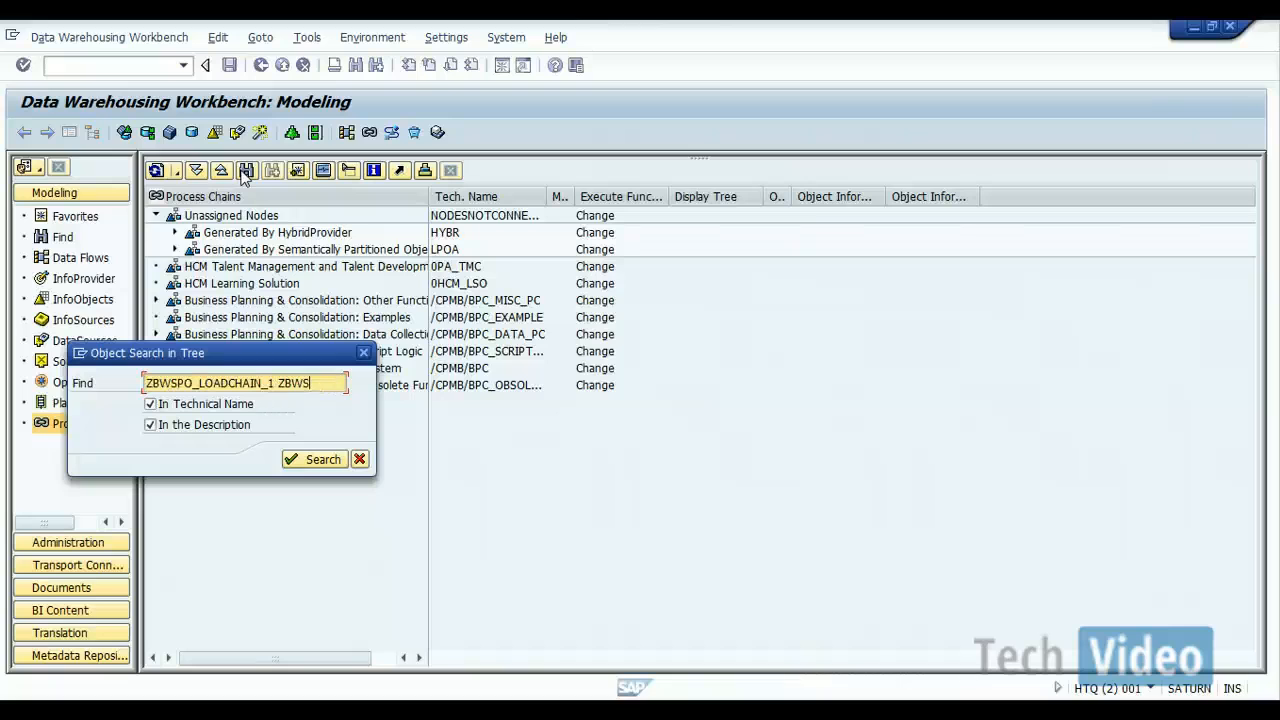
key(BackSpace)
key(BackSpace)
key(BackSpace)
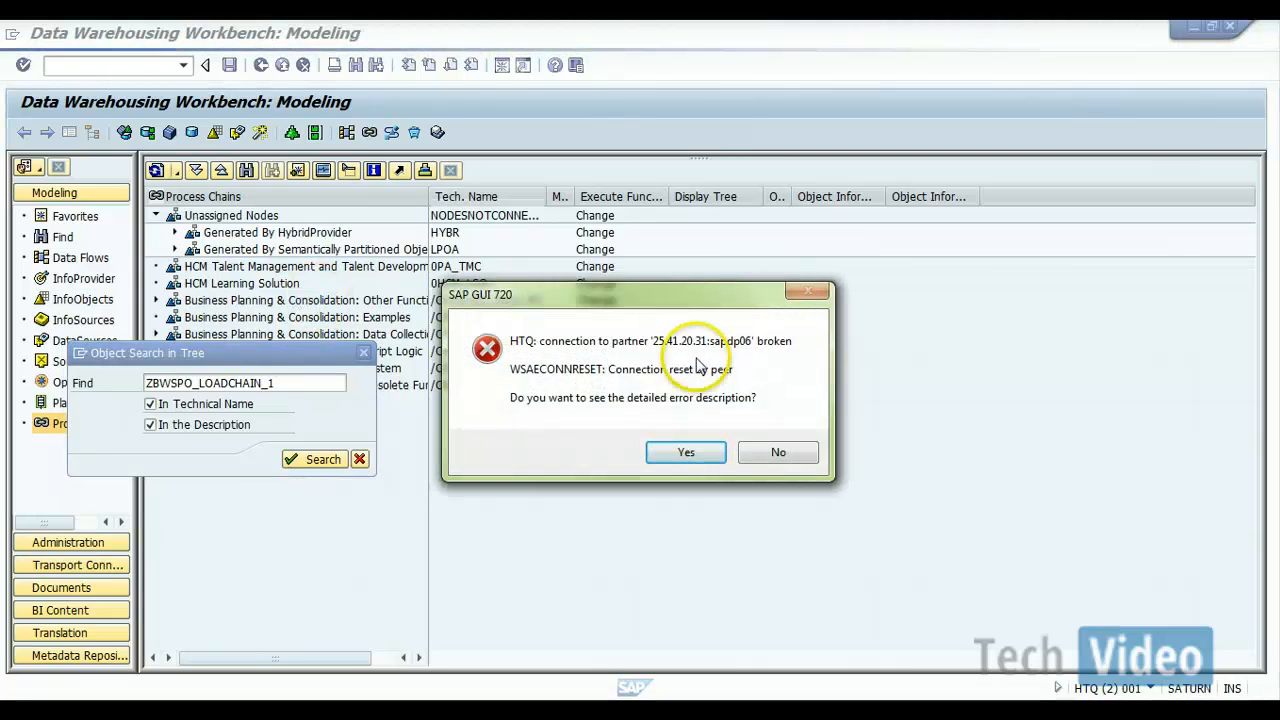
Step: Decline the detailed error description and log on to the BW 7.3 system again with the user name and account password
click(777, 453)
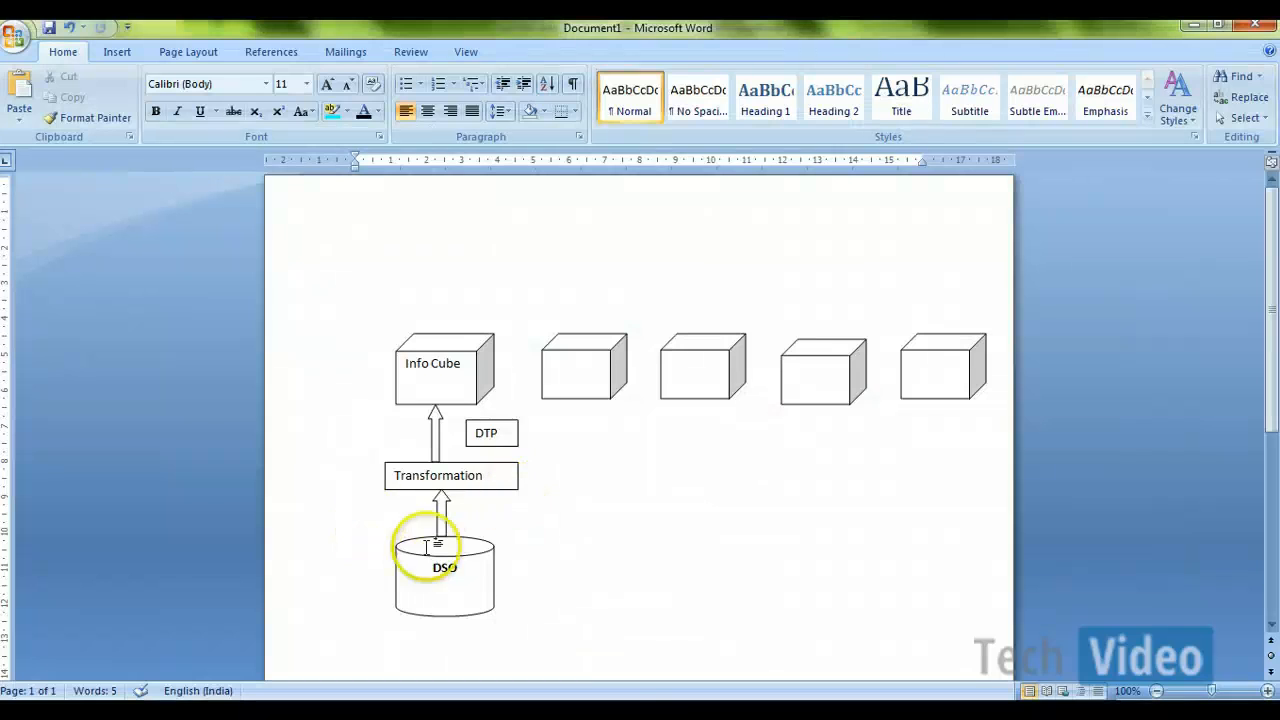
click(660, 711)
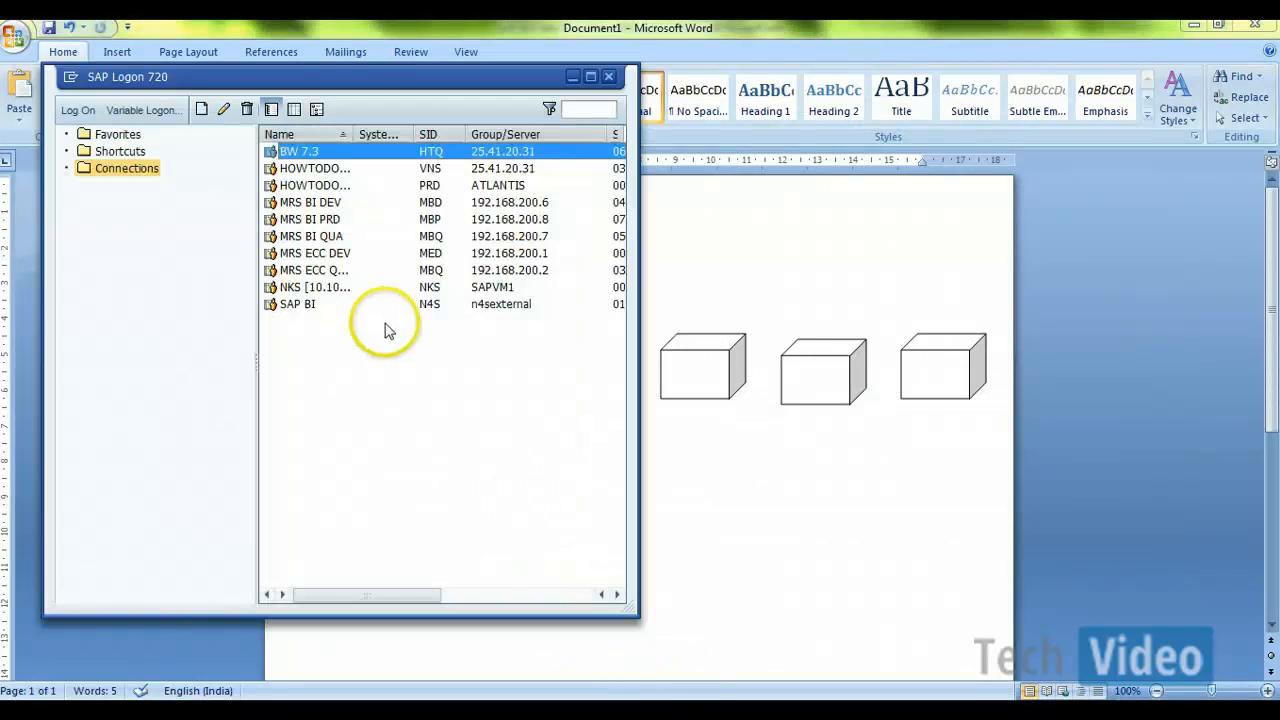
double_click(346, 154)
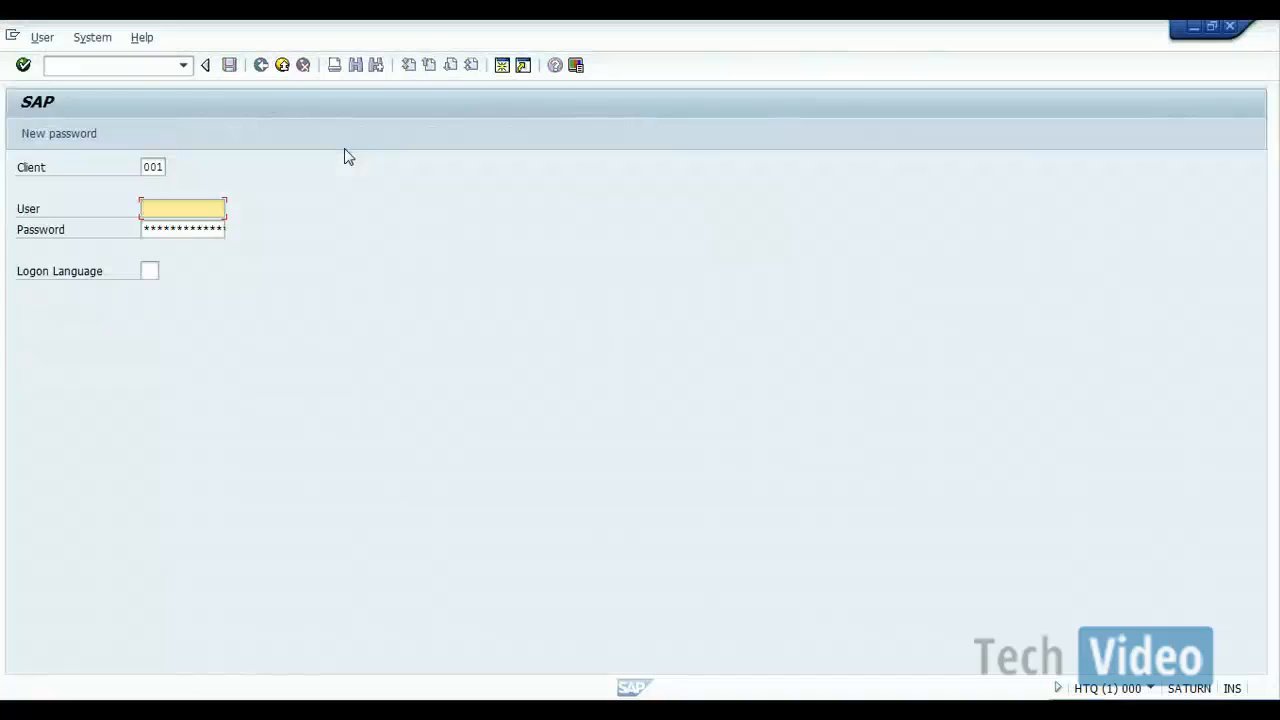
text(venkatesh)
key(Tab)
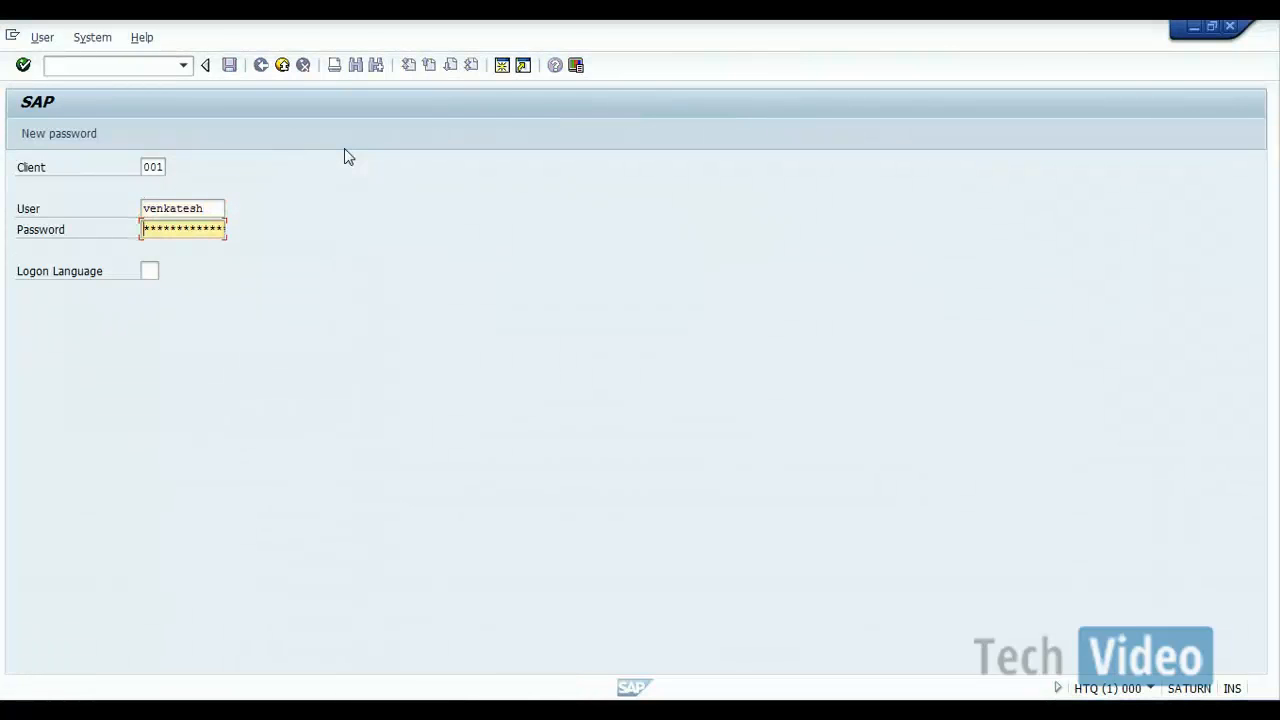
text(*******)
key(Return)
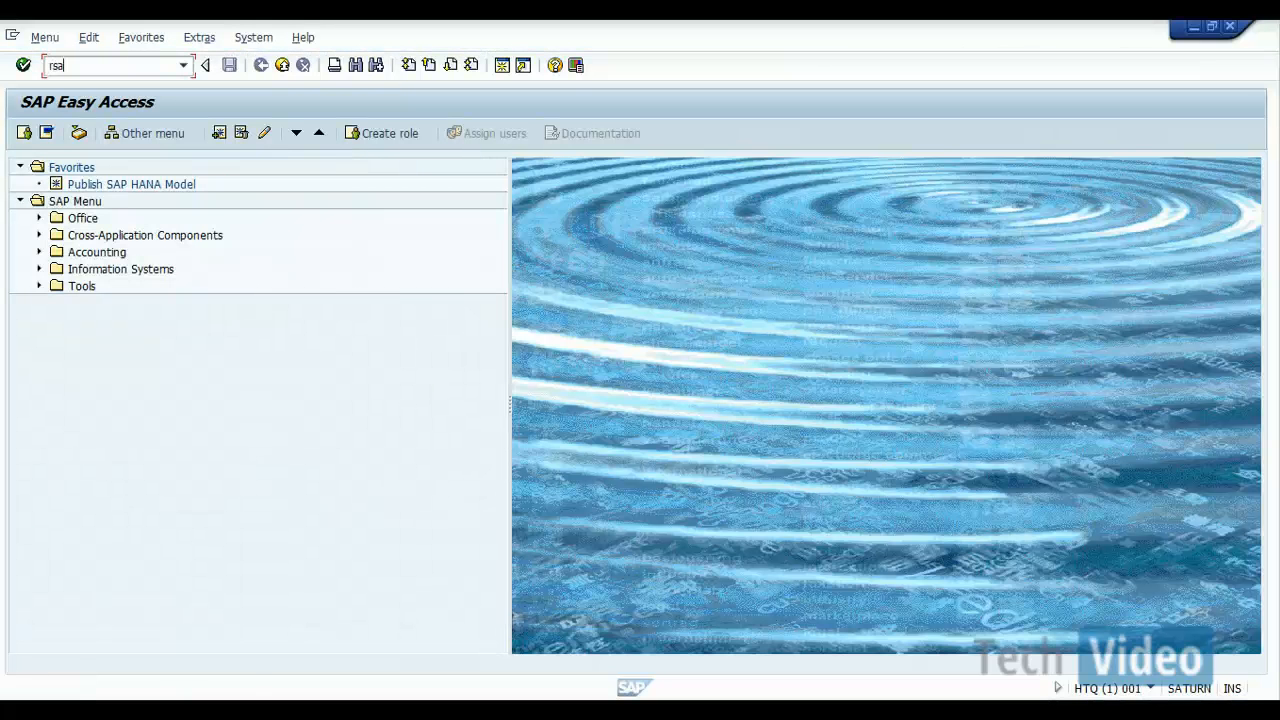
Step: Start transaction RSA1 and expand Info Area for SAP BW Tutorials in the InfoProvider tree
text(rsa1)
key(Return)
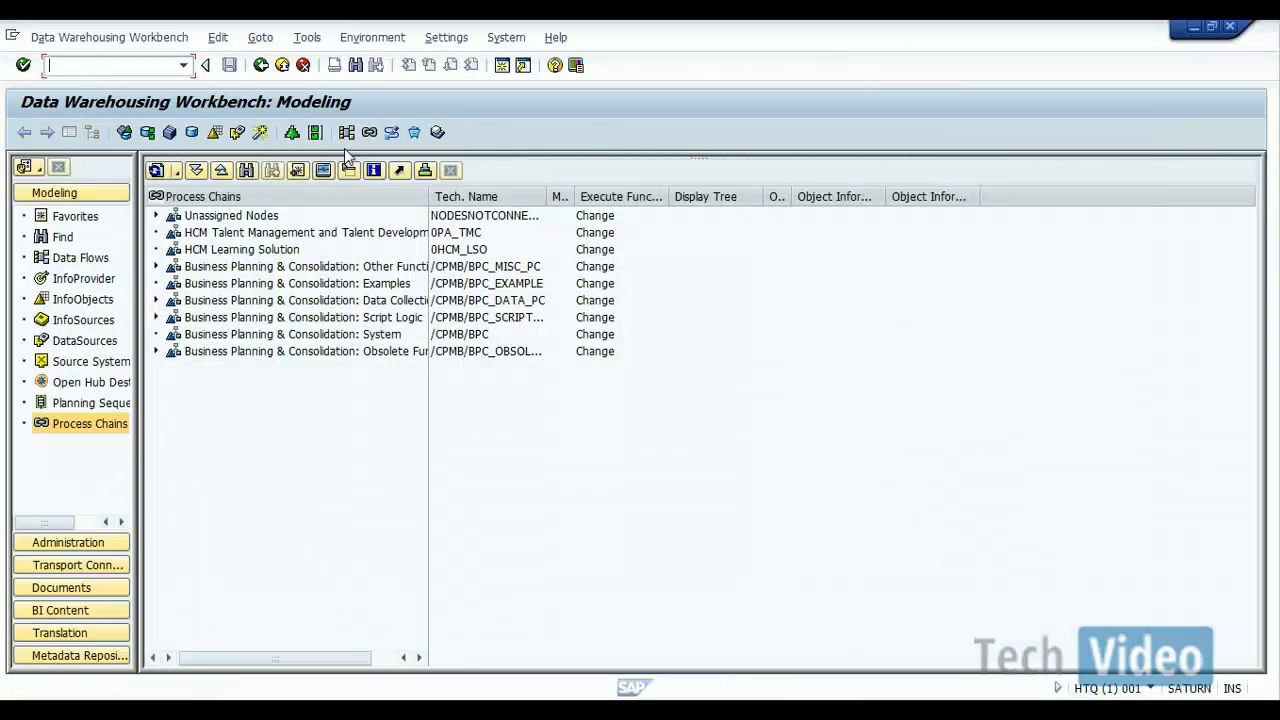
click(78, 278)
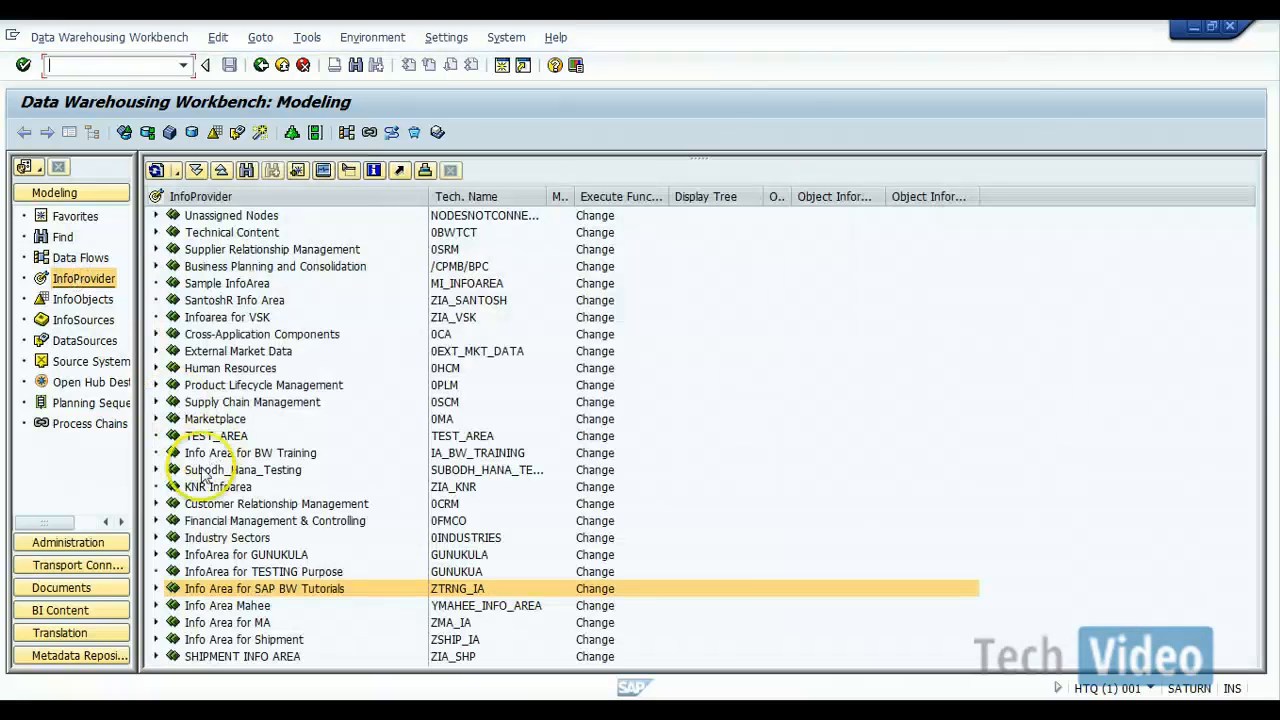
click(155, 588)
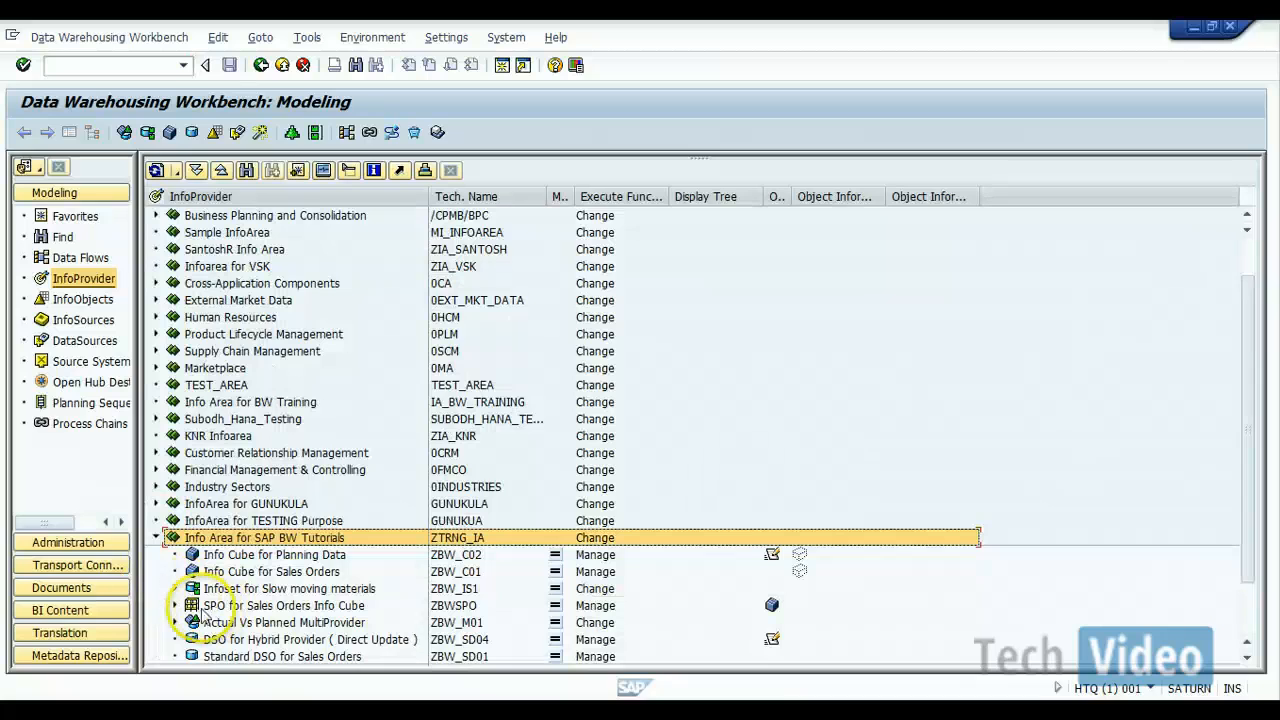
Step: Expand SPO for Sales Orders Info Cube with its incoming transformation and its semantic partitions
click(175, 605)
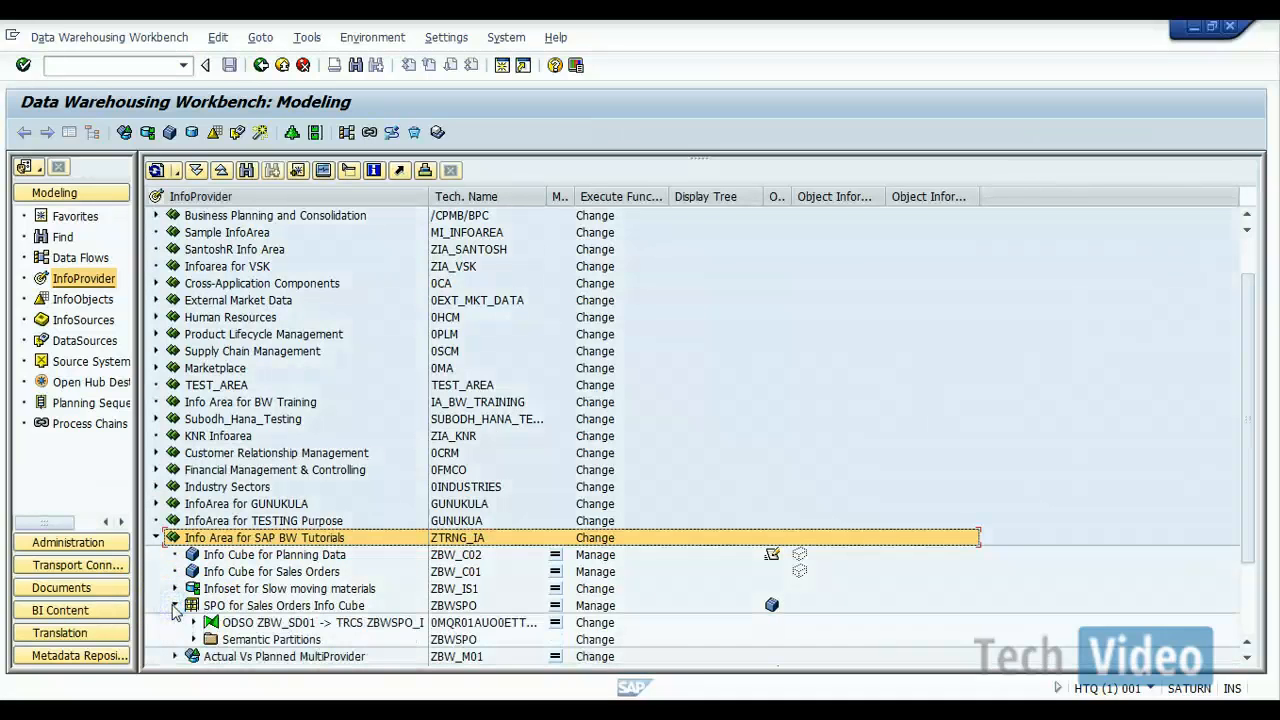
click(193, 623)
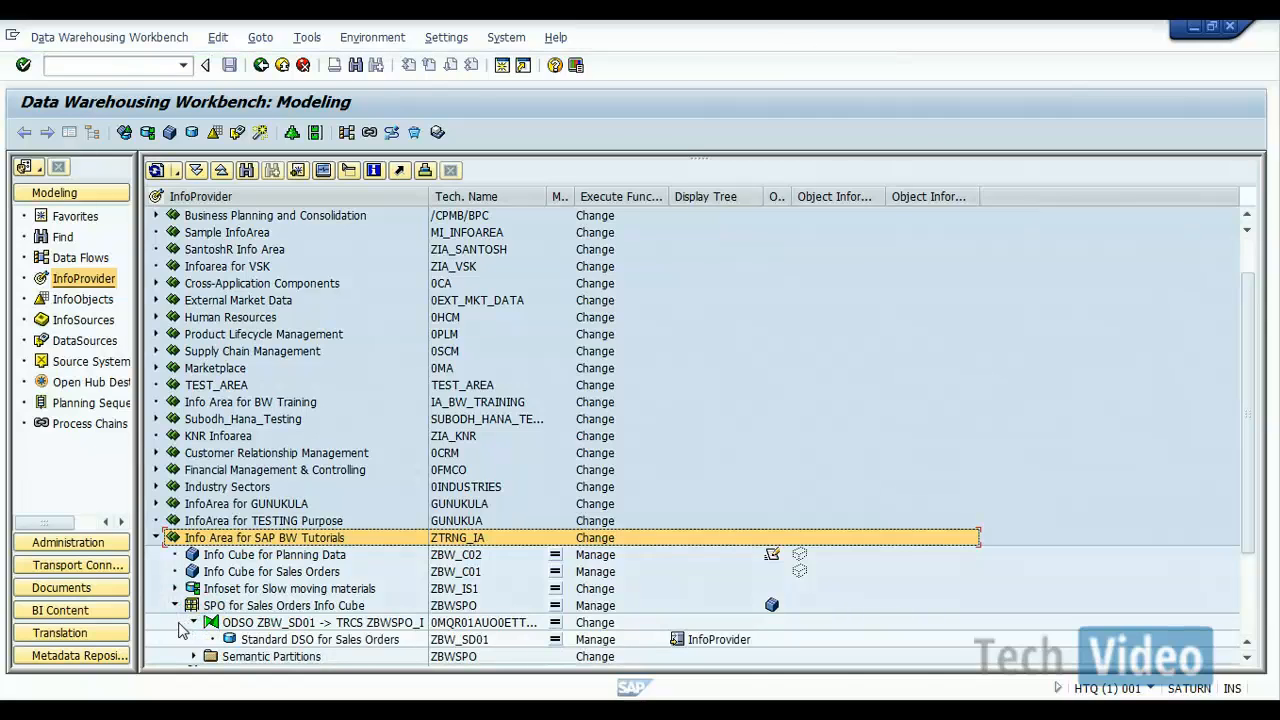
key(Down)
key(Down)
key(Down)
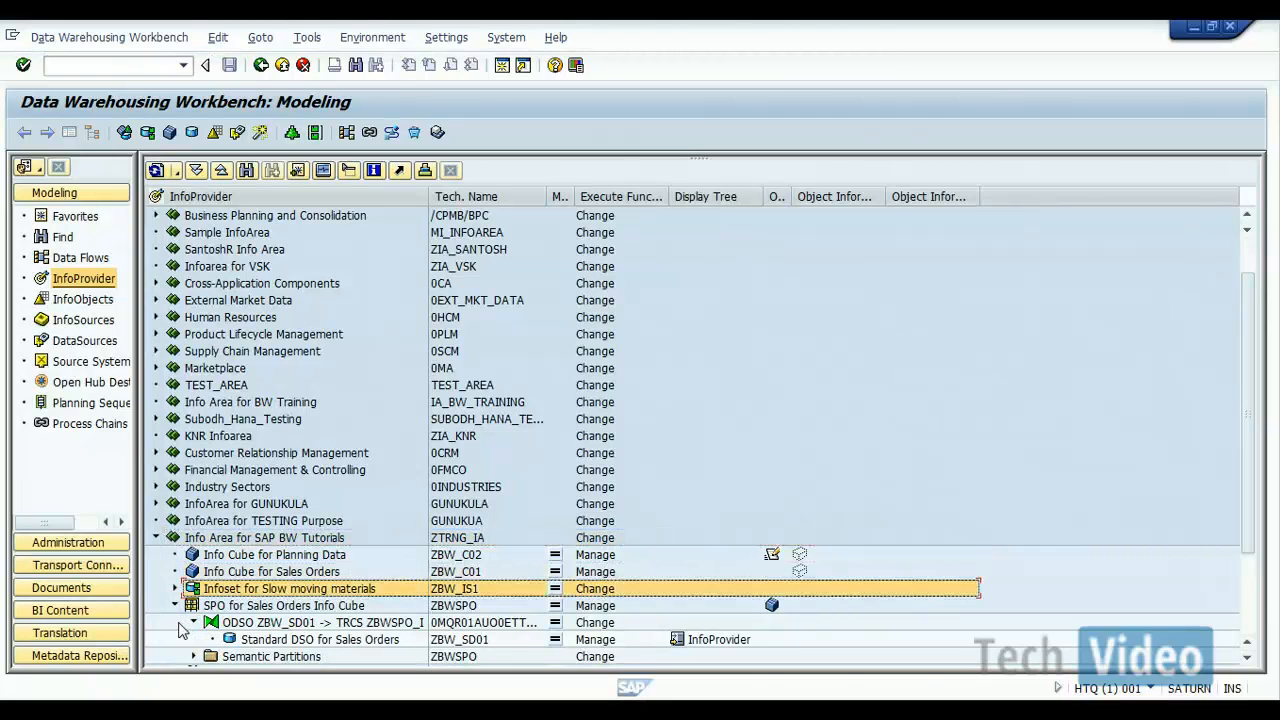
click(193, 656)
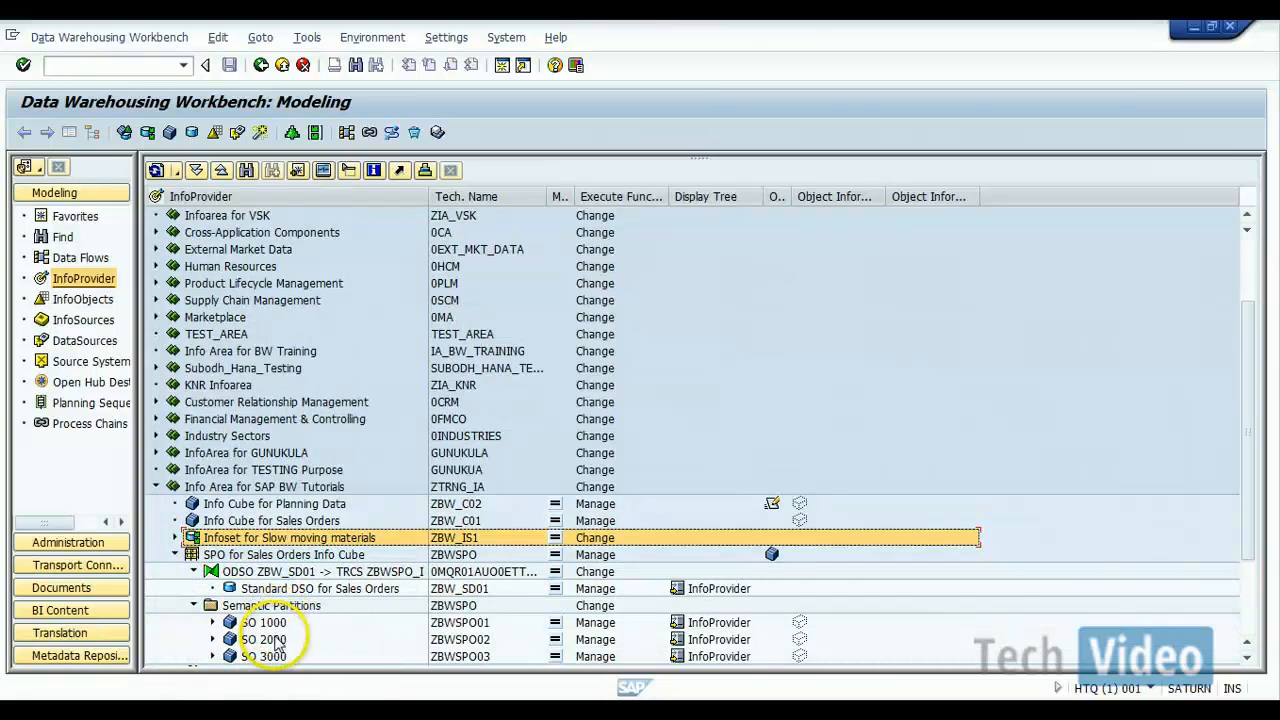
Step: Display ZBWSPO, open its process chain overview and expand ZBWSPO_LOADCHAIN_1 to show its DTPs
click(442, 559)
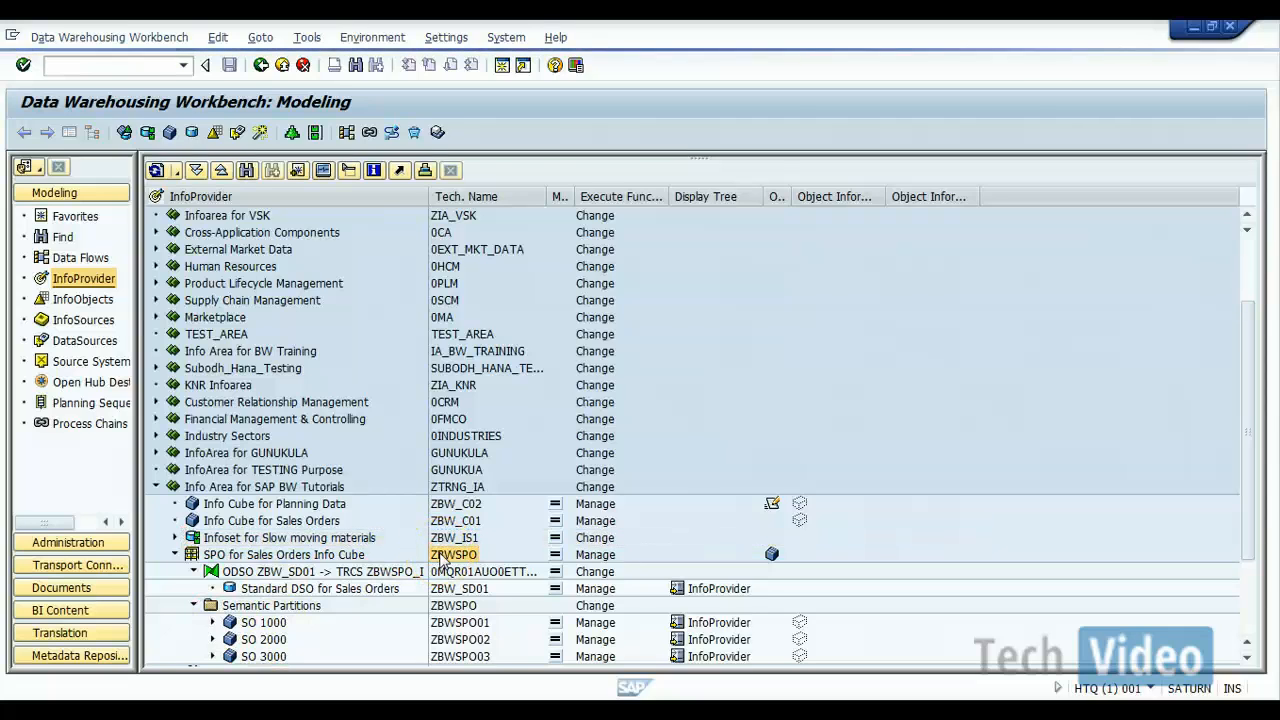
double_click(442, 559)
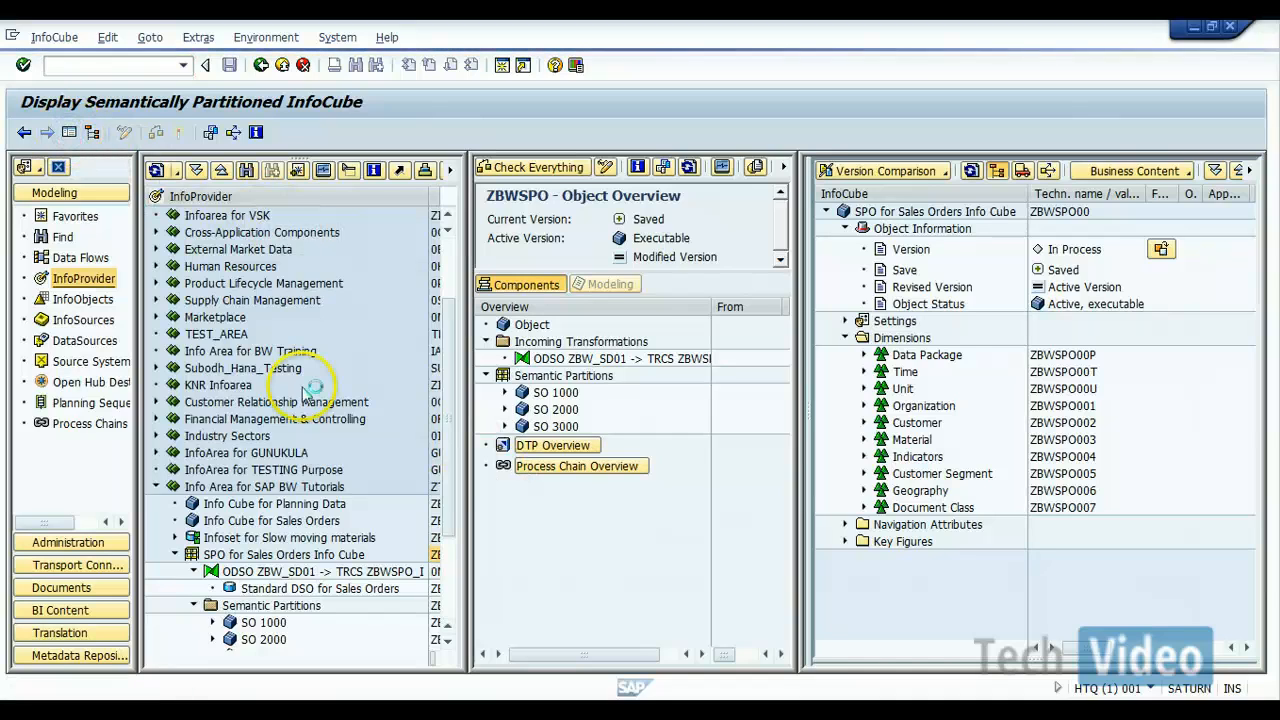
double_click(556, 474)
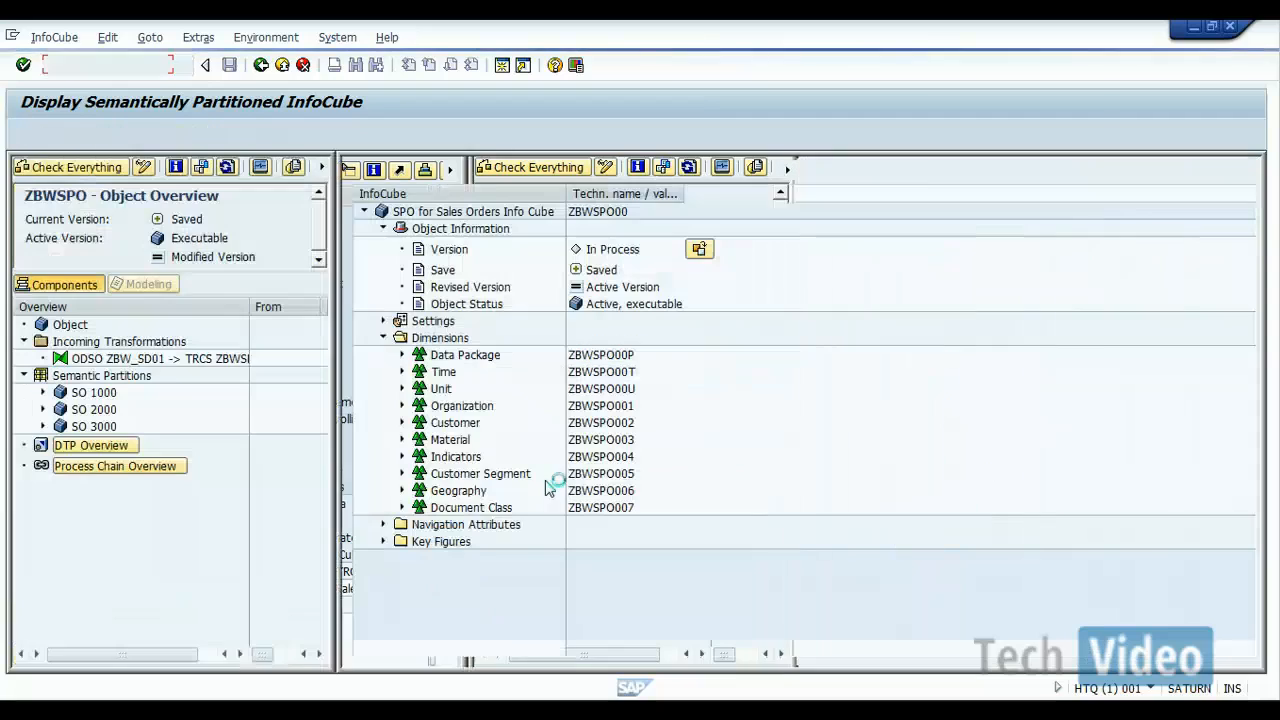
click(143, 470)
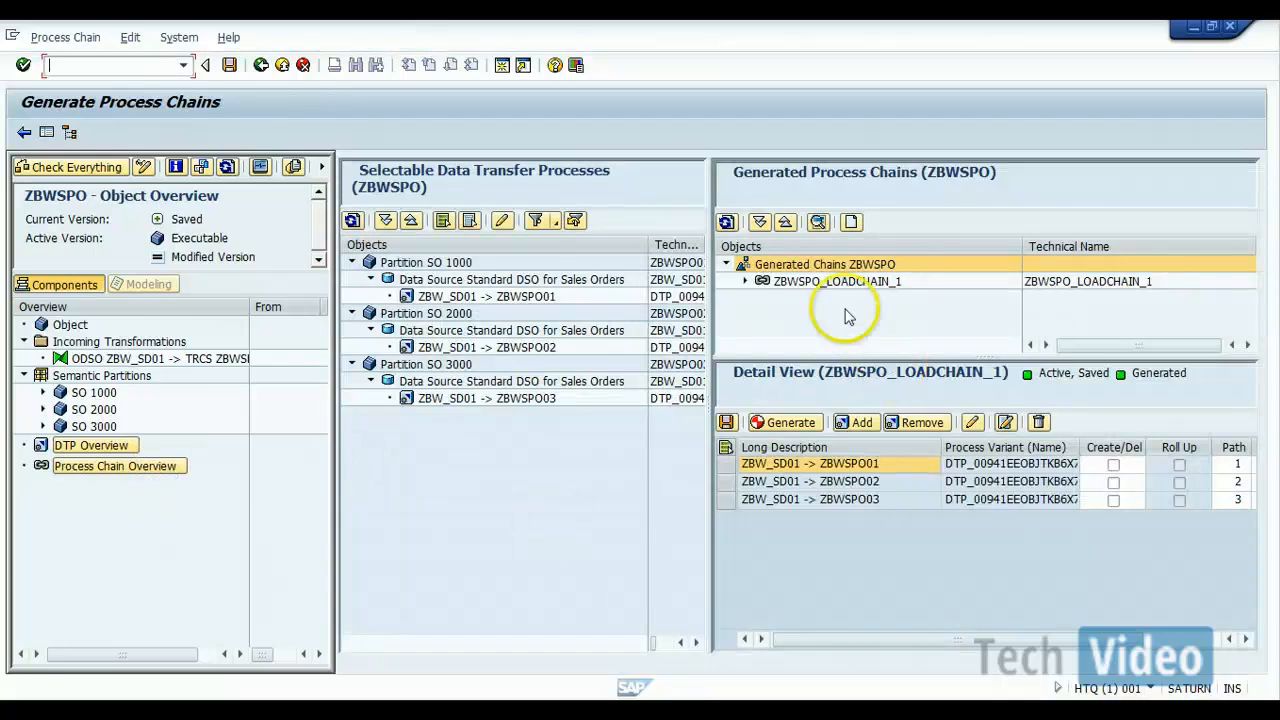
double_click(823, 281)
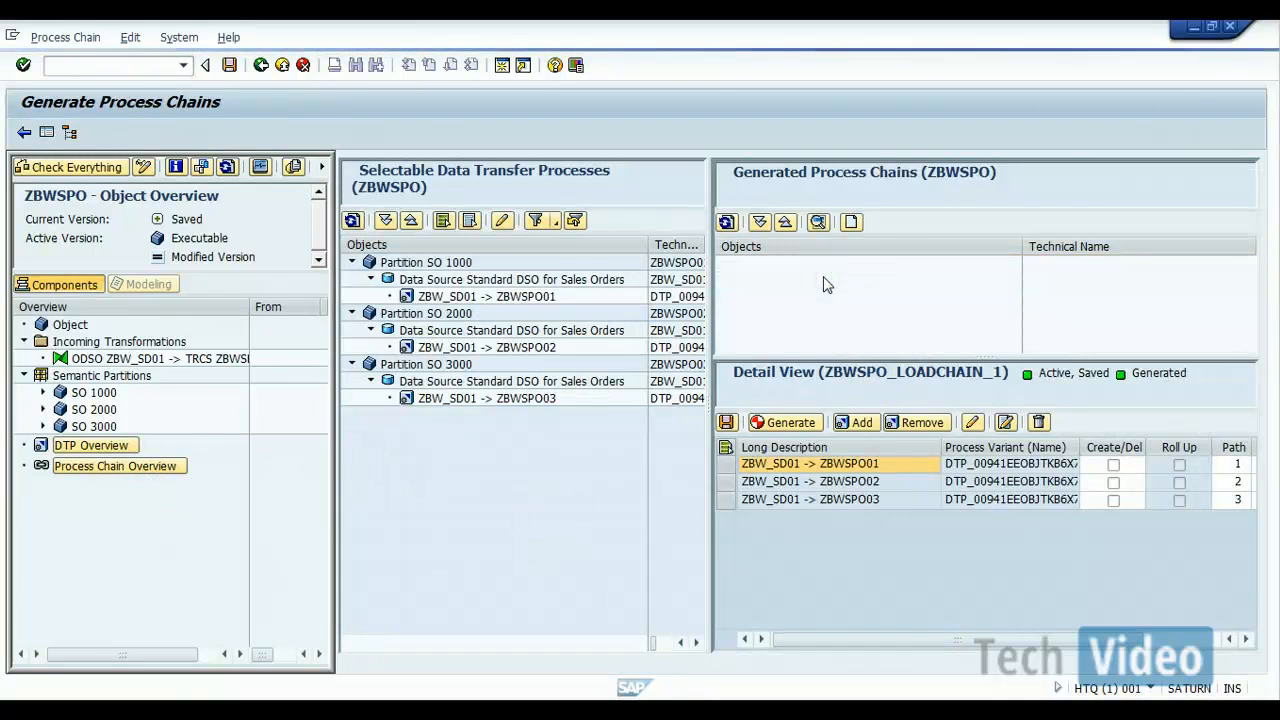
click(823, 282)
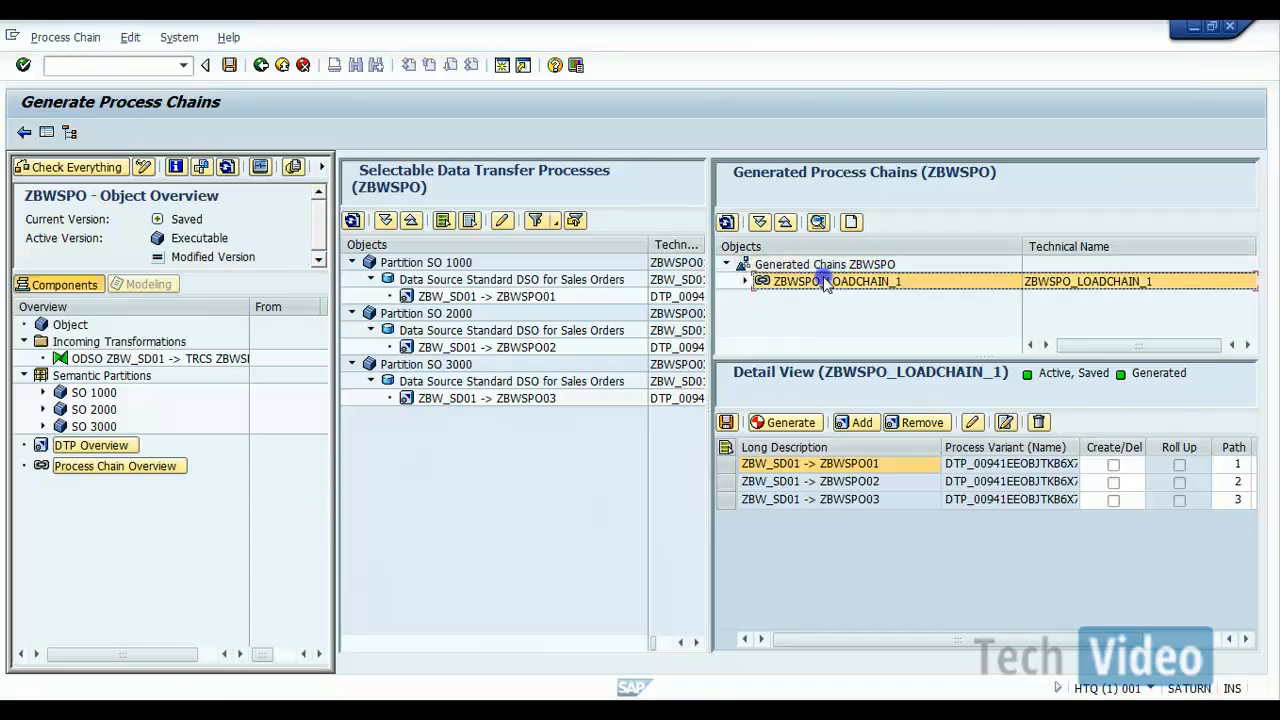
click(745, 282)
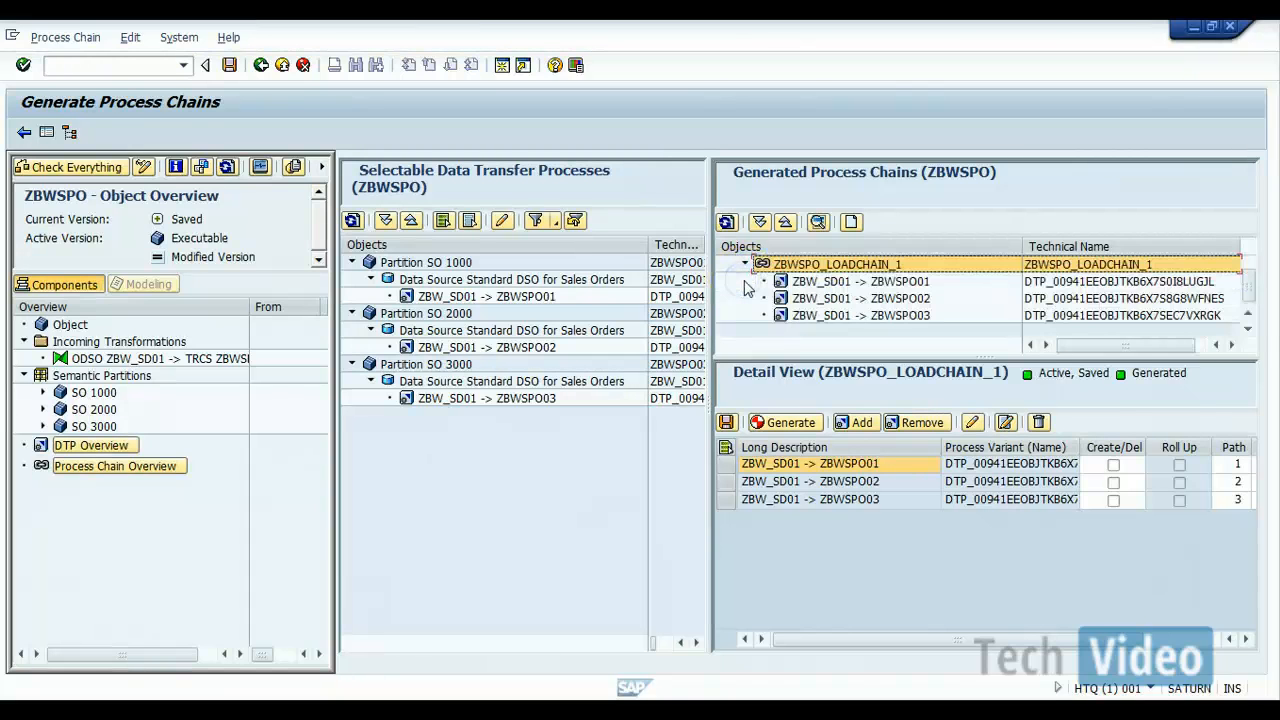
Step: Try to open transaction RSPC in a new session, and close that additional Data Warehousing Workbench window
click(162, 67)
text(/orspc)
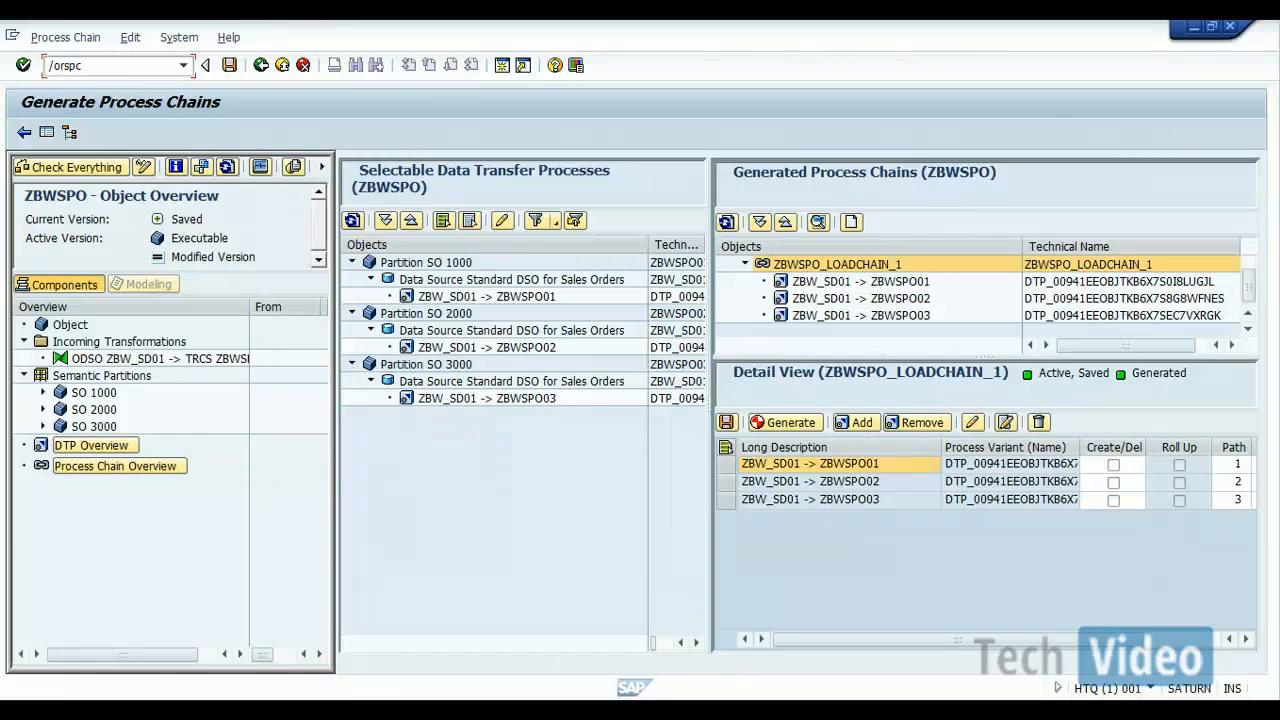
key(Return)
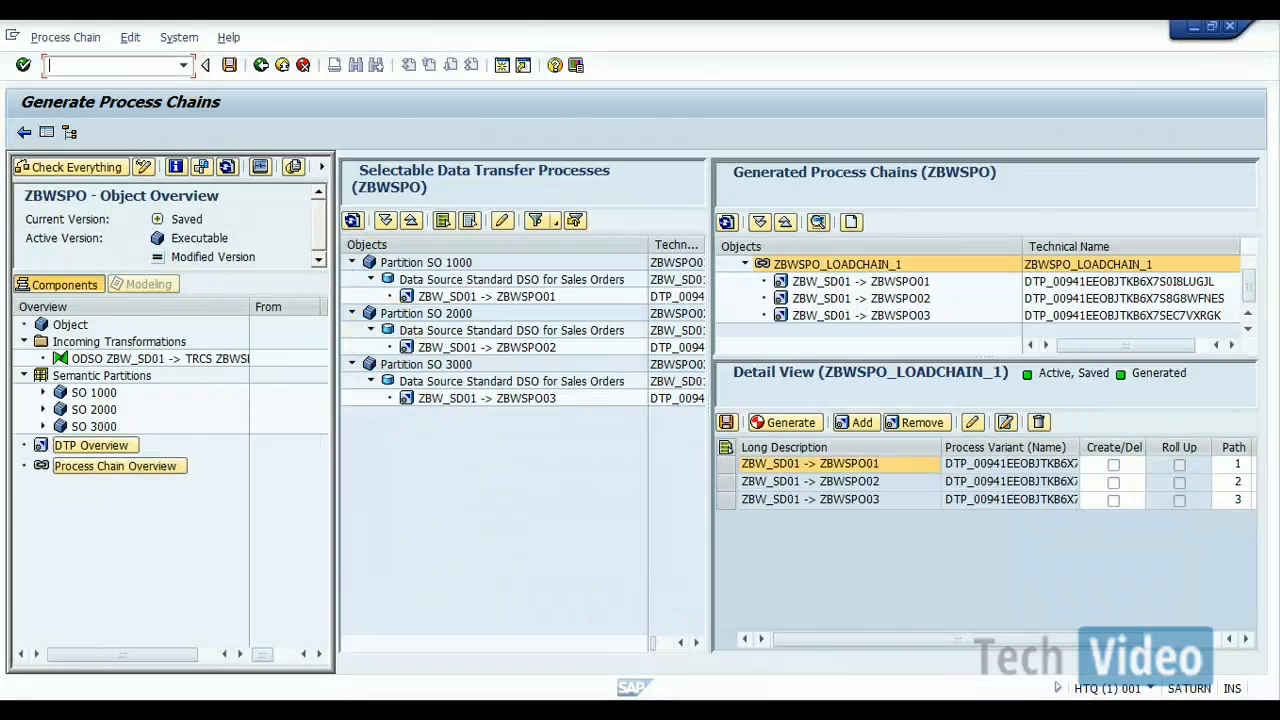
click(718, 710)
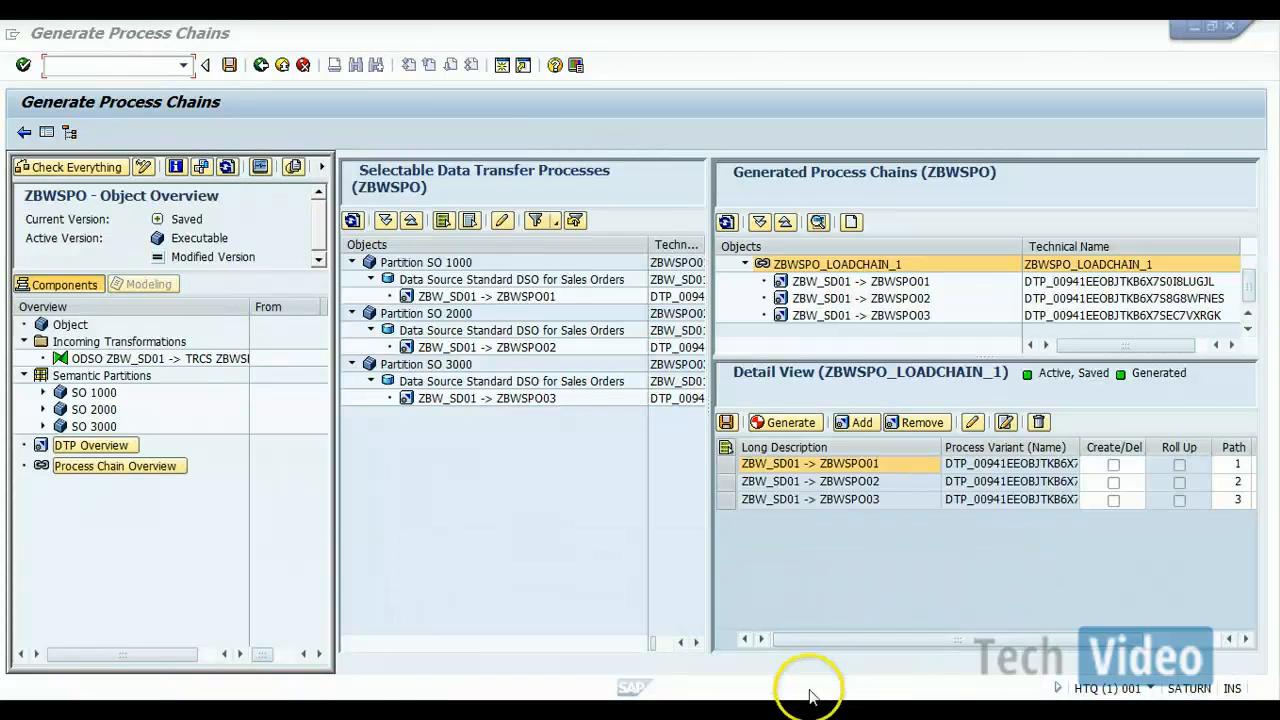
mouse_move(757, 690)
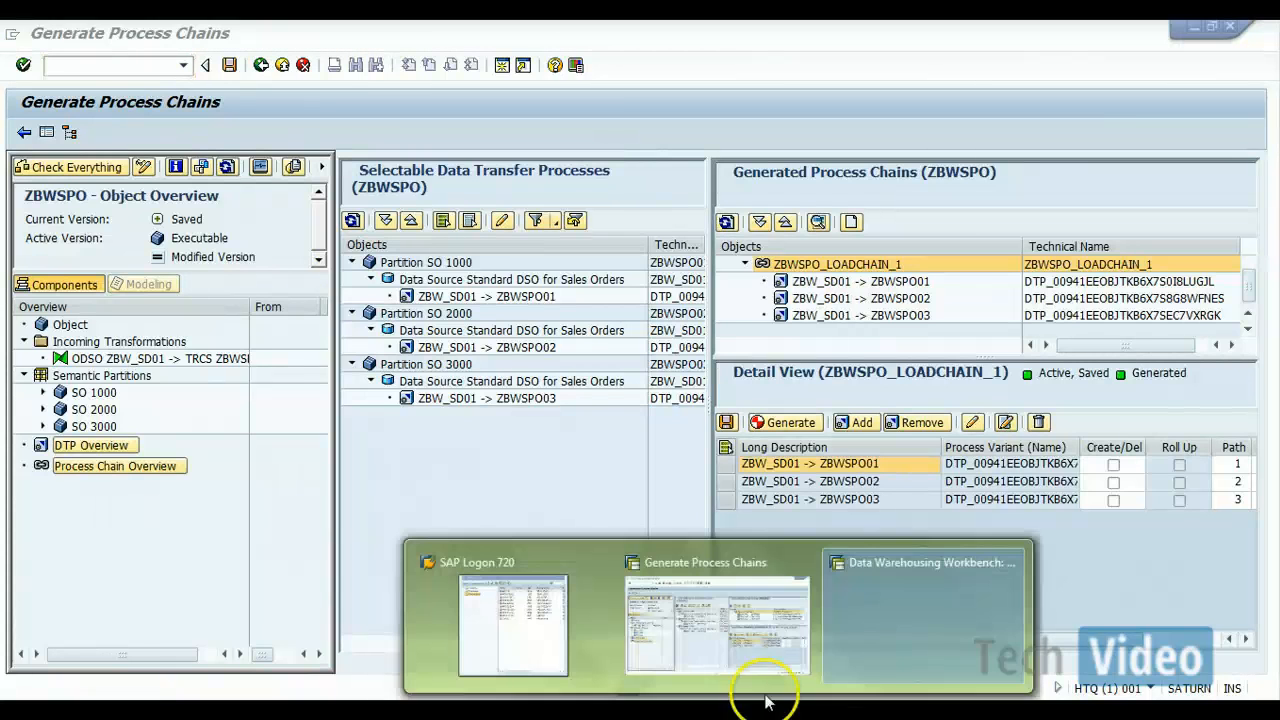
click(1010, 563)
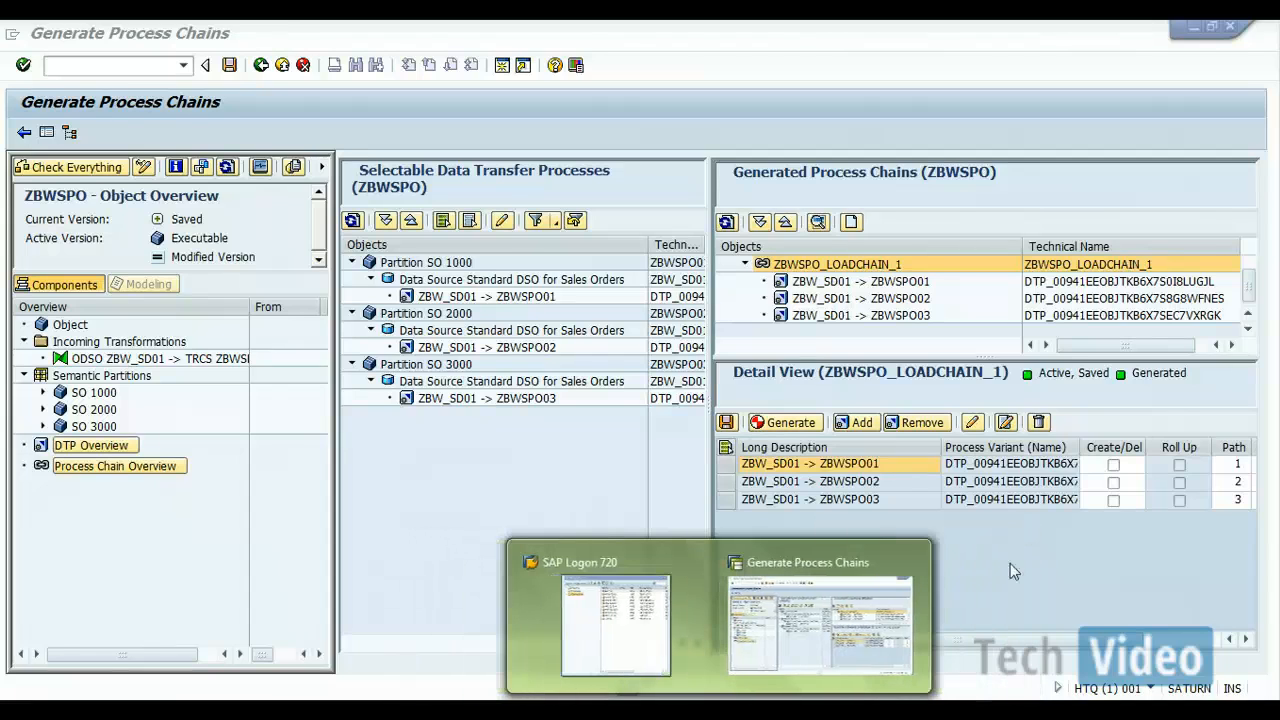
Step: From the Generate Process Chains window, open a new session and start transaction RSPC
click(877, 617)
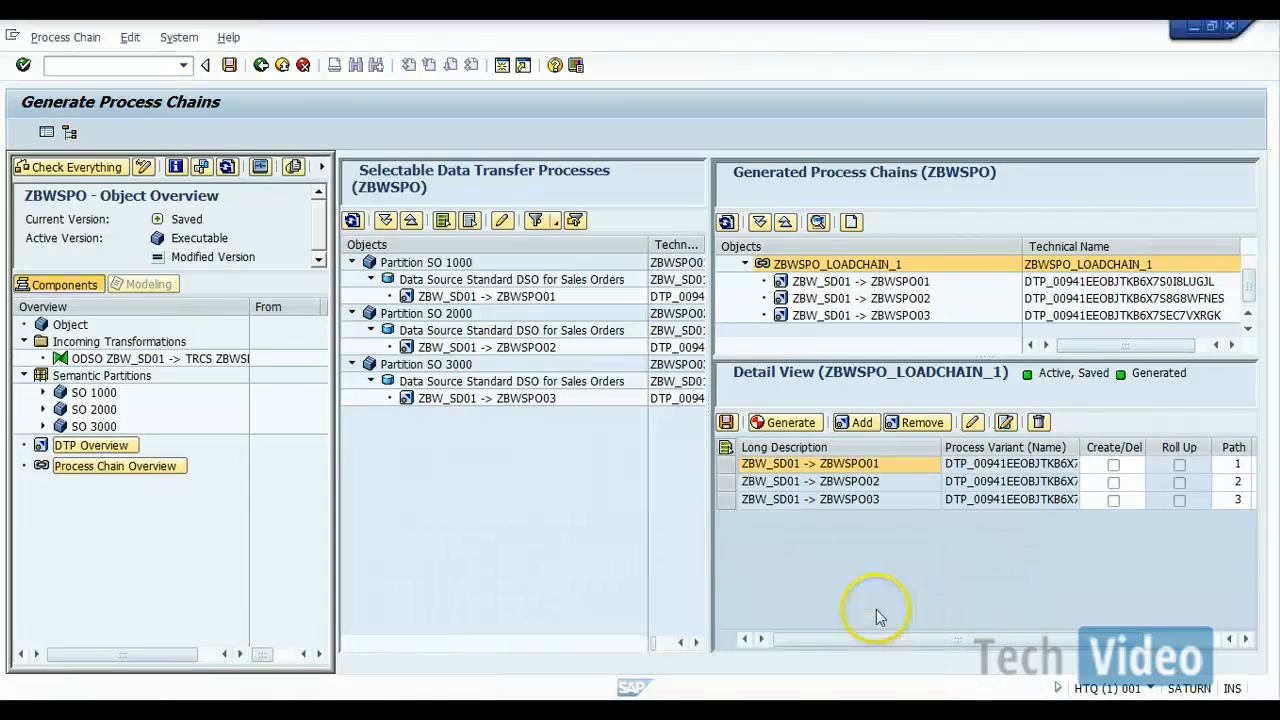
click(501, 65)
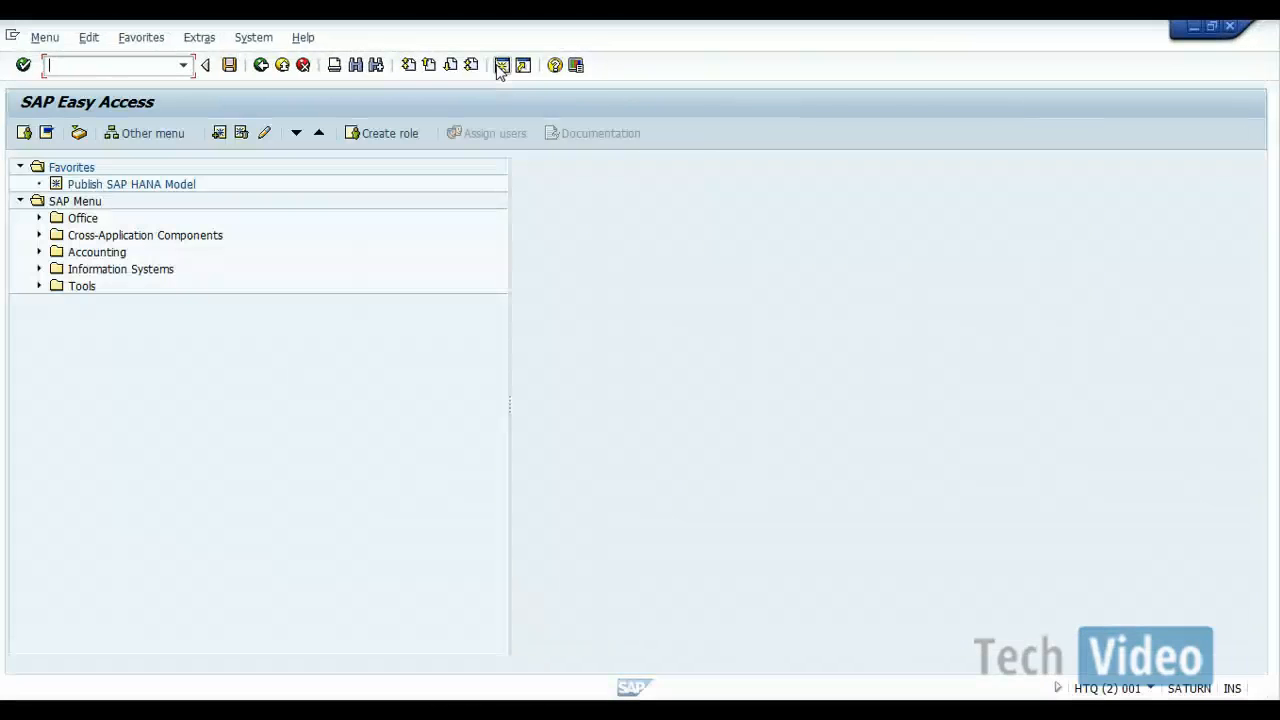
text(rspc)
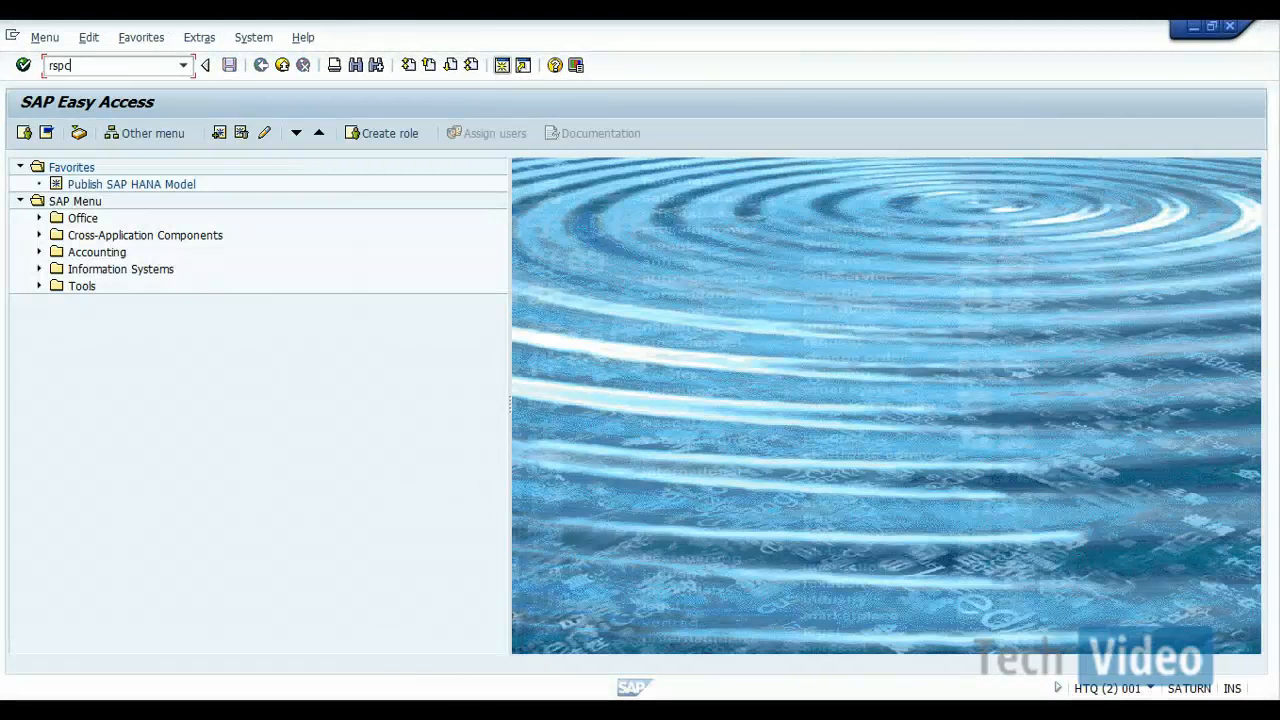
key(Return)
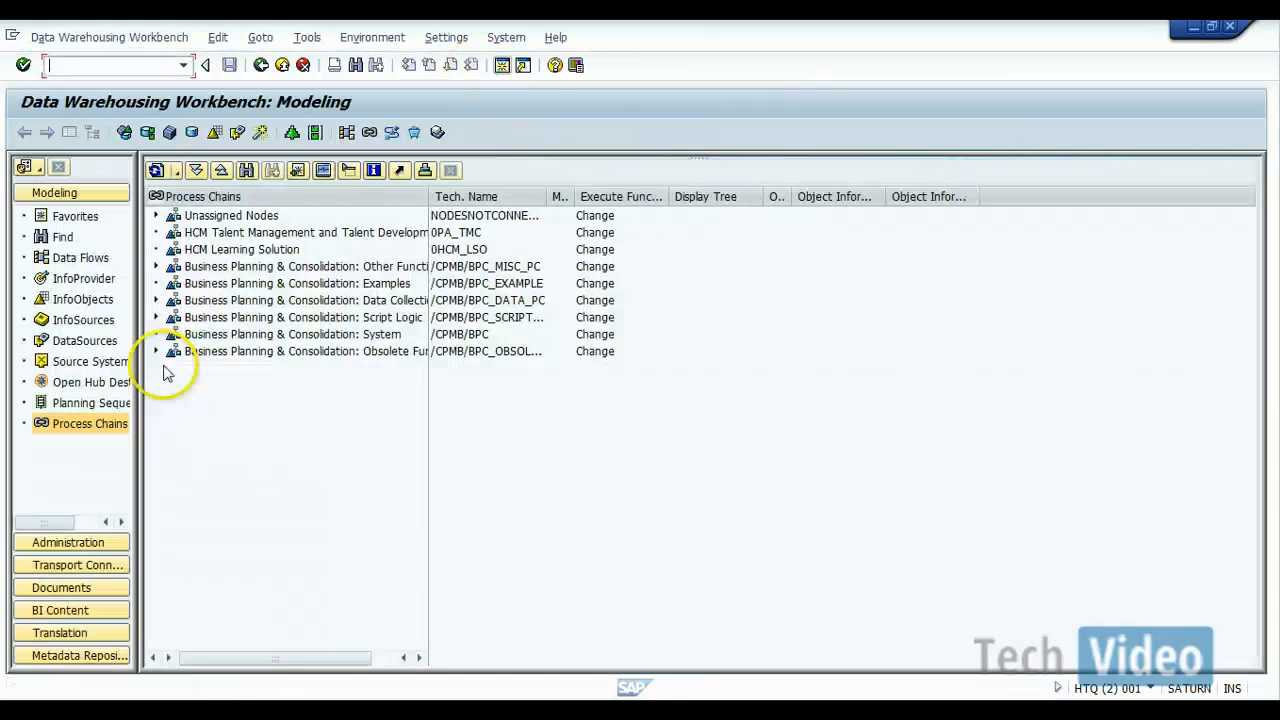
Step: Search the process chain tree for ZBWSPO_LOADCHAIN_1 by technical name and description
click(247, 171)
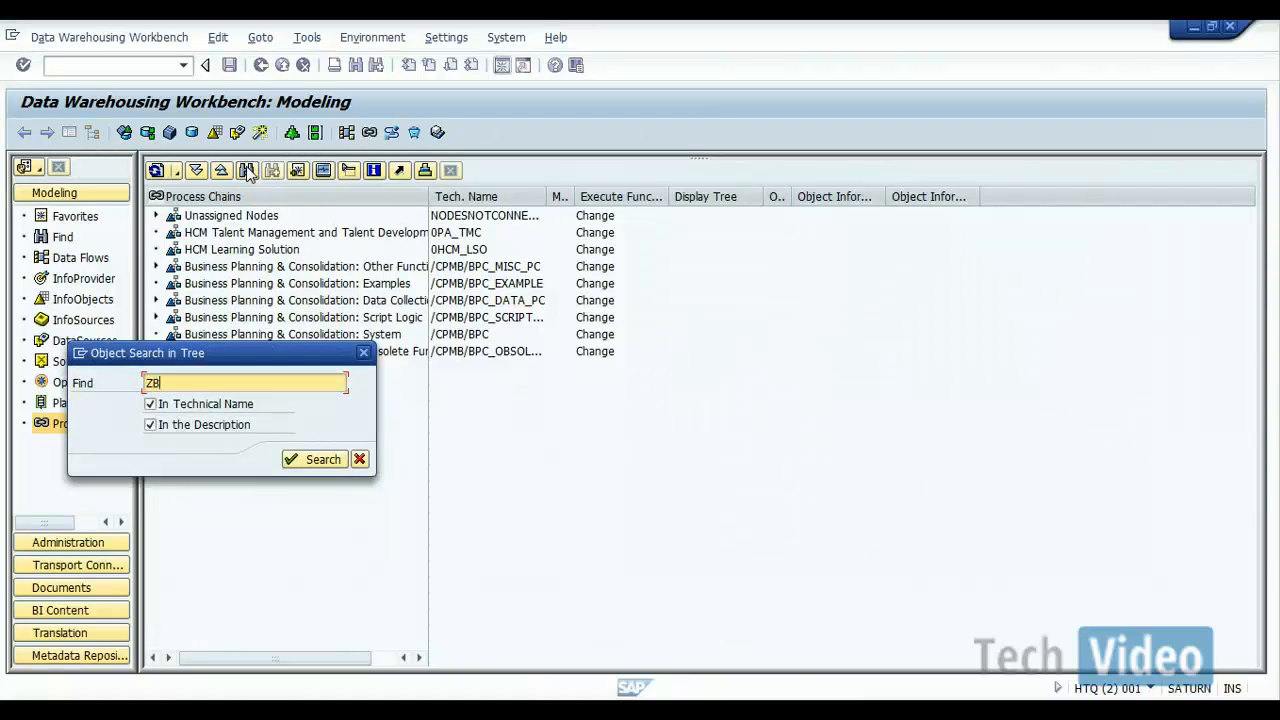
key(alt+Tab)
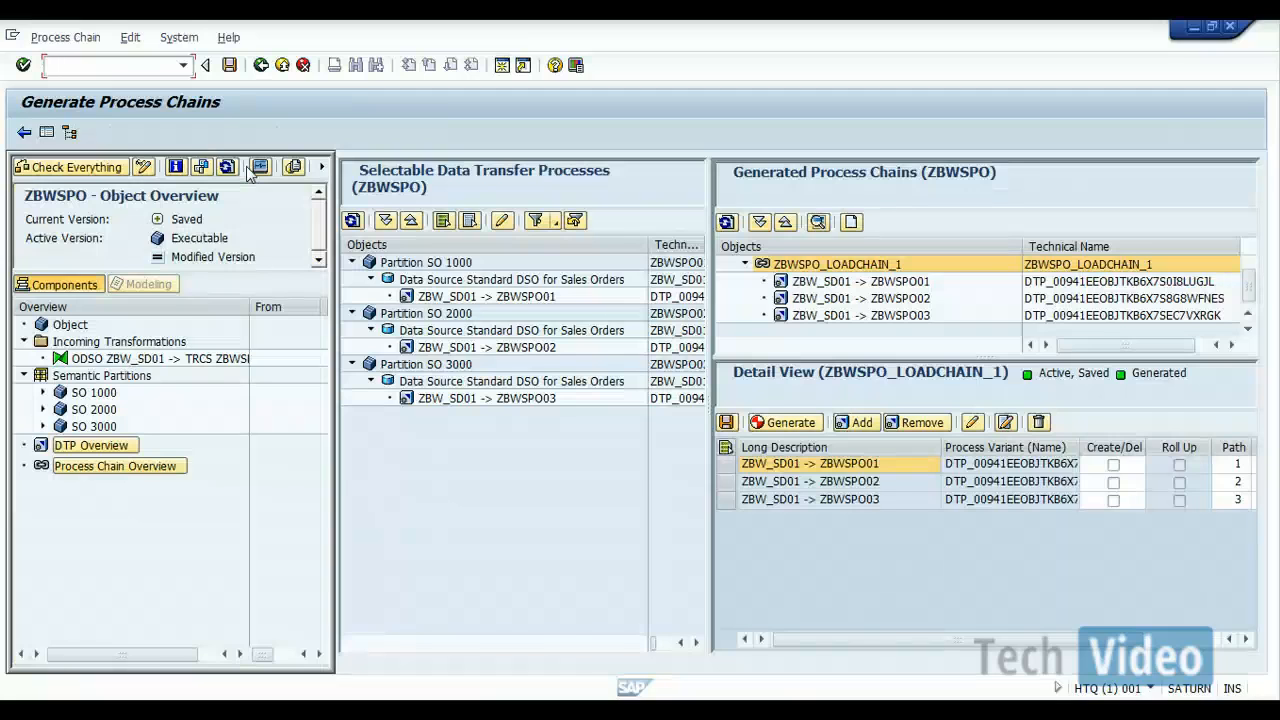
key(alt+Tab)
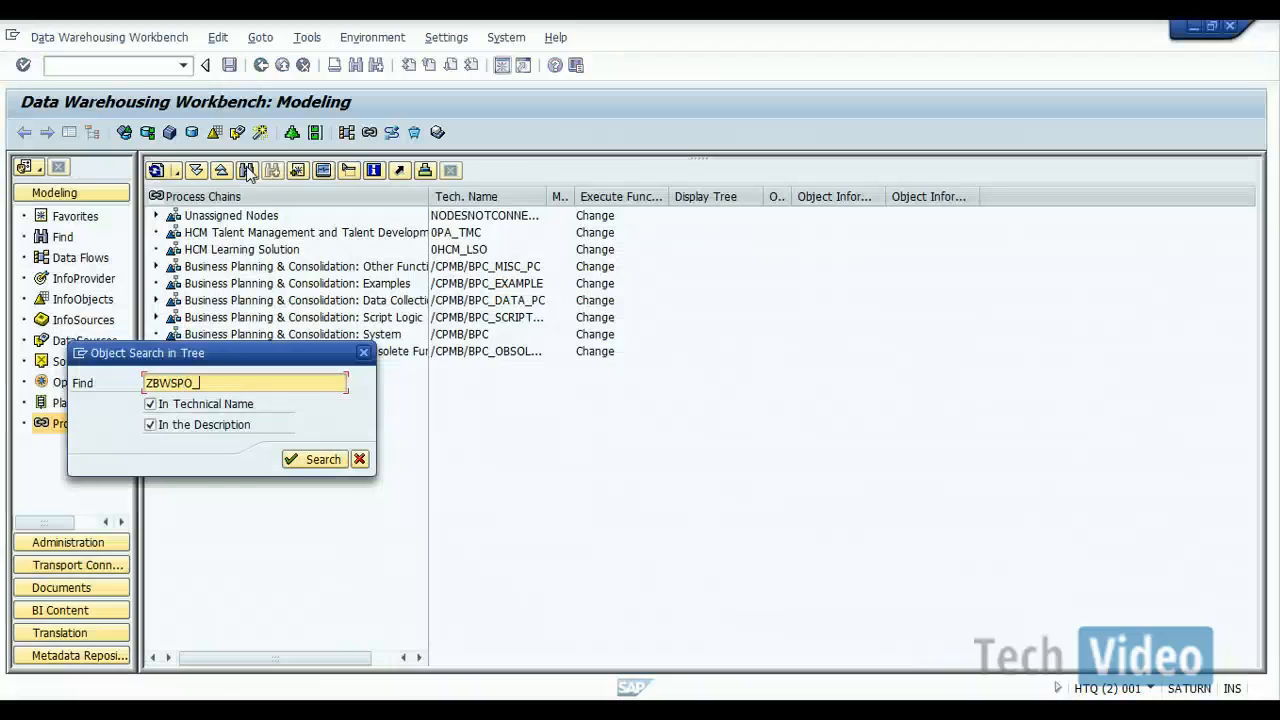
text(CHAI)
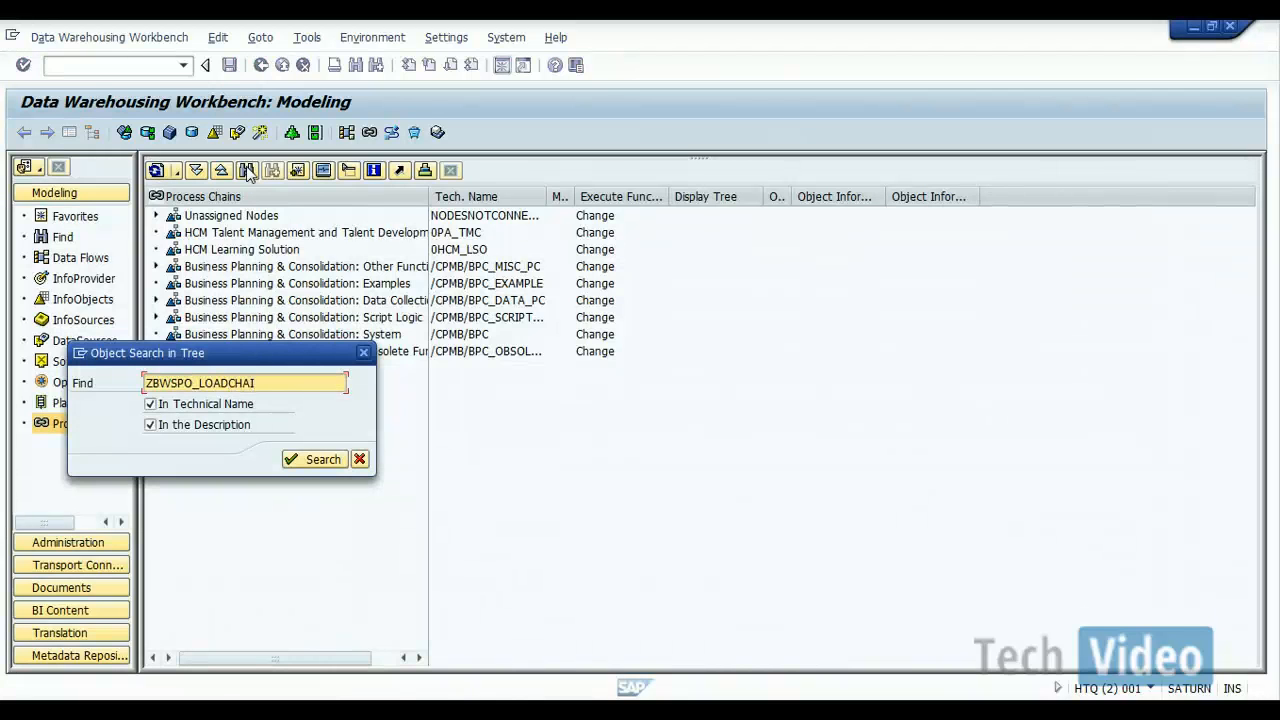
text(N_1)
key(Return)
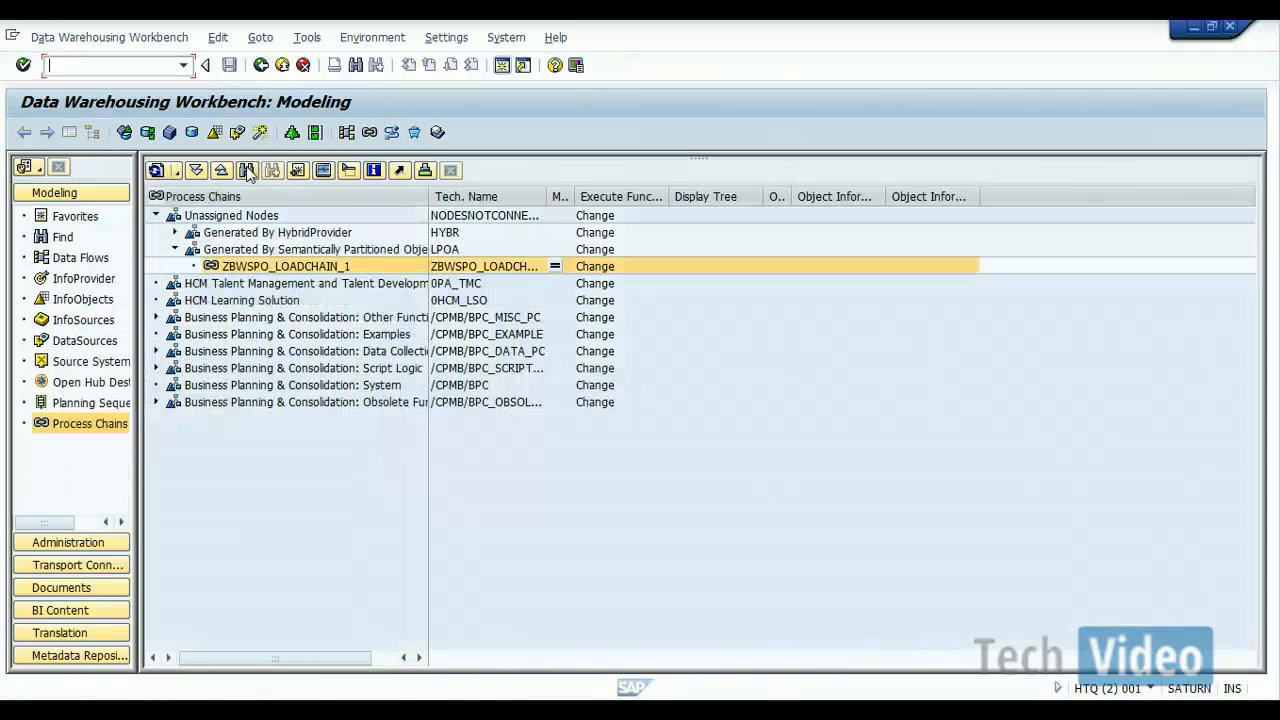
Step: Display process chain ZBWSPO_LOADCHAIN_1 in the Network view, examine its start process and DTPs, and return to the process chain tree
click(441, 268)
double_click(444, 270)
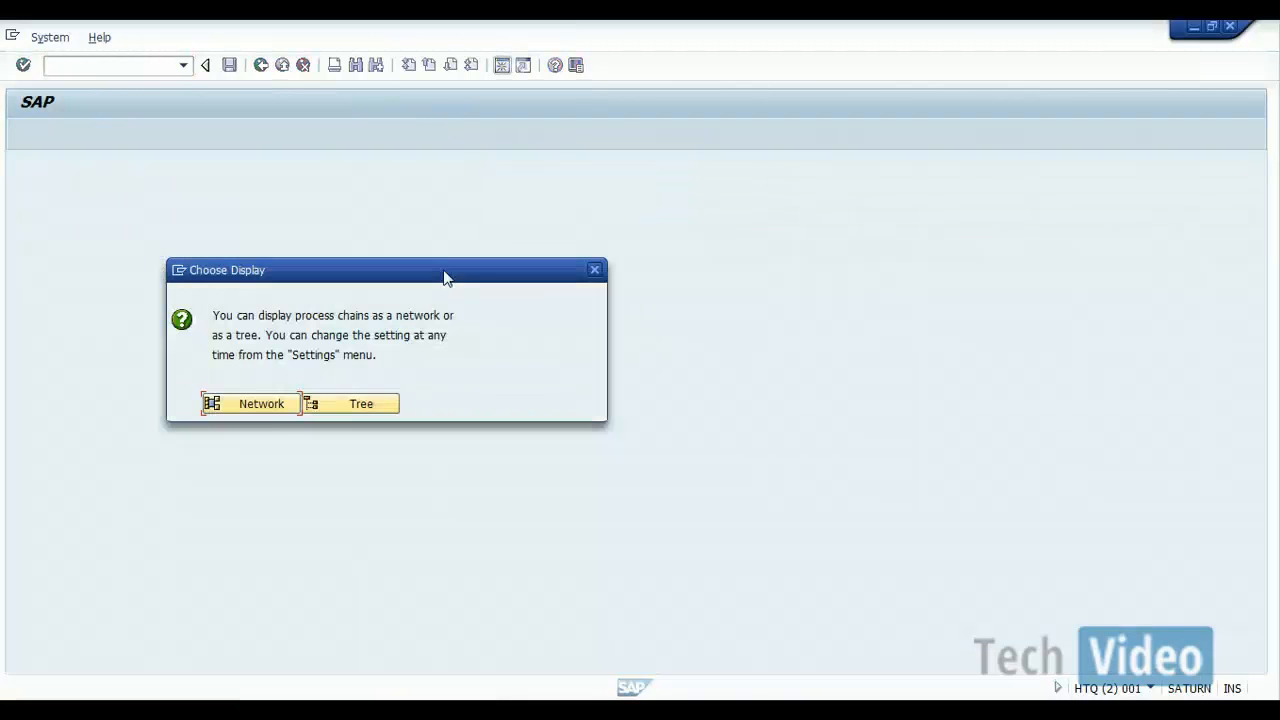
click(258, 405)
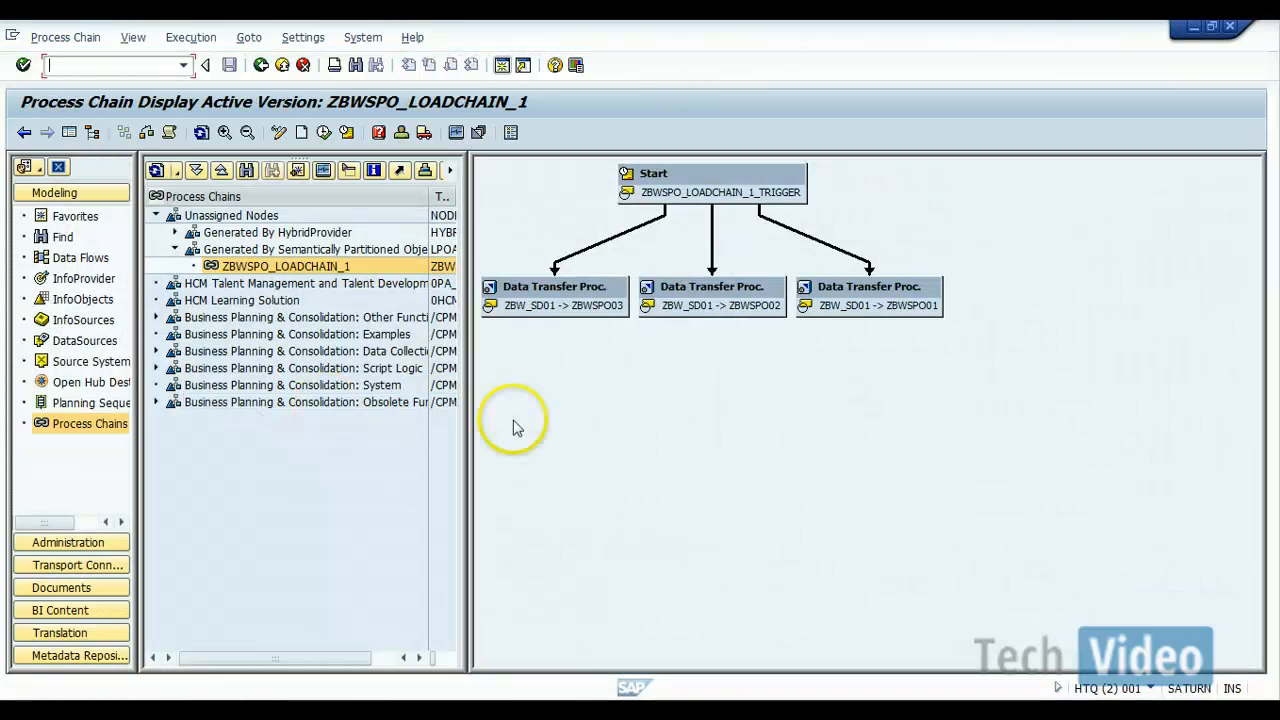
click(918, 423)
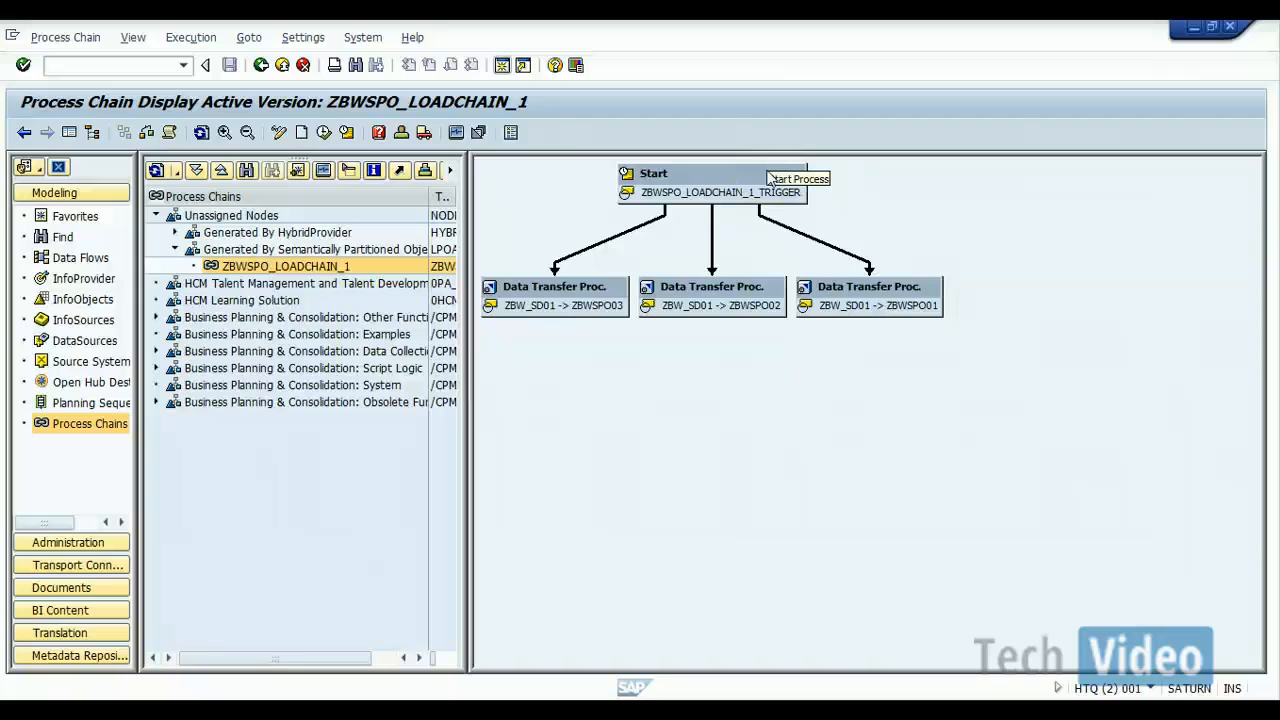
click(260, 65)
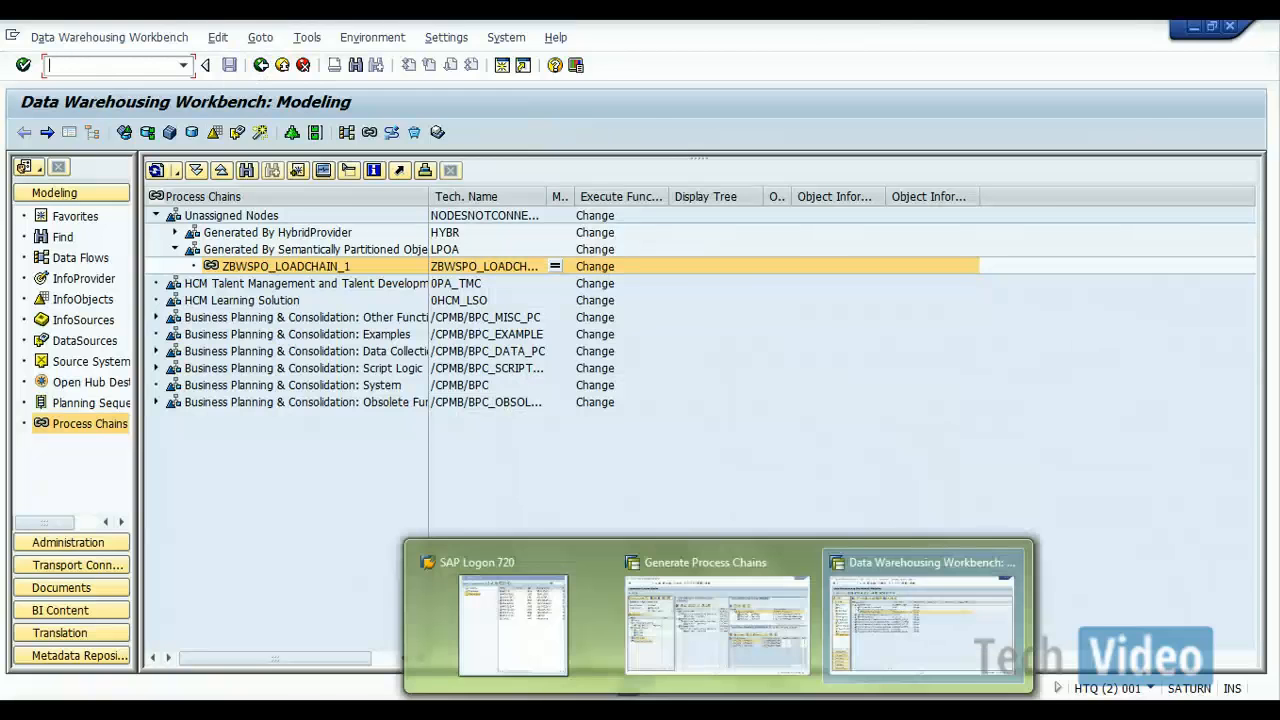
Step: Switch back to the Generate Process Chains session and leave the ZBWSPO display, returning to its entry in the InfoProvider tree
click(714, 643)
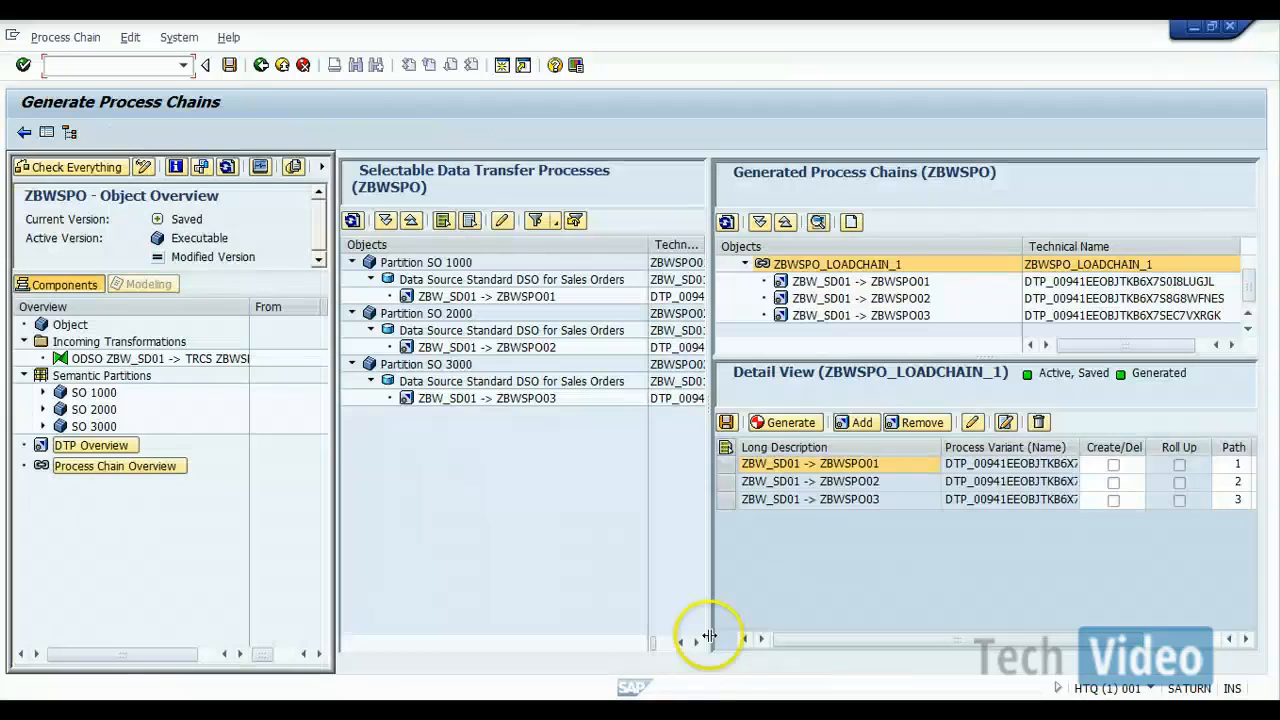
click(260, 67)
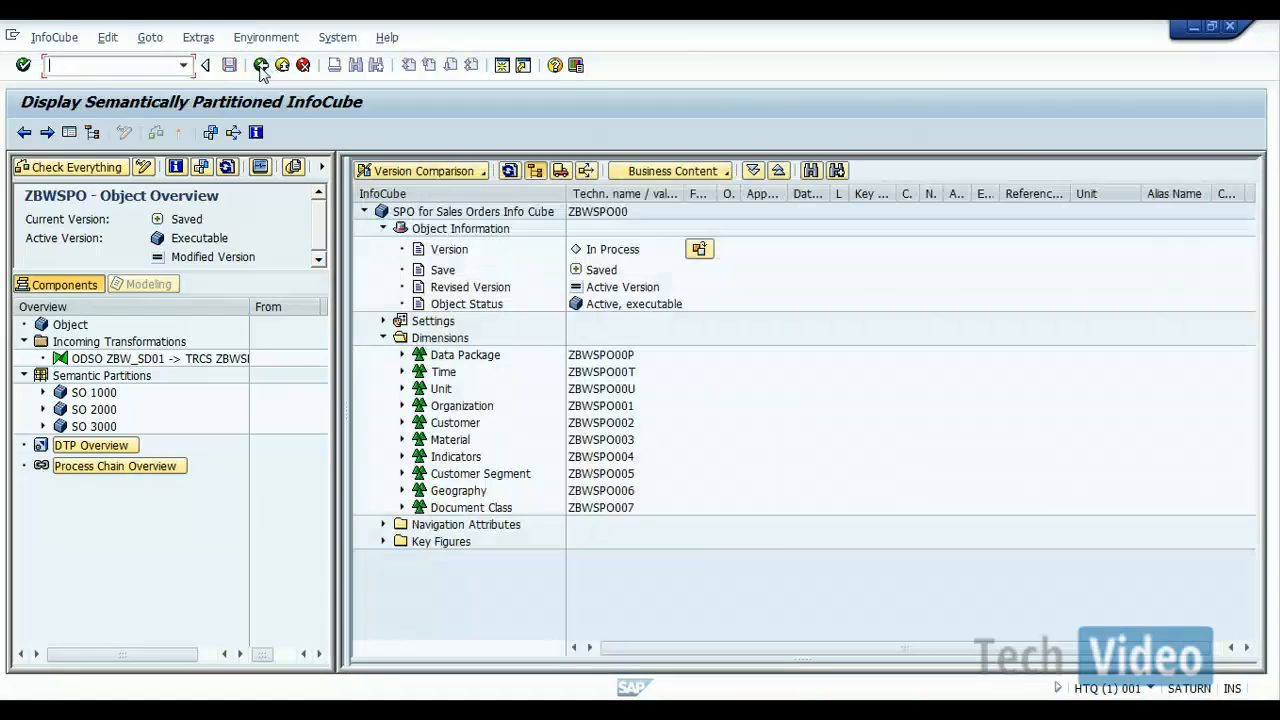
click(260, 66)
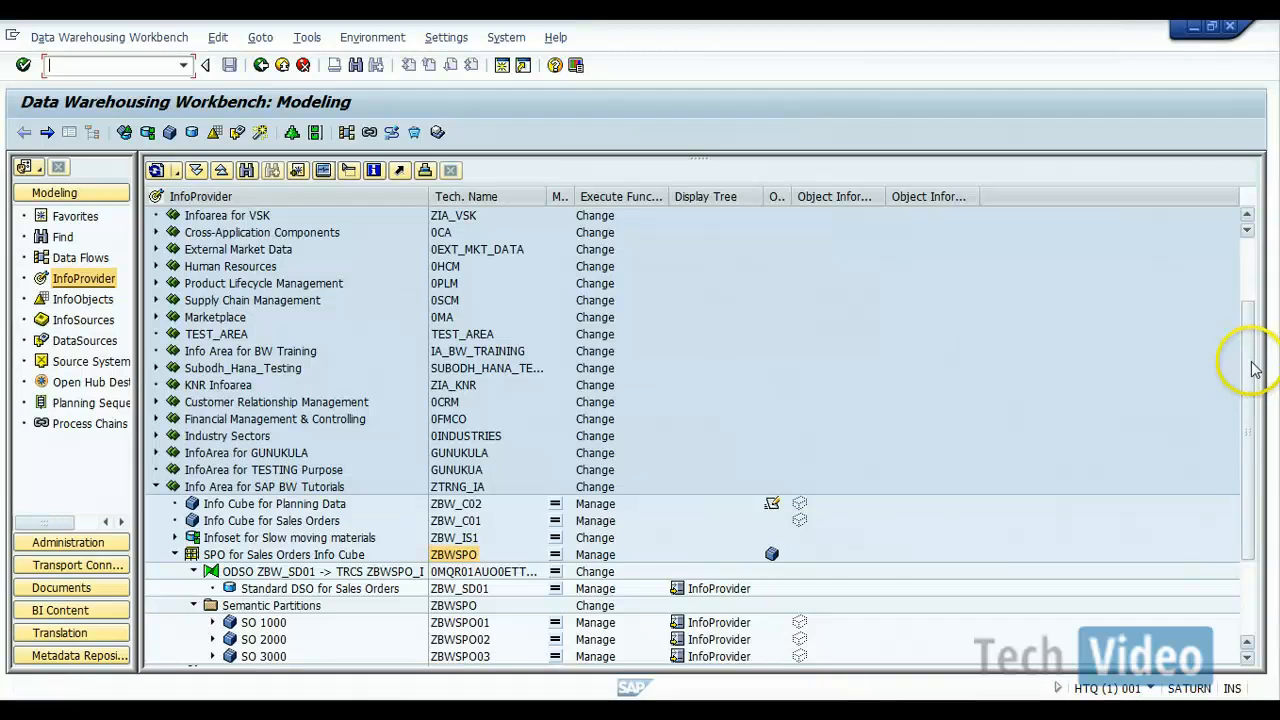
scroll(1255, 370, down, 3)
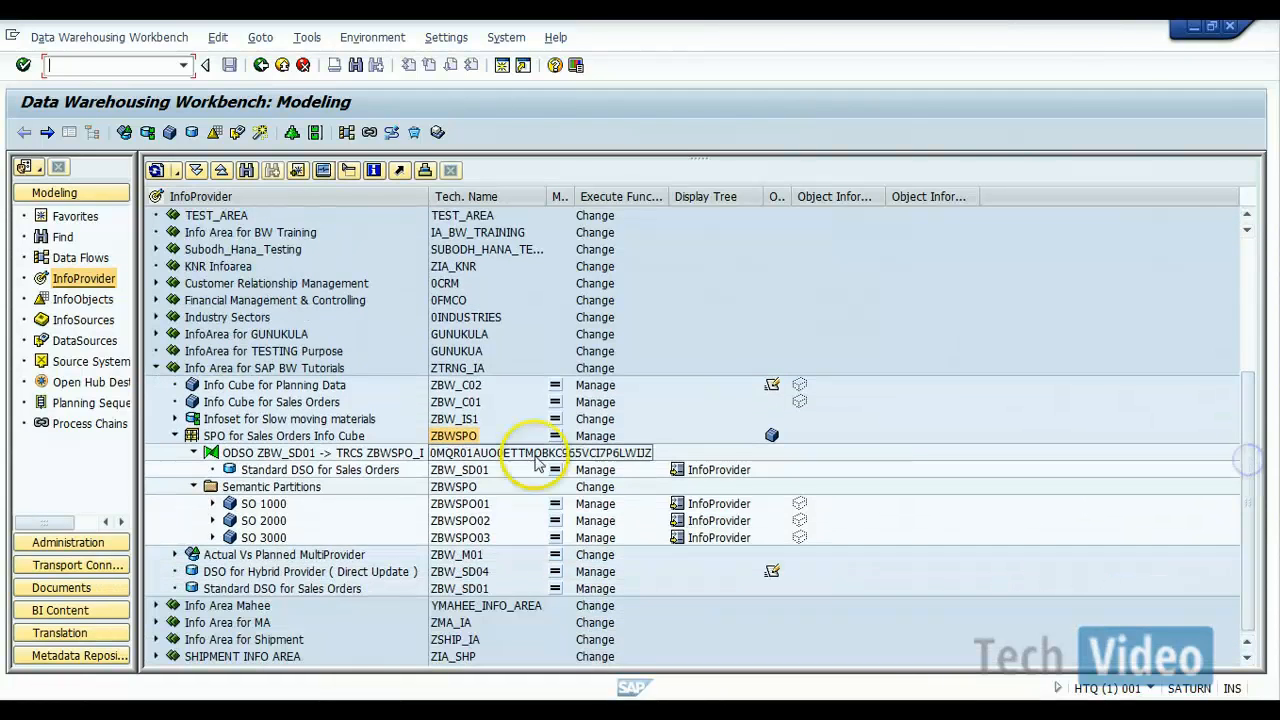
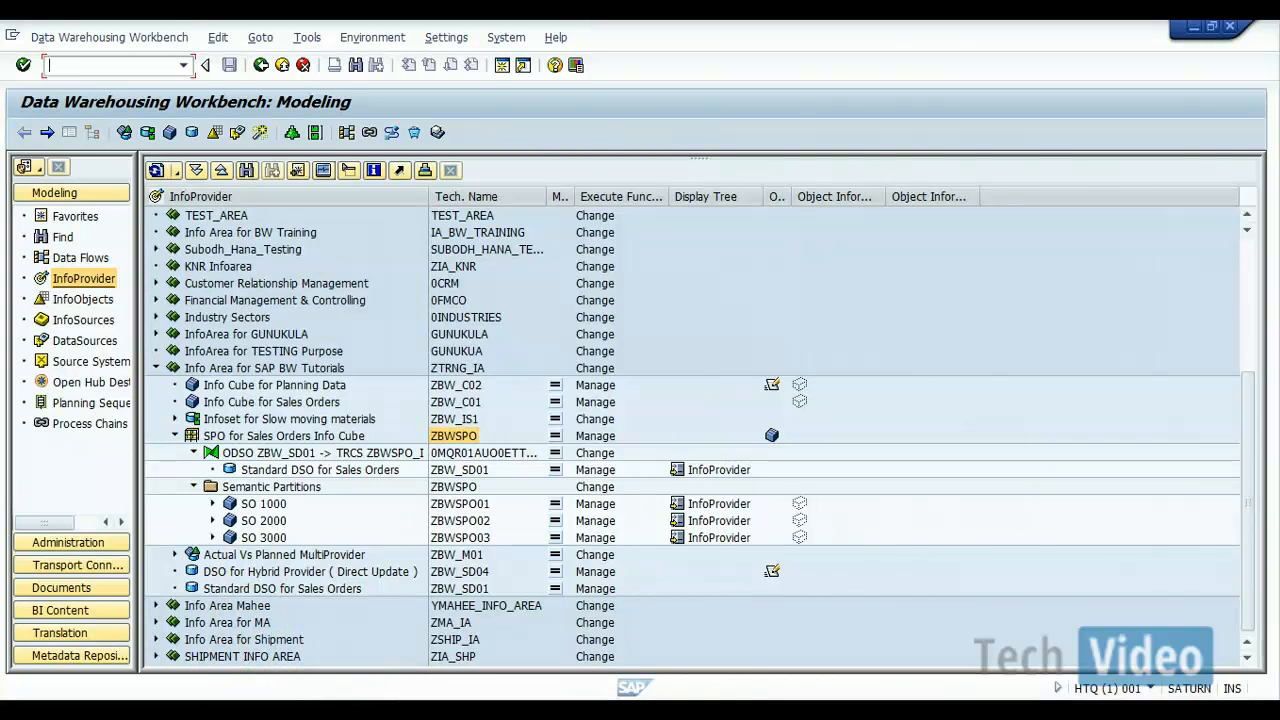
Step: Collapse ZBWSPO and examine the Semantically Partitioned option for a new DataStore object in InfoArea ZTRNG_IA, then cancel without creating it
click(175, 437)
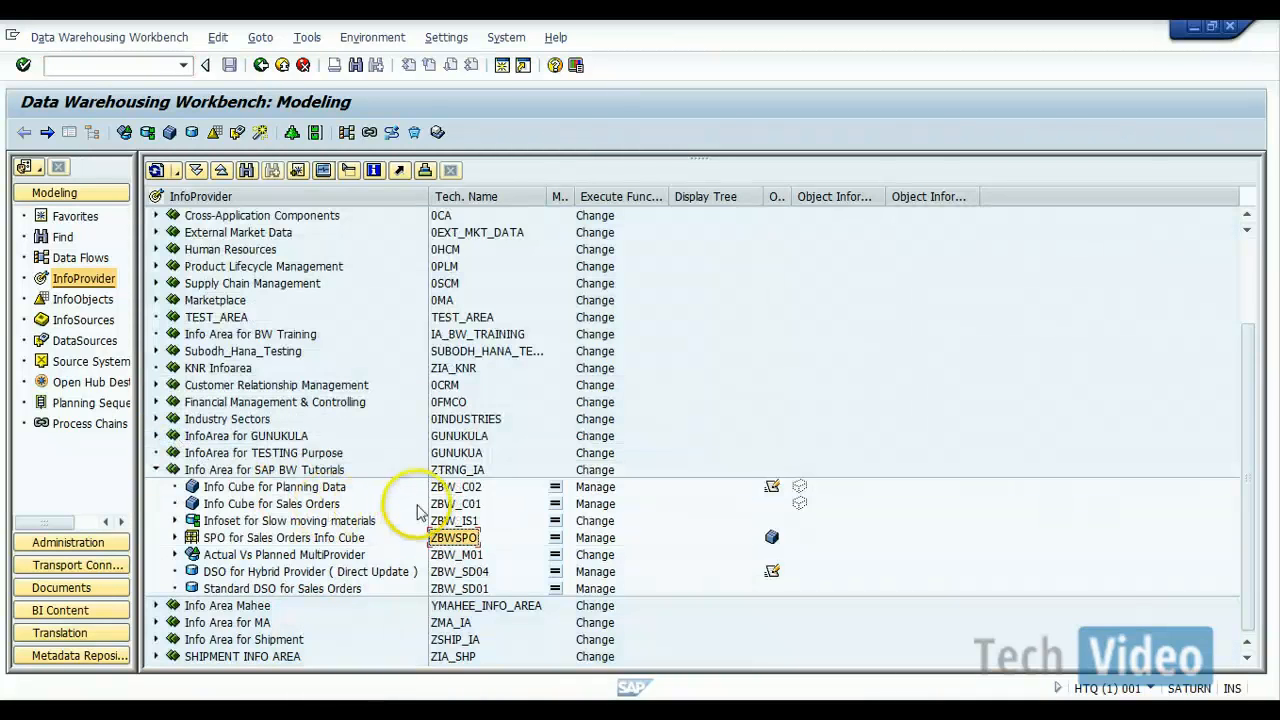
click(463, 470)
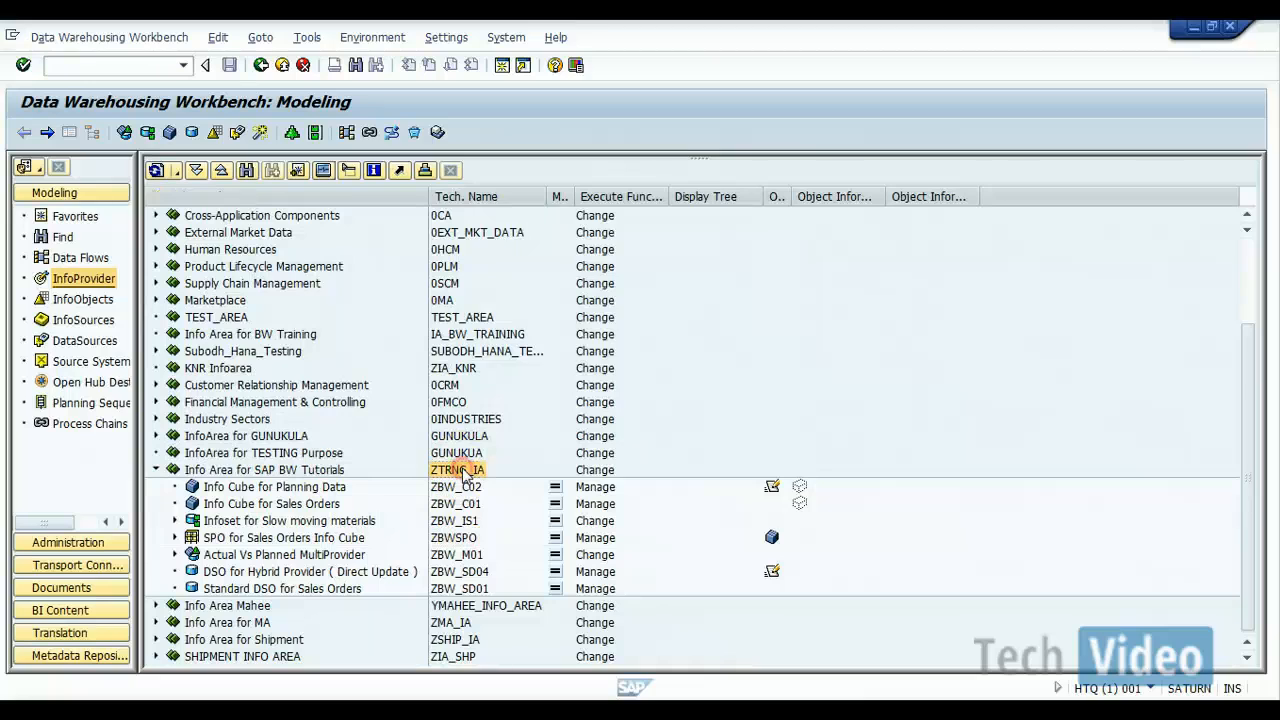
right_click(463, 470)
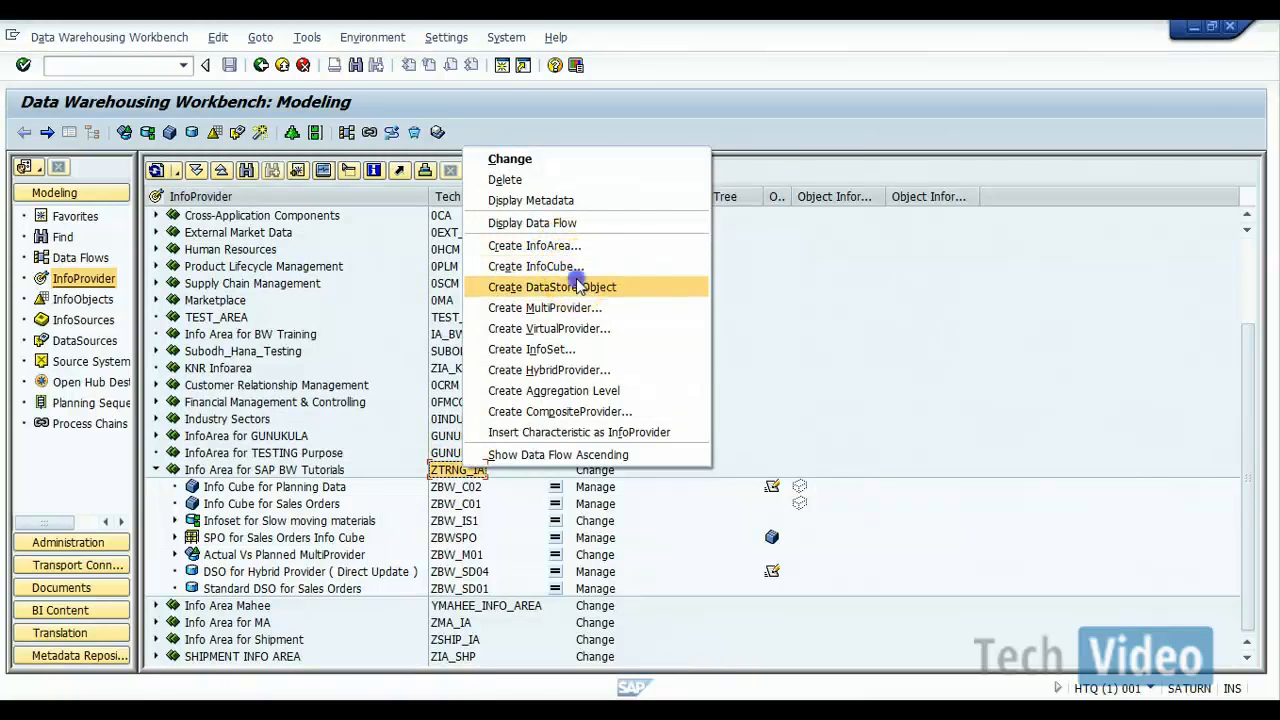
click(580, 286)
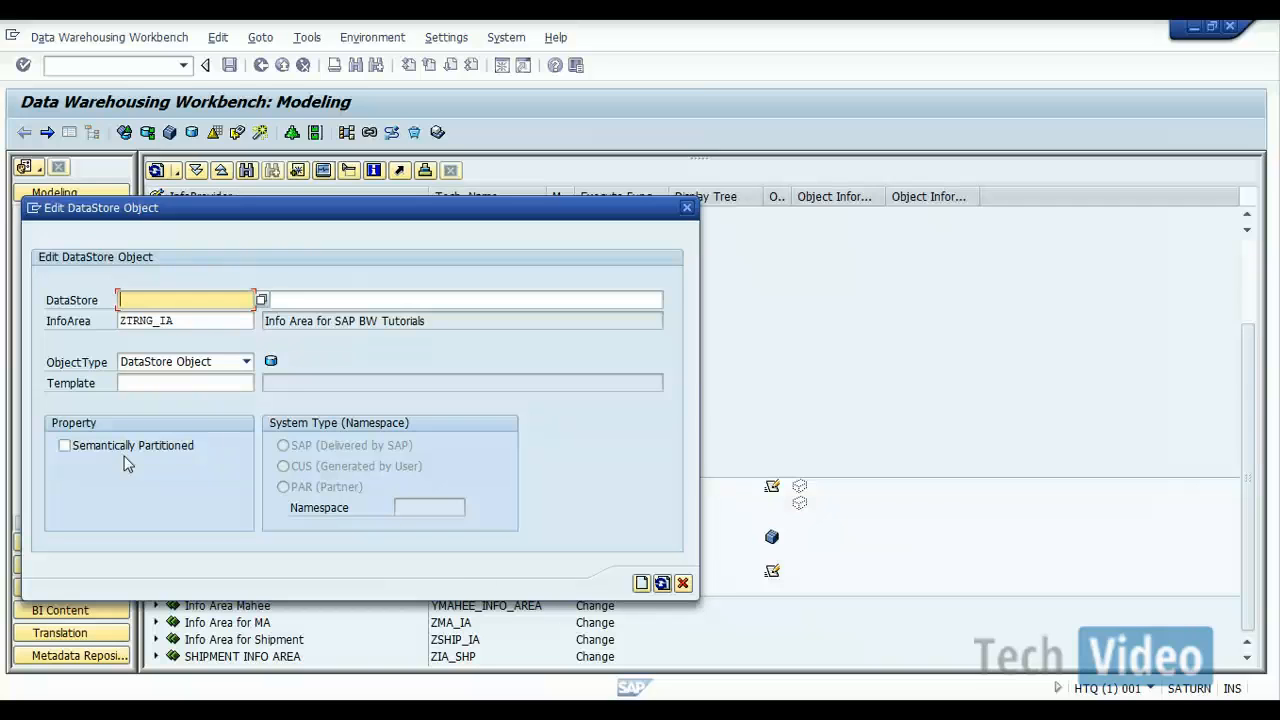
click(683, 583)
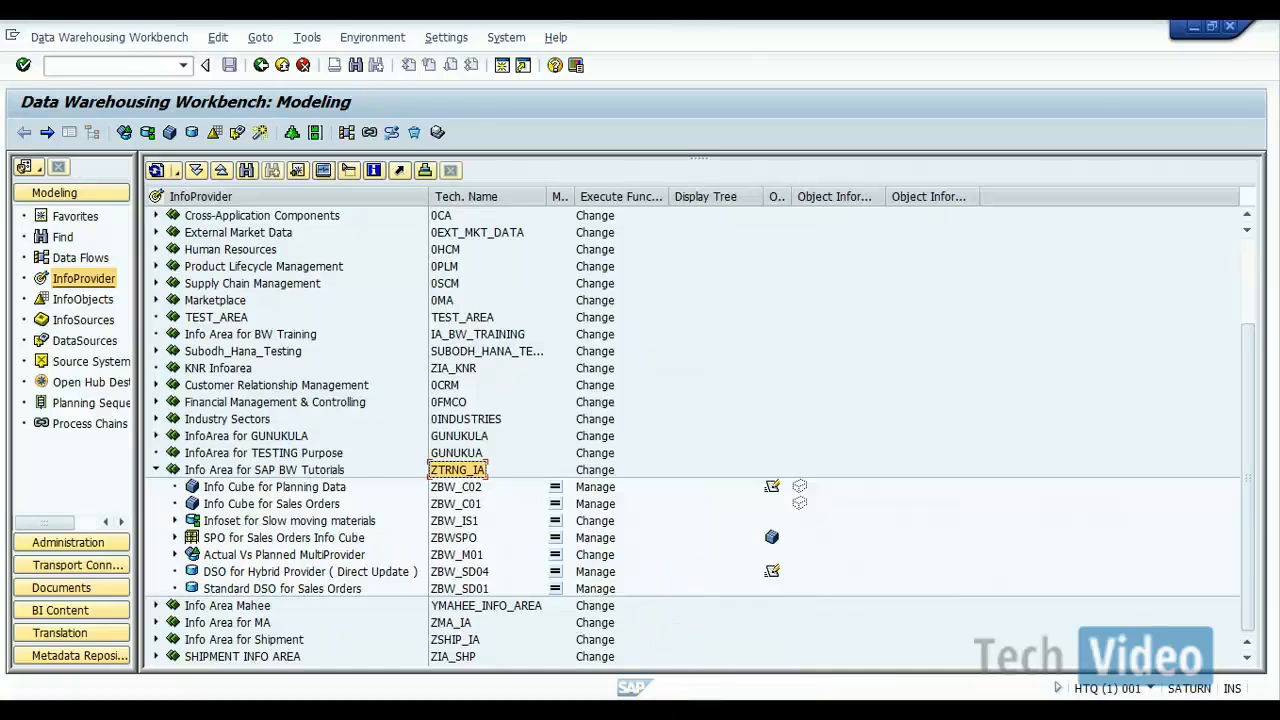
Step: Switch to PowerPoint and close the presentation SAP BW Info Providers -SPO.pptx
key(alt+Tab)
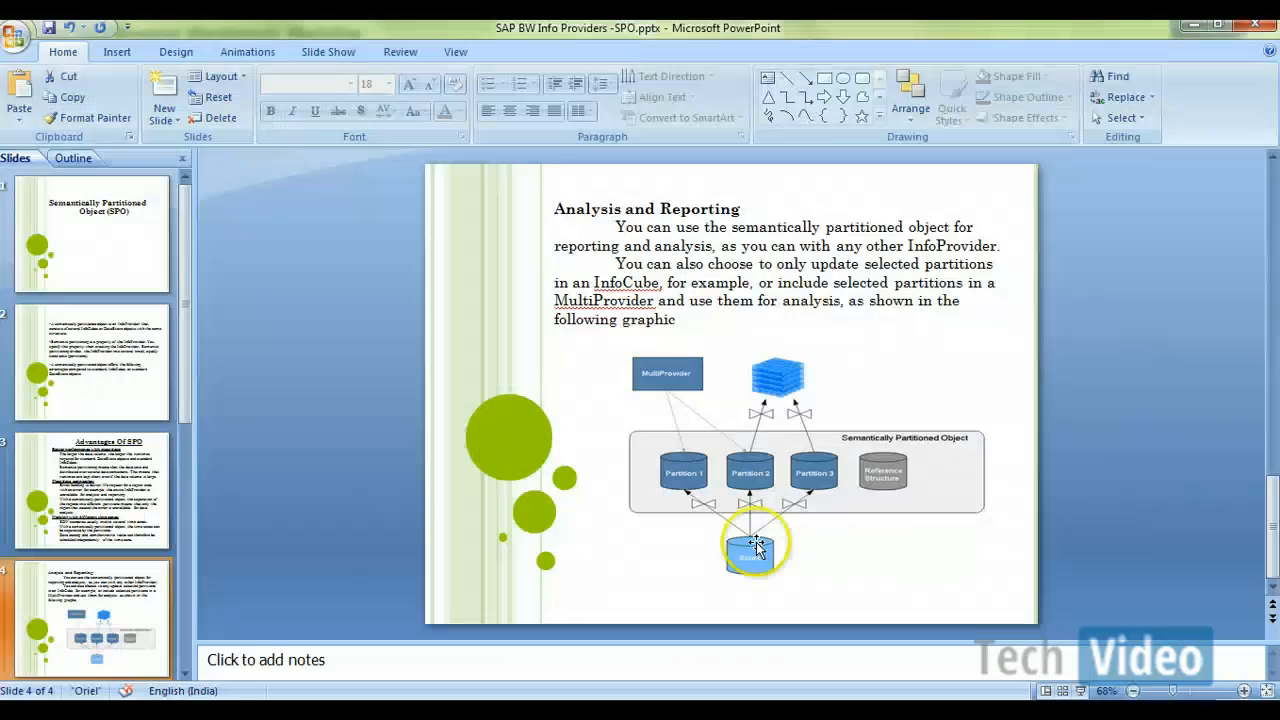
click(1256, 28)
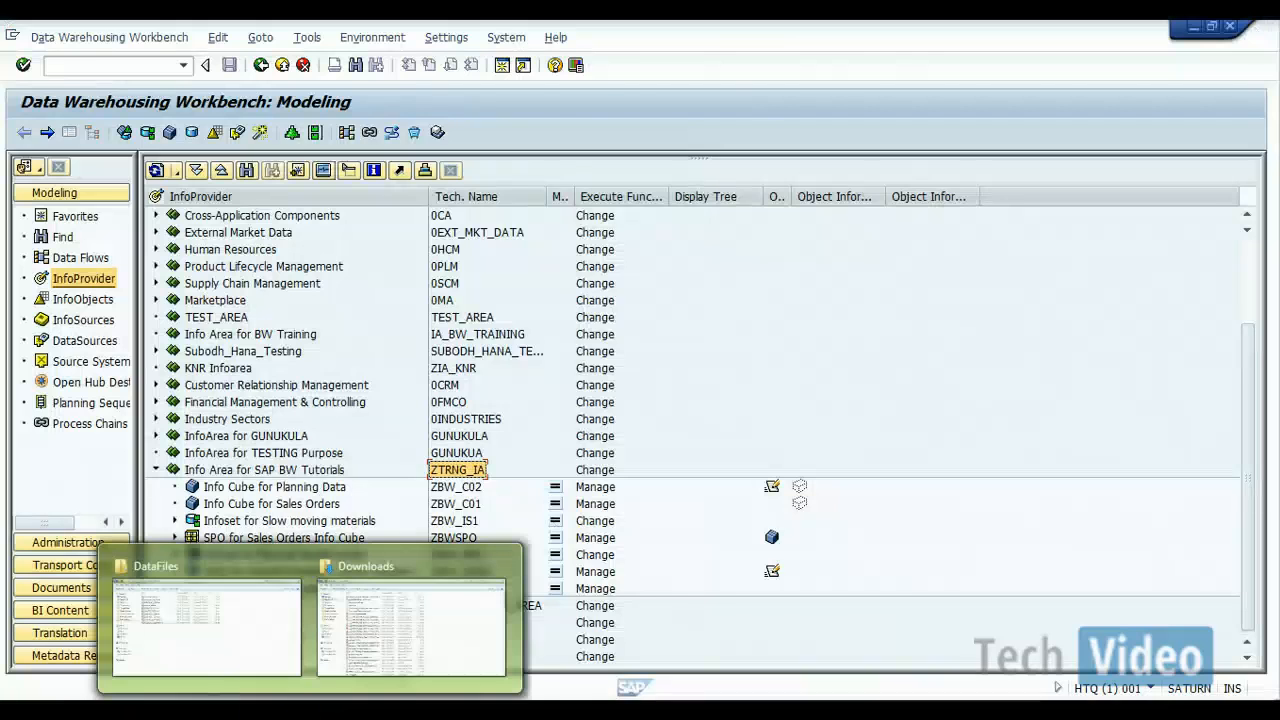
Step: Switch to the DataFiles folder window, open the Hybrid Provider presentation from BW Training > PPT's, and go to slide 2
click(252, 657)
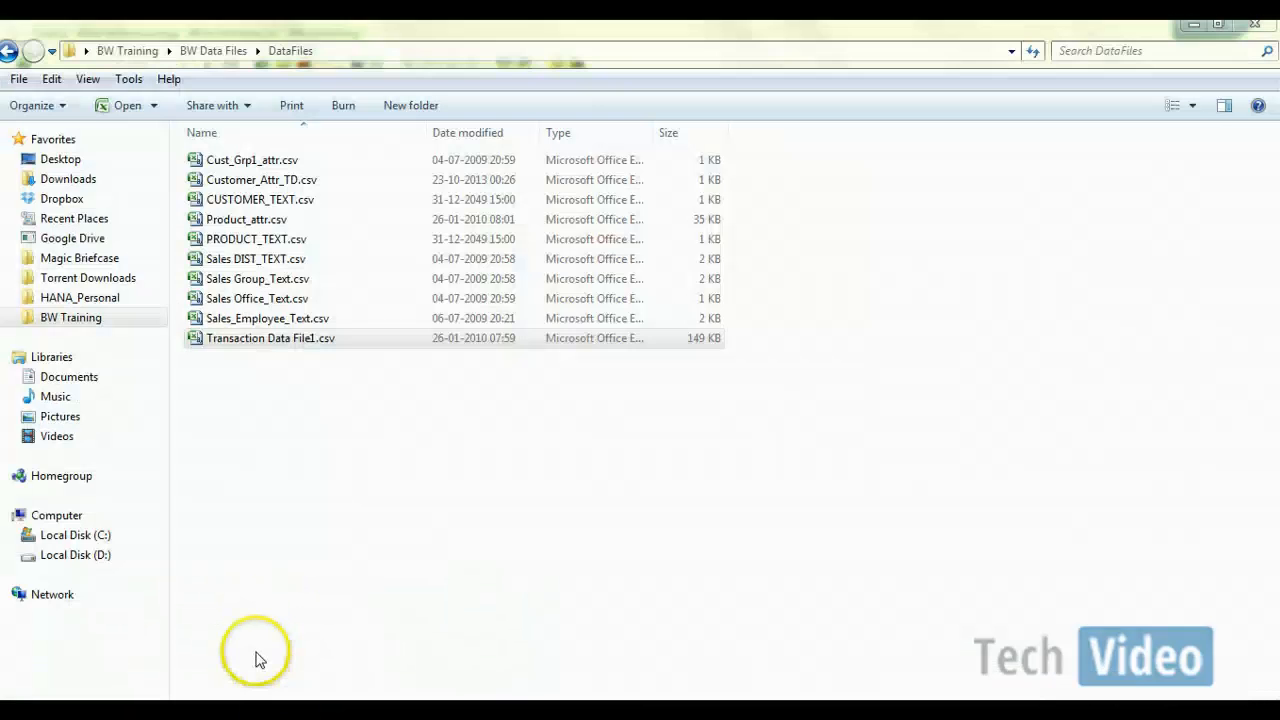
click(206, 50)
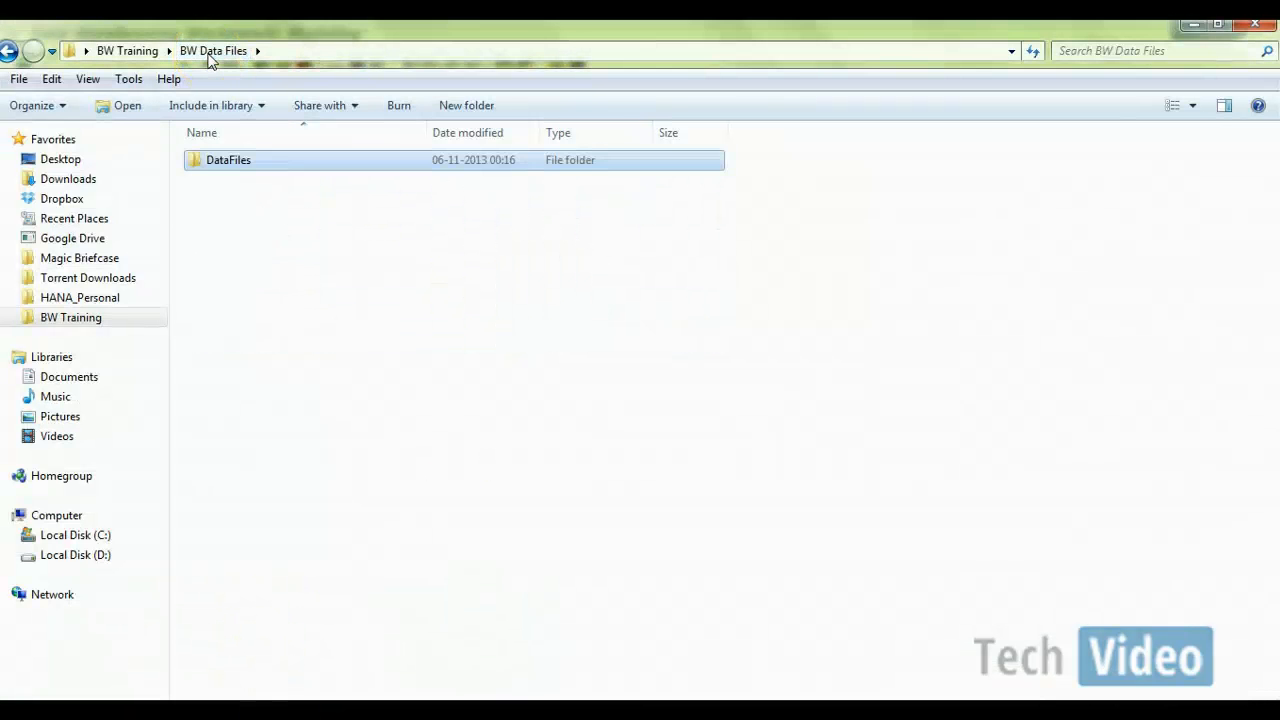
click(130, 51)
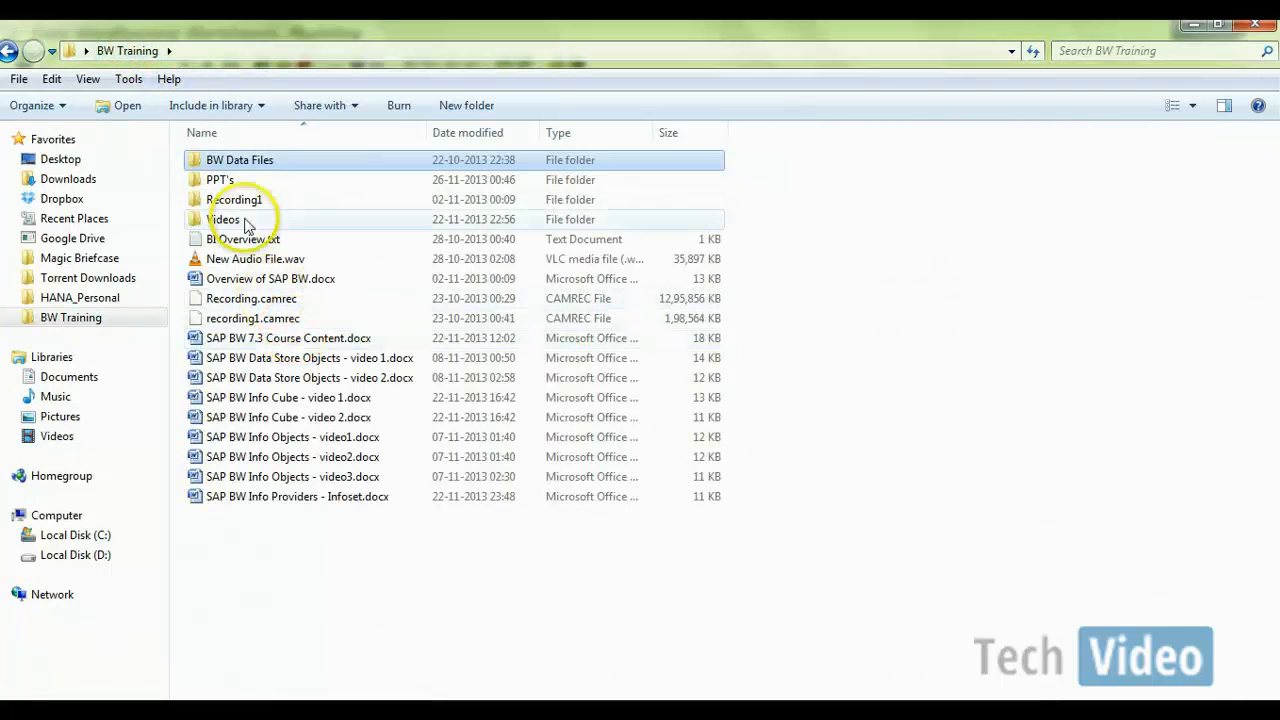
double_click(236, 182)
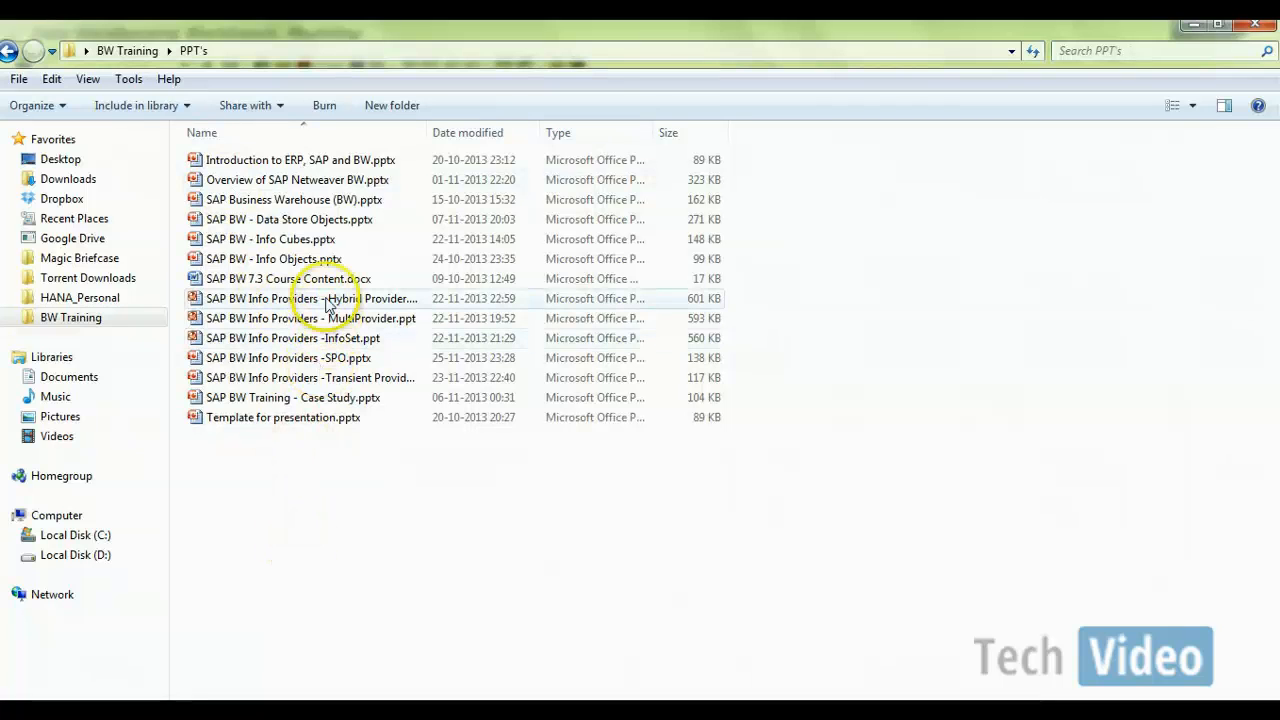
double_click(325, 299)
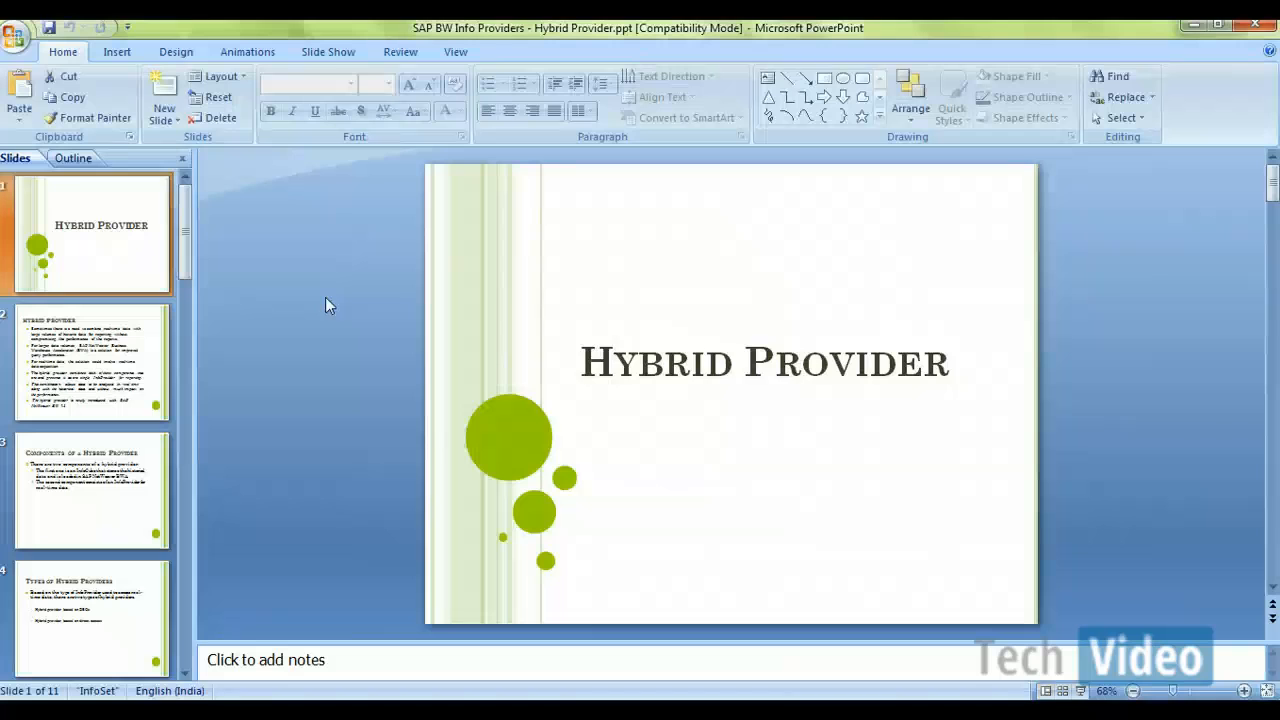
scroll(325, 297, down, 1)
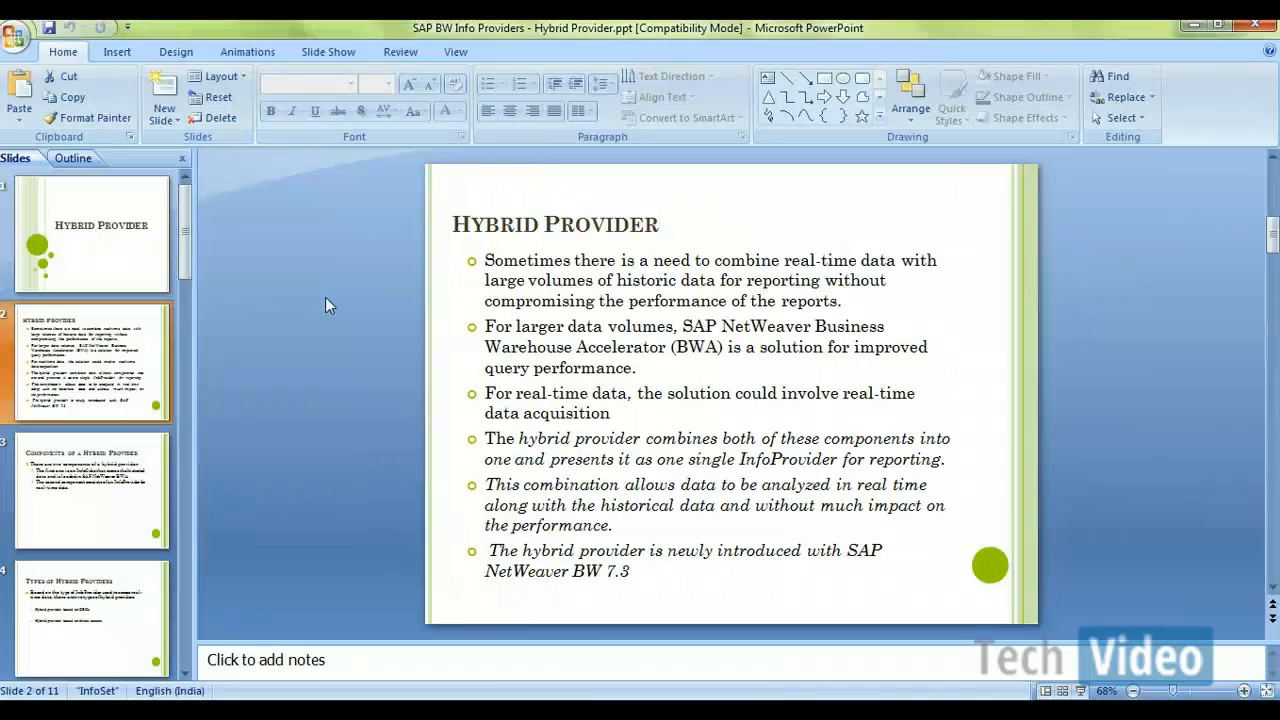
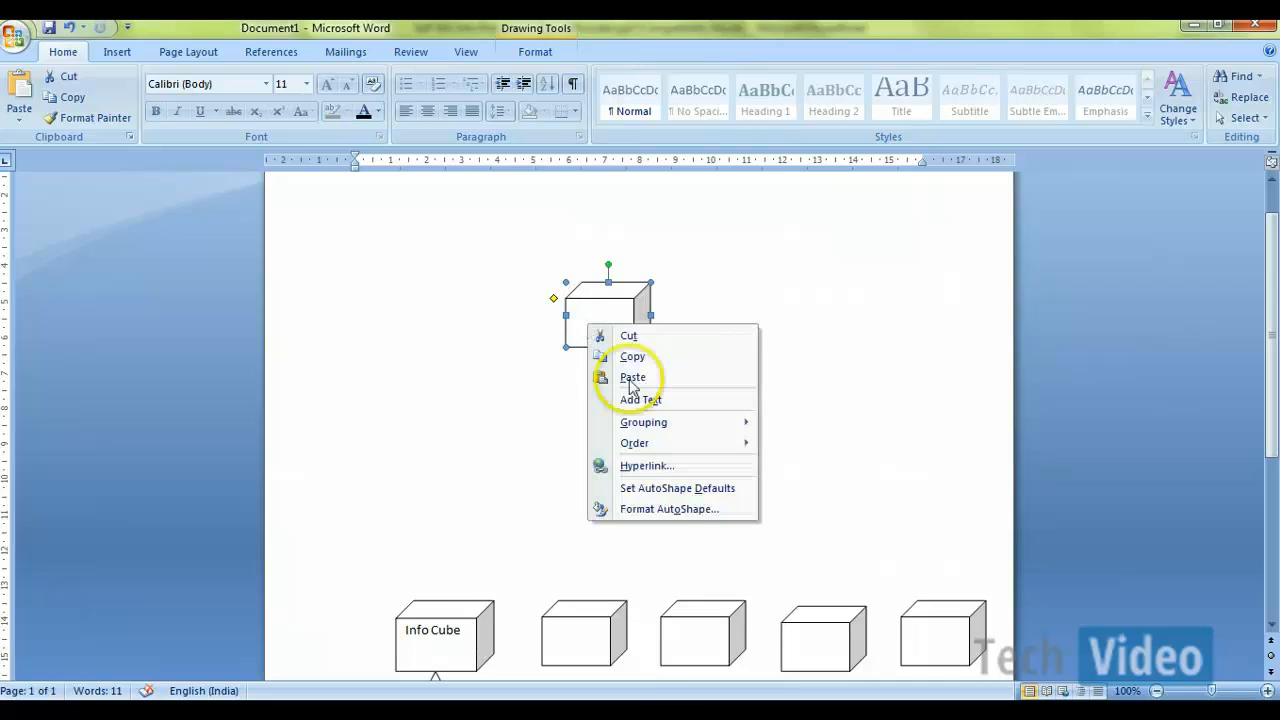
Step: Label the upper cube shape "Info Cube (Std)"
click(640, 399)
text(Inf)
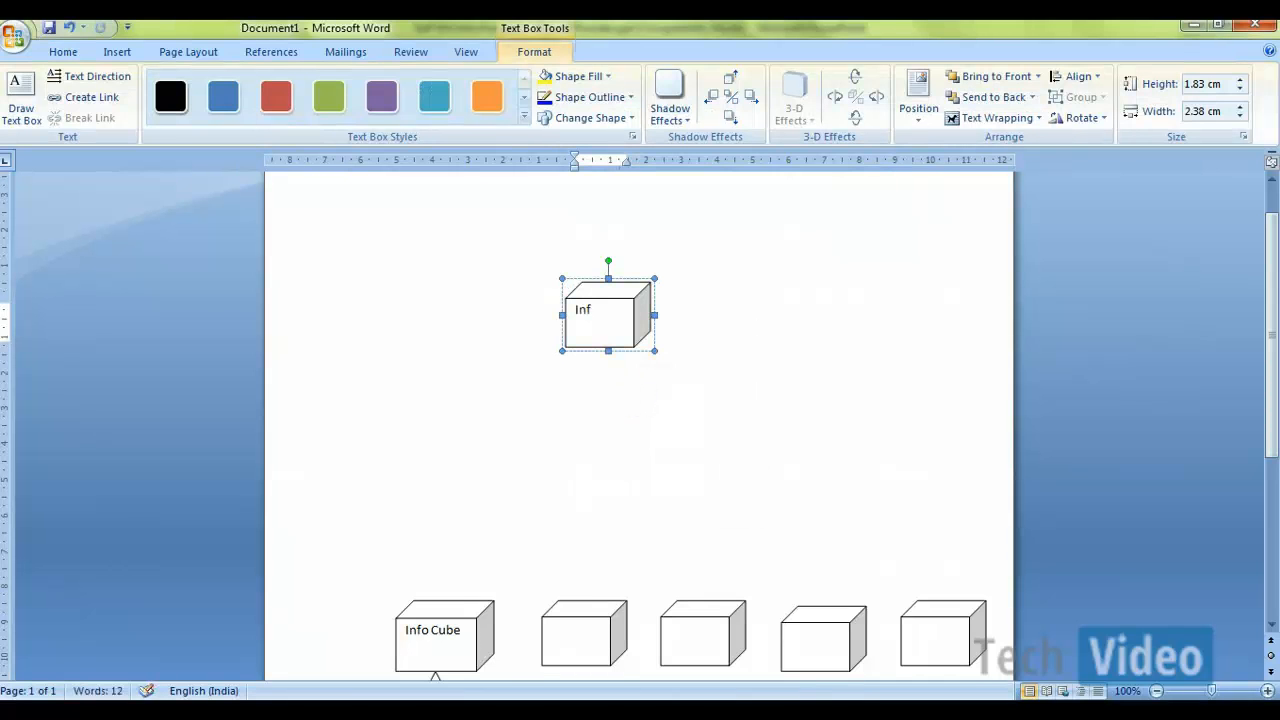
text(o Cube (St)
key(BackSpace)
key(BackSpace)
key(BackSpace)
key(BackSpace)
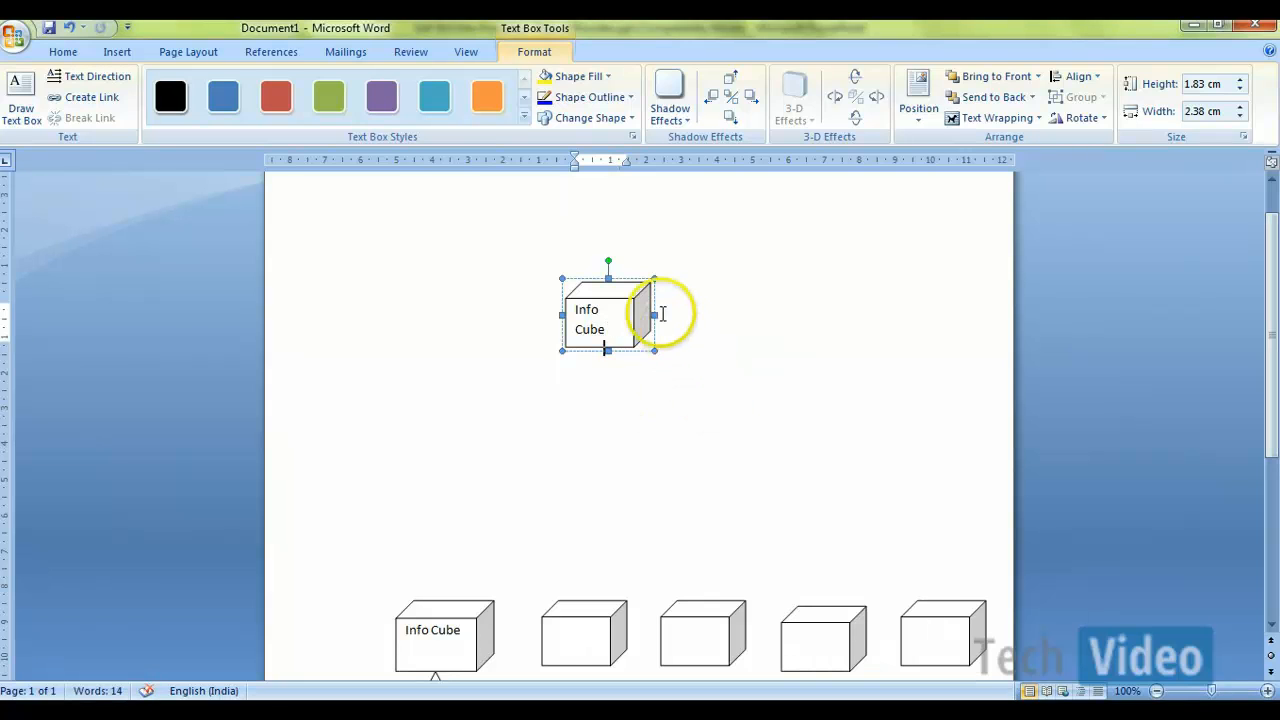
Step: Enlarge the Info Cube (Std) shape to about 3.25 cm high and 3.55 cm wide
drag(654, 315, 674, 314)
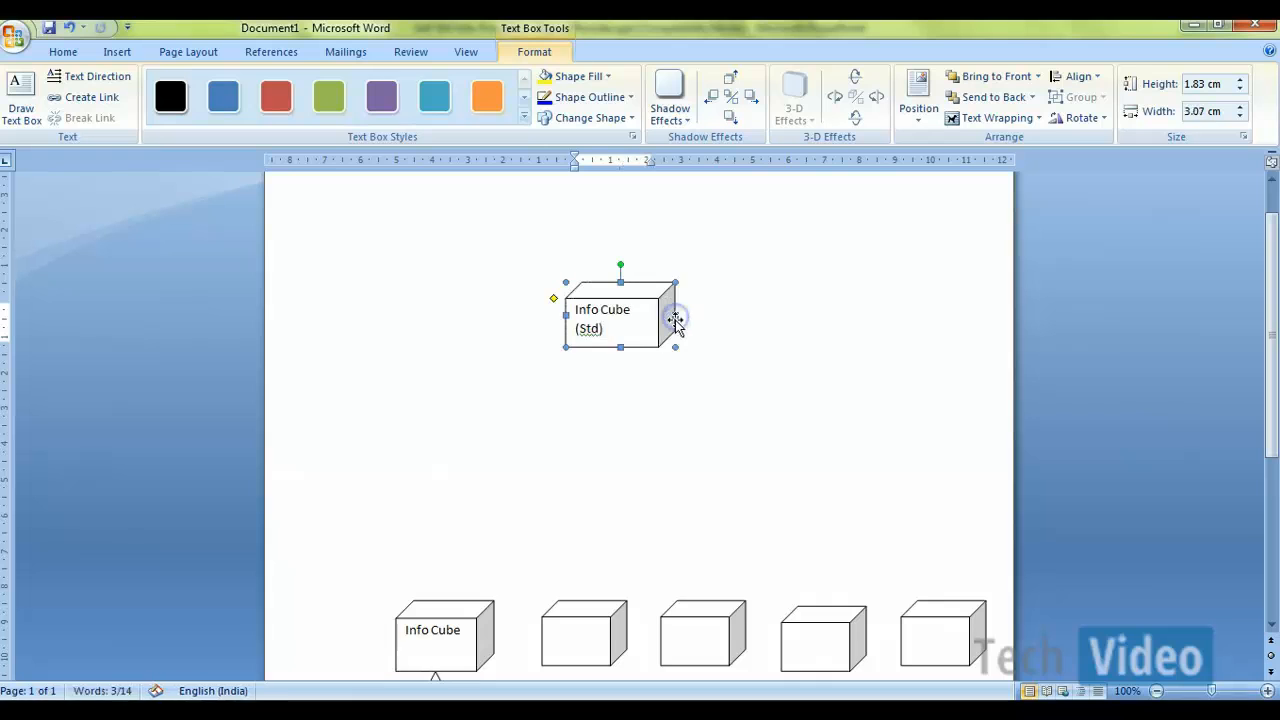
click(674, 342)
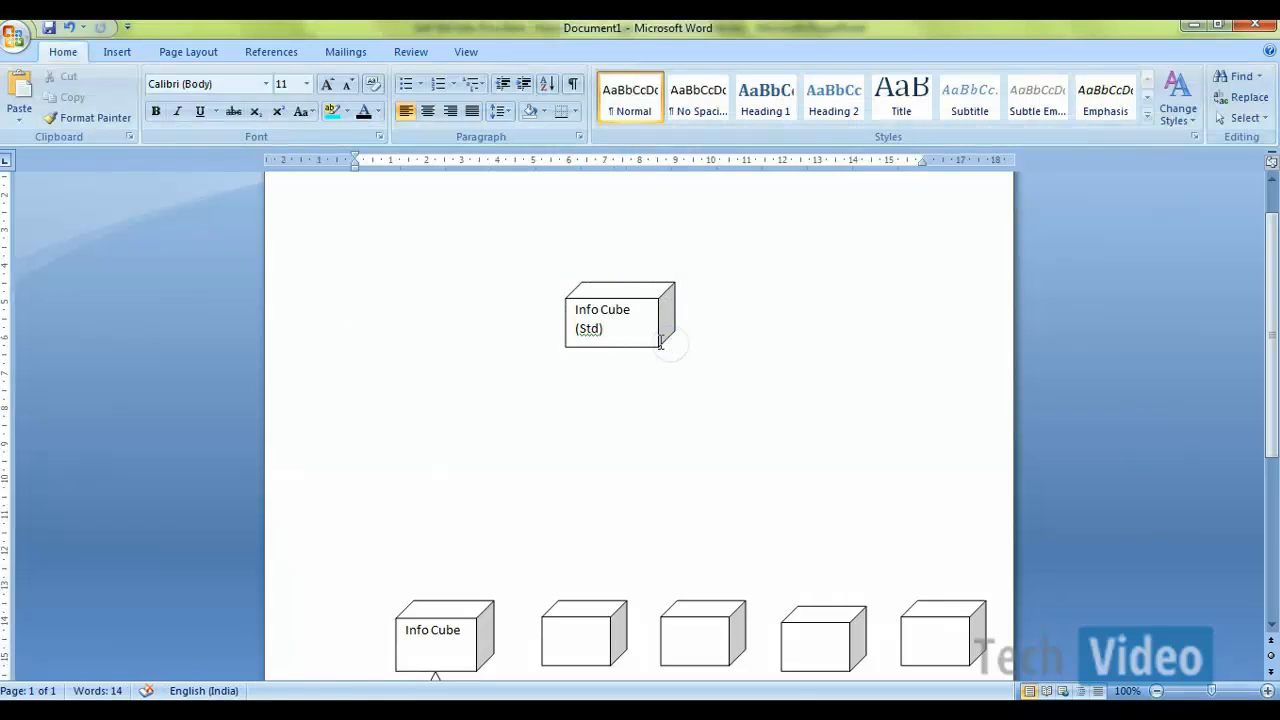
click(659, 340)
drag(679, 352, 692, 400)
click(551, 397)
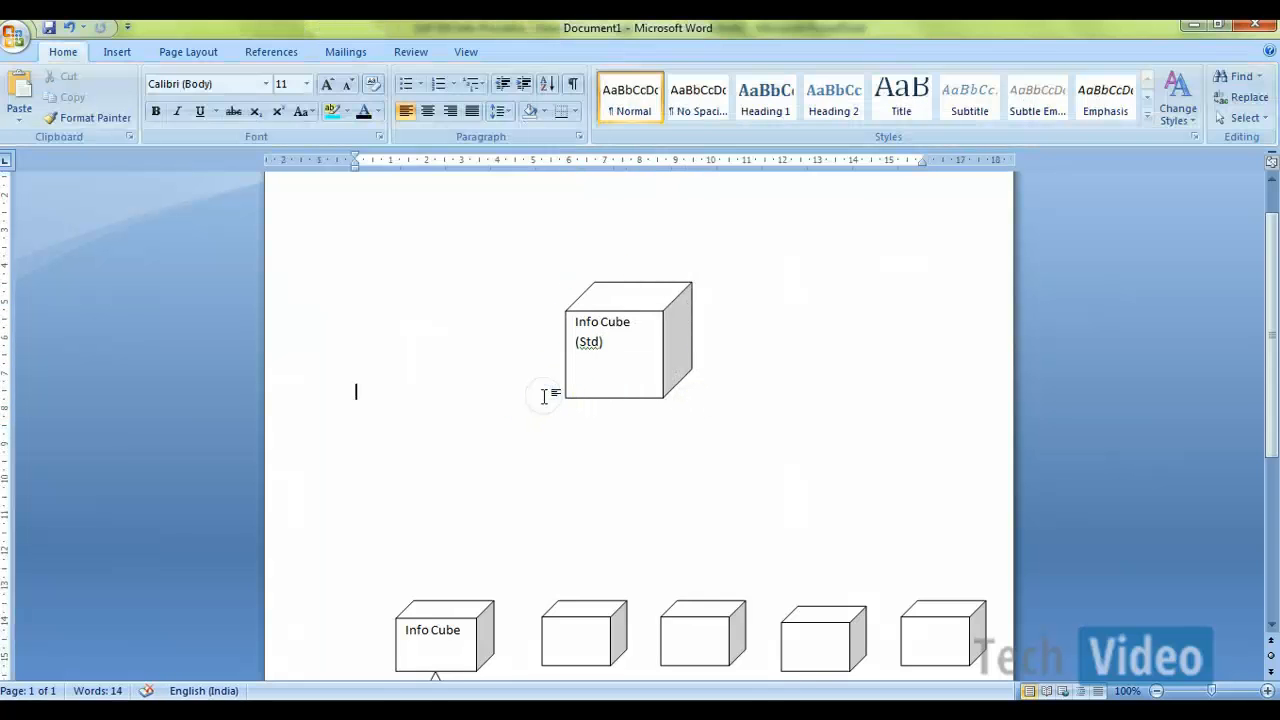
Step: Duplicate the Info Cube (Std) shape and place the copy level with it on its left side
click(566, 397)
key(ctrl+c)
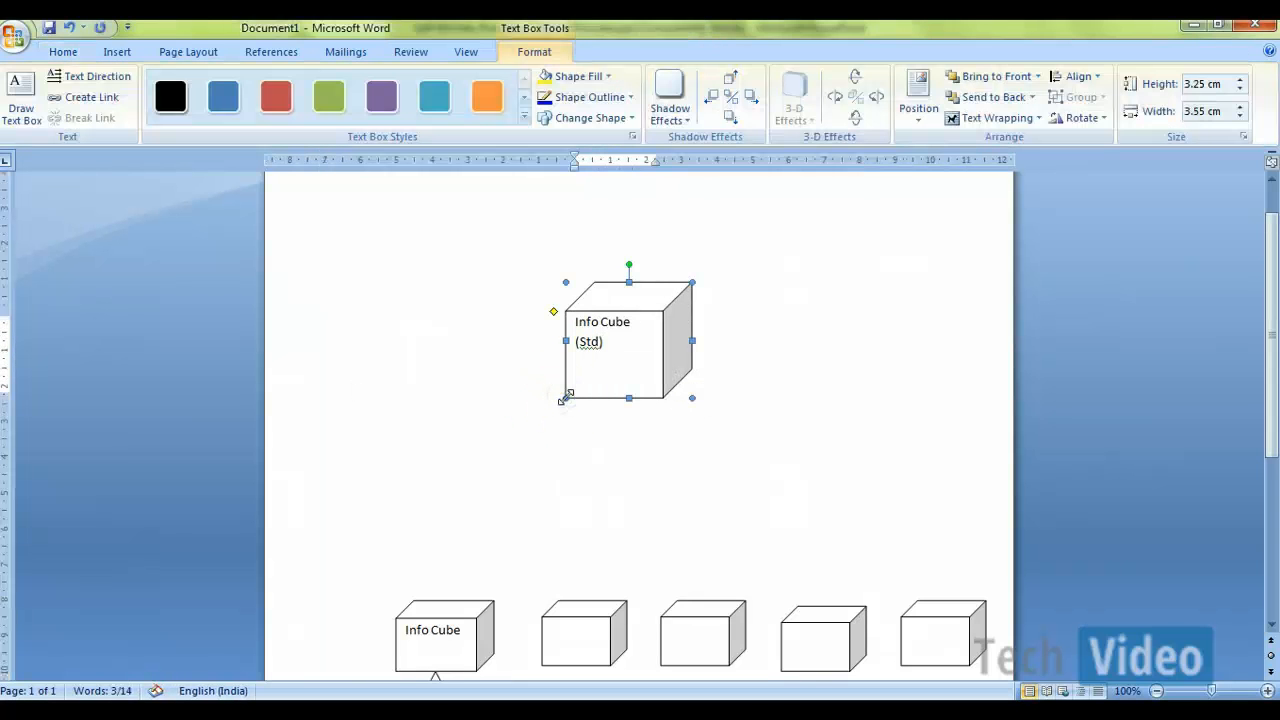
click(605, 477)
key(ctrl+v)
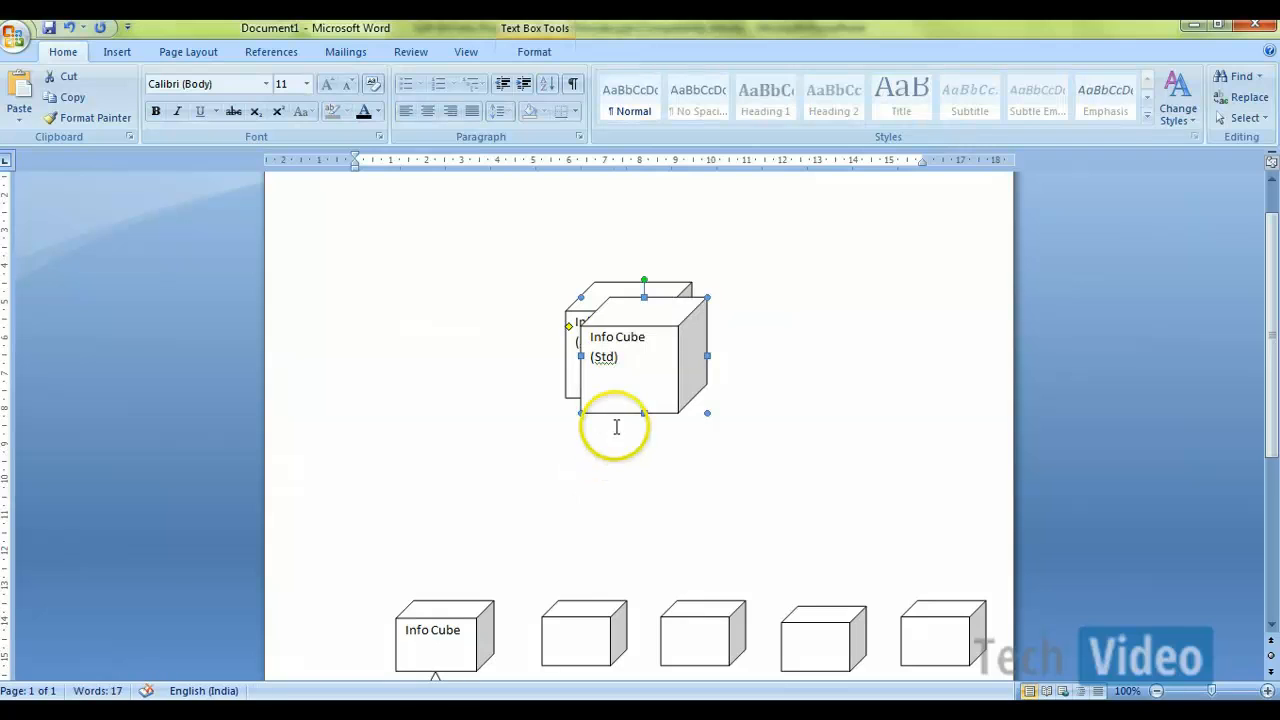
drag(610, 411, 421, 396)
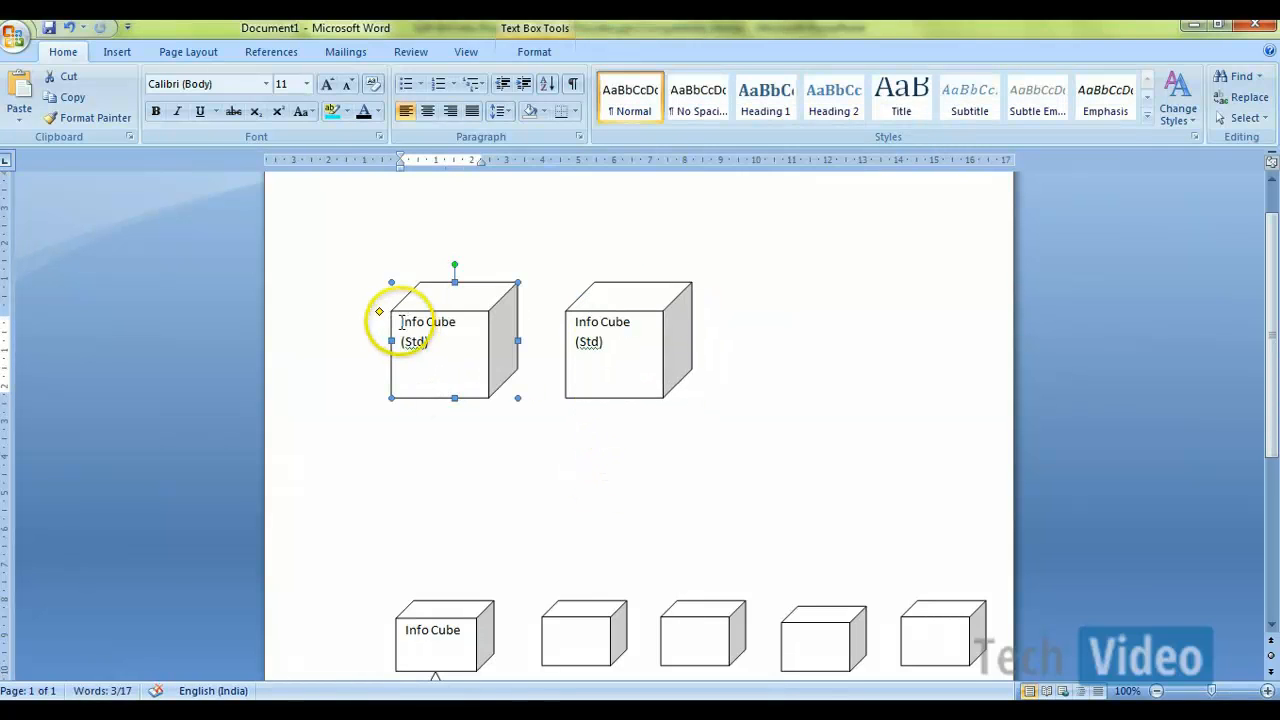
Step: Replace the copied cube's label with "Virtual Info Cube"
drag(406, 322, 433, 341)
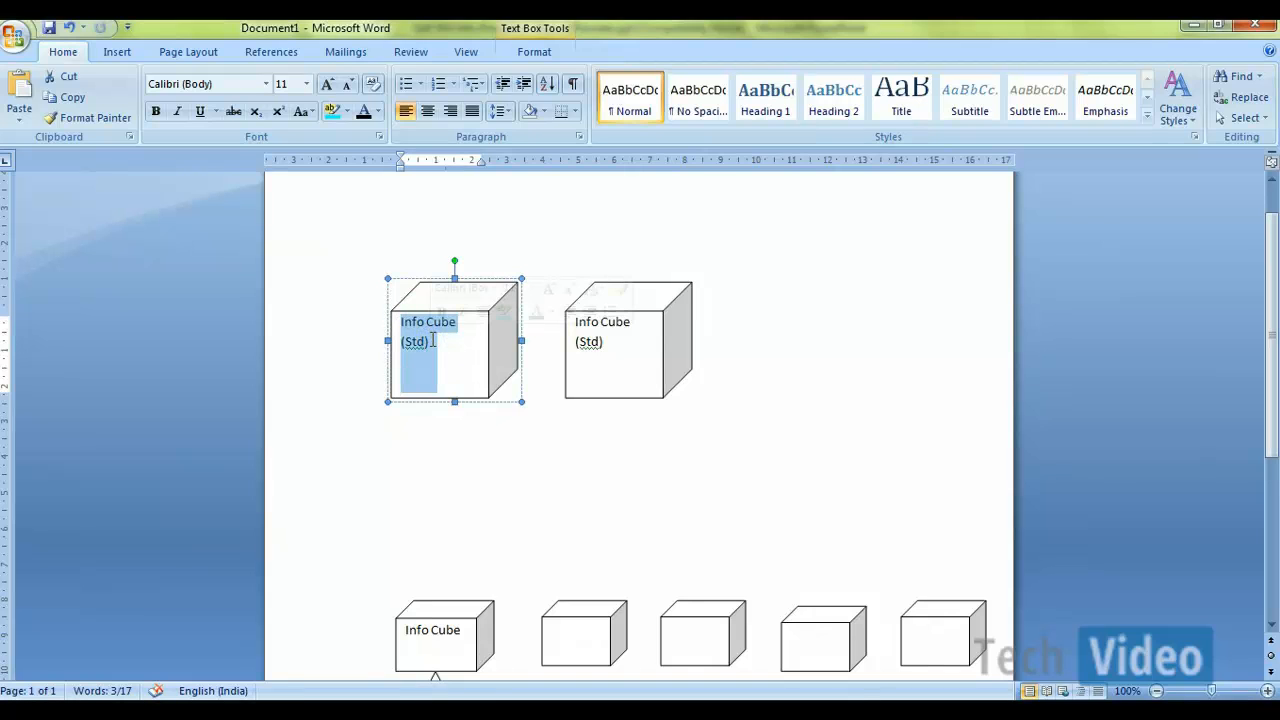
text(Virtual)
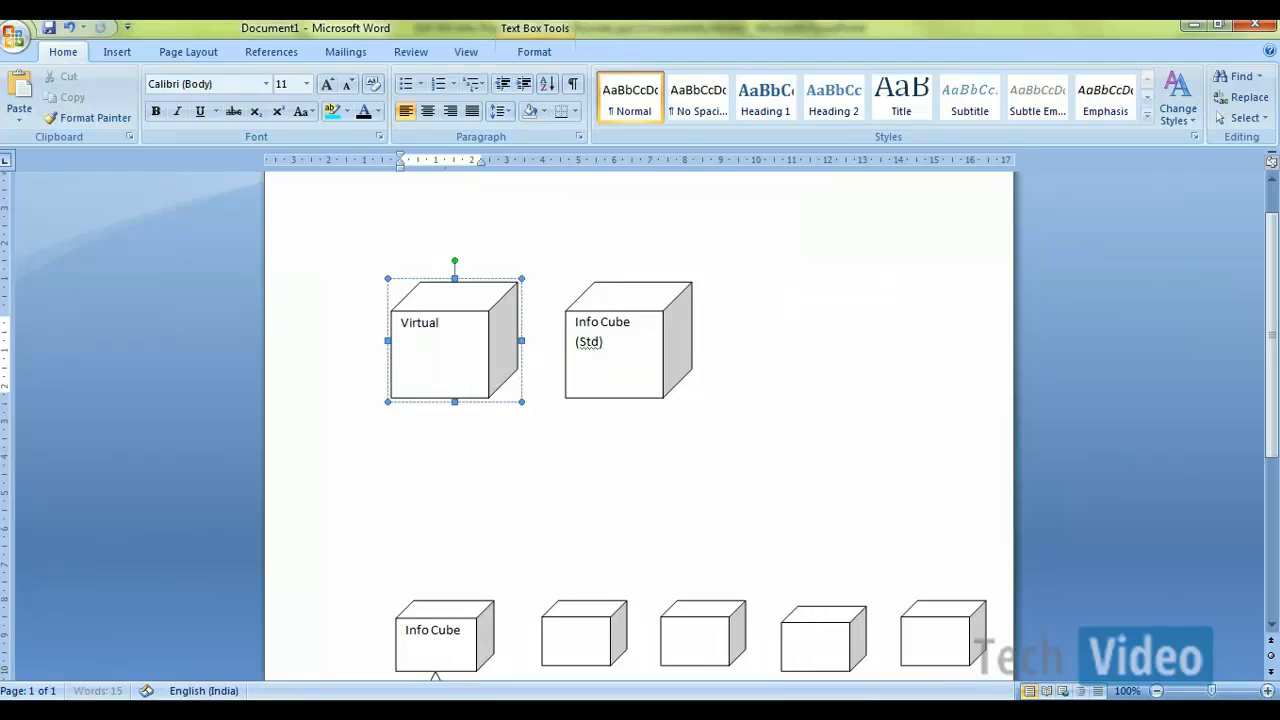
text( Info Cube)
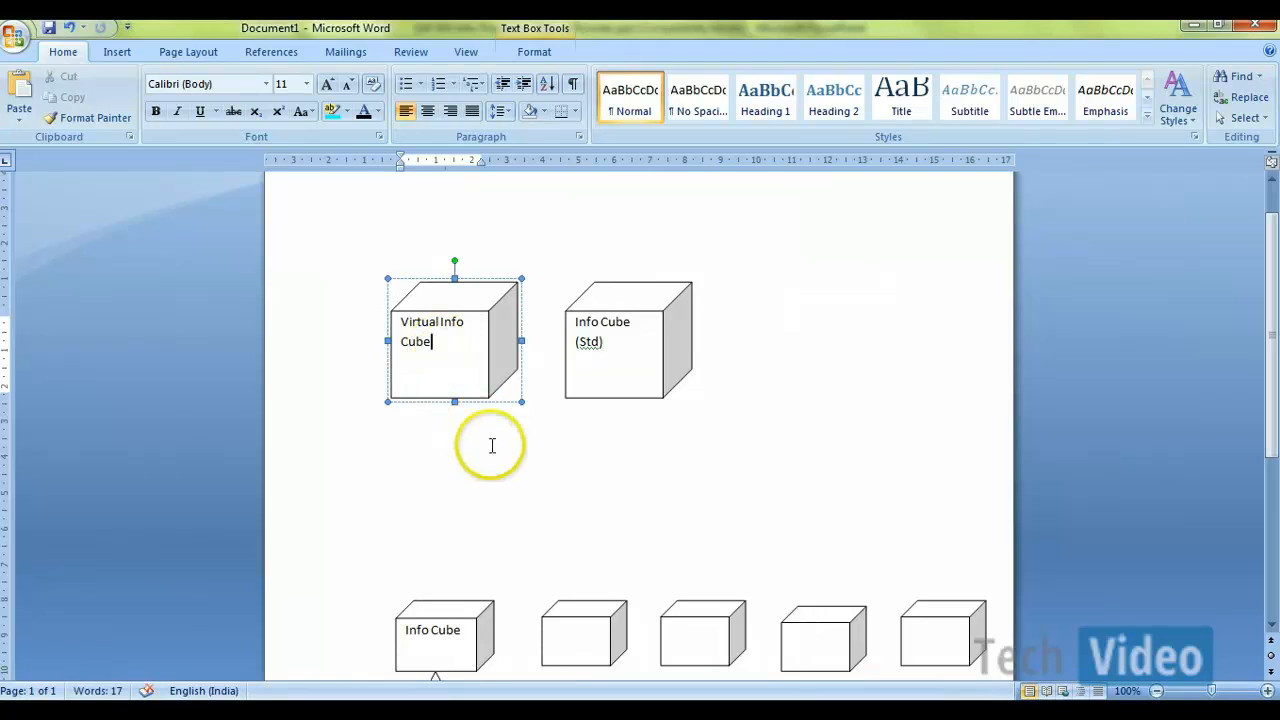
click(492, 446)
Step: Draw a rectangle about 5.61 cm high and 10.9 cm wide around the Virtual Info Cube and Info Cube (Std) shapes
click(115, 51)
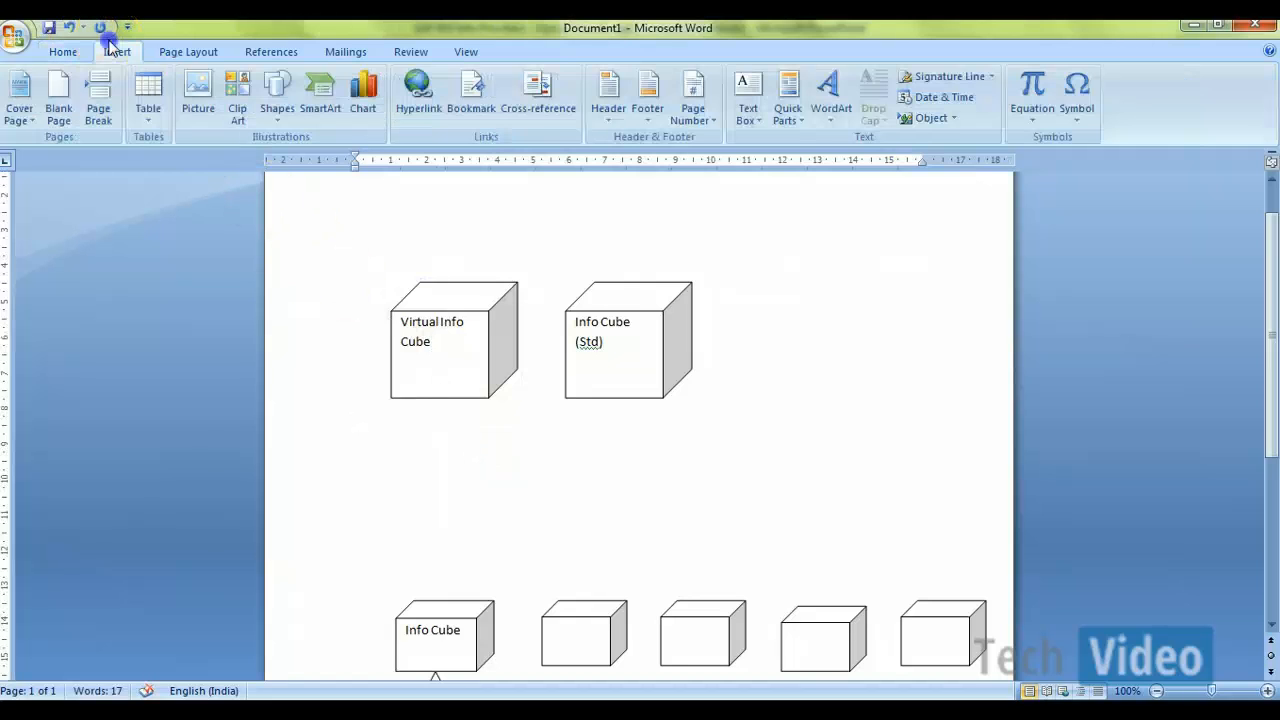
click(278, 108)
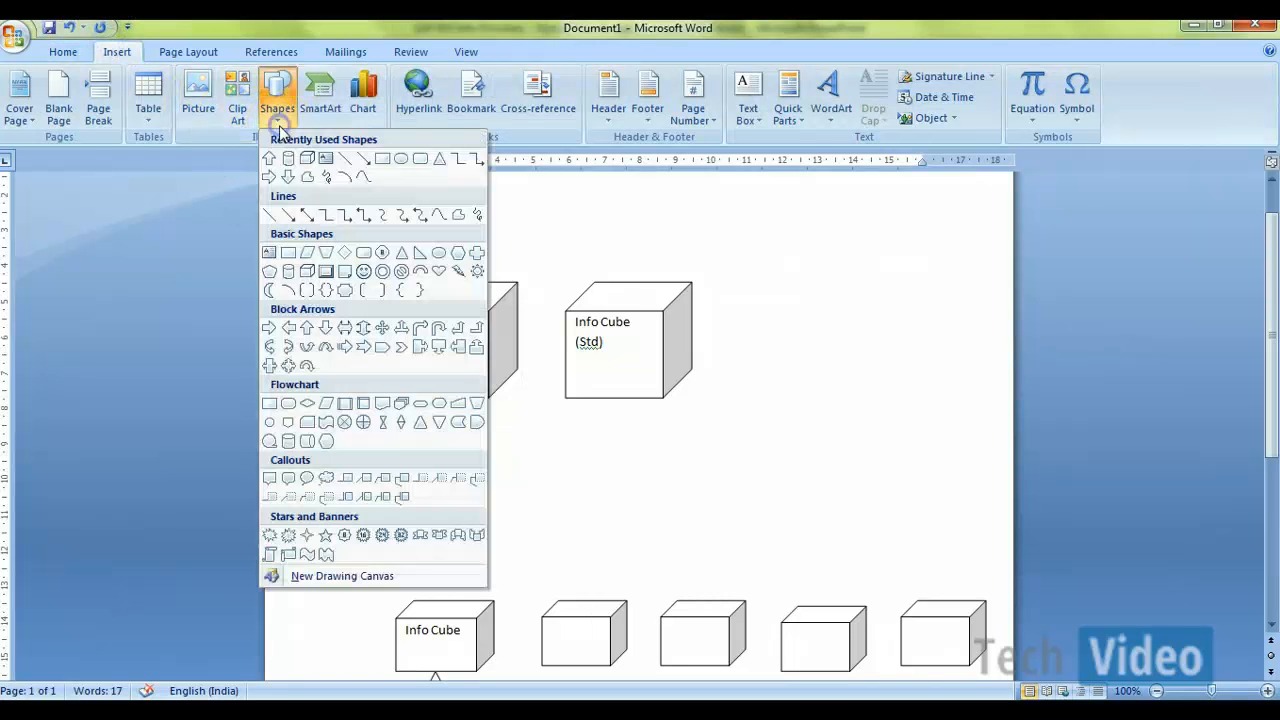
click(384, 161)
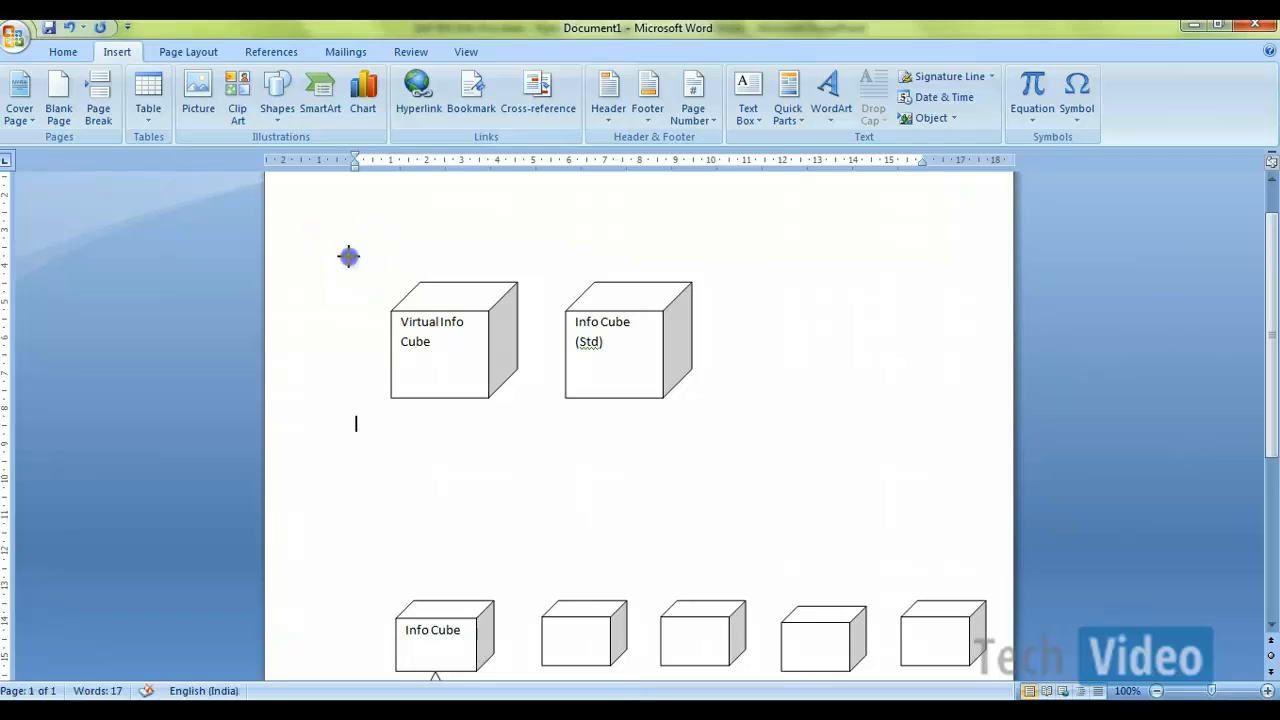
mouse_move(348, 256)
mouse_down()
mouse_move(683, 274)
mouse_move(720, 323)
mouse_move(782, 519)
mouse_move(766, 471)
mouse_move(731, 456)
mouse_up()
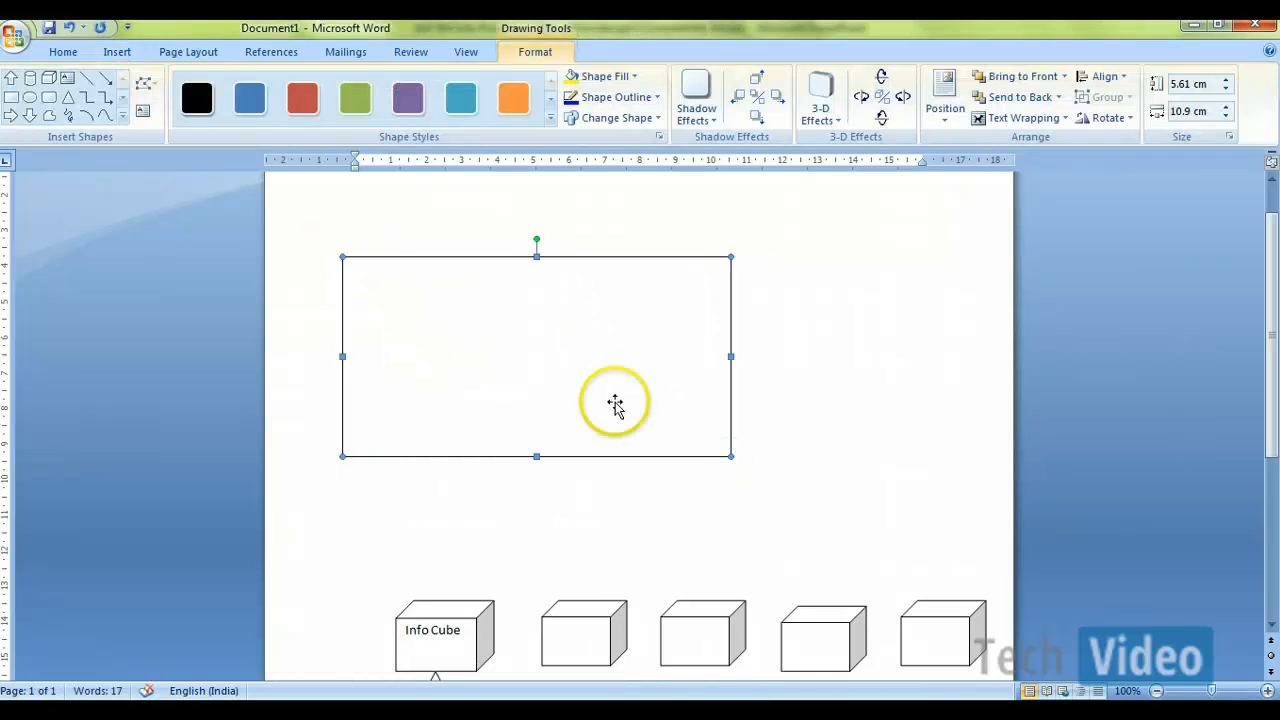
Step: Set the rectangle's fill transparency to 100 %
right_click(615, 404)
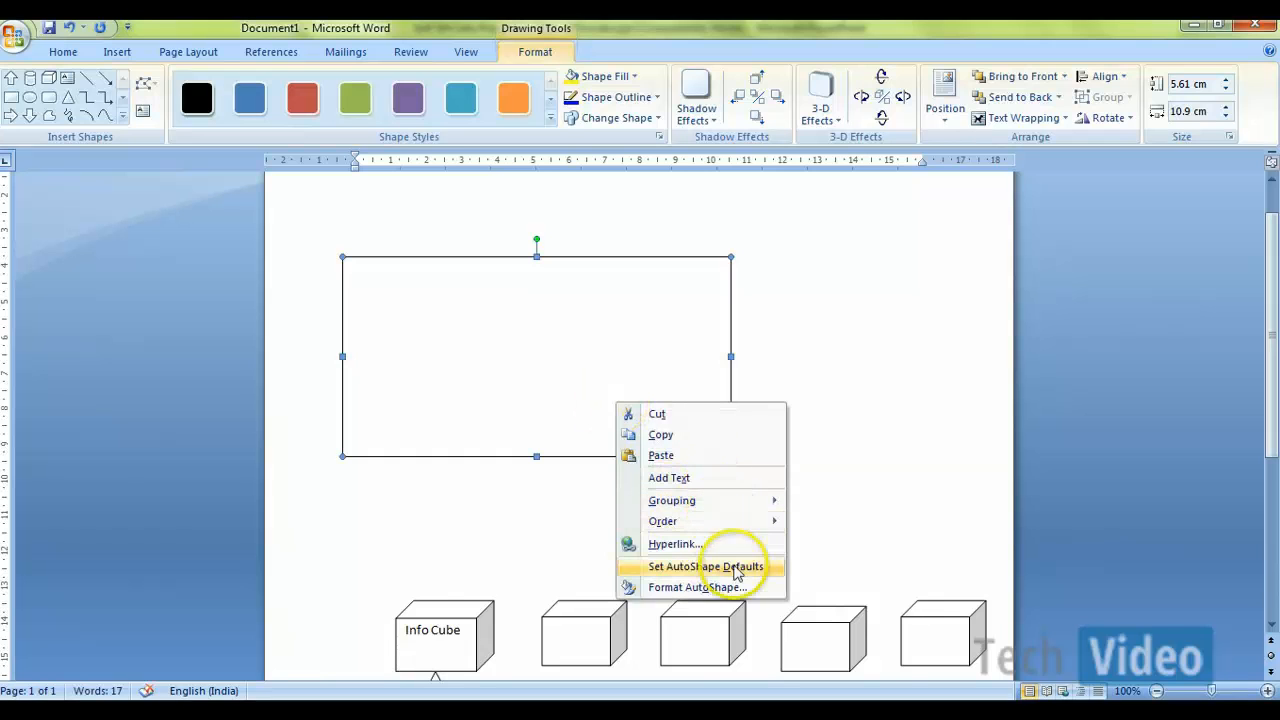
click(732, 585)
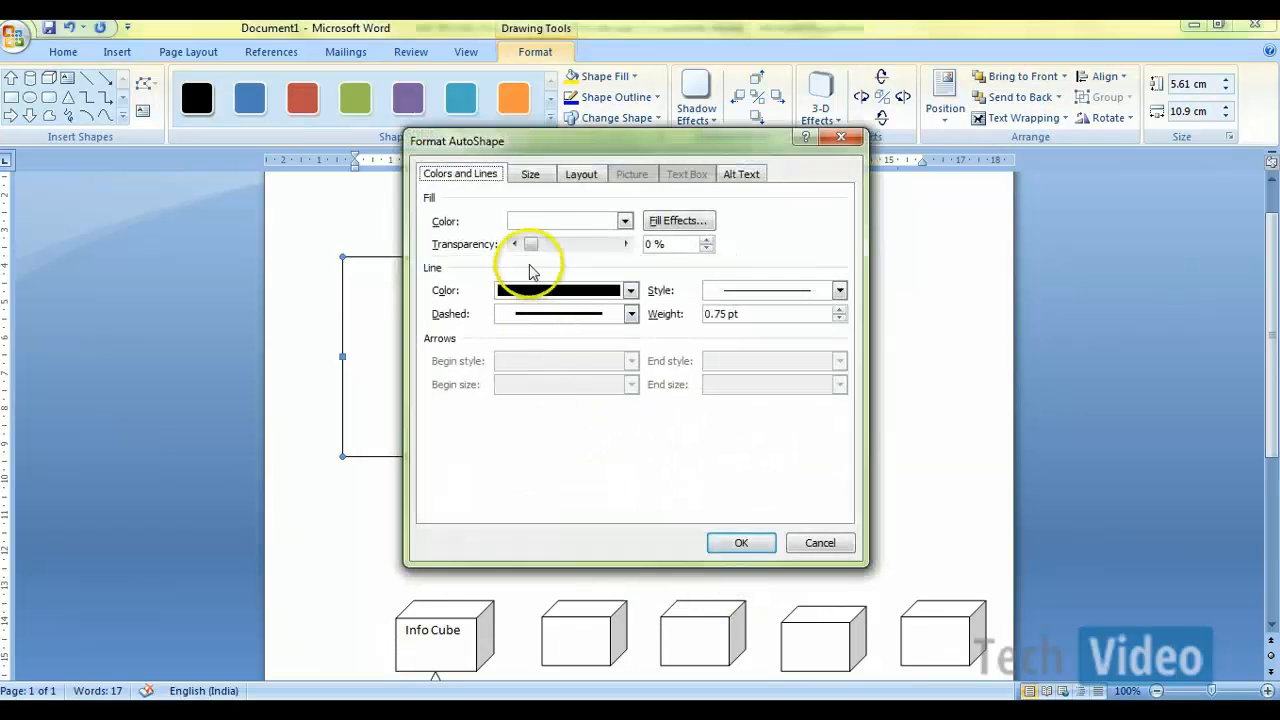
drag(530, 244, 645, 248)
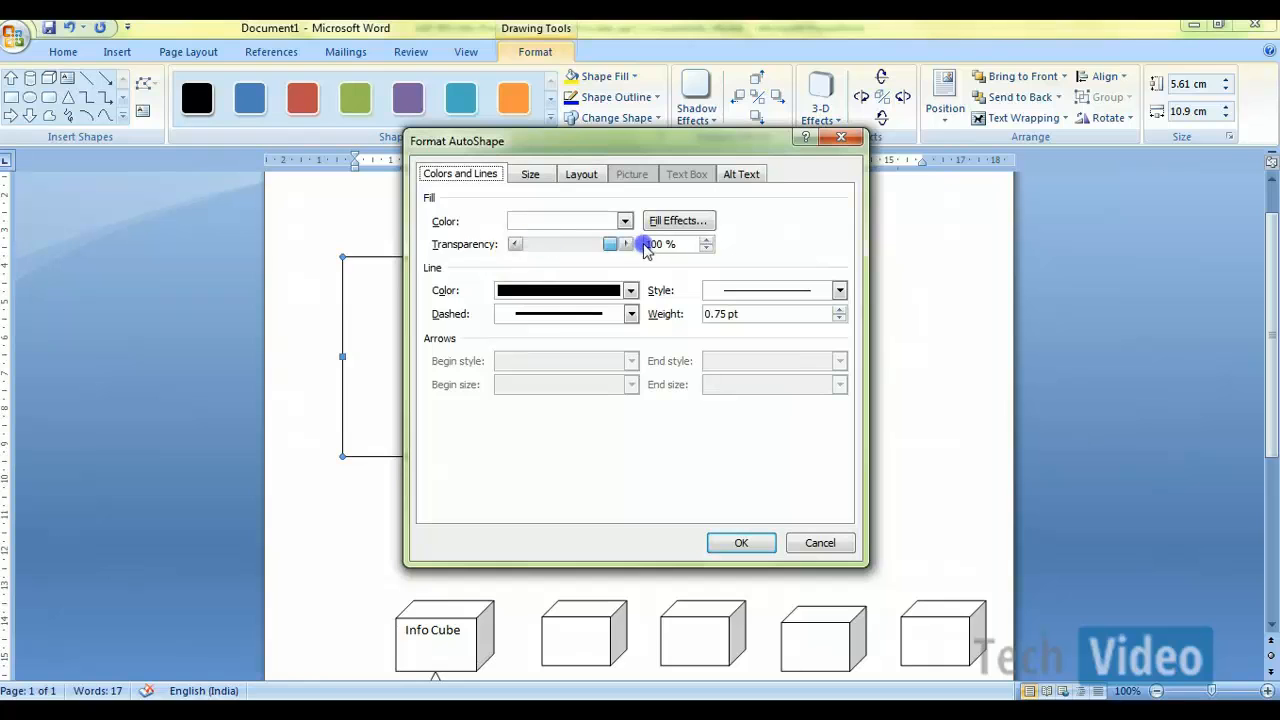
click(729, 543)
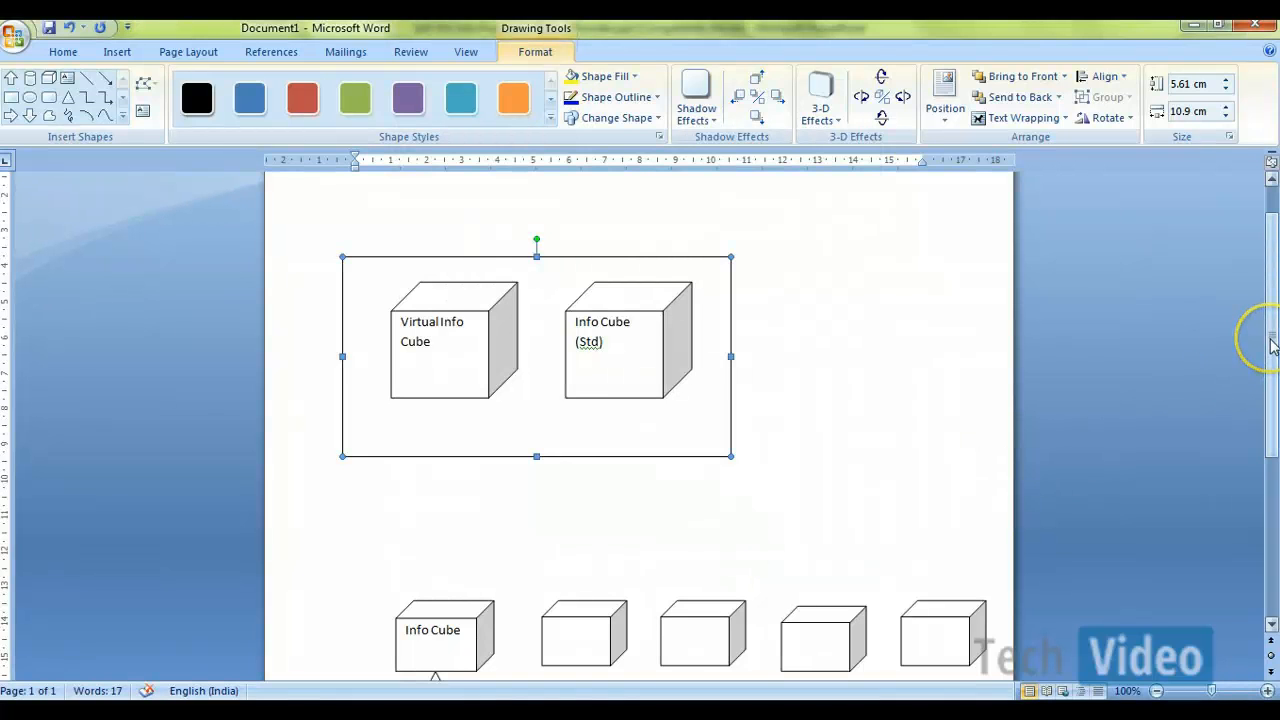
drag(1273, 337, 1240, 554)
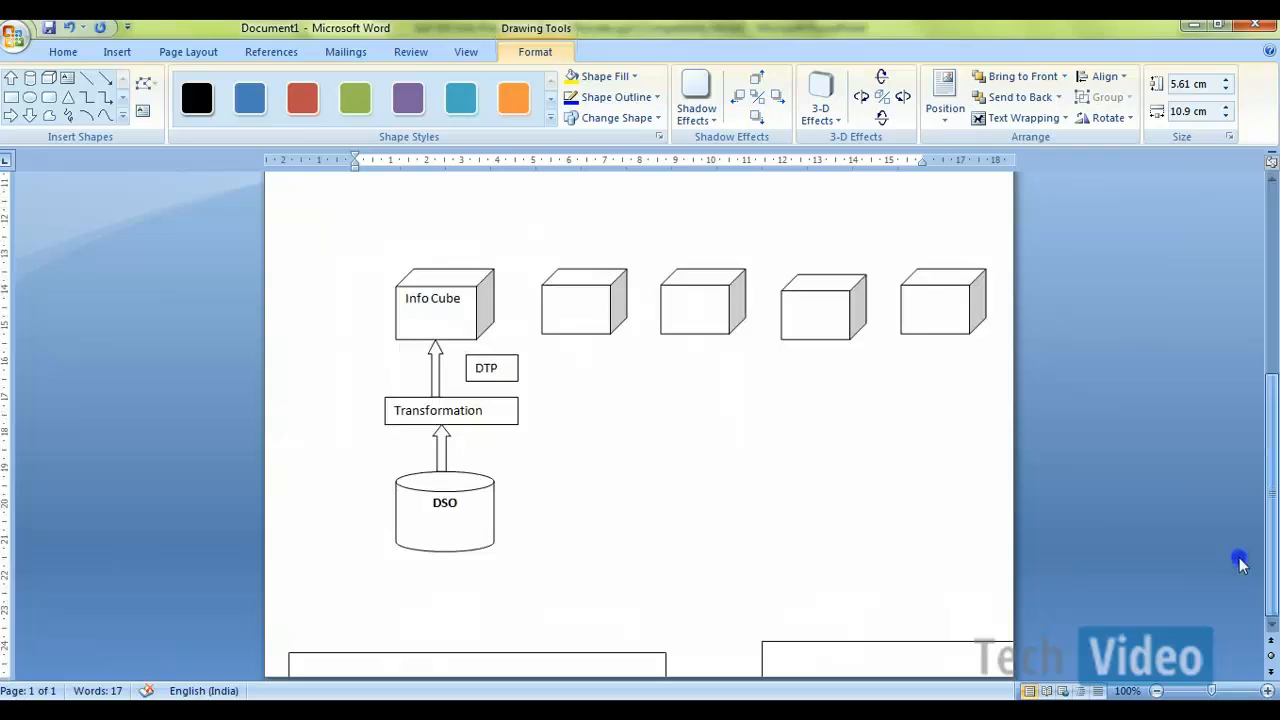
scroll(1245, 470, up, 7)
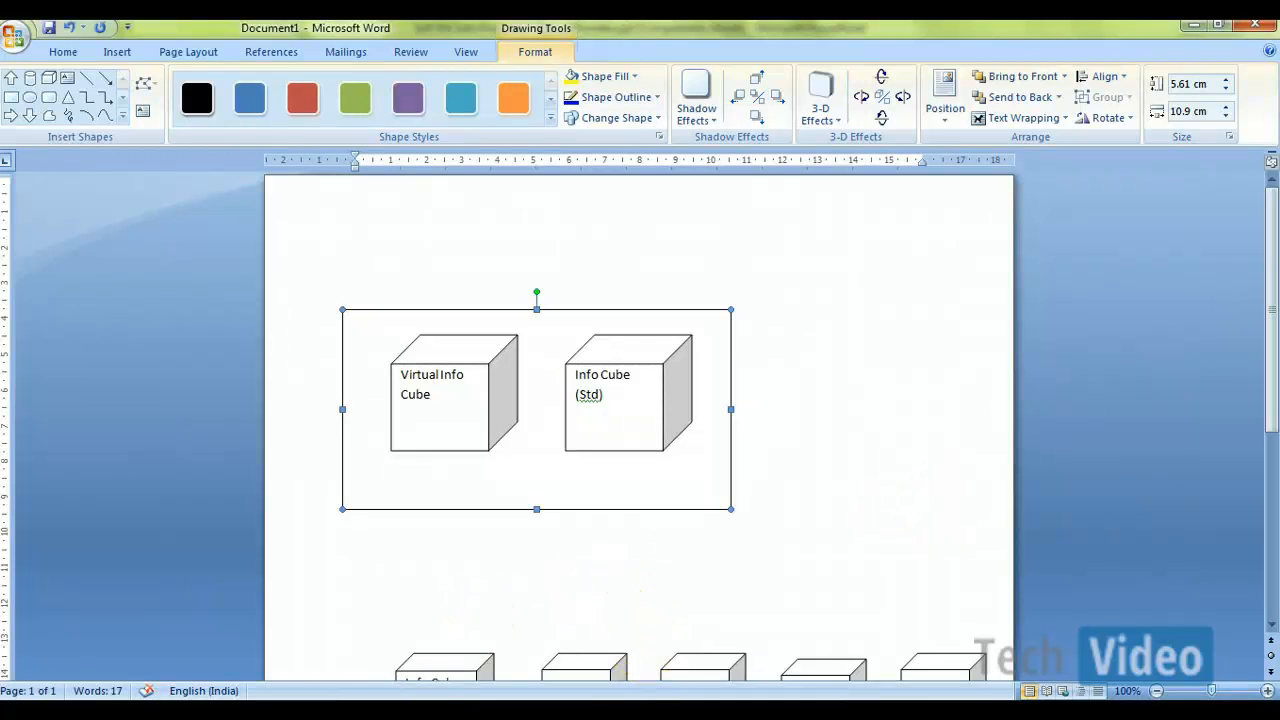
Step: Switch to the SAP Data Warehousing Workbench, examine the HybridProvider creation options for InfoArea ZTRNG_IA, and cancel without creating one
click(660, 714)
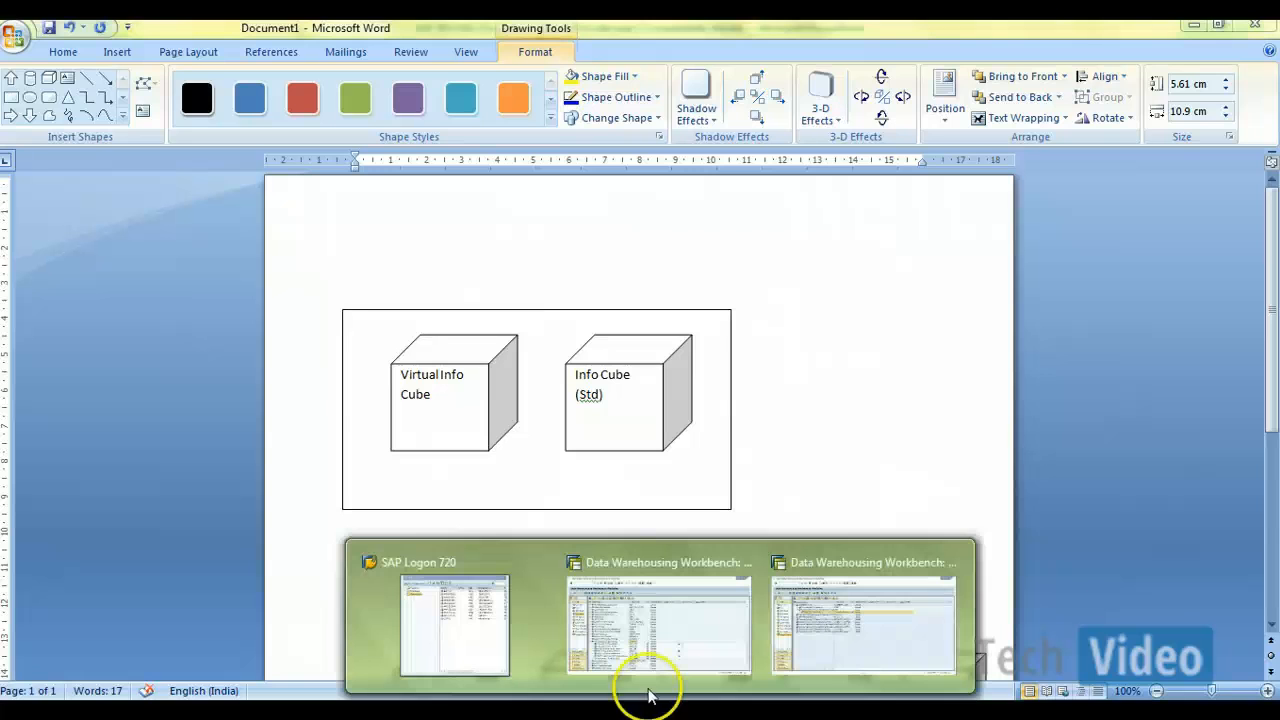
click(651, 643)
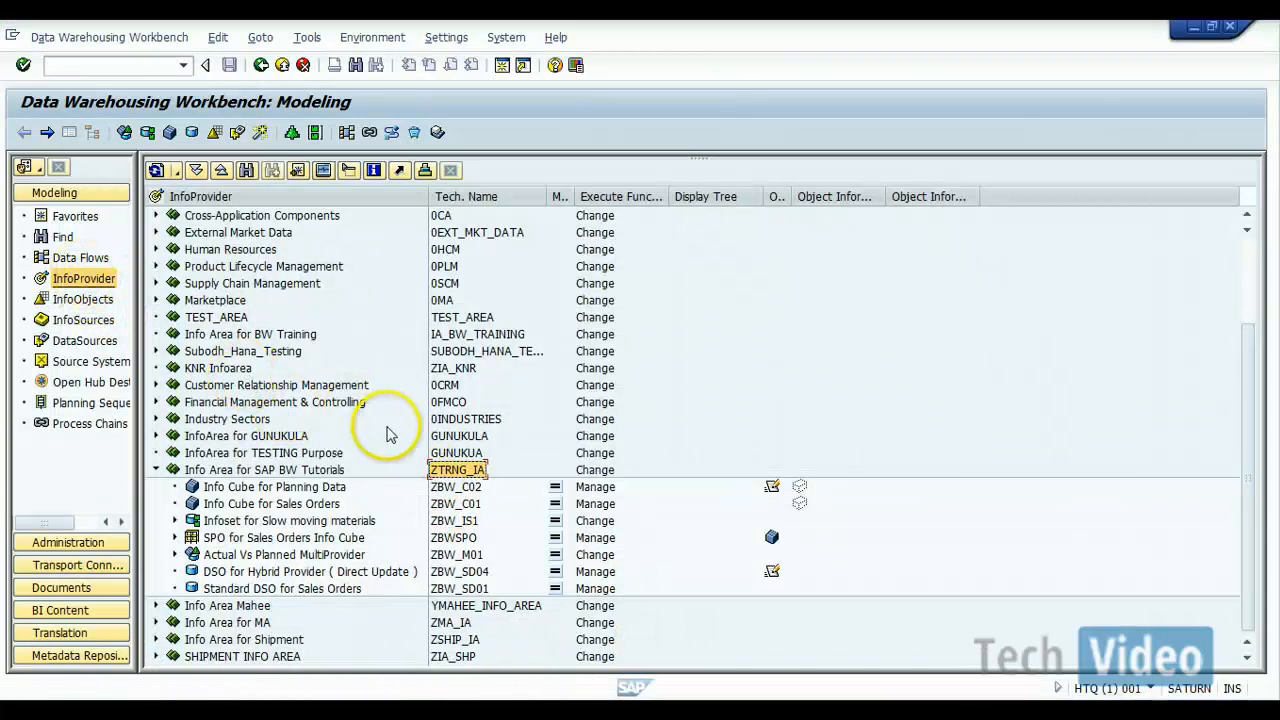
right_click(473, 477)
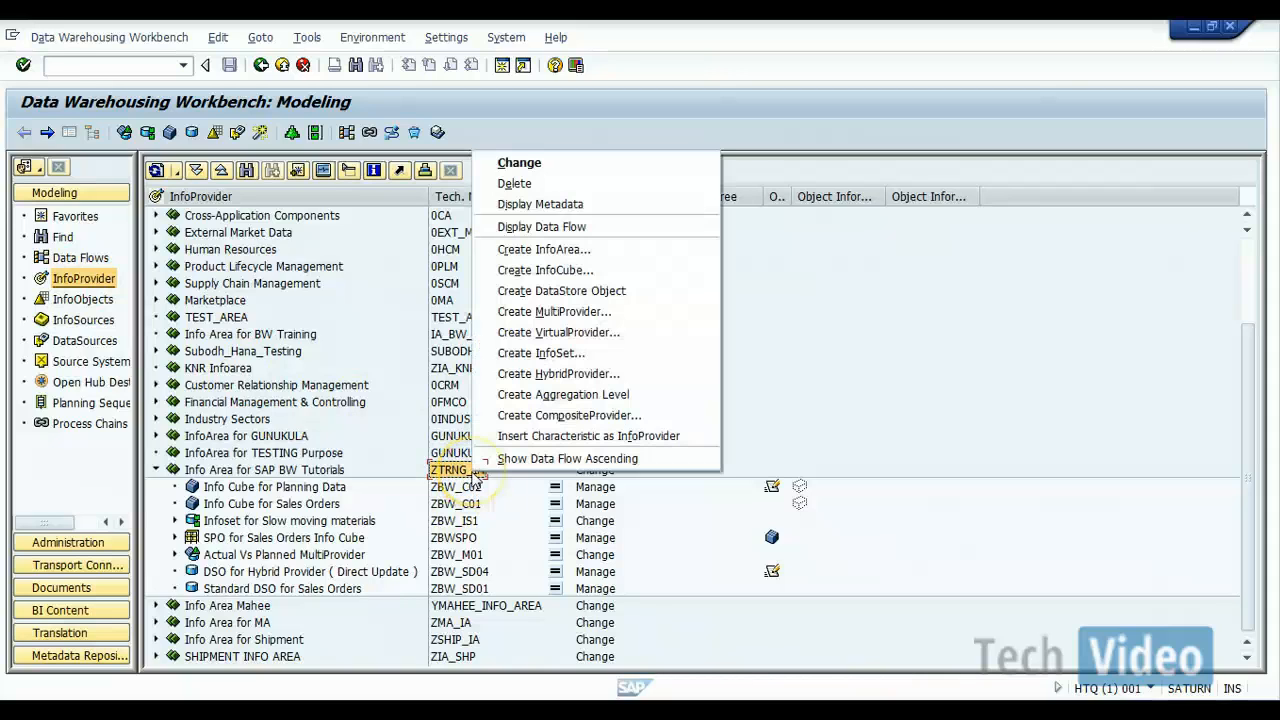
click(535, 374)
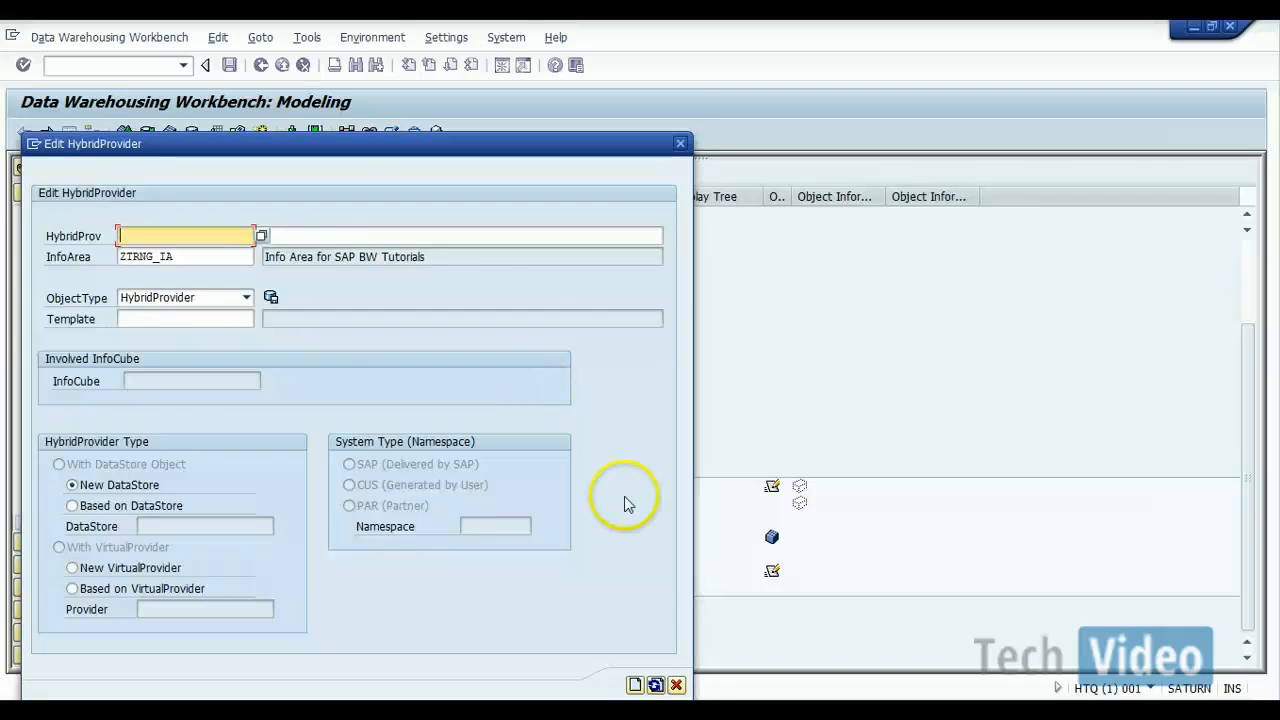
click(677, 686)
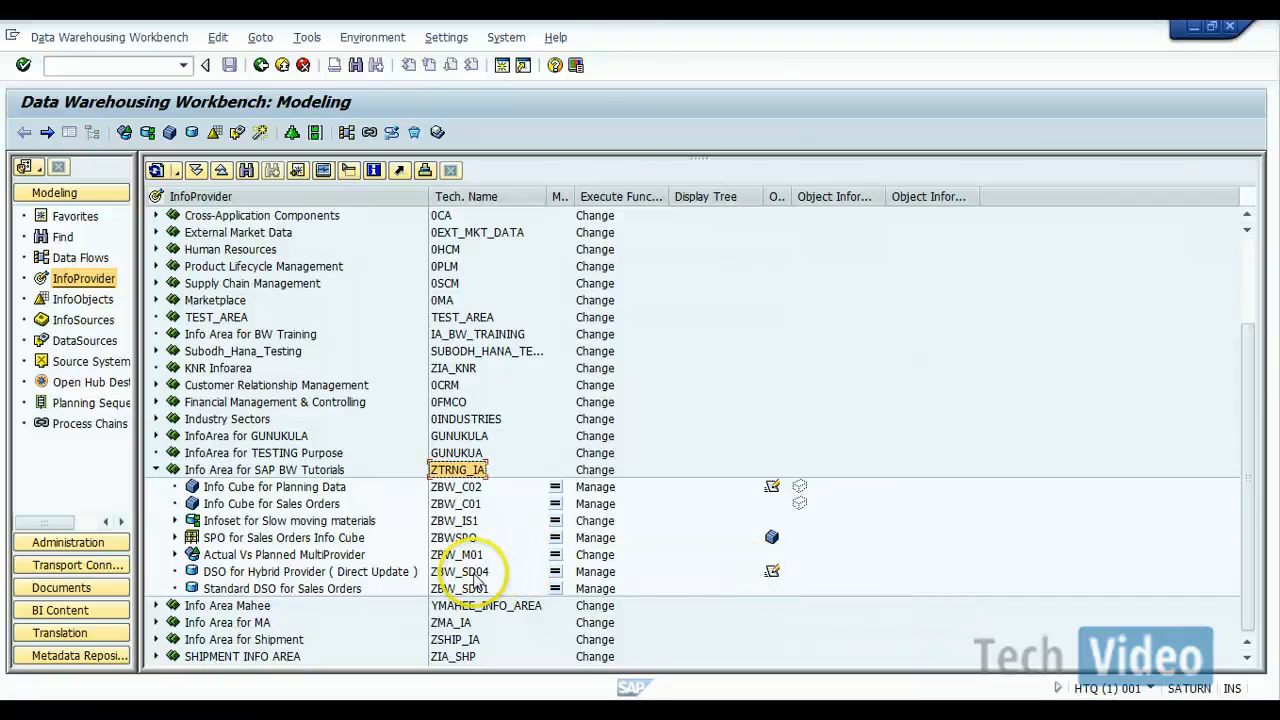
Step: Start a new HybridProvider in InfoArea ZTRNG_IA with the technical name ZBW_HP1
click(457, 473)
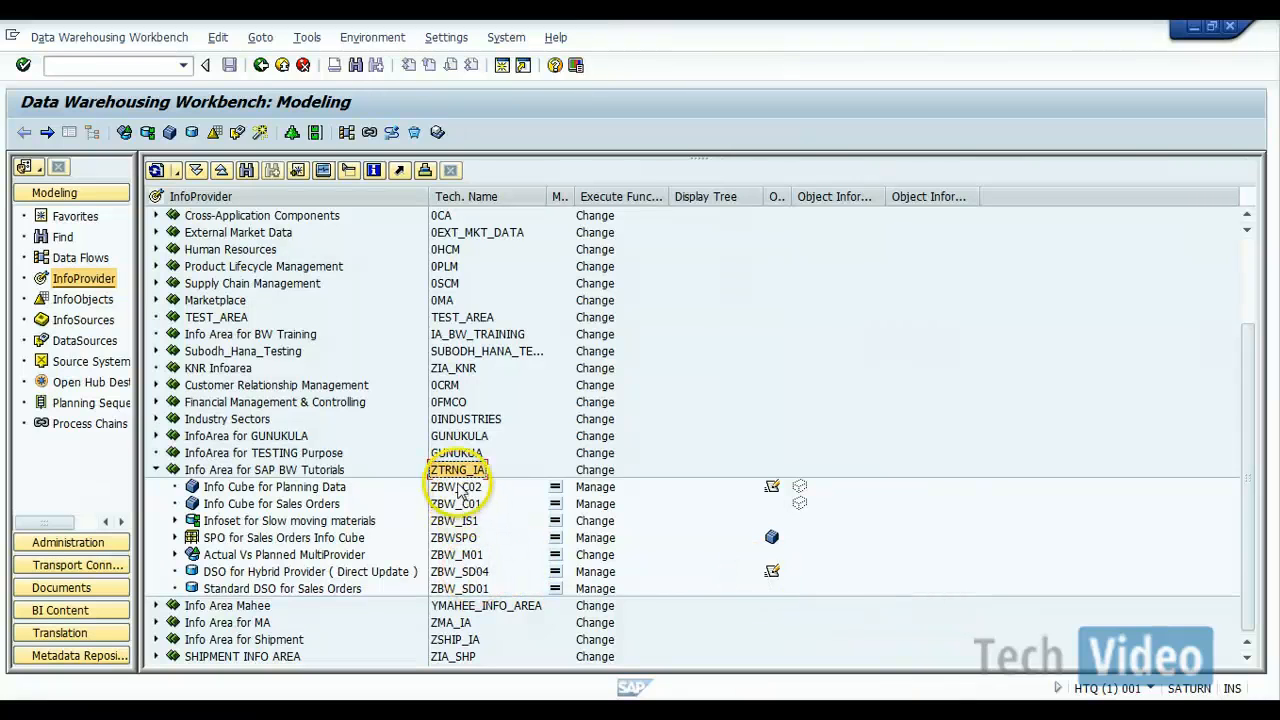
right_click(456, 477)
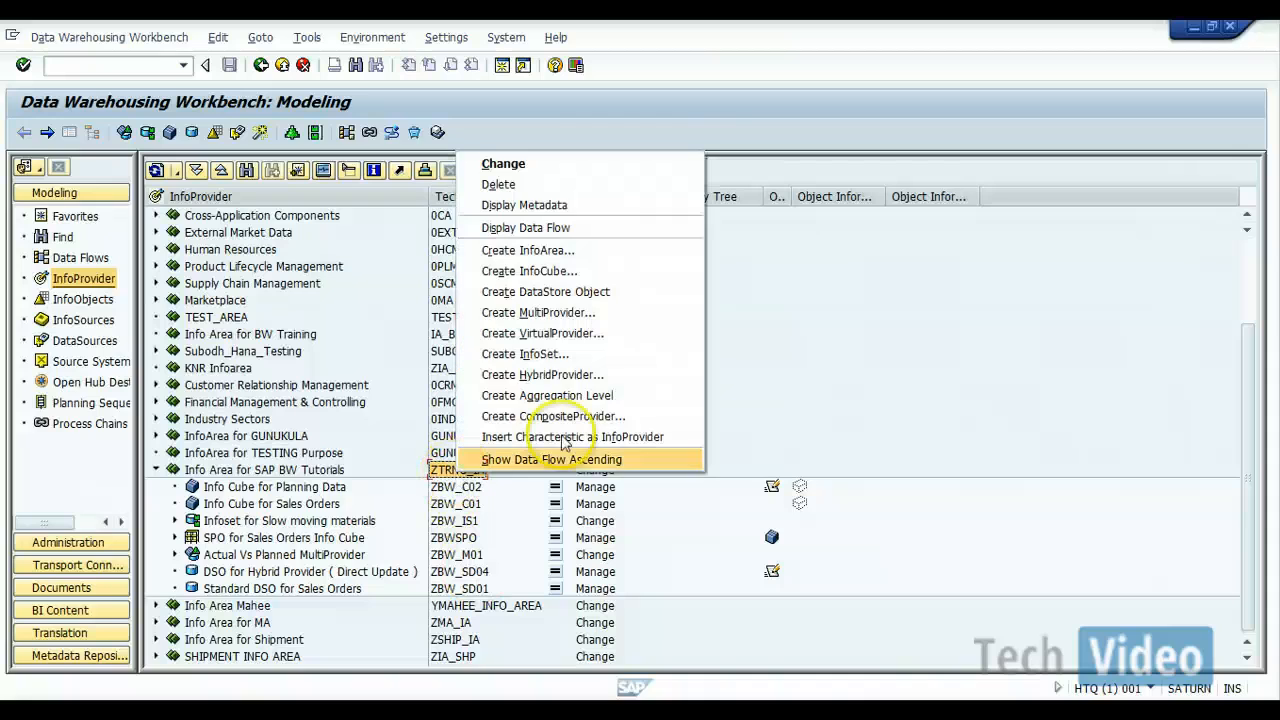
click(633, 377)
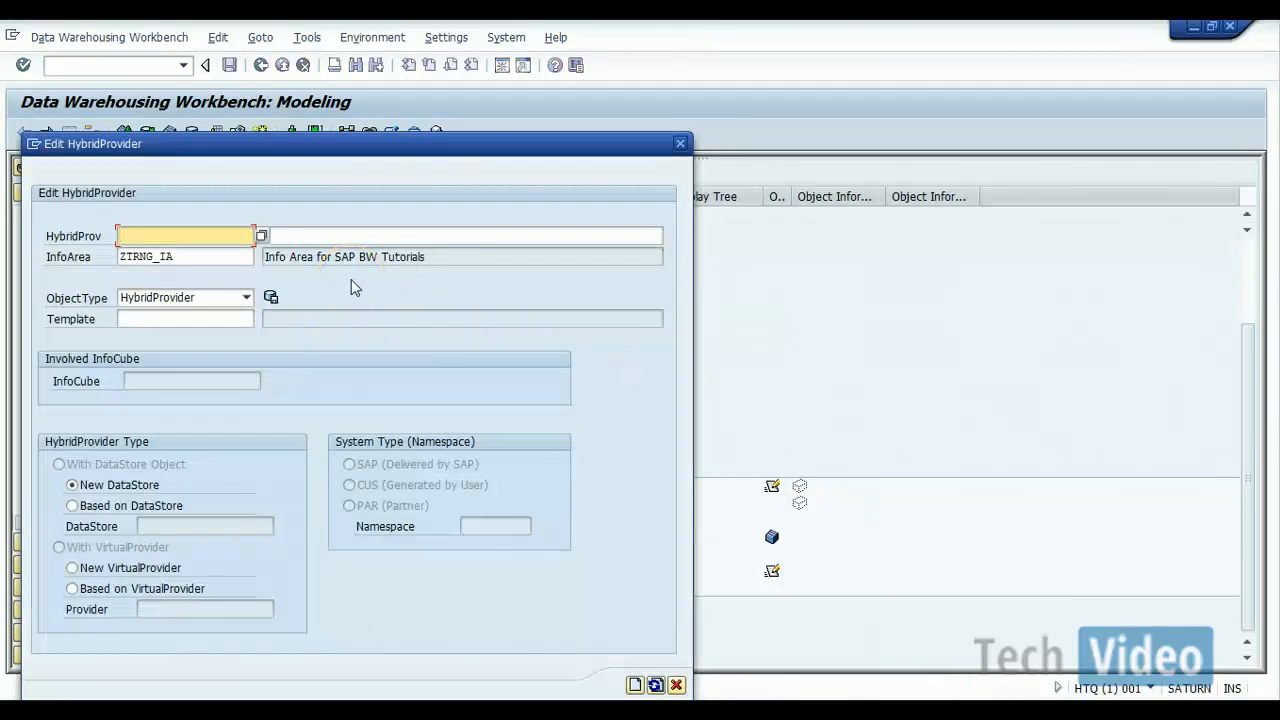
text(ZBW_HP1)
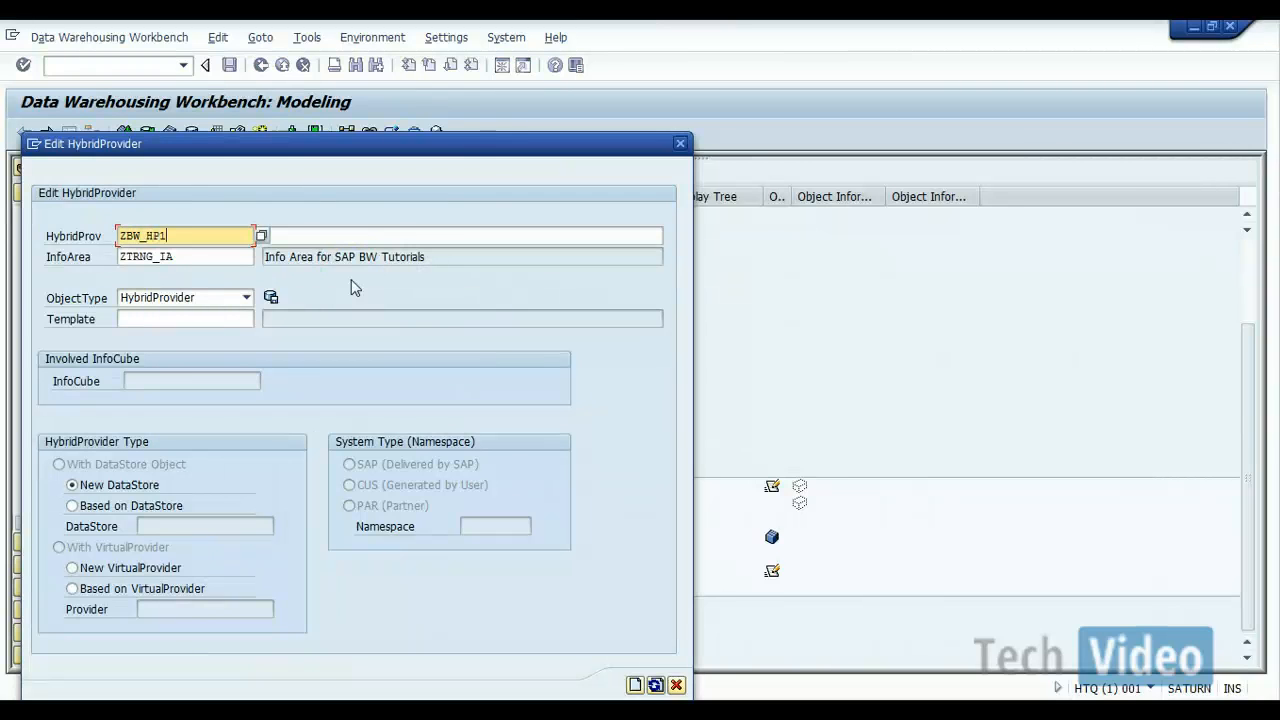
Step: Enter "Hybrid provider for Sales Data" as the description of HybridProvider ZBW_HP1
click(326, 234)
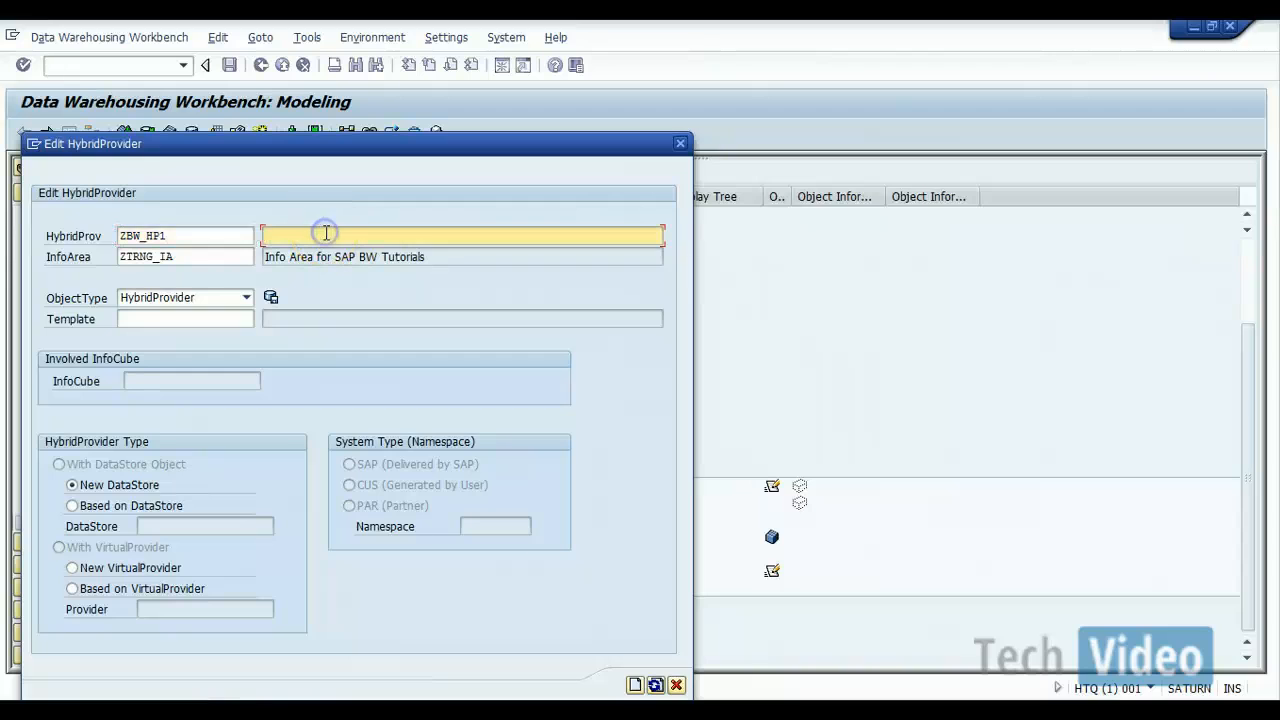
text(Hybrid provider)
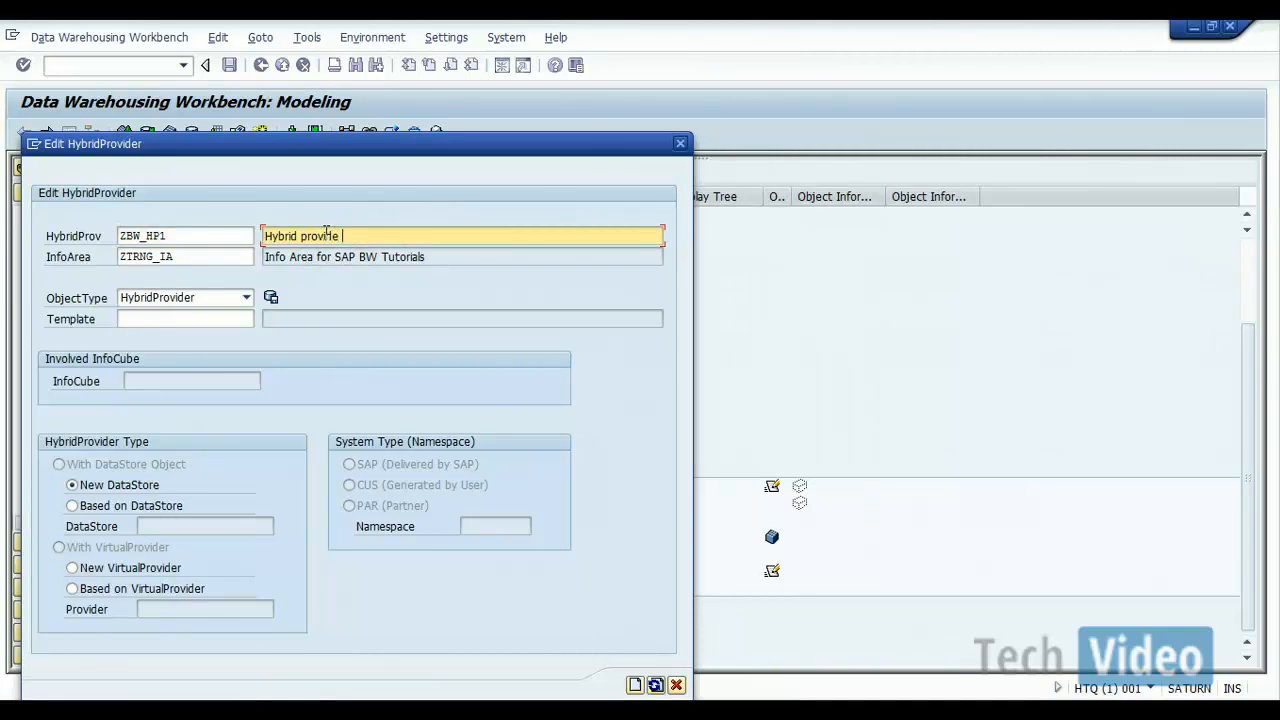
text( for Sales Da)
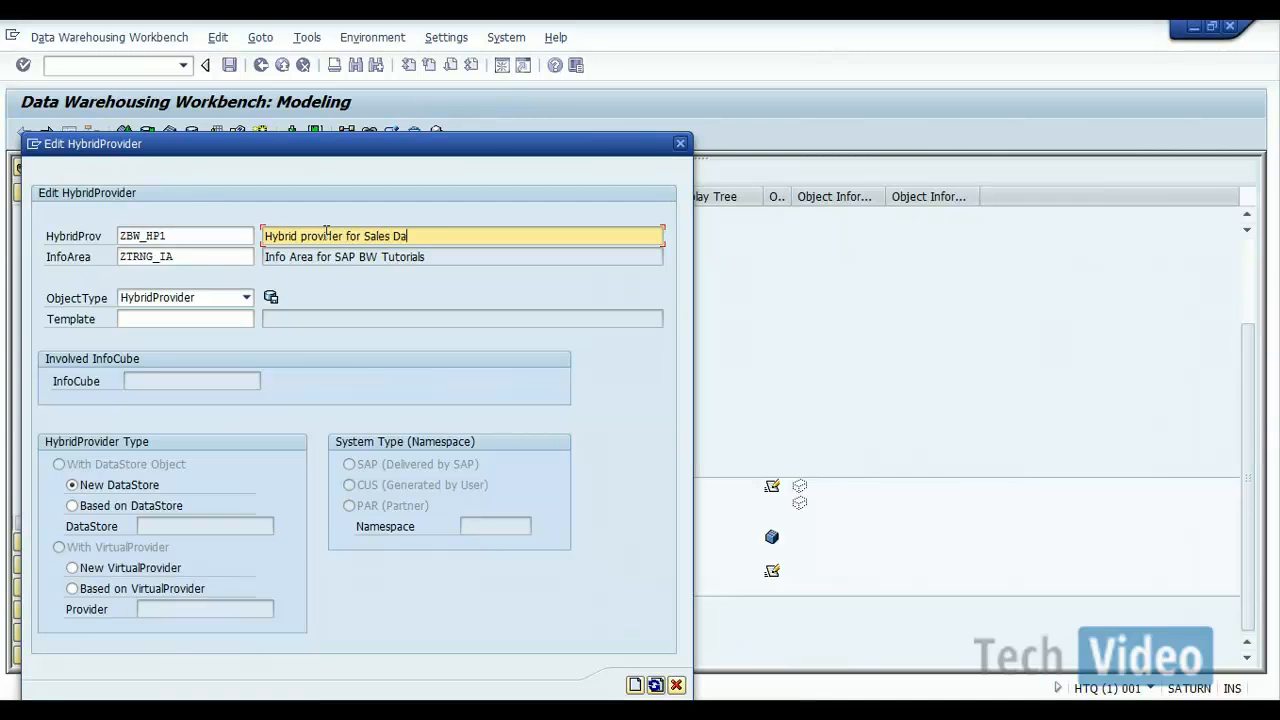
text(ta)
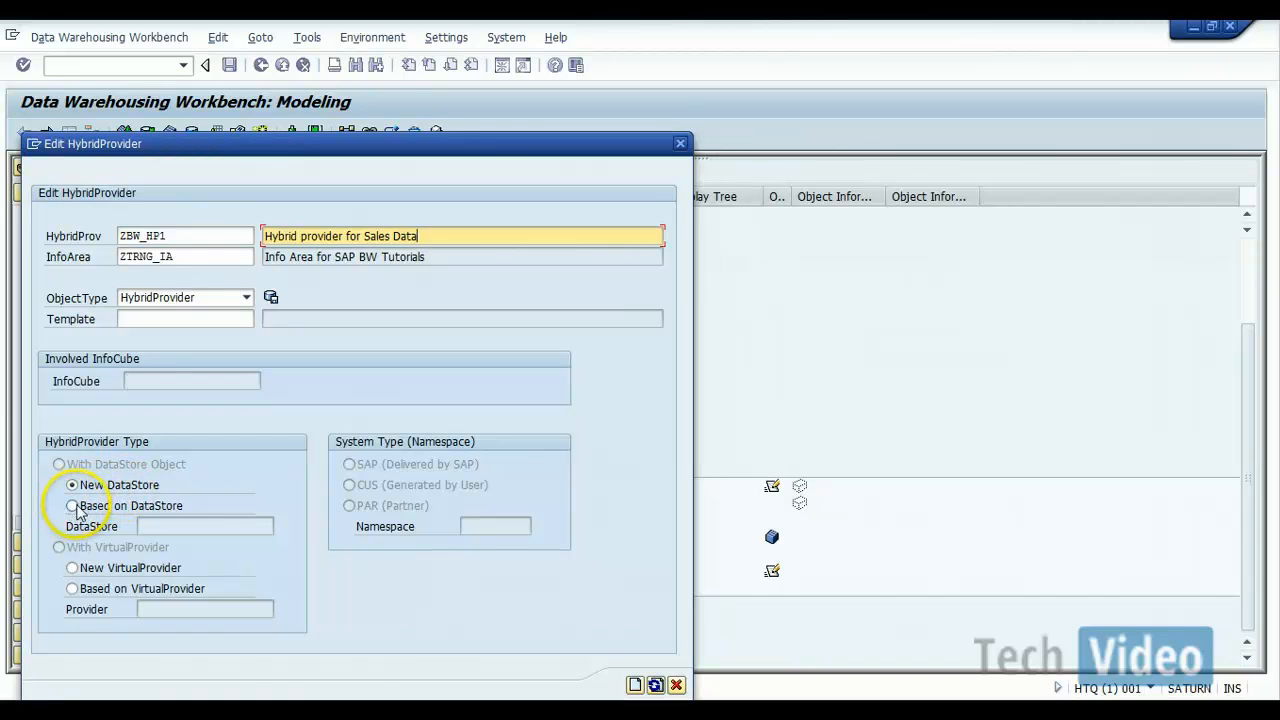
Step: Base the HybridProvider on the existing DataStore object ZBW_SD04
click(79, 511)
click(150, 526)
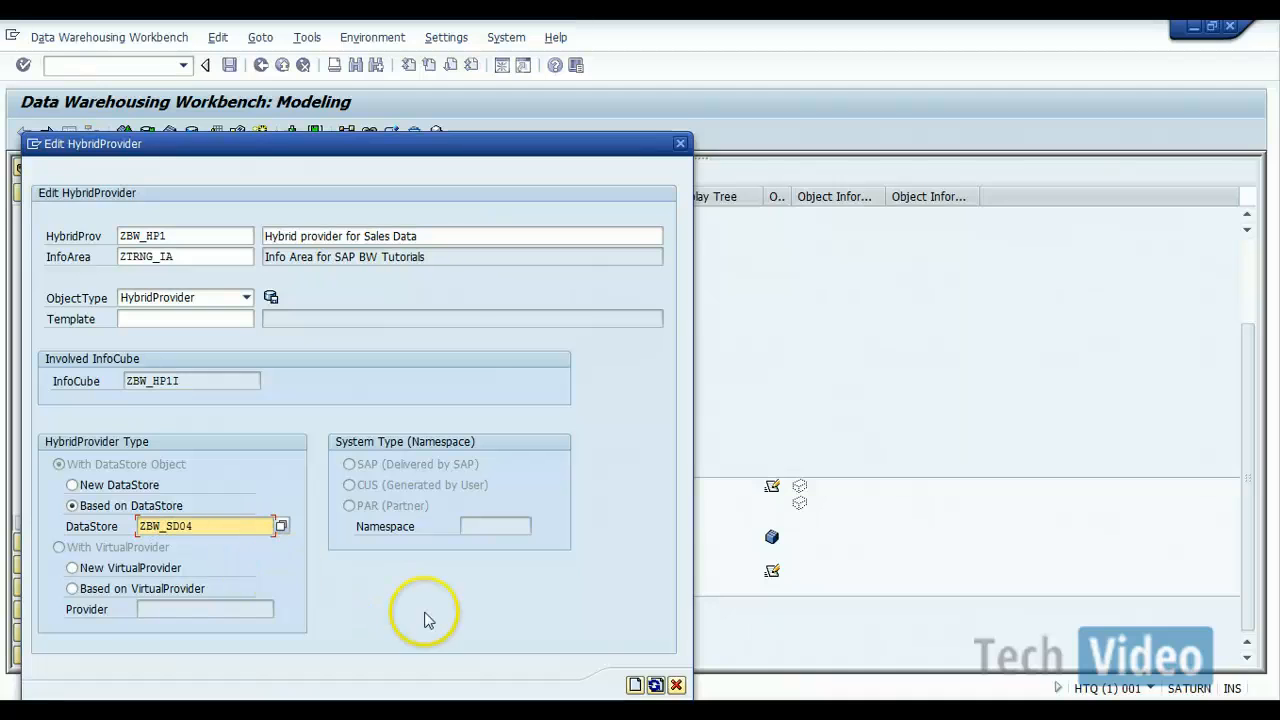
Step: Try to create HybridProvider ZBW_HP1 based on DataStore object ZBW_SD04, and cancel its creation
click(634, 686)
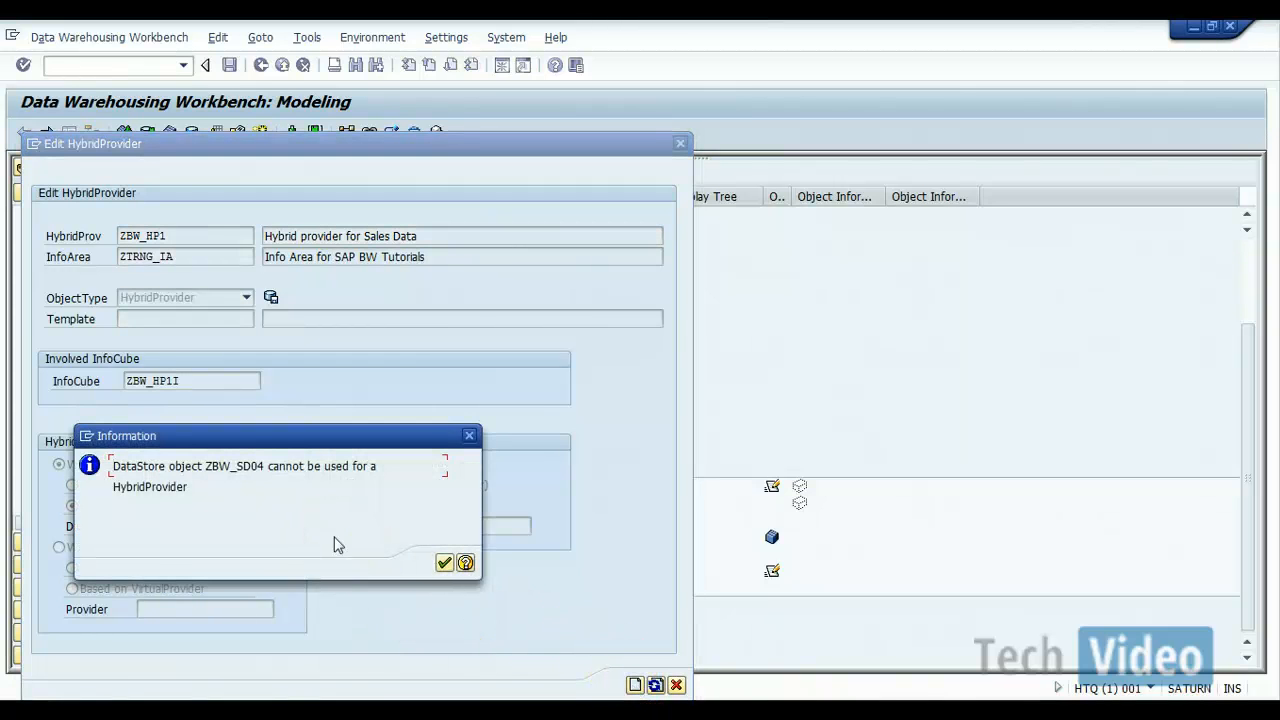
click(444, 563)
click(248, 524)
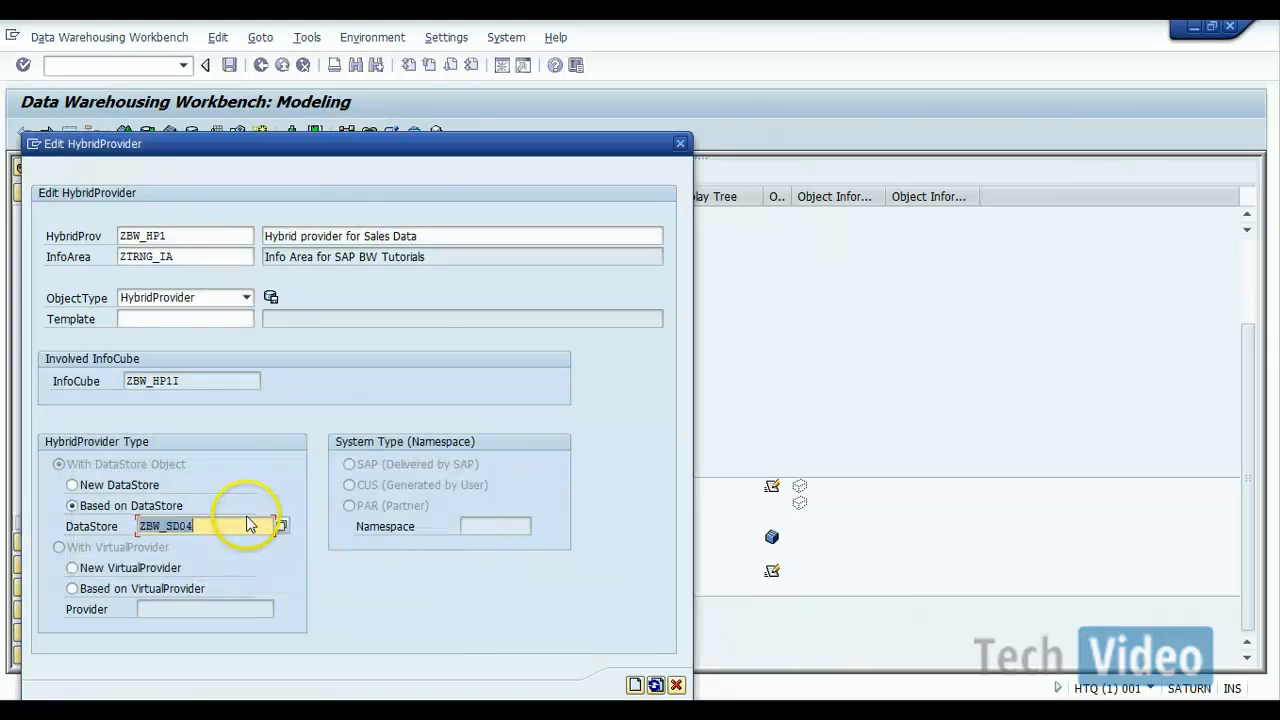
click(249, 527)
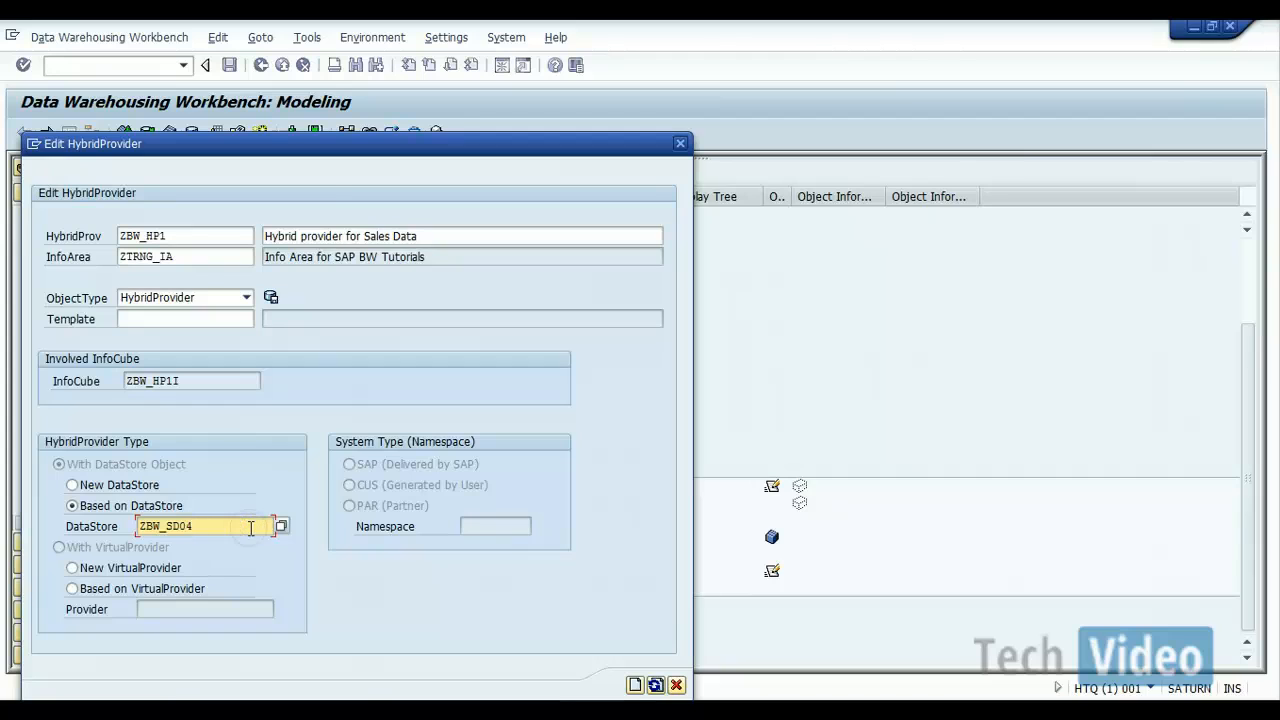
key(BackSpace)
key(BackSpace)
key(BackSpace)
key(BackSpace)
key(BackSpace)
key(BackSpace)
key(BackSpace)
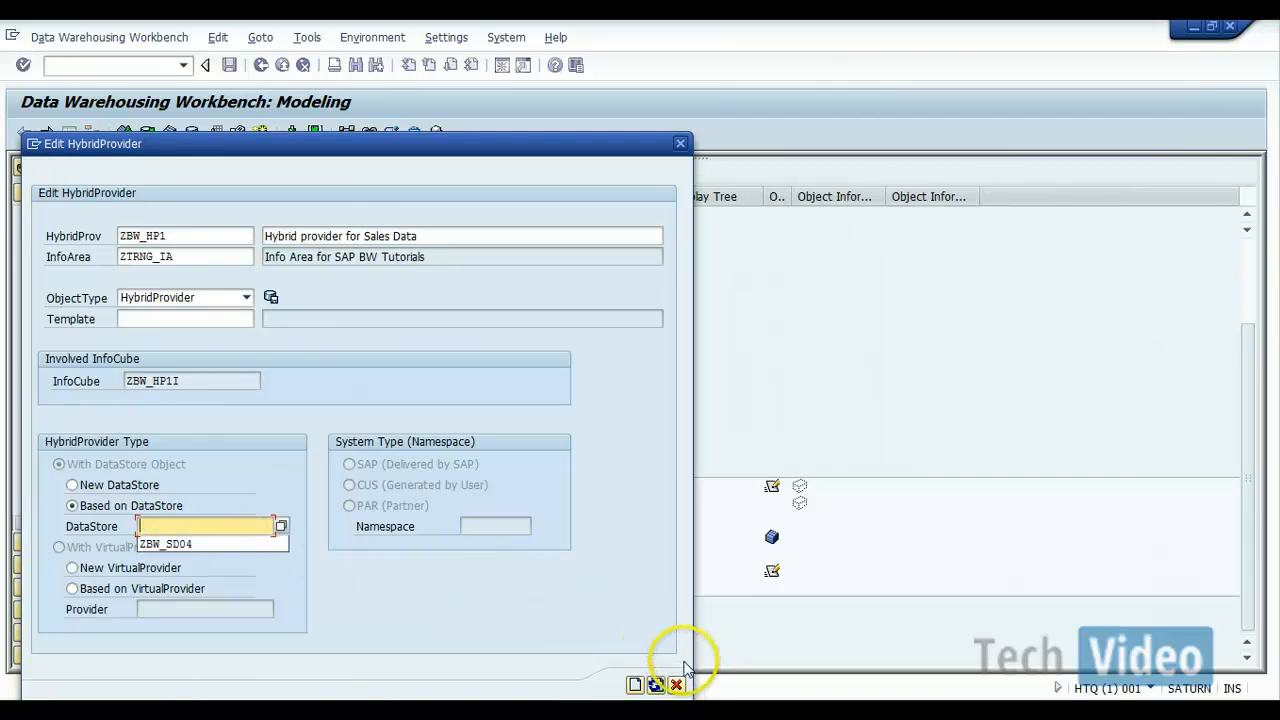
click(679, 685)
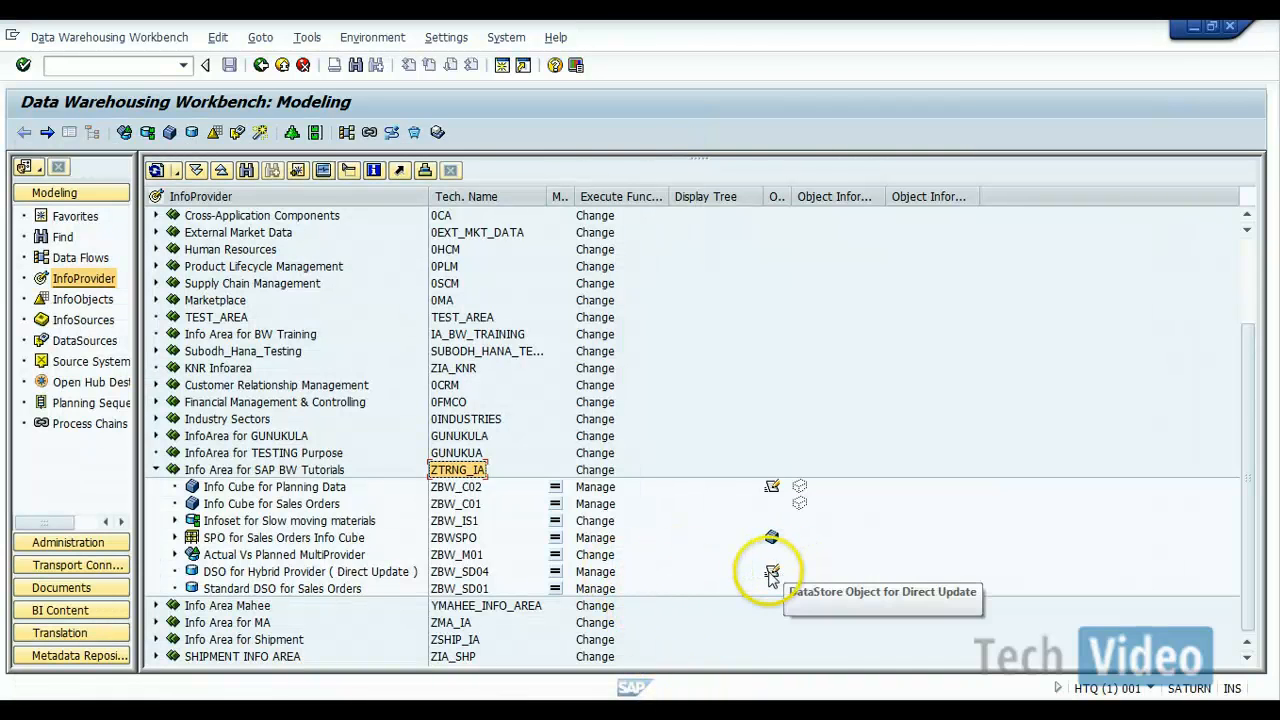
Step: Change the type of DataStore object ZBW_SD04 to Standard, activate it and return to the InfoProvider overview
click(610, 576)
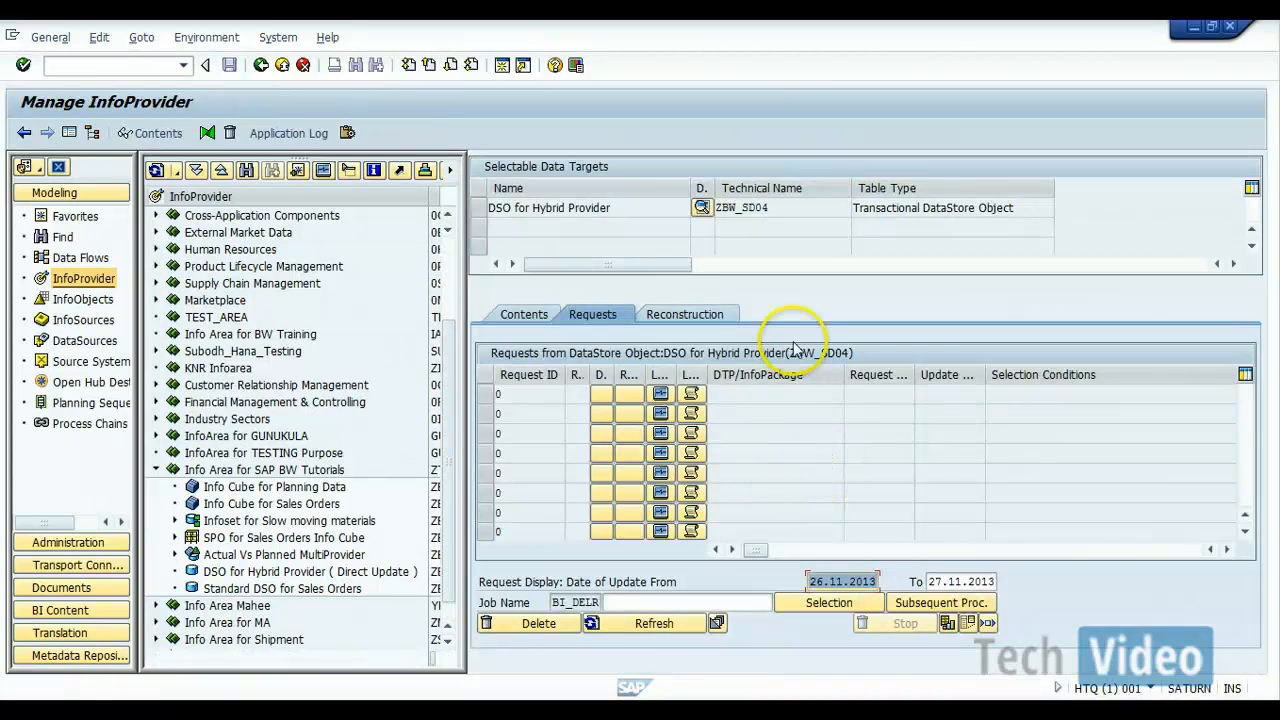
click(260, 65)
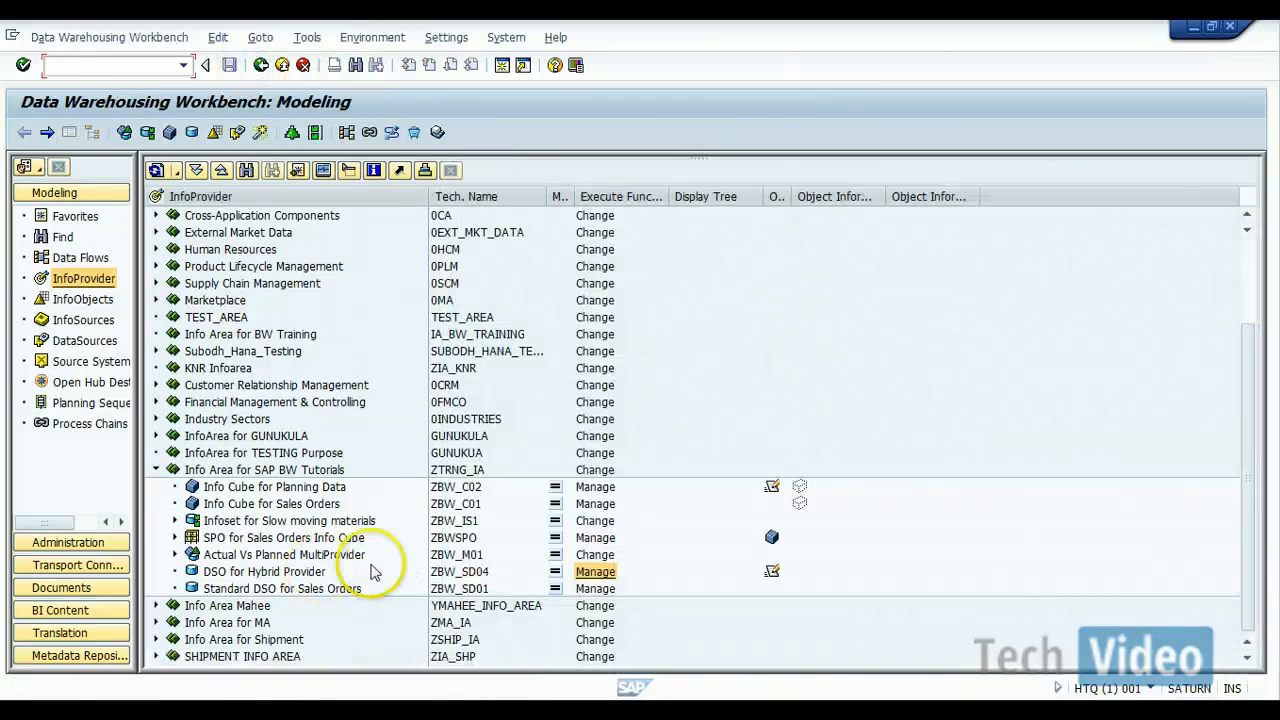
double_click(443, 571)
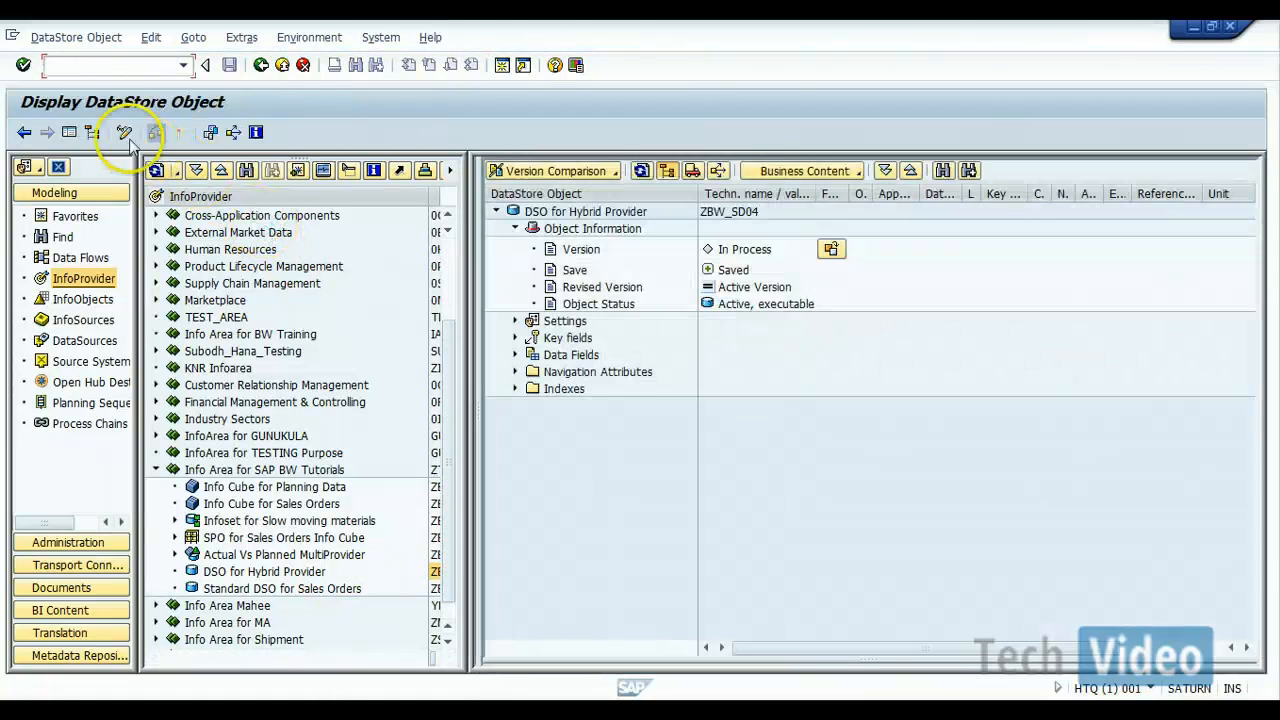
click(124, 133)
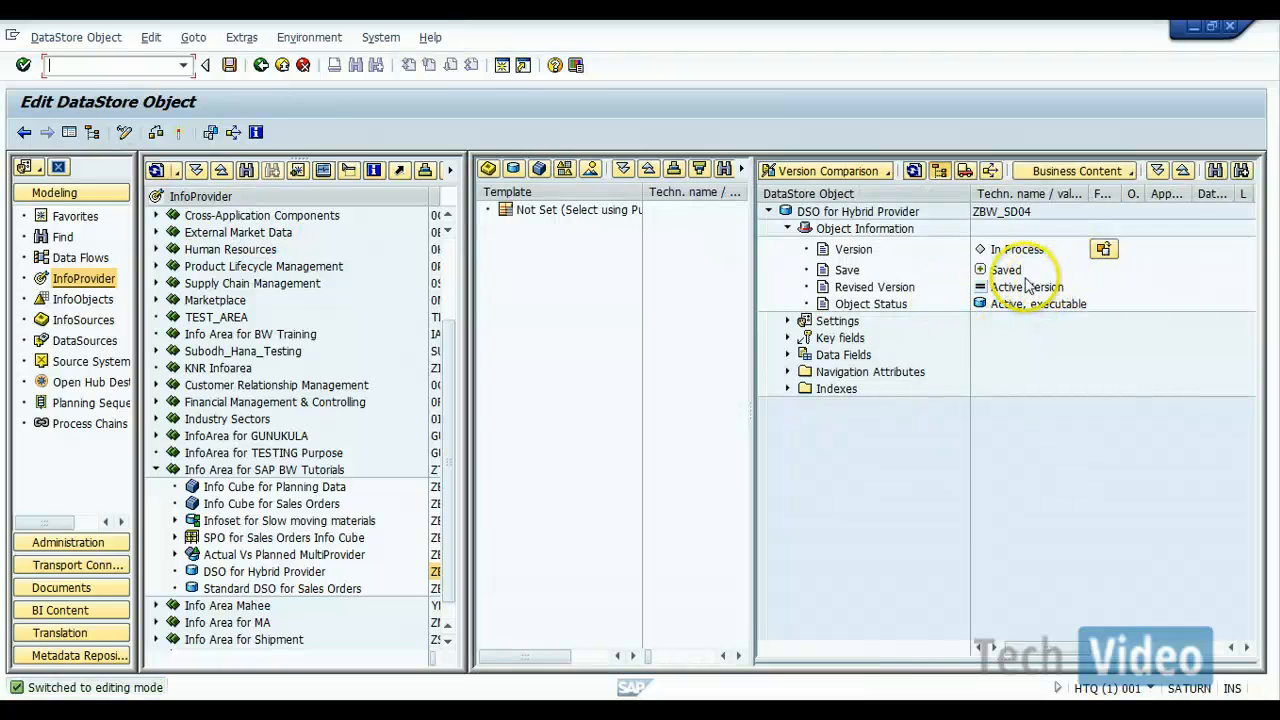
click(788, 322)
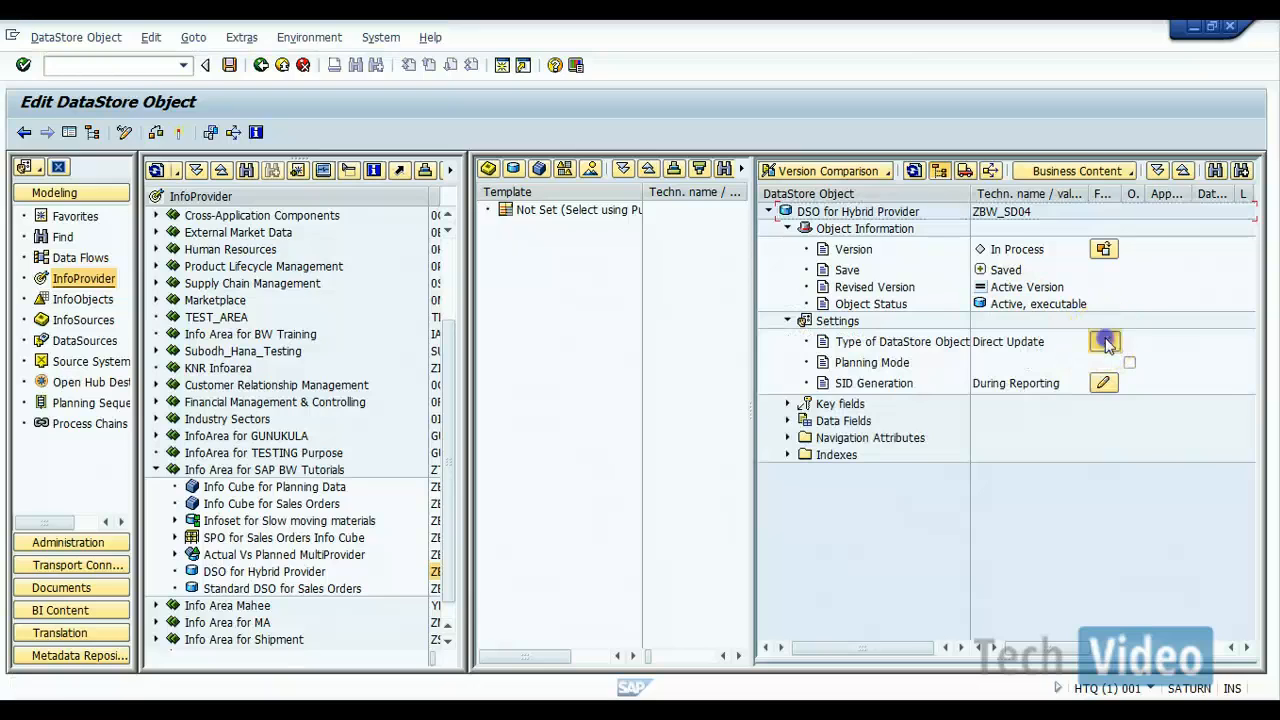
click(1104, 341)
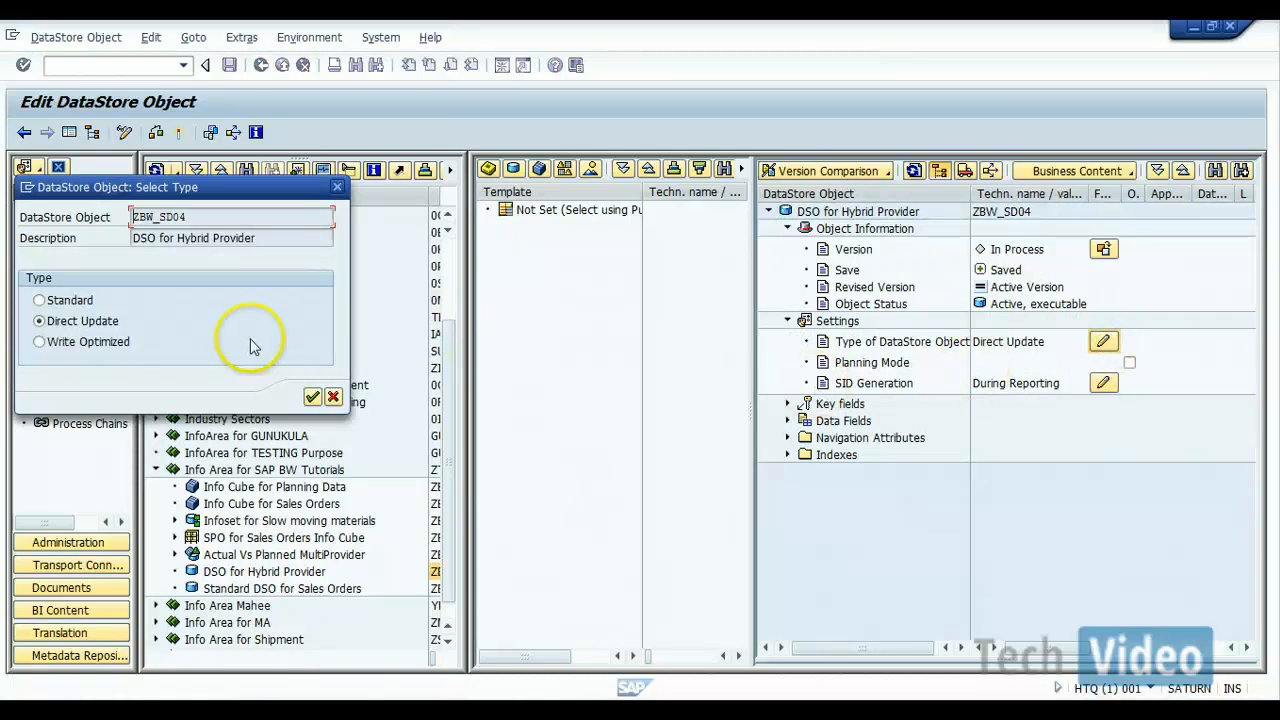
click(40, 301)
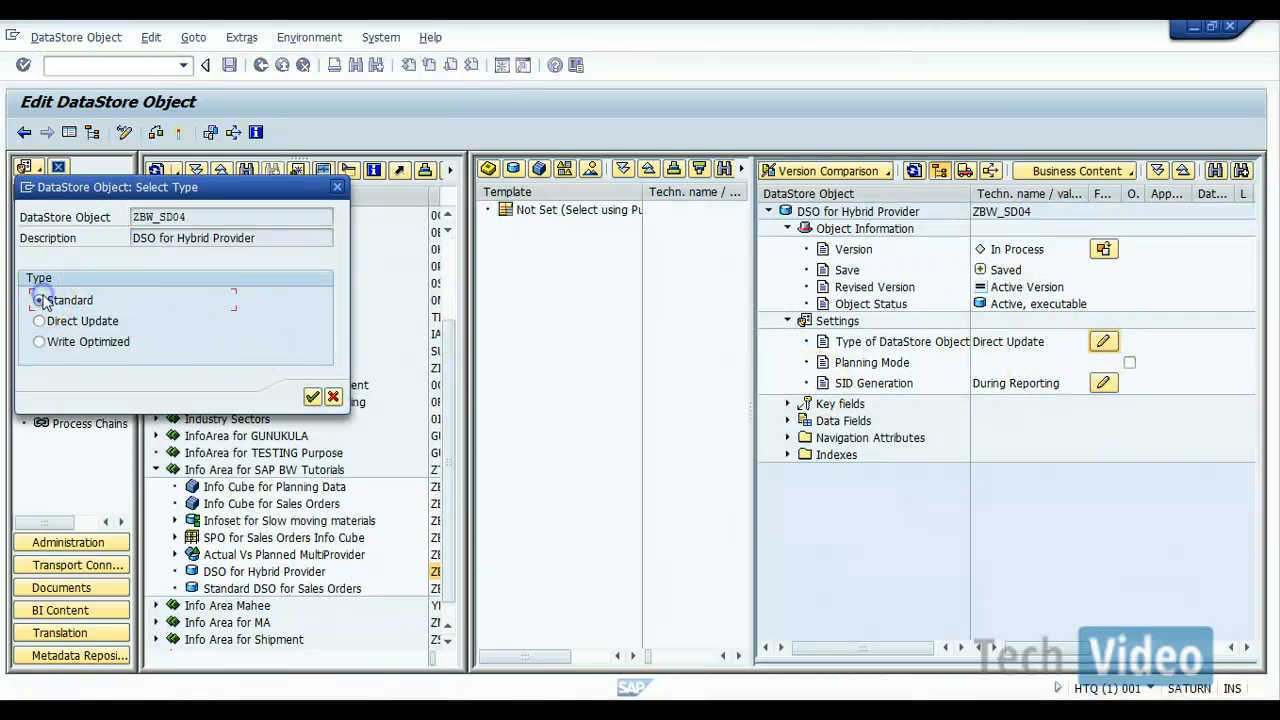
click(312, 397)
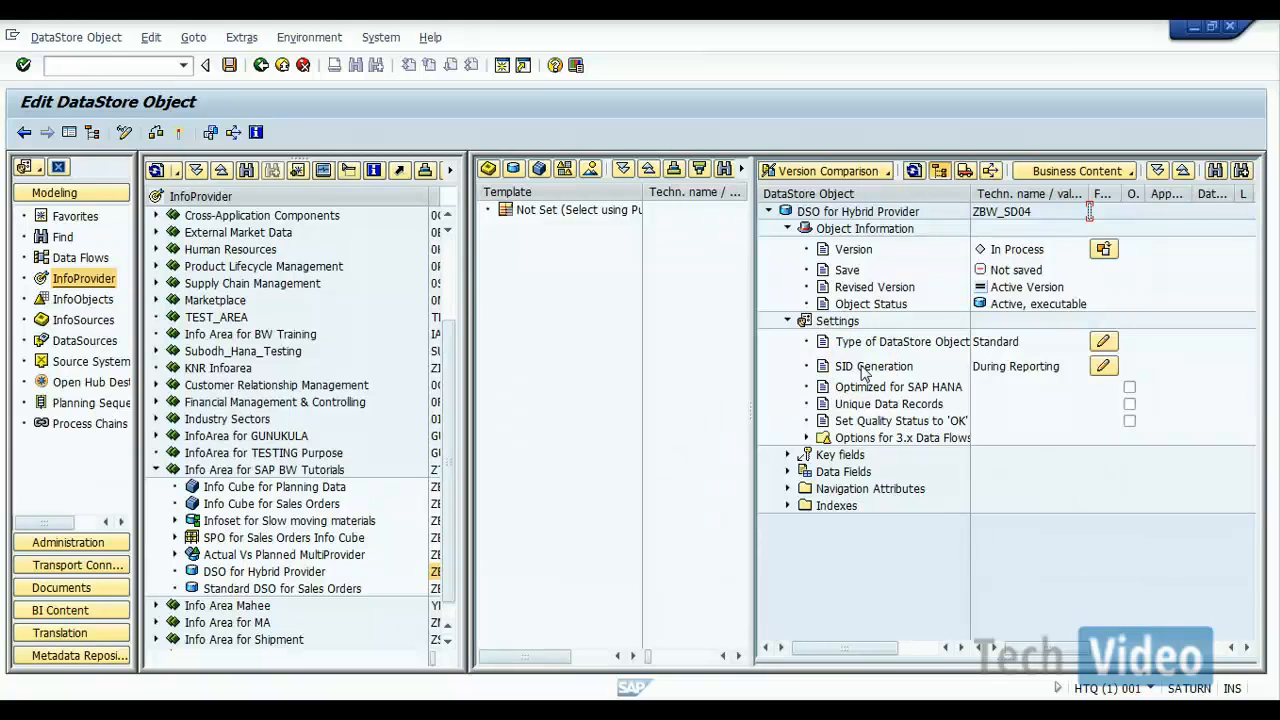
click(180, 132)
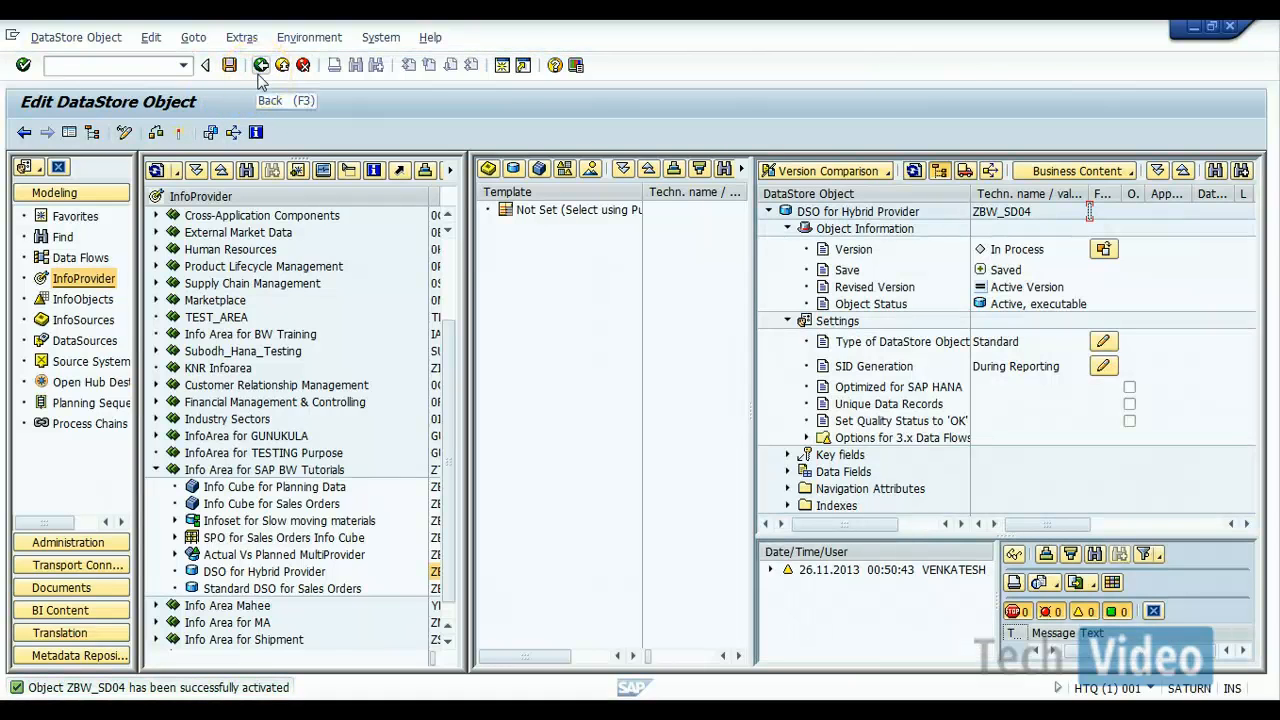
click(260, 66)
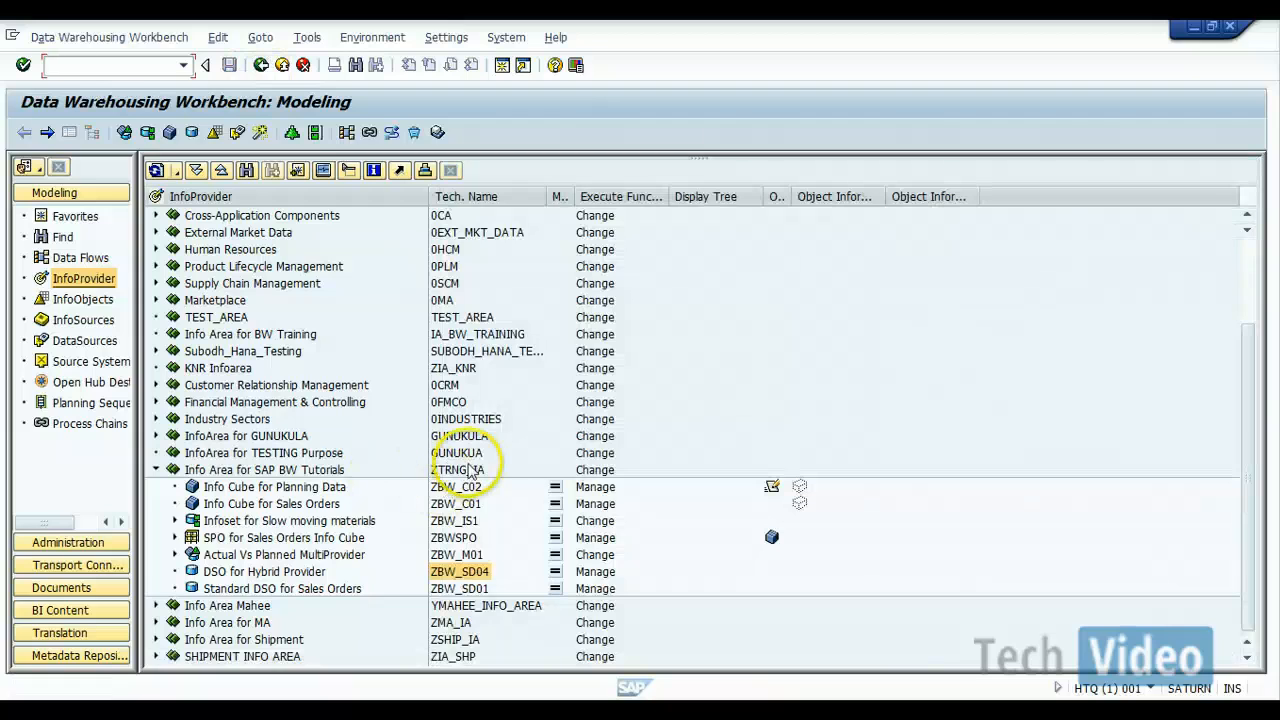
Step: Start a new HybridProvider in InfoArea ZTRNG_IA named ZBW_HP1 with the description "Hybrid Provider for Sales Data"
right_click(470, 470)
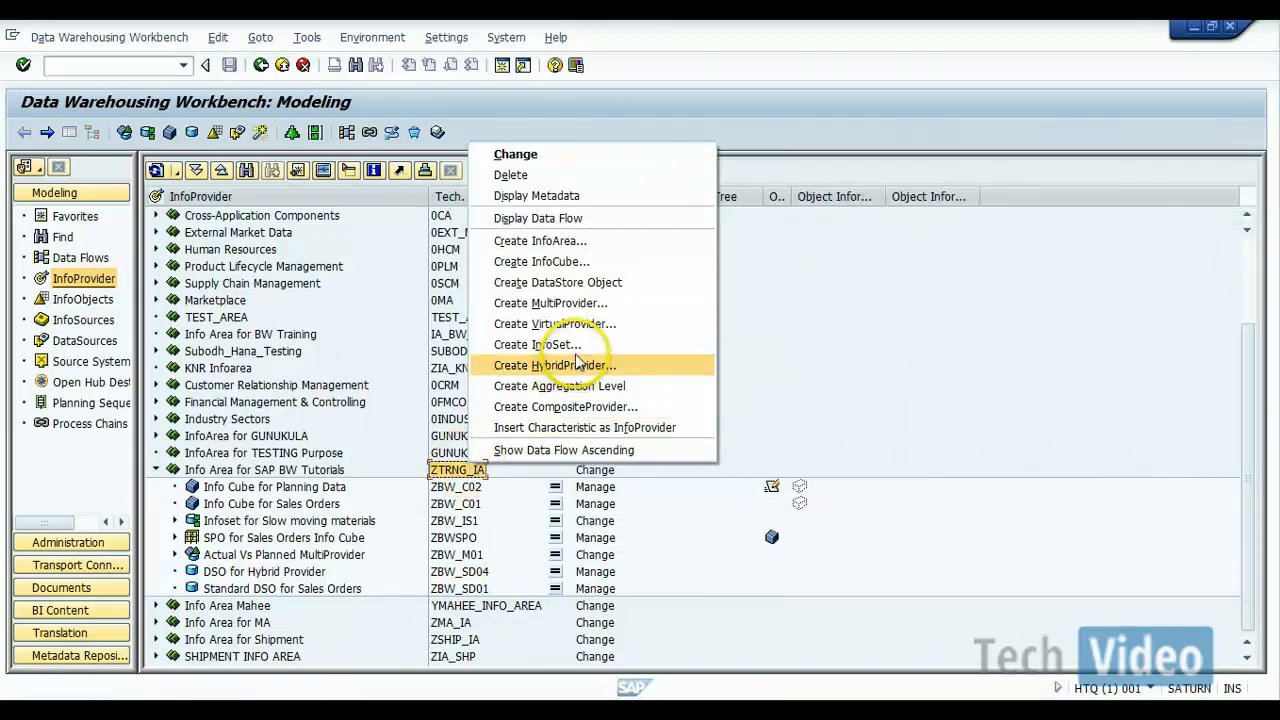
click(576, 367)
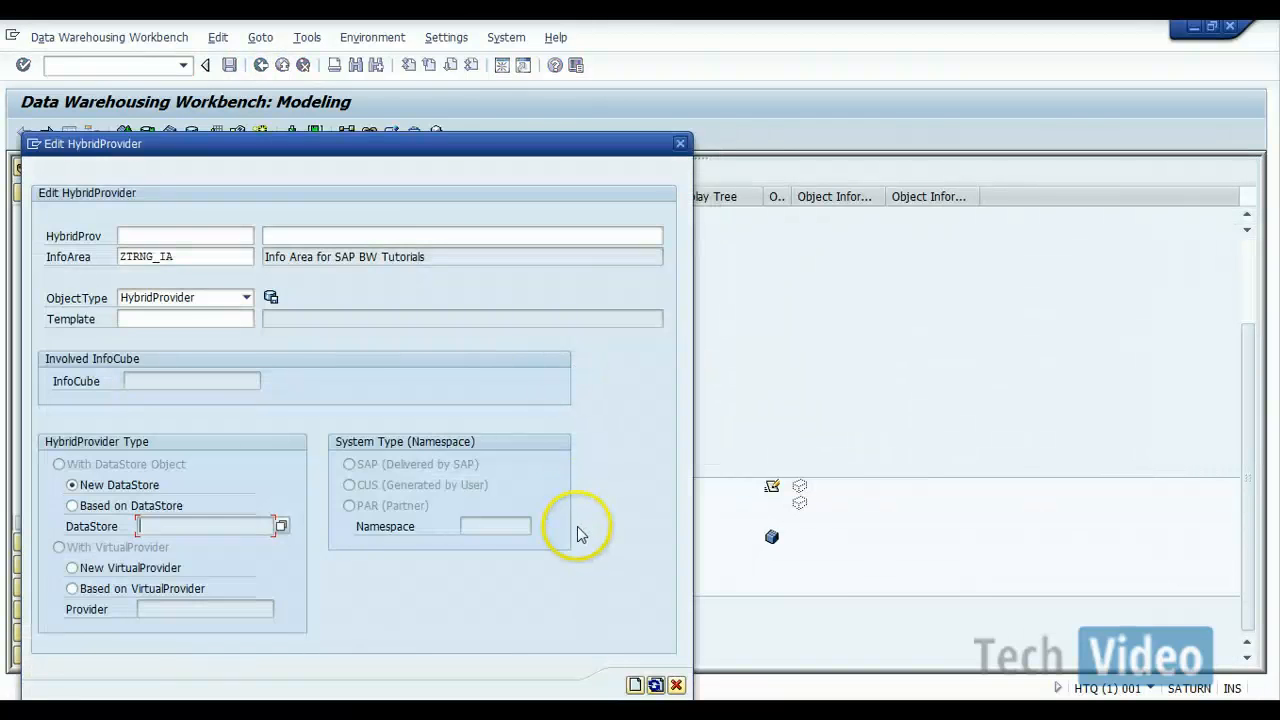
click(207, 236)
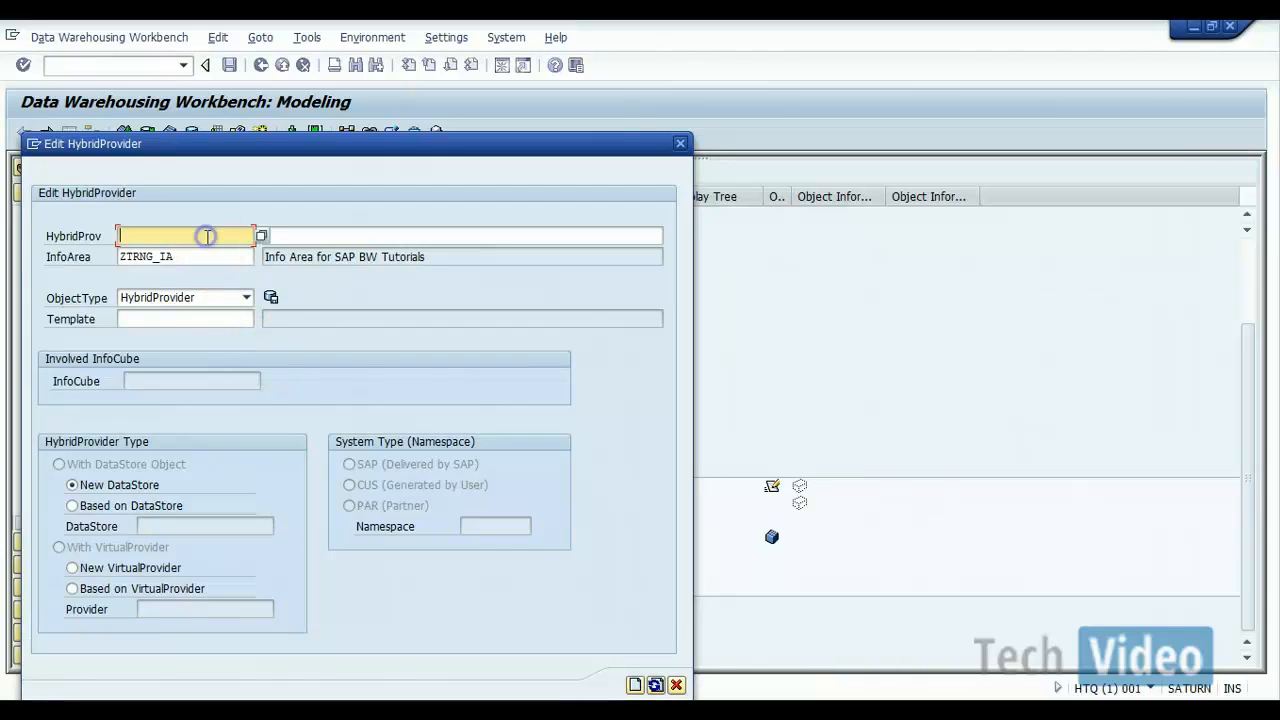
text(Z)
click(202, 256)
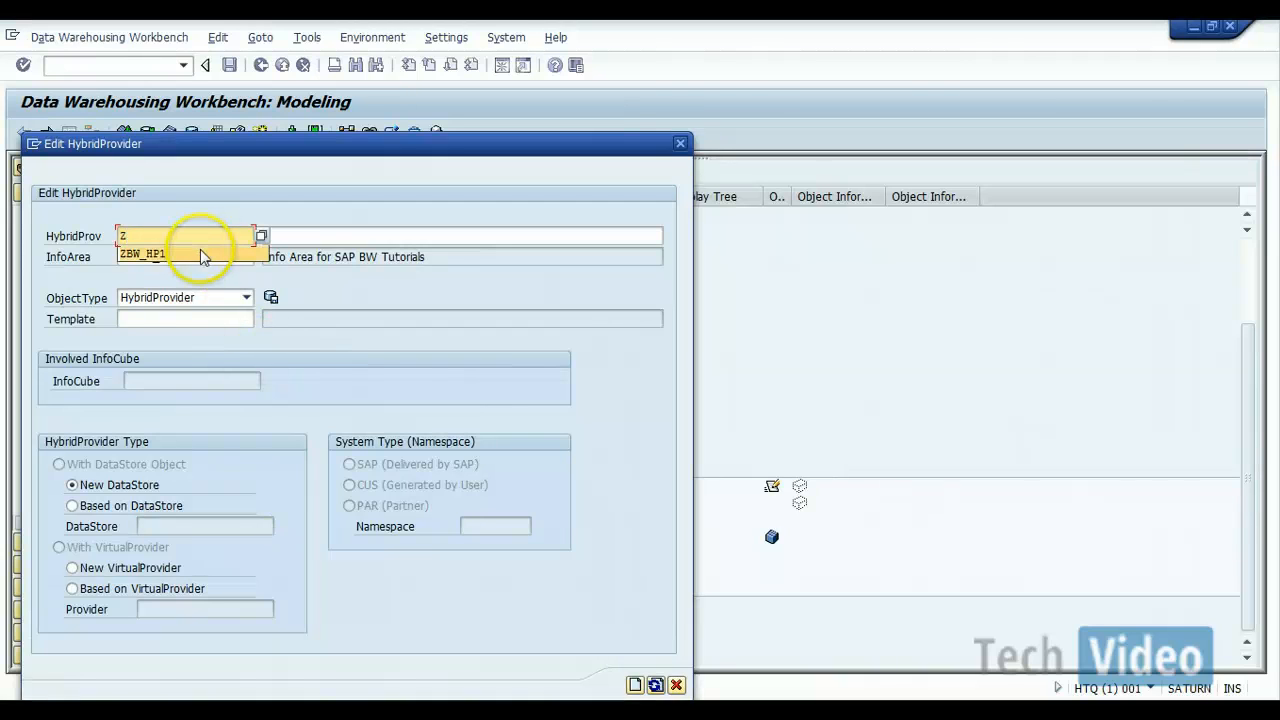
click(307, 231)
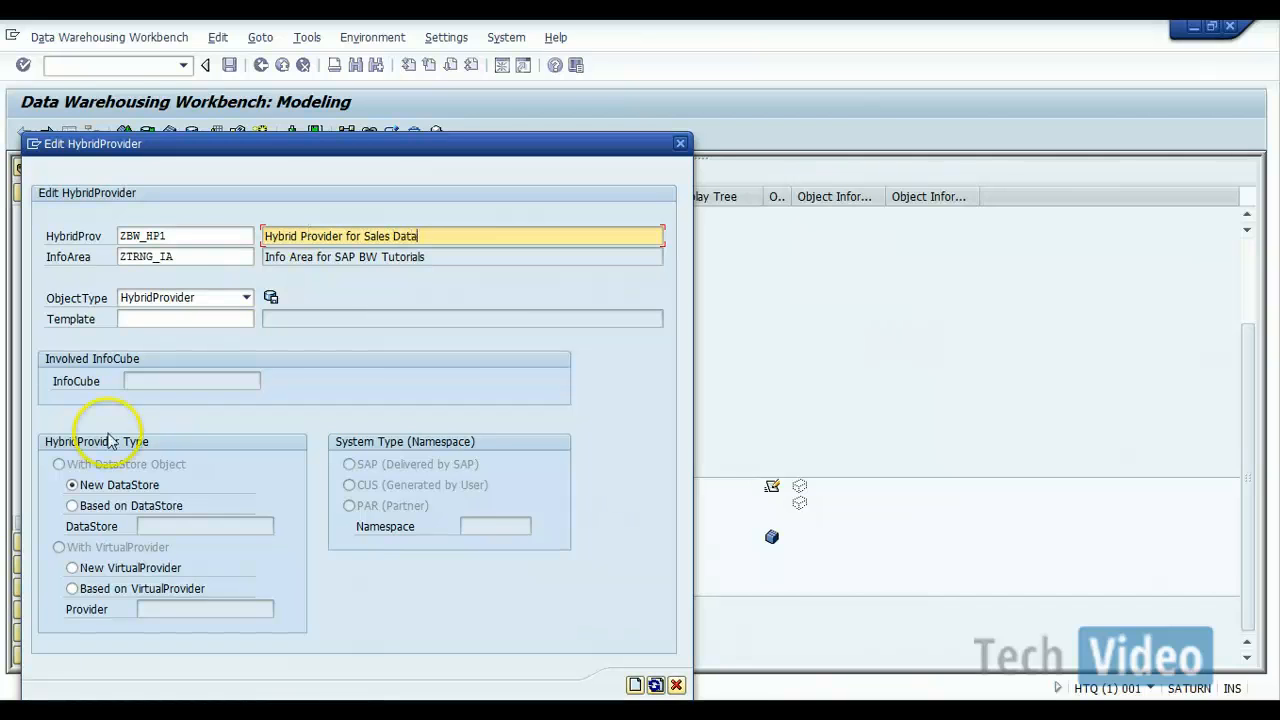
Step: Base the HybridProvider on the existing DataStore ZBW_SD04 and create it, accepting the warning
click(110, 508)
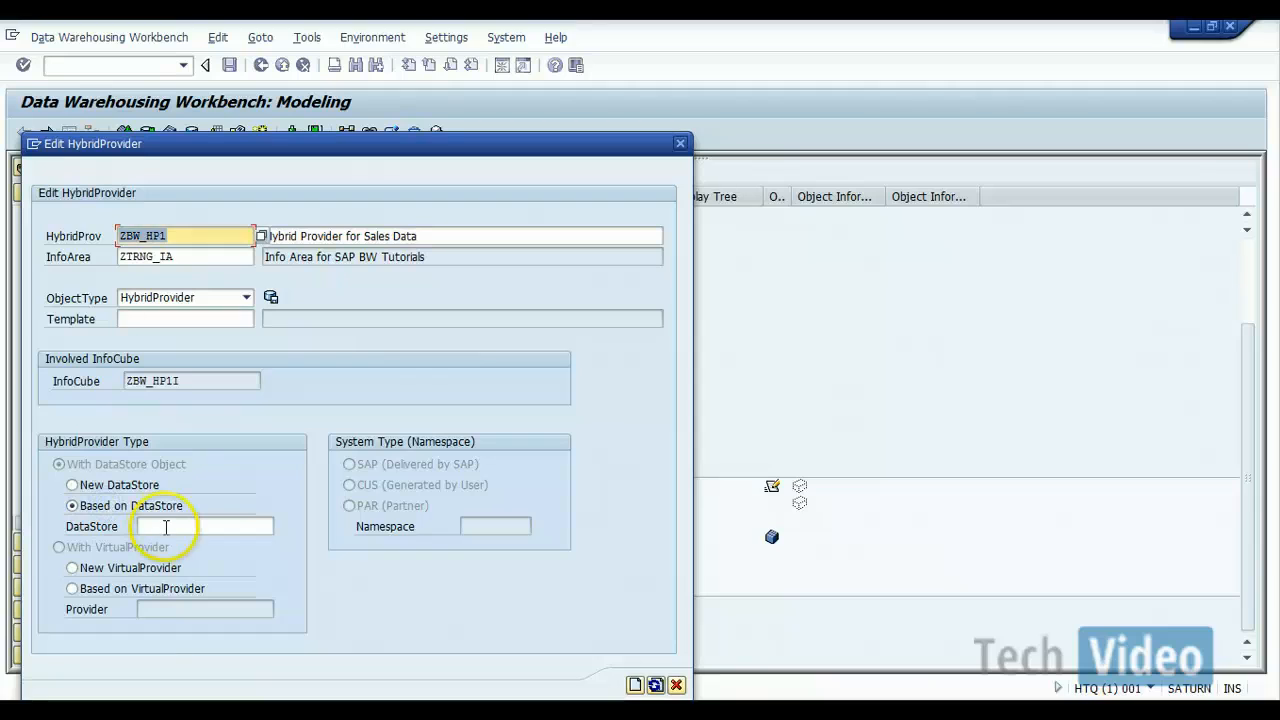
click(165, 526)
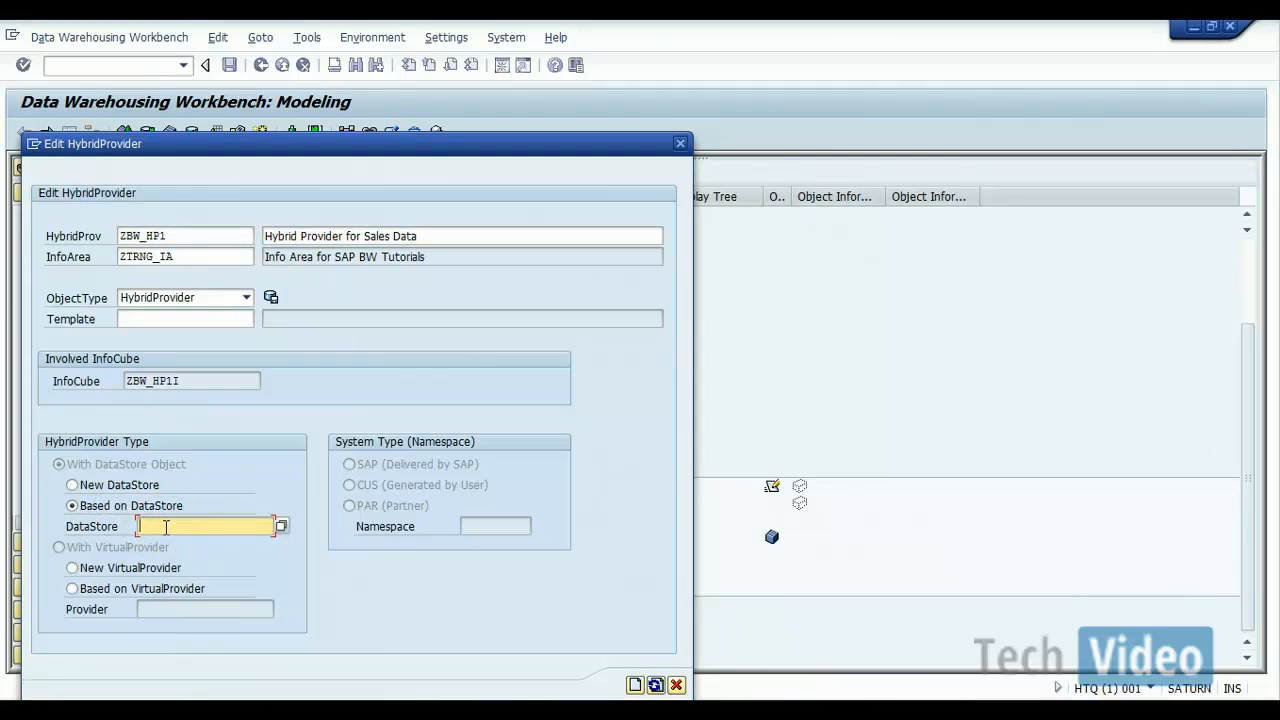
text(ZBW)
key(Down)
click(635, 685)
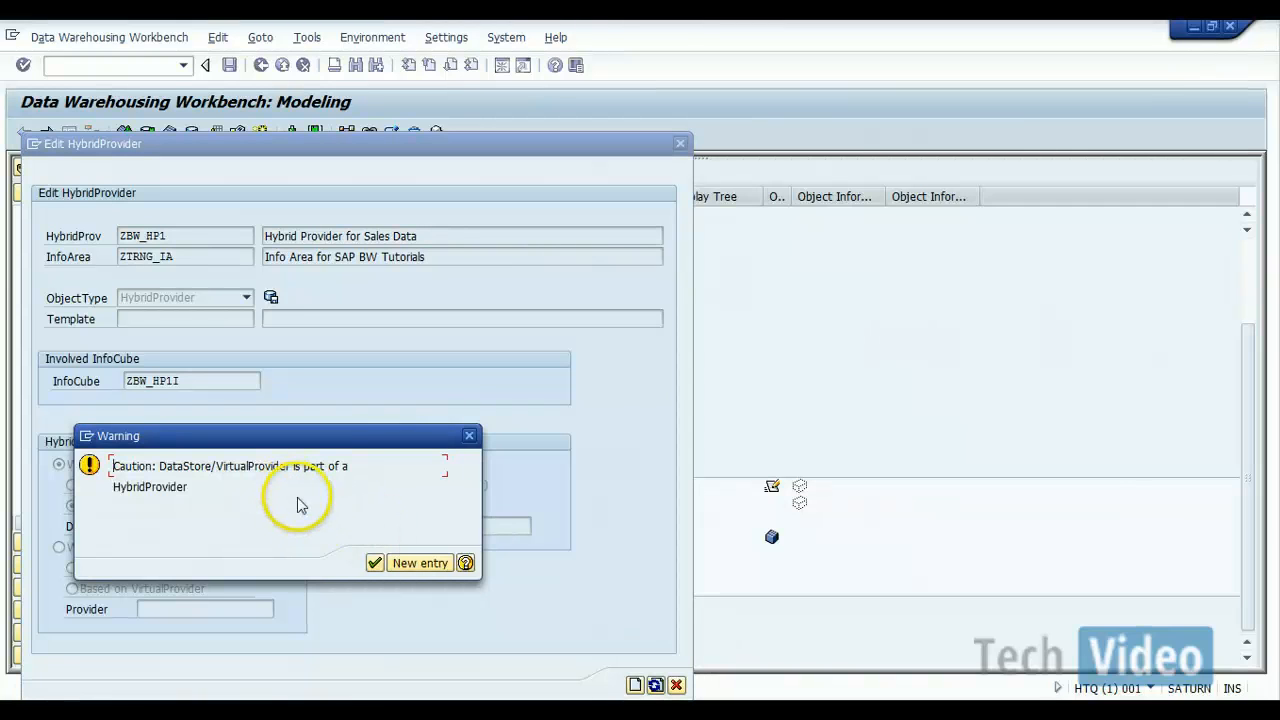
click(375, 565)
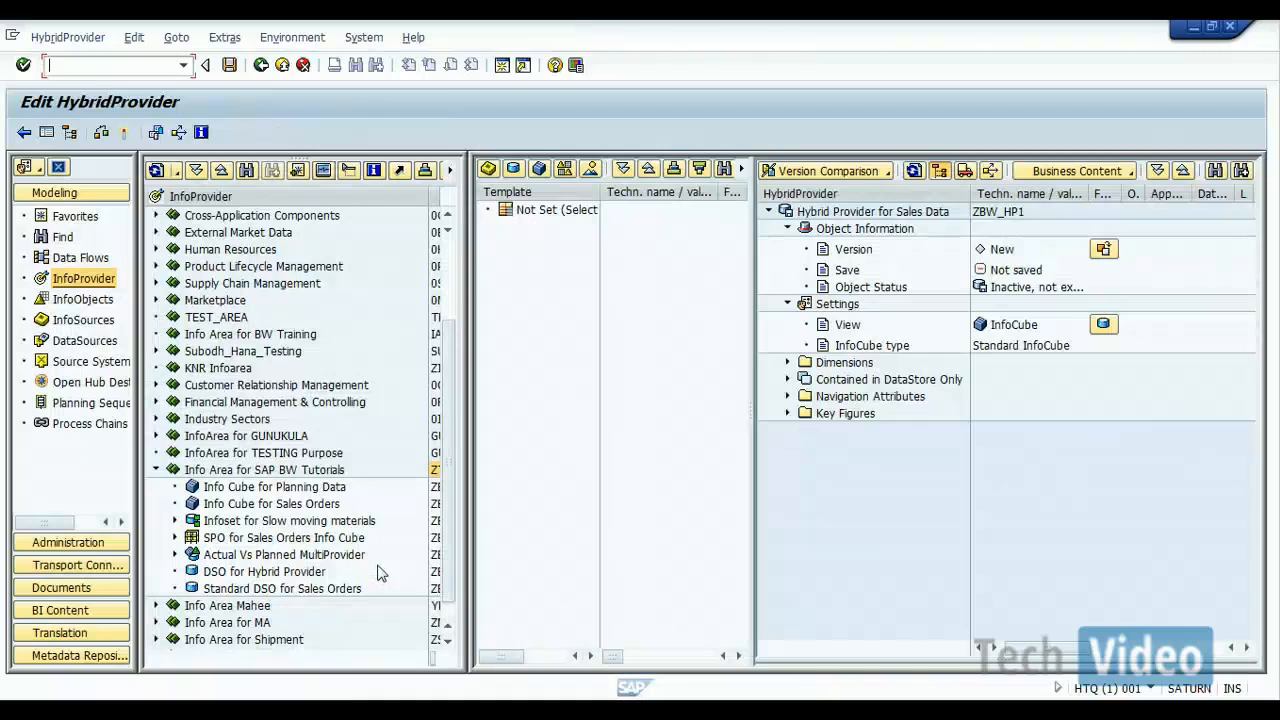
Step: Examine the characteristics in Dimension 1 of ZBW_HP1 and compare its DataStore object view with its InfoCube view
click(788, 363)
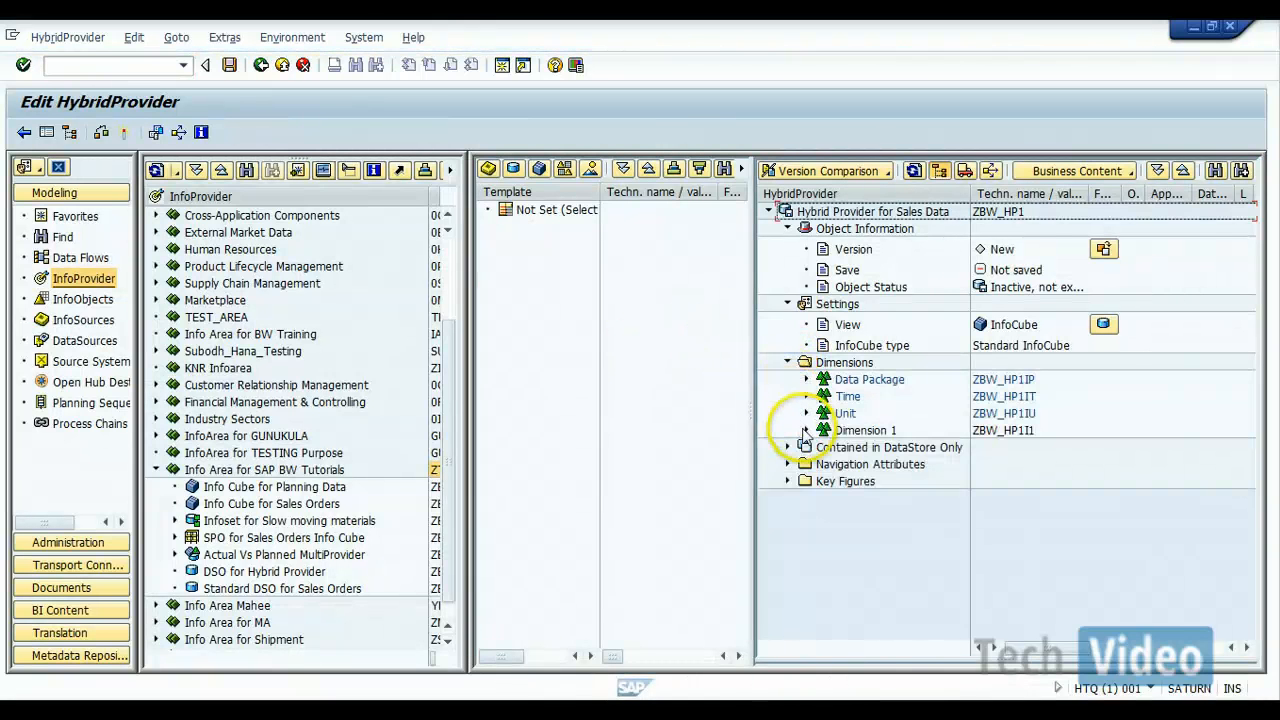
click(807, 431)
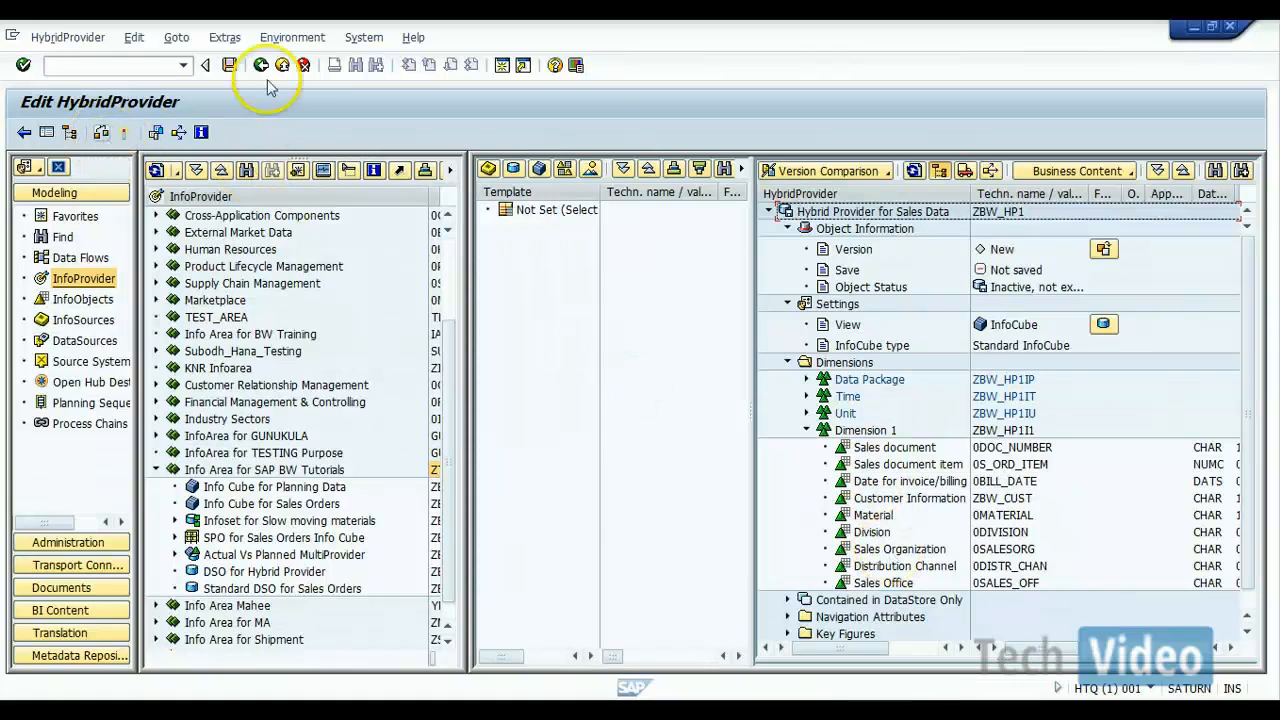
click(46, 134)
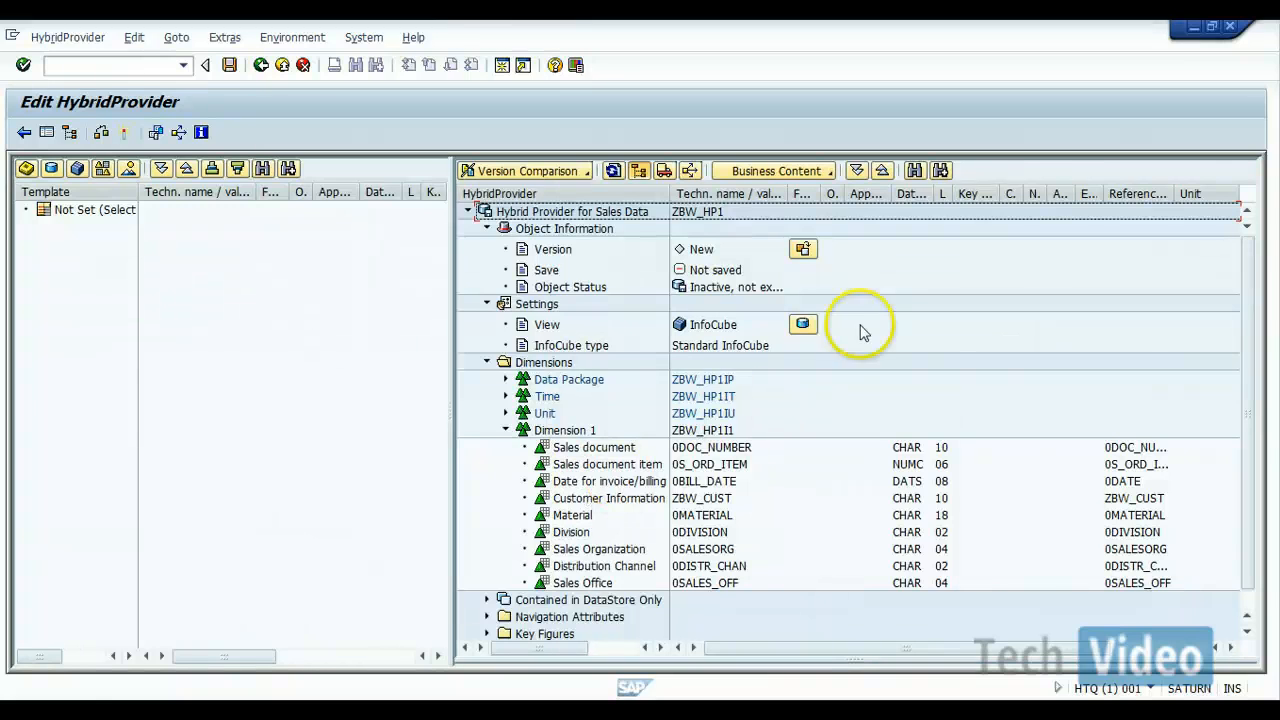
click(804, 326)
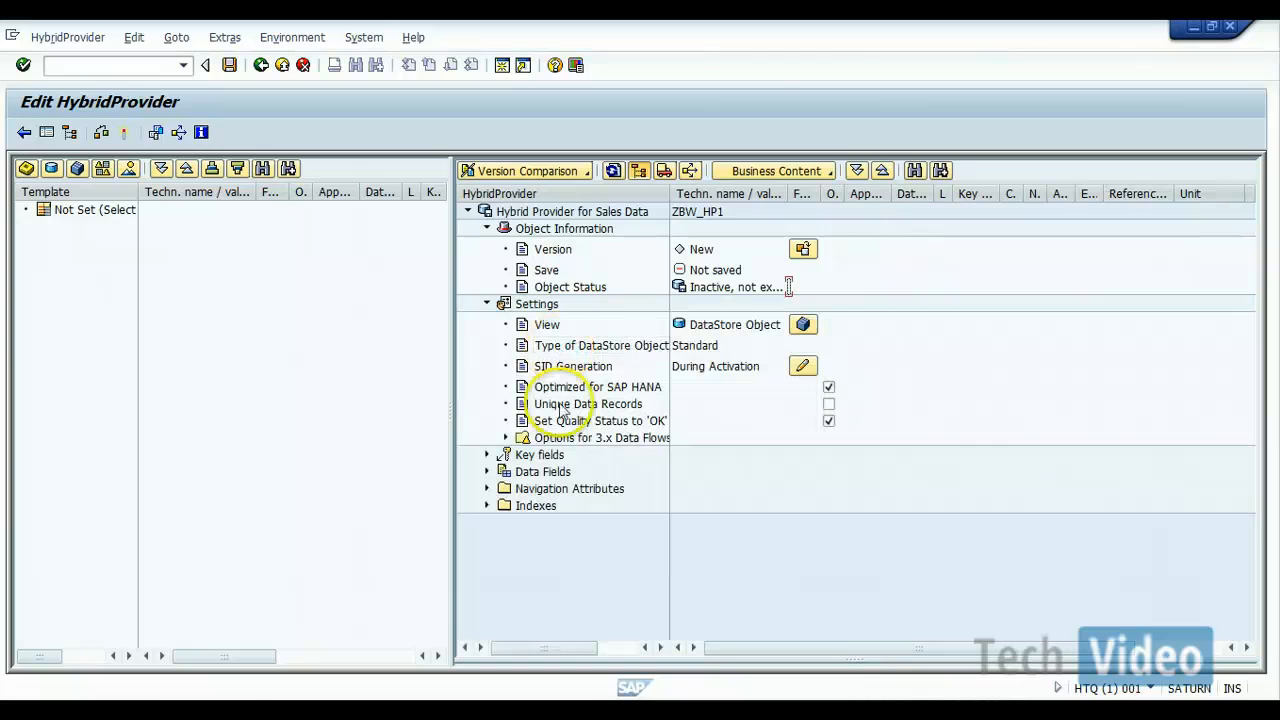
click(805, 326)
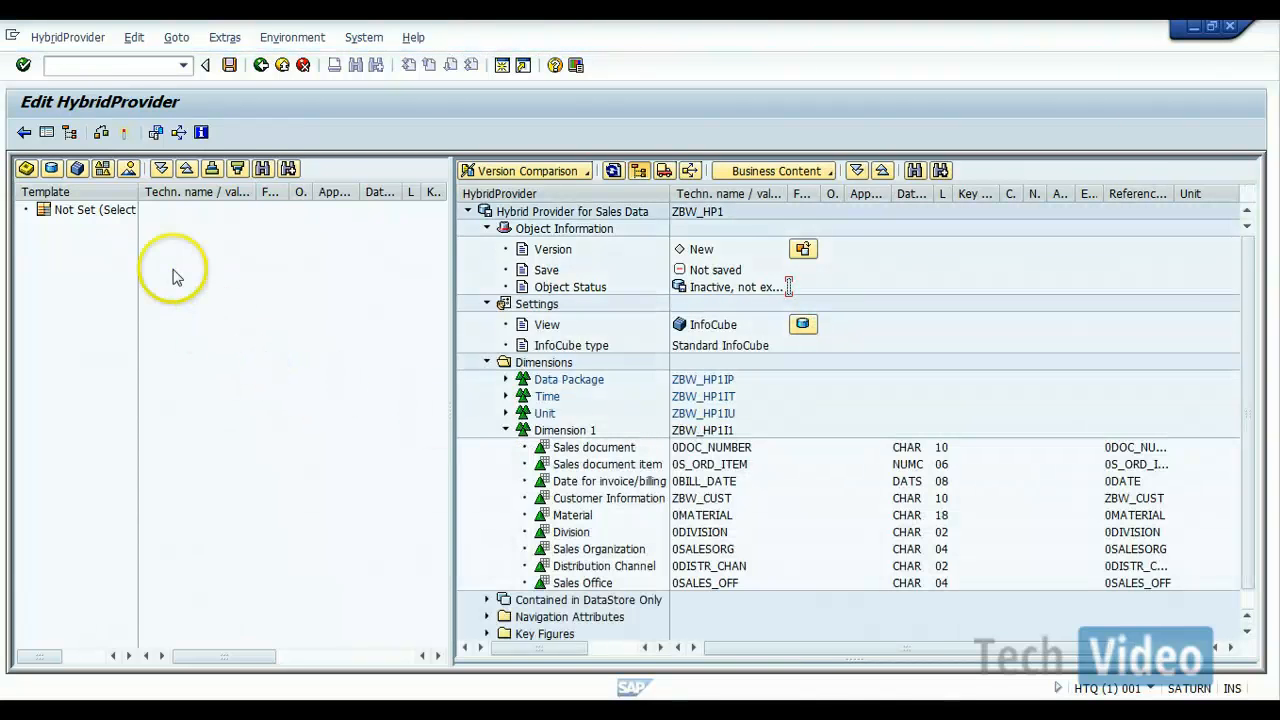
Step: Save and activate HybridProvider ZBW_HP1, and return to the InfoProvider overview
click(125, 133)
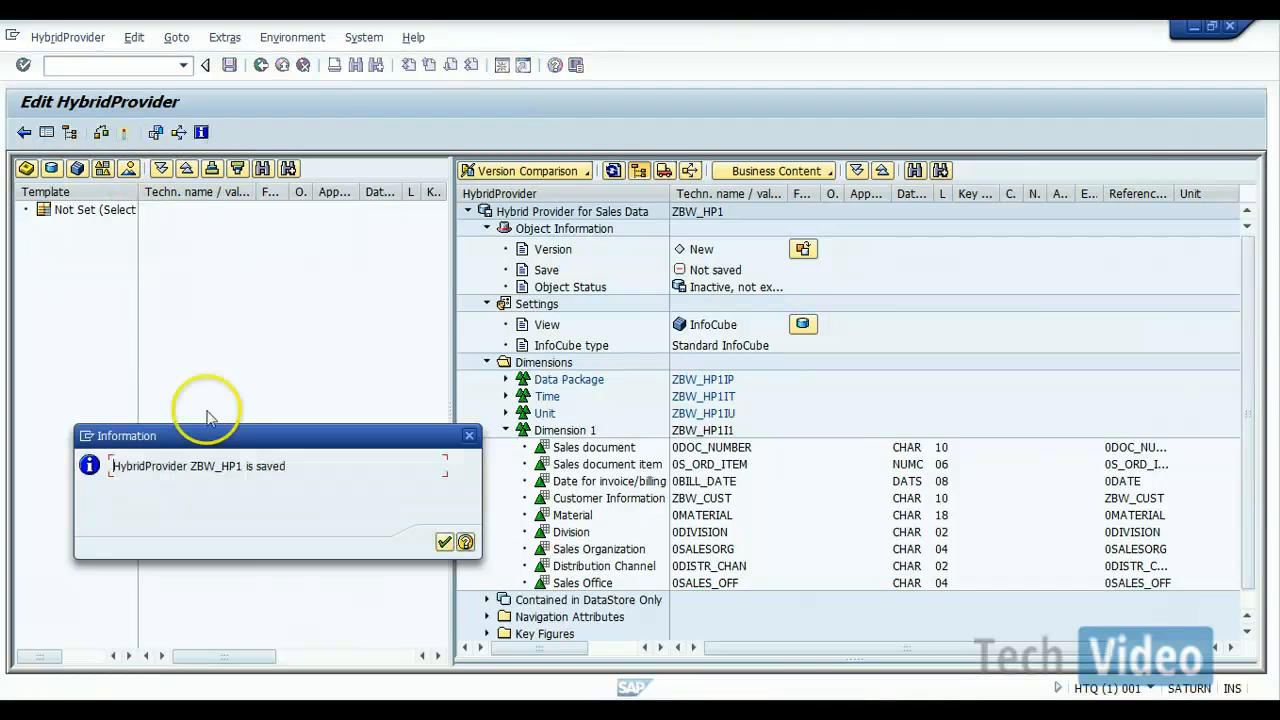
click(444, 542)
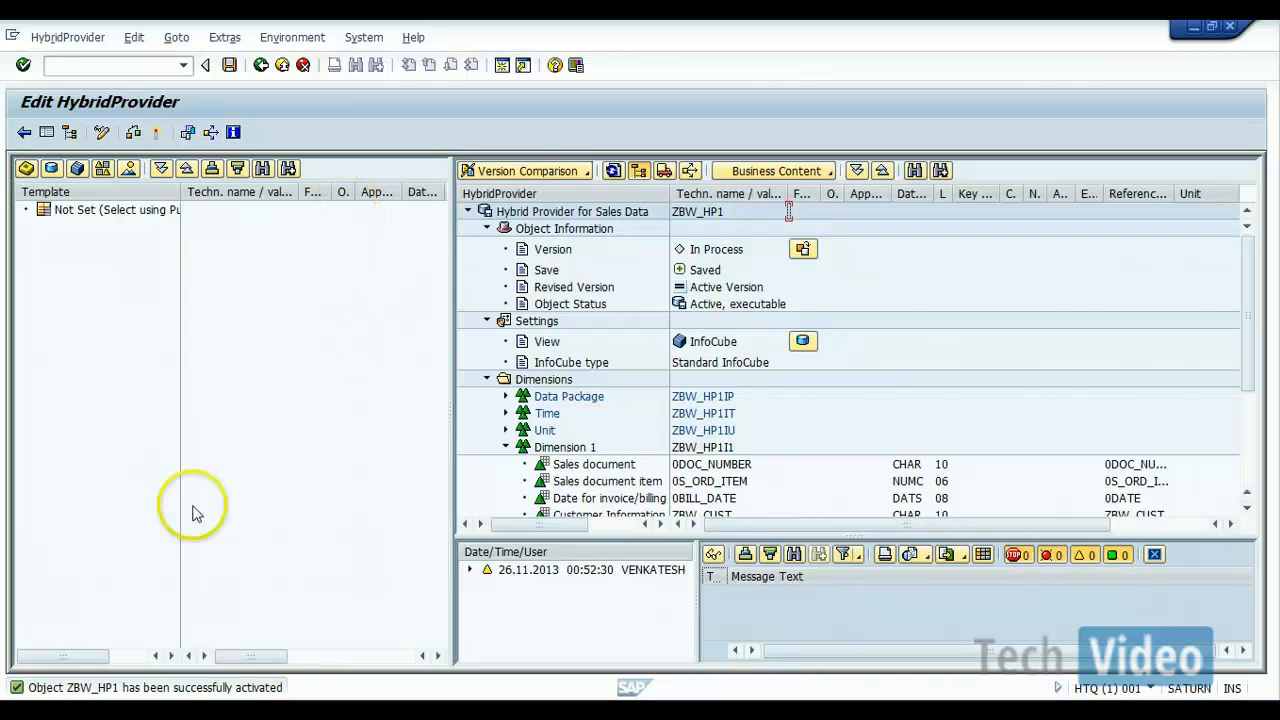
click(260, 66)
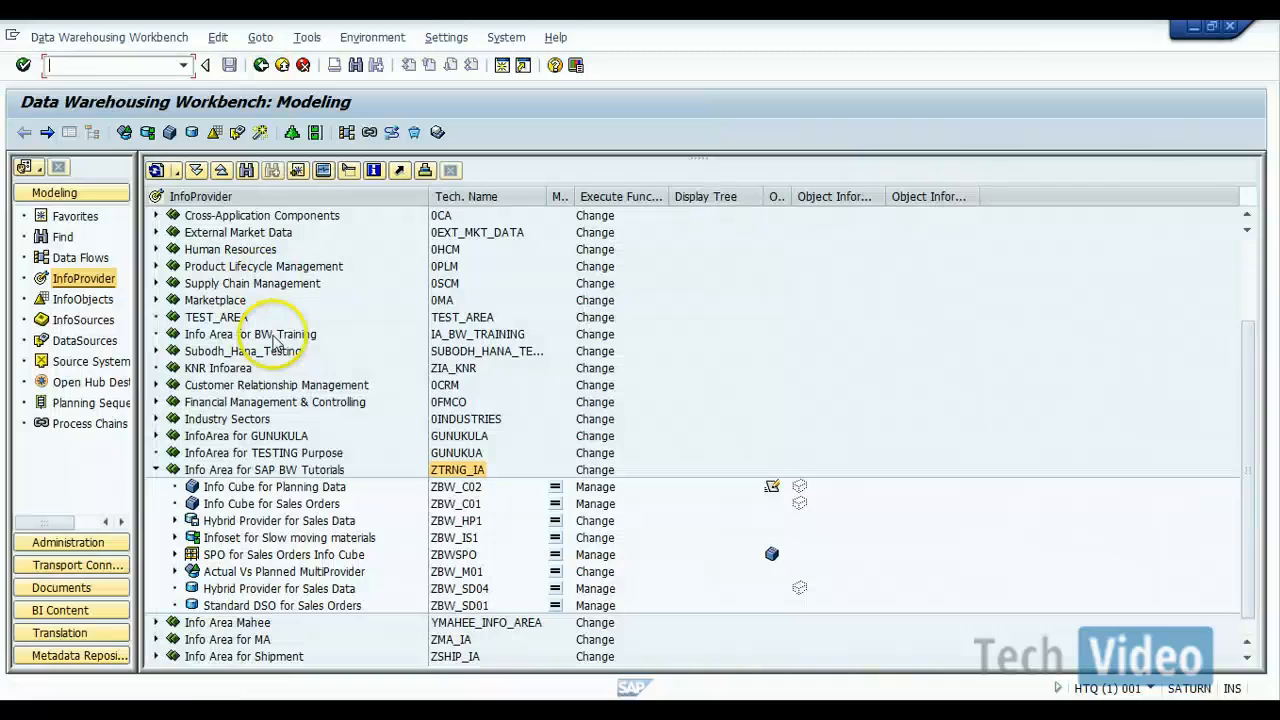
Step: Expand HybridProvider ZBW_HP1 and its InfoCube ZBW_HP1I to examine the objects generated beneath them
click(176, 521)
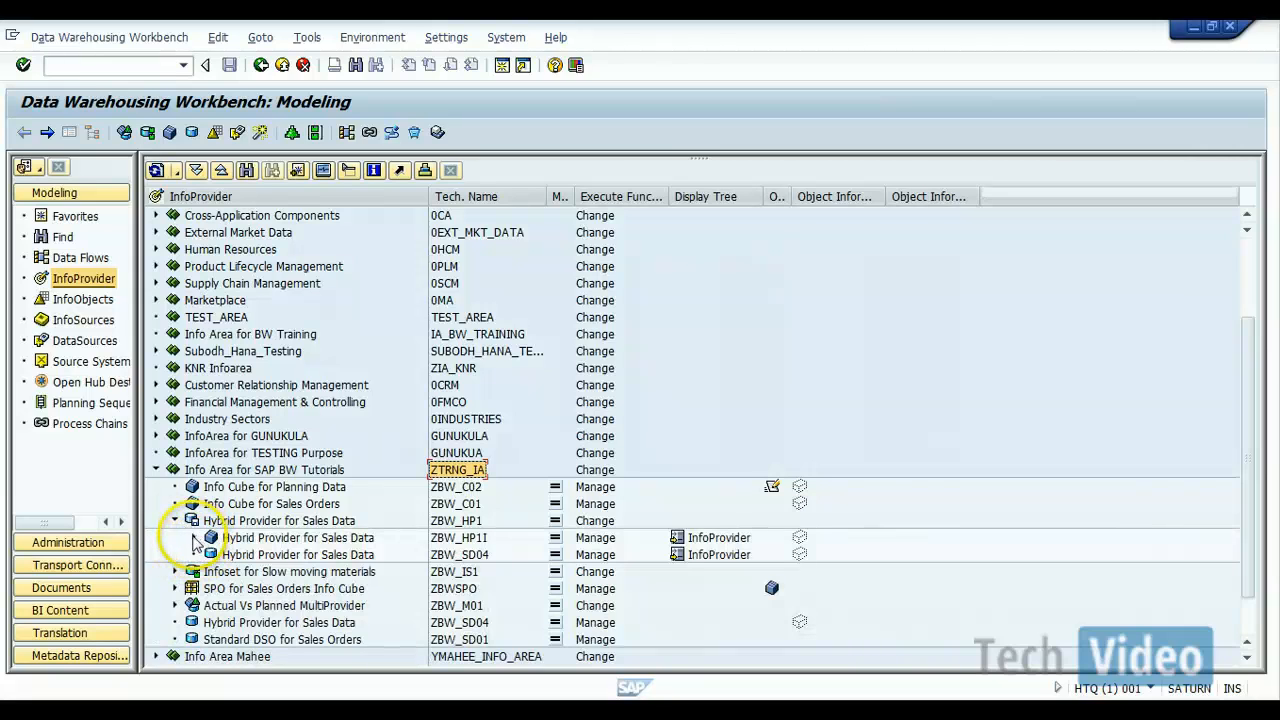
click(194, 538)
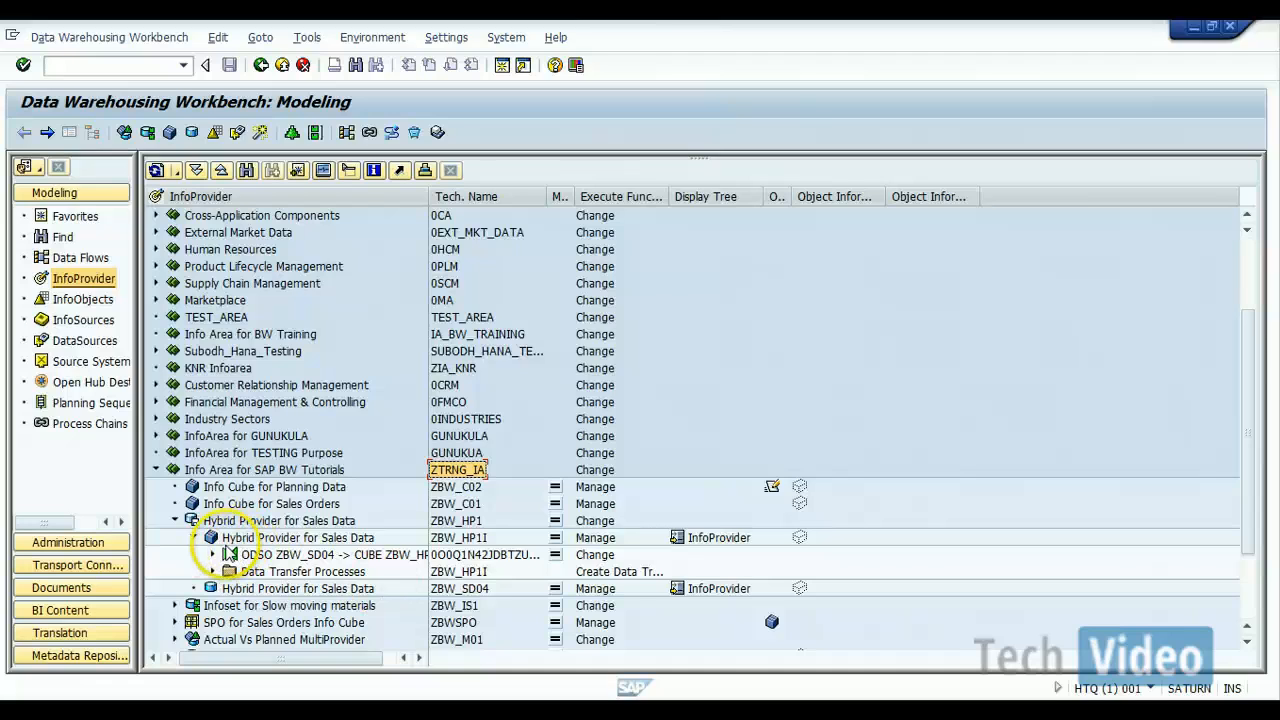
Step: Expand the transformation from ZBW_SD04 and the Data Transfer Processes folder beneath InfoCube ZBW_HP1I to examine the generated data flow
click(212, 554)
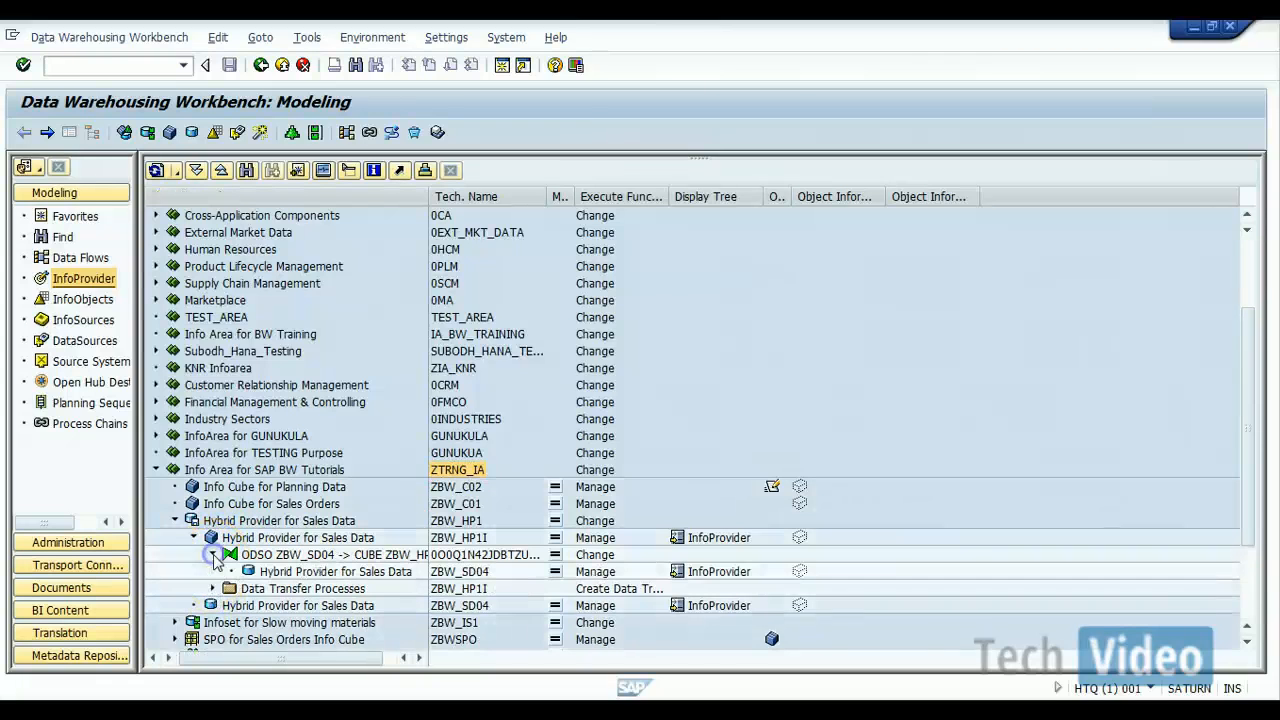
click(212, 590)
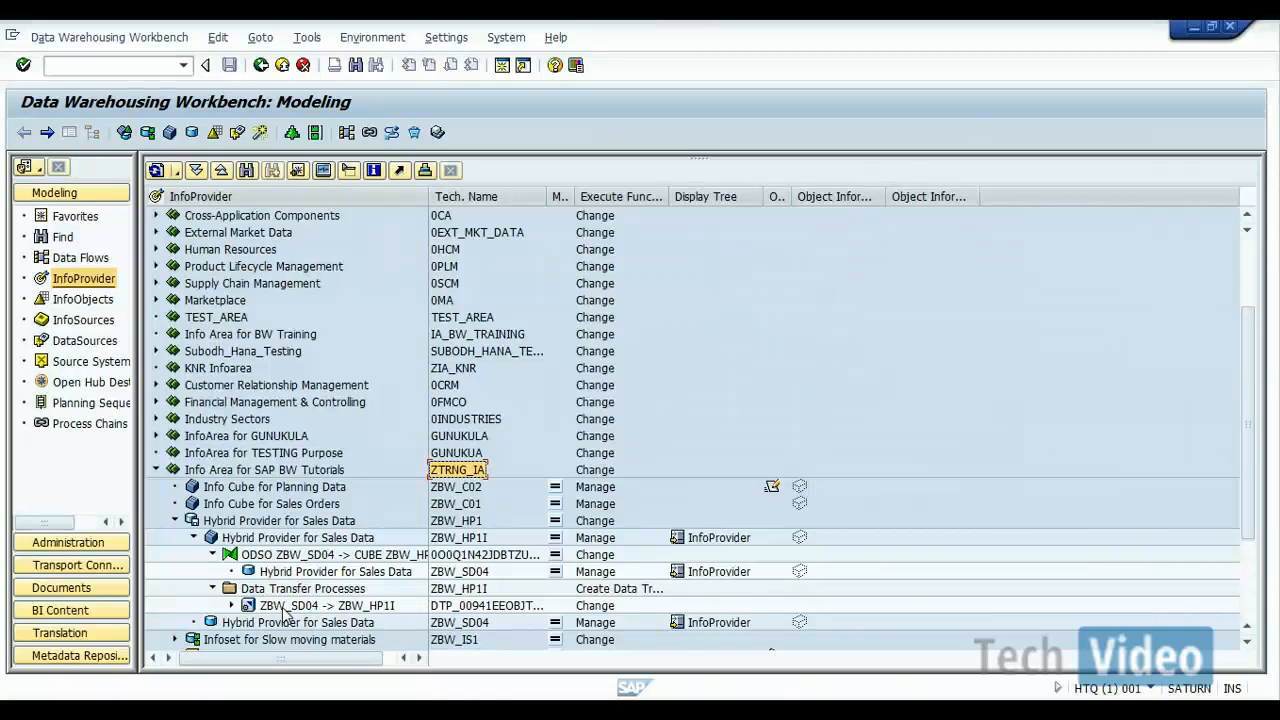
Step: Switch to the Hybrid Provider presentation in PowerPoint and review the slides on the concept, components and types of hybrid providers
click(463, 695)
click(700, 712)
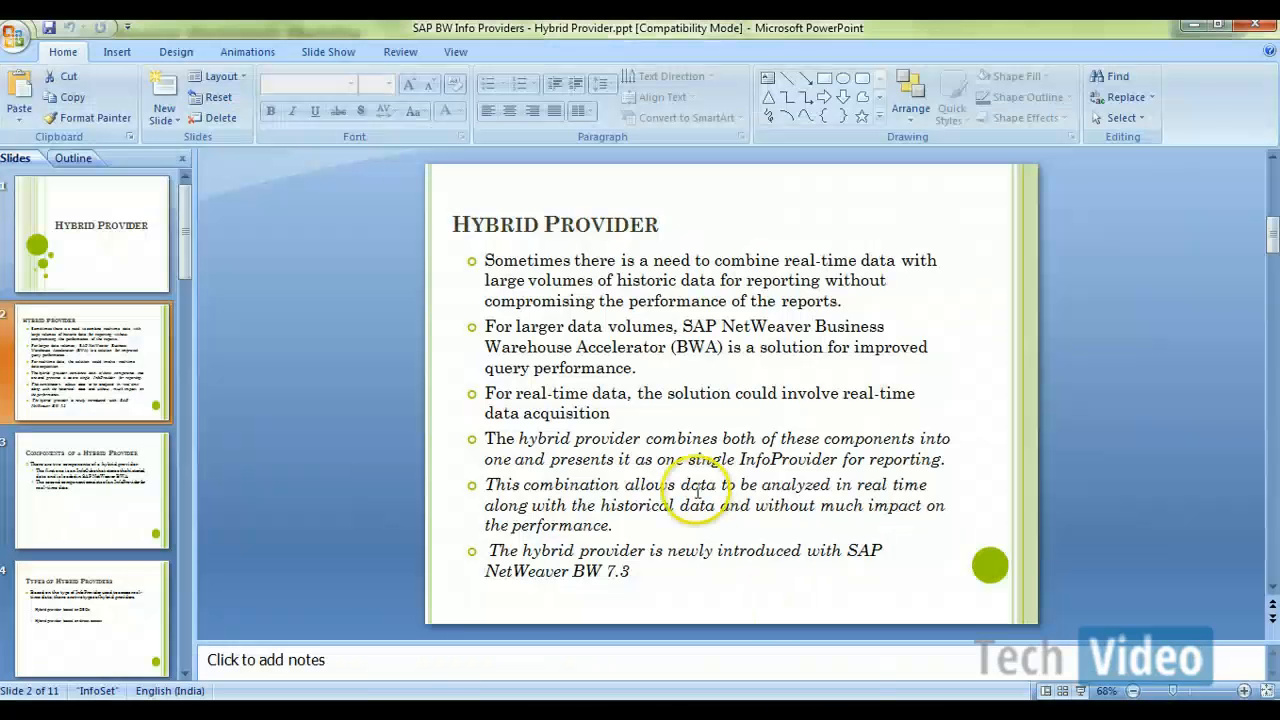
scroll(697, 490, down, 1)
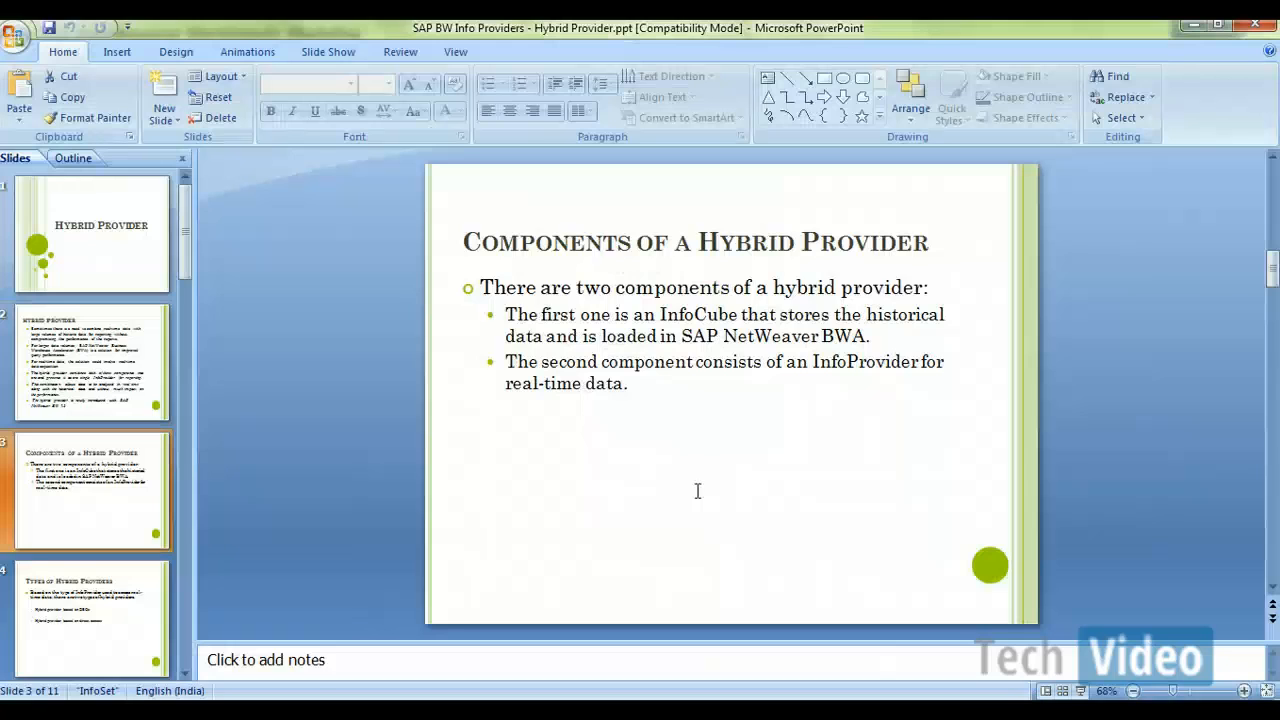
scroll(697, 490, down, 1)
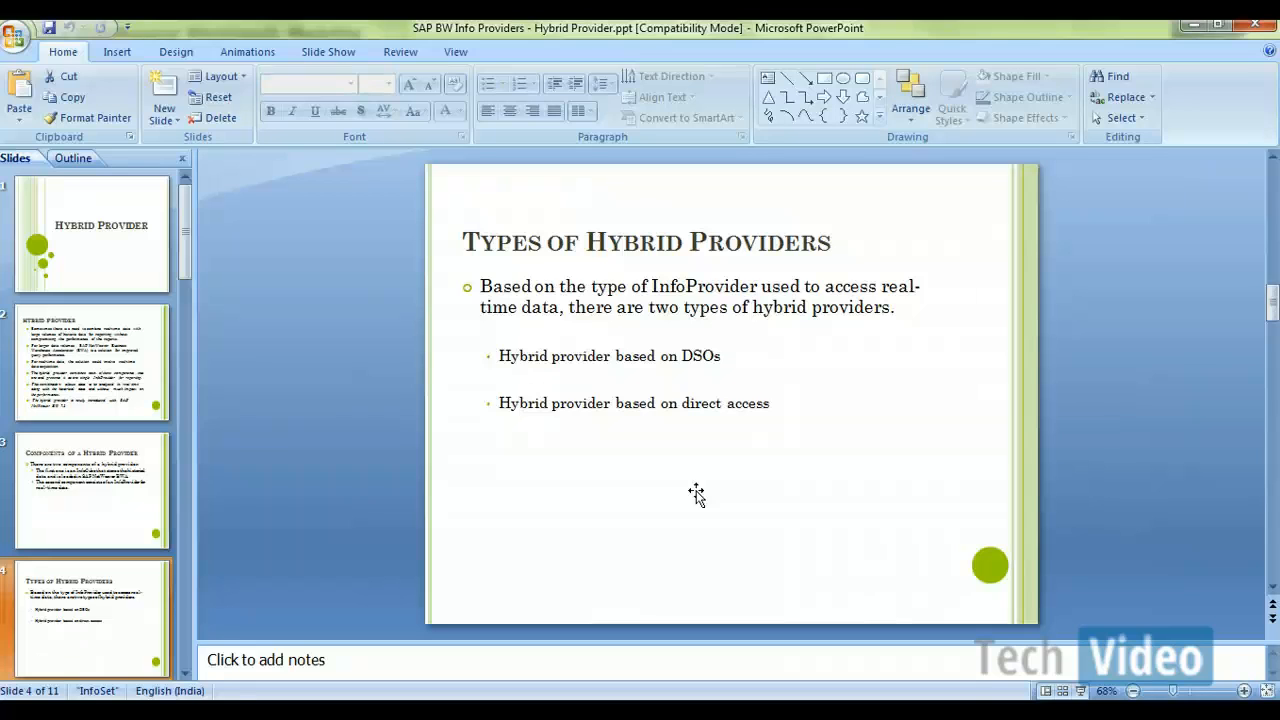
scroll(696, 494, up, 2)
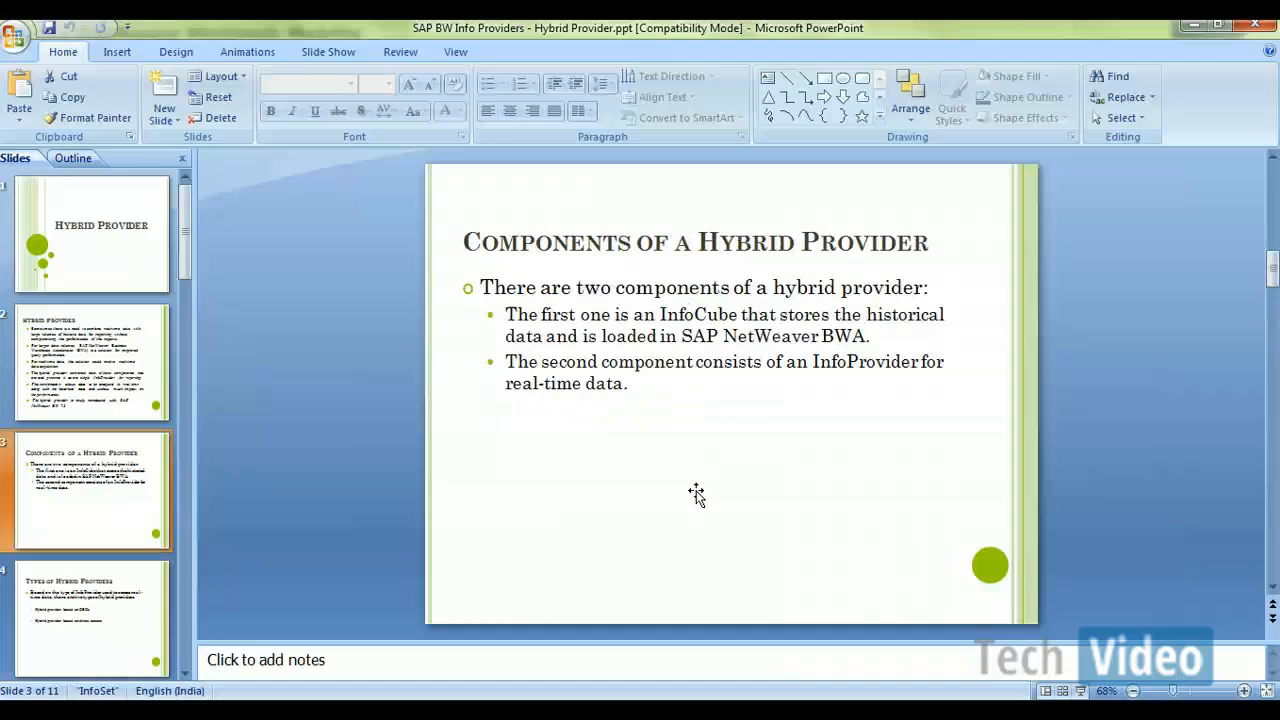
scroll(696, 494, up, 1)
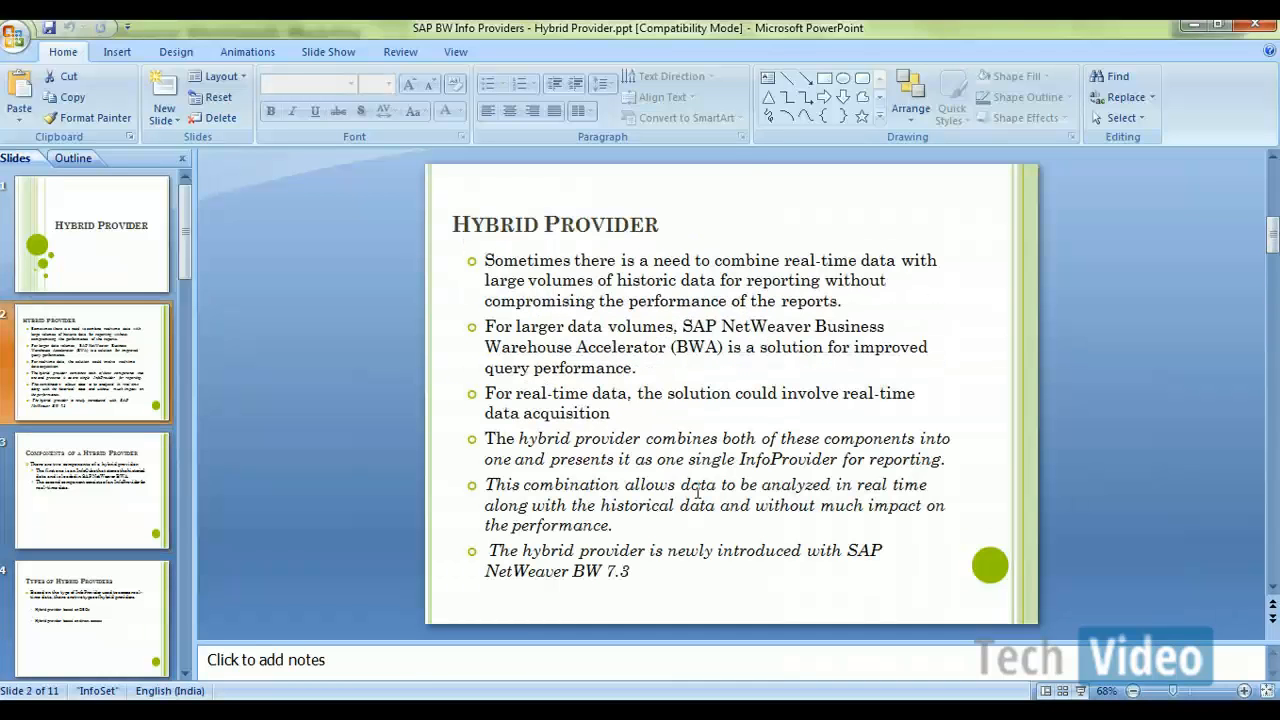